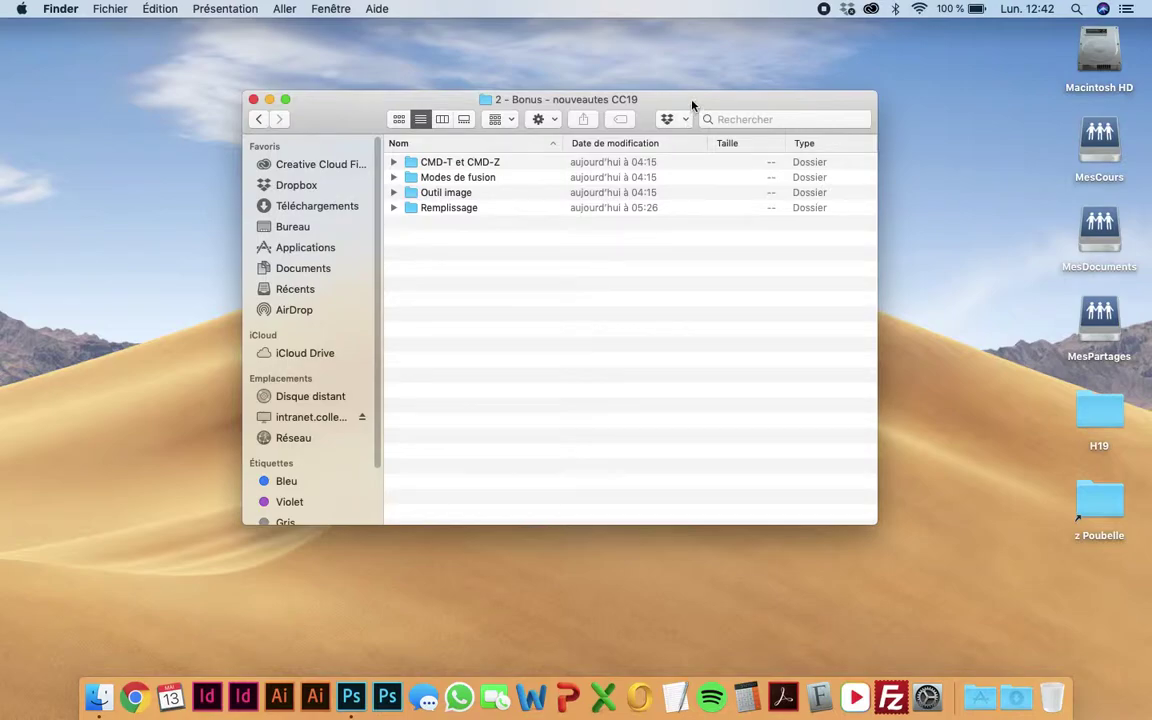
Reposition the Finder window, expand the CMD-T et CMD-Z folder and open ESB.jpg in Photoshop
left_click_drag(685, 122, 685, 178)
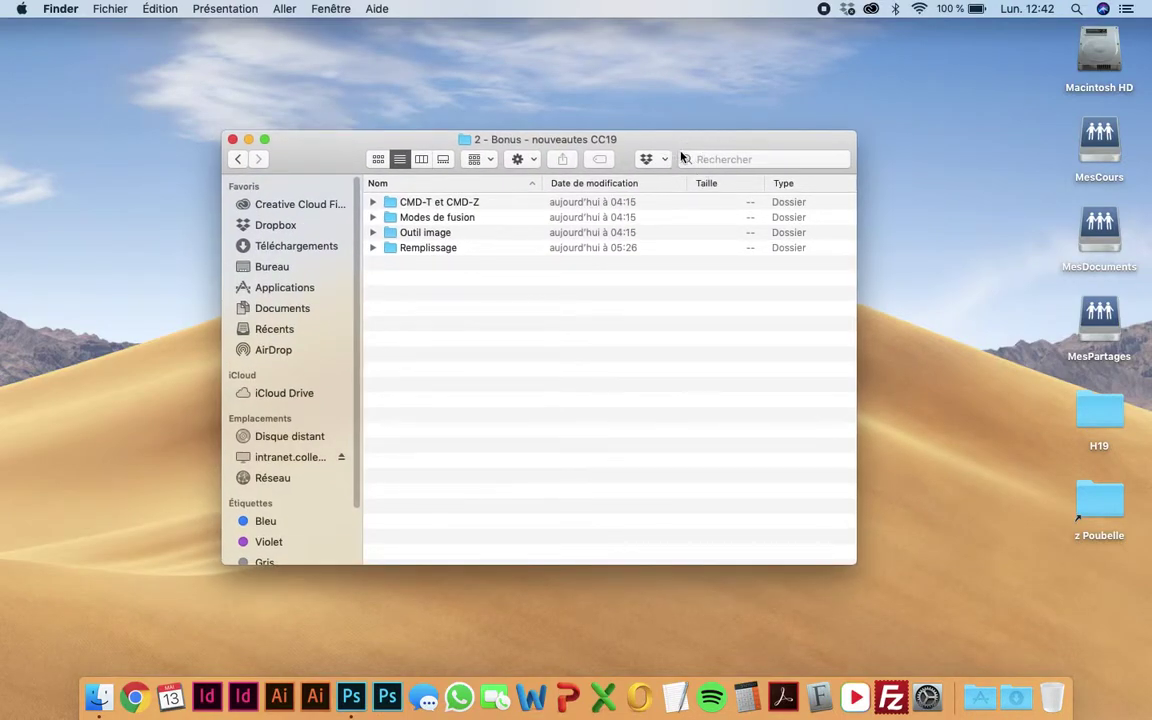
left_click_drag(685, 146, 685, 106)
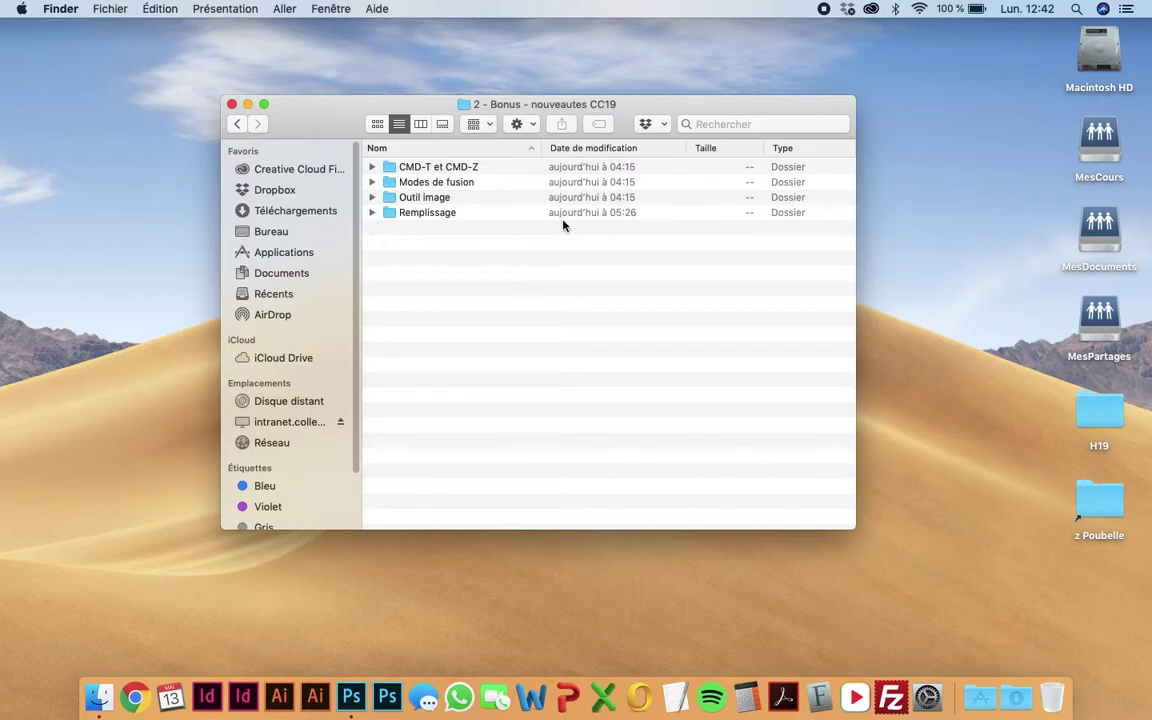
left_click_drag(685, 108, 681, 117)
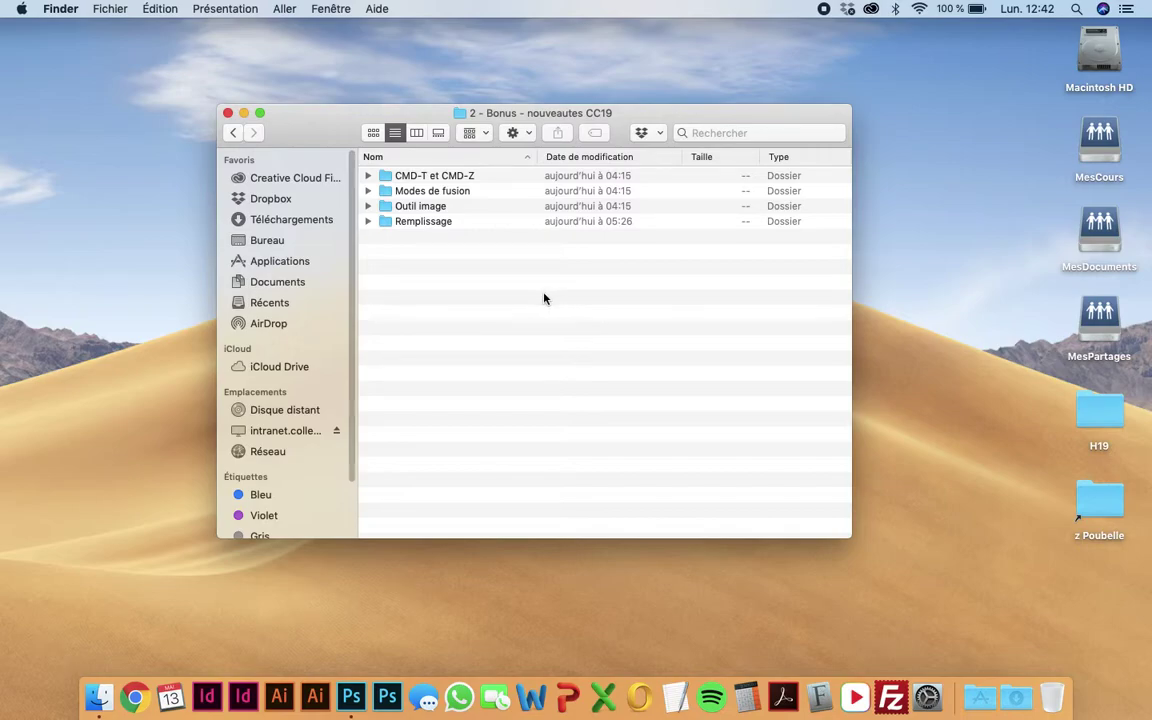
left_click_drag(659, 112, 656, 119)
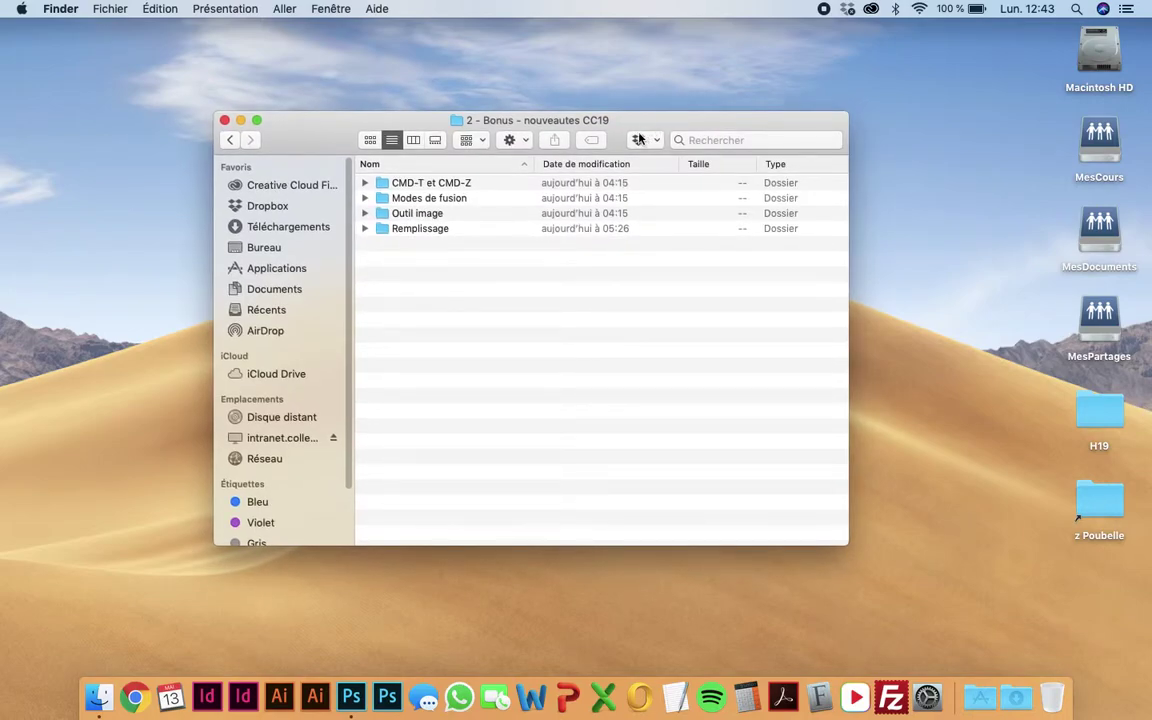
left_click_drag(649, 125, 686, 113)
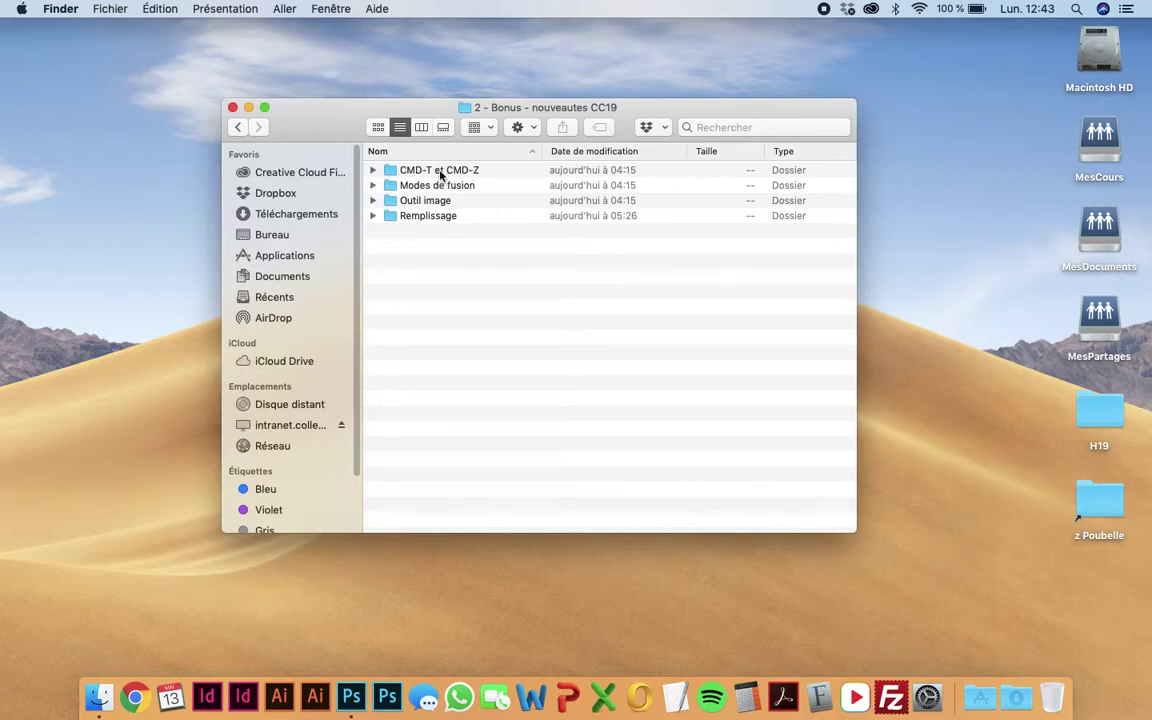
left_click(372, 172)
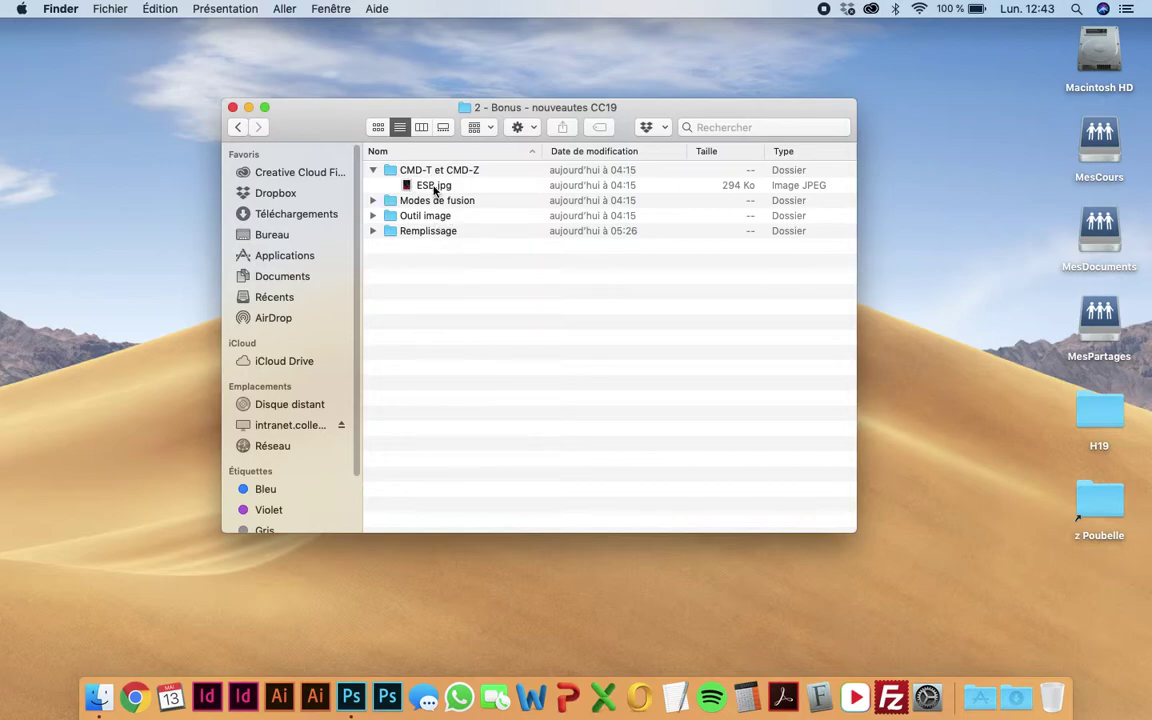
mouse_move(424, 186)
left_mouse_down()
mouse_move(438, 468)
mouse_move(351, 697)
left_mouse_up()
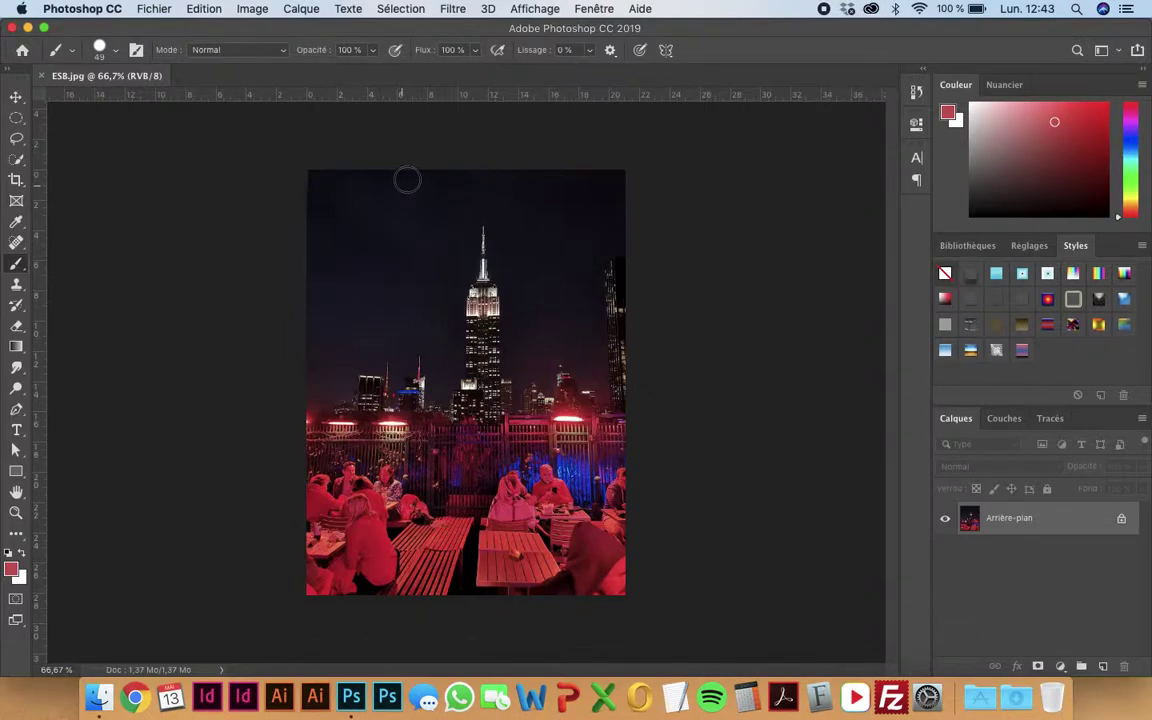
Select the Move tool before converting the Arrière-plan layer
left_click(16, 97)
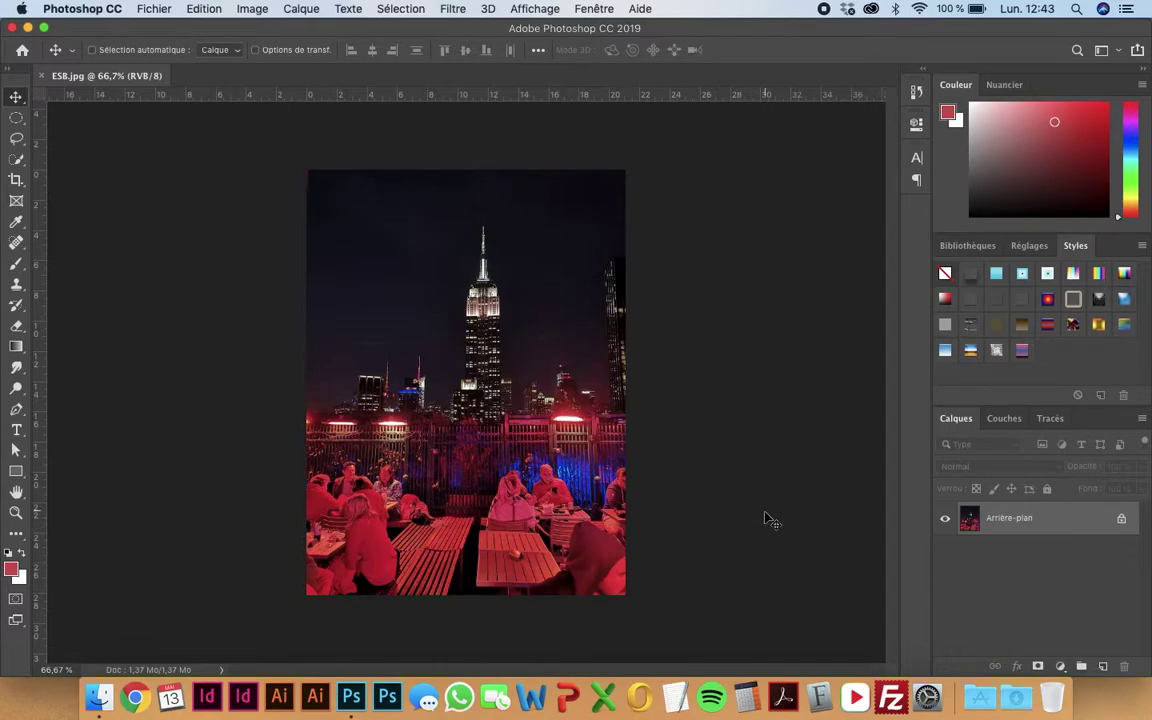
Convert the background to Calque 0 and scale the photo to about 52% in the bottom-left corner
key("super+shift+n")
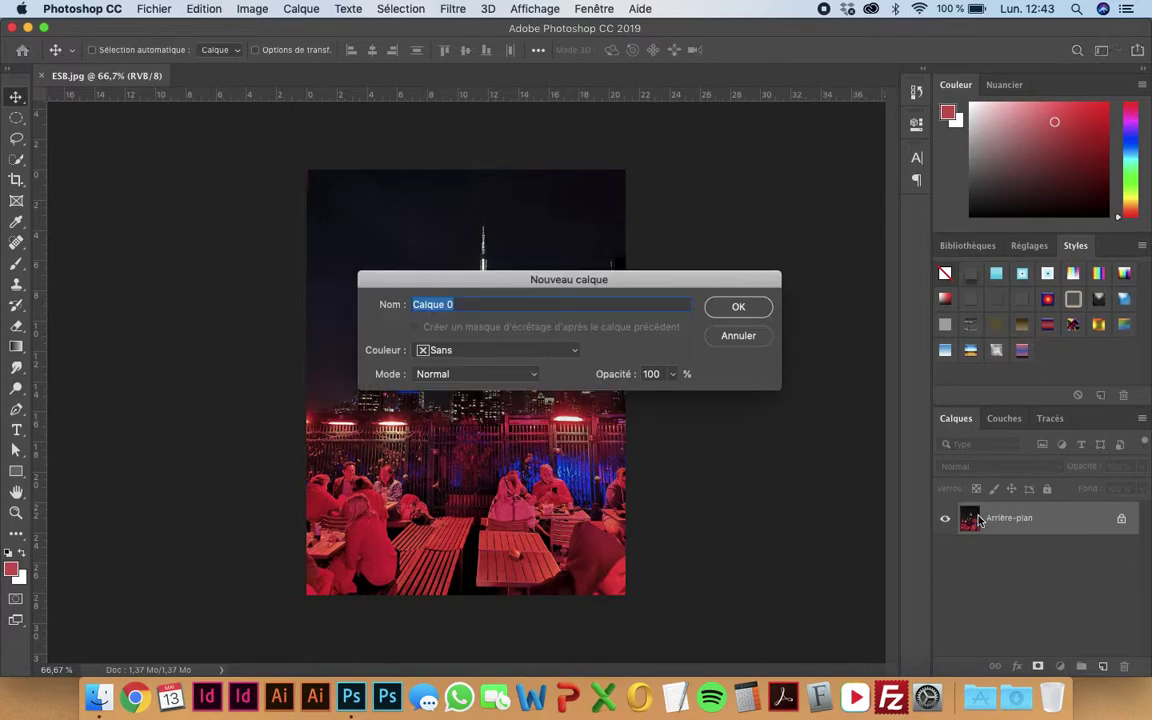
left_click(748, 310)
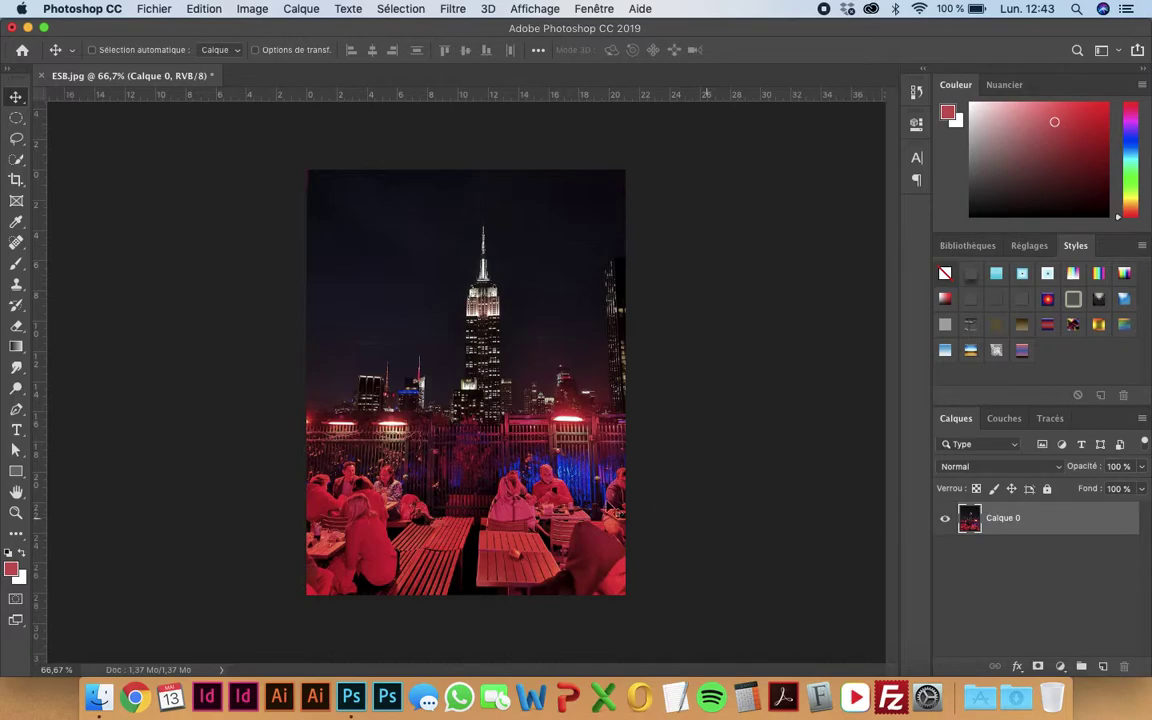
key("super+t")
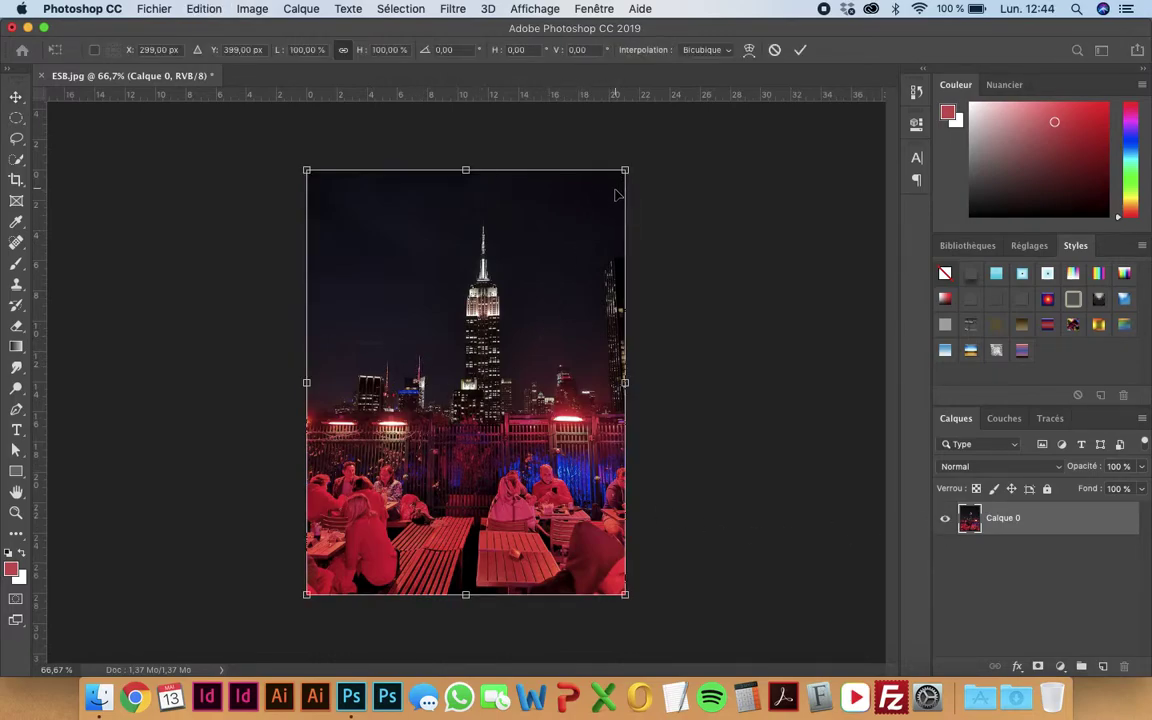
mouse_move(625, 170)
left_mouse_down()
mouse_move(555, 192)
mouse_move(624, 412)
left_mouse_up()
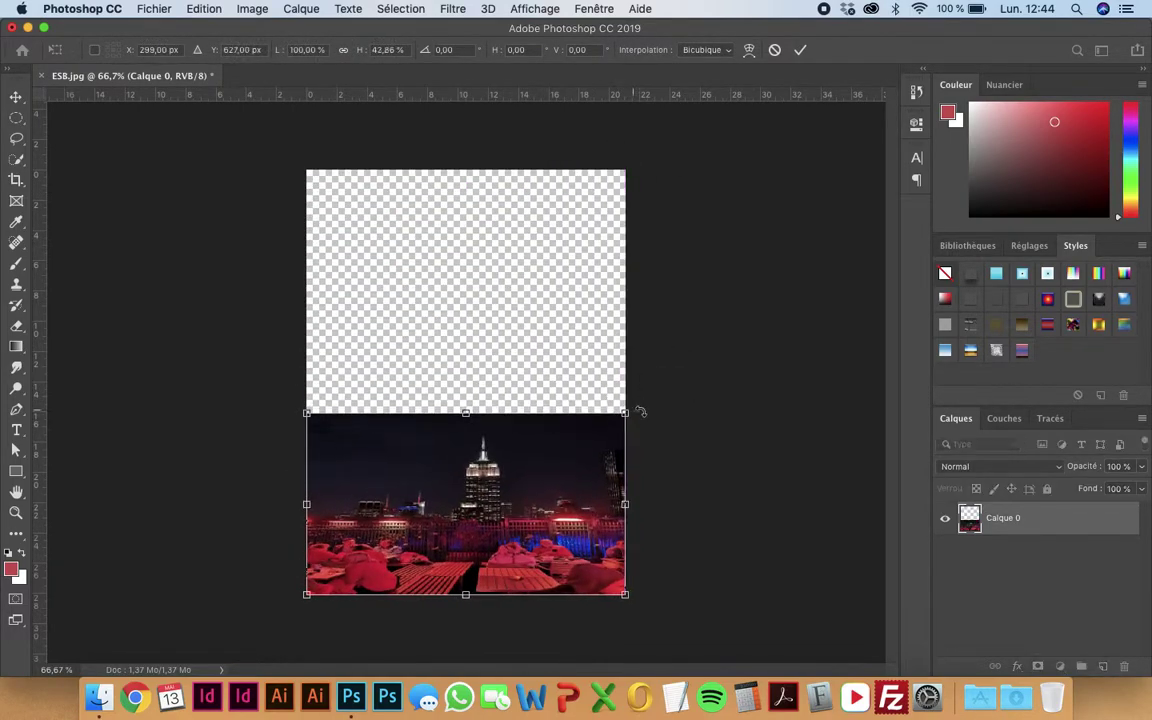
key("super+z")
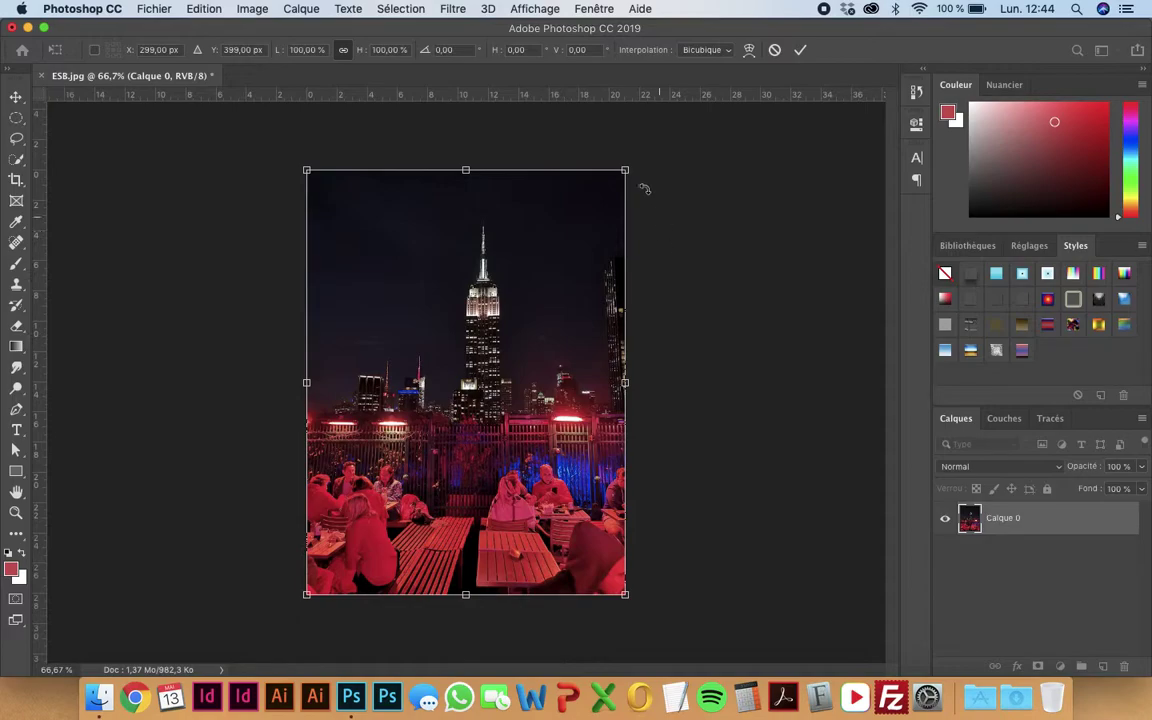
left_click_drag(624, 170, 438, 252)
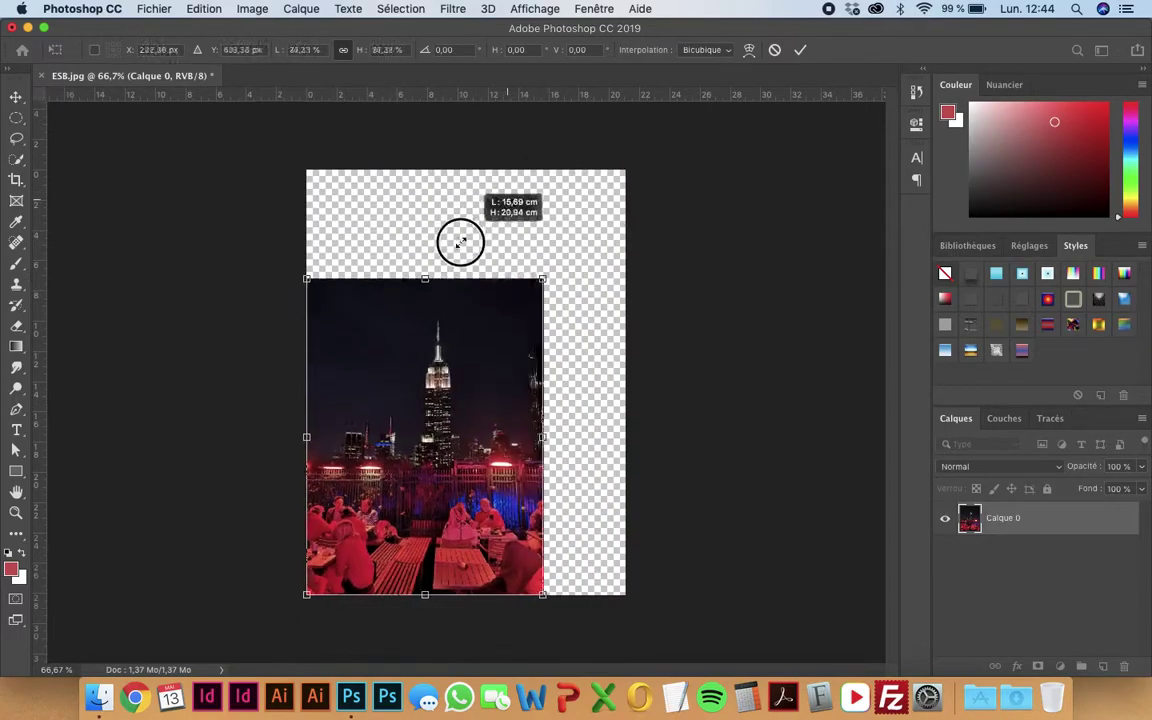
left_click_drag(438, 252, 378, 333)
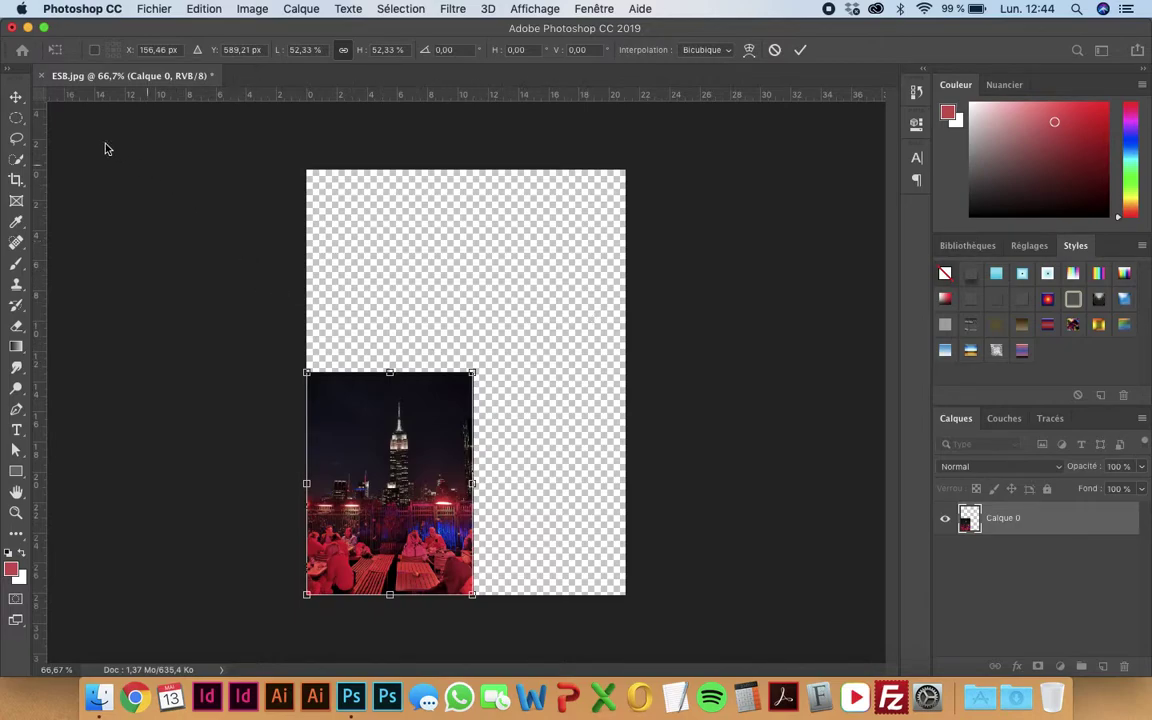
left_click(16, 97)
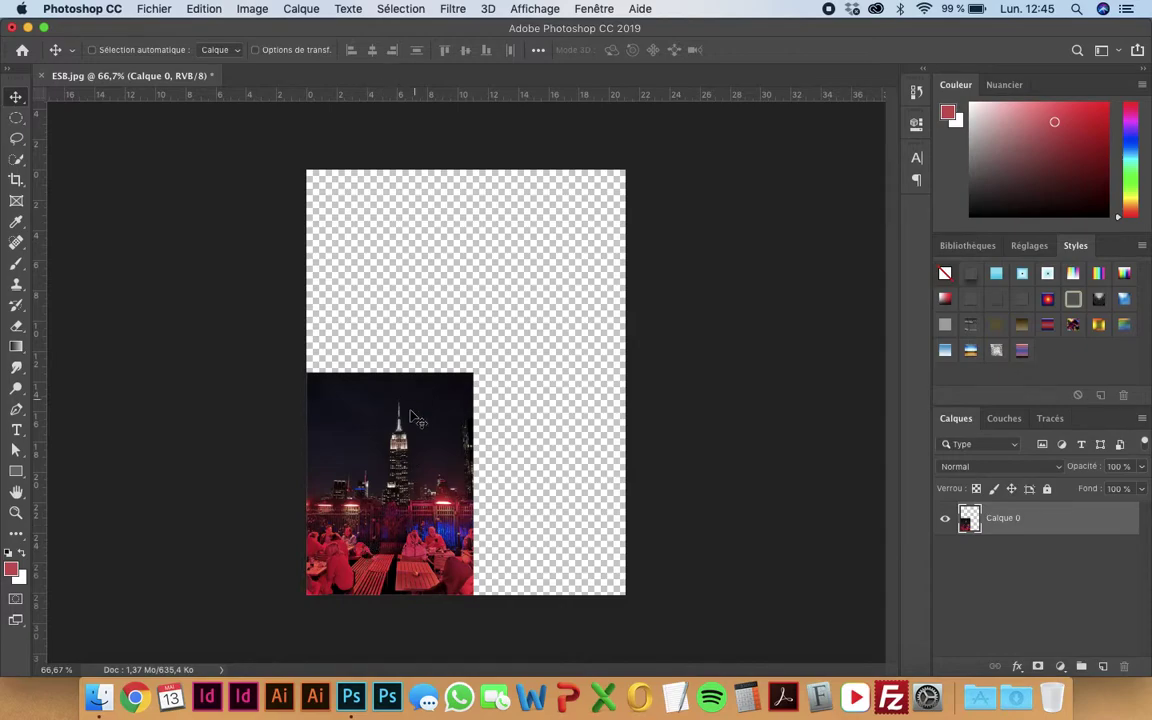
Duplicate the shrunken photo three times, placing each copy elsewhere on the canvas
key("super+j")
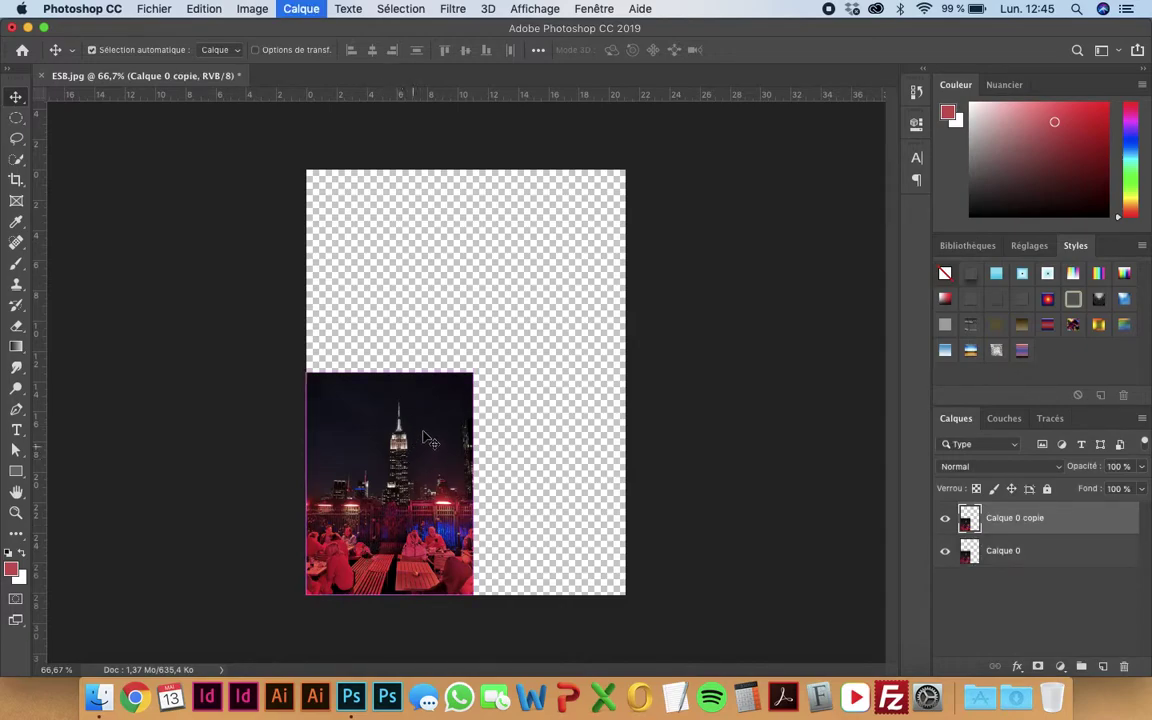
left_click_drag(431, 436, 567, 357)
key("super+j")
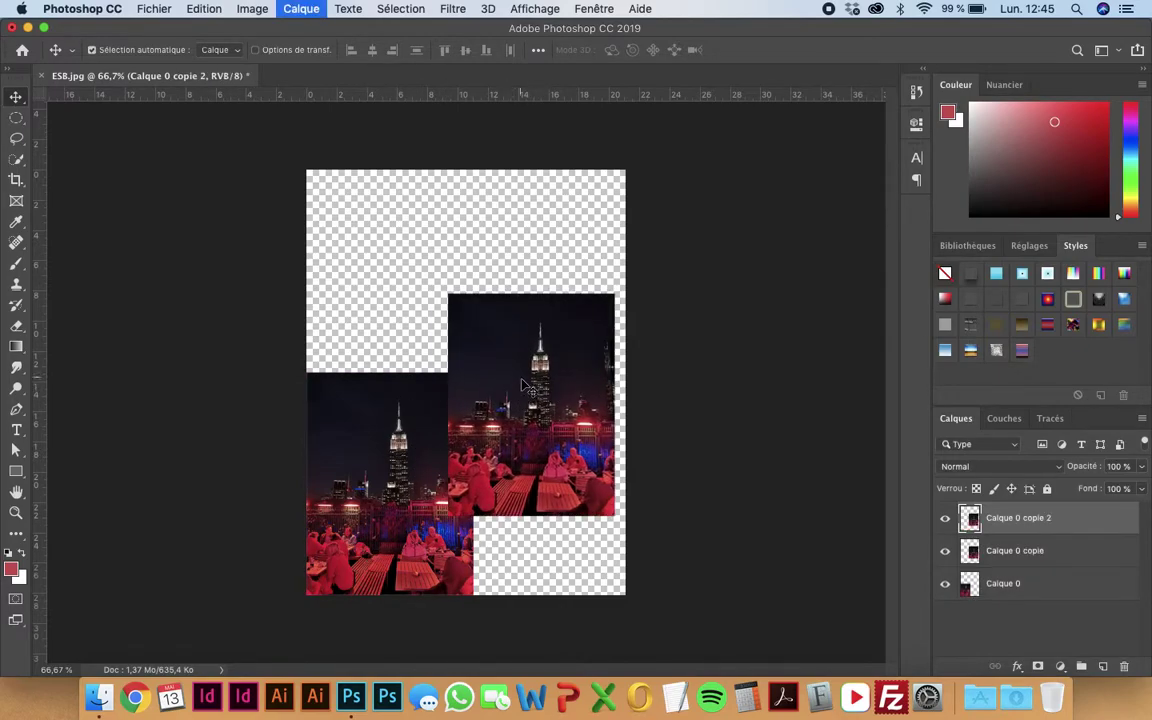
mouse_move(493, 368)
left_mouse_down()
mouse_move(422, 285)
mouse_move(373, 250)
left_mouse_up()
key("super+j")
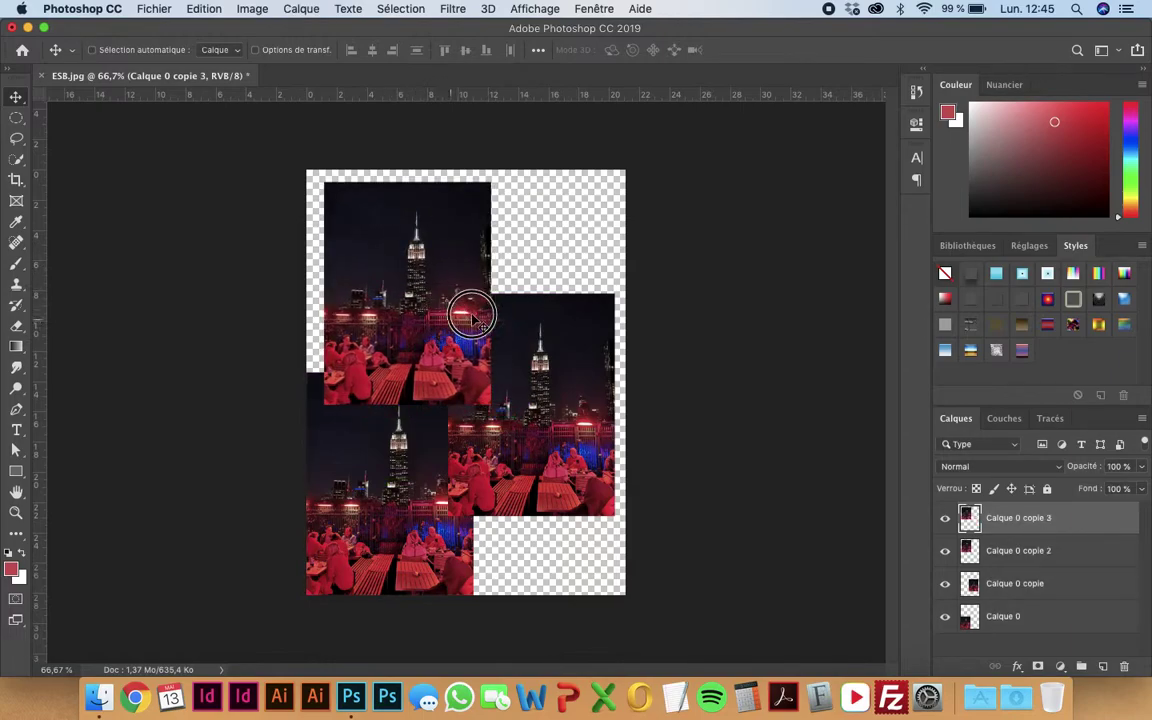
mouse_move(468, 310)
left_mouse_down()
mouse_move(563, 340)
mouse_move(560, 245)
left_mouse_up()
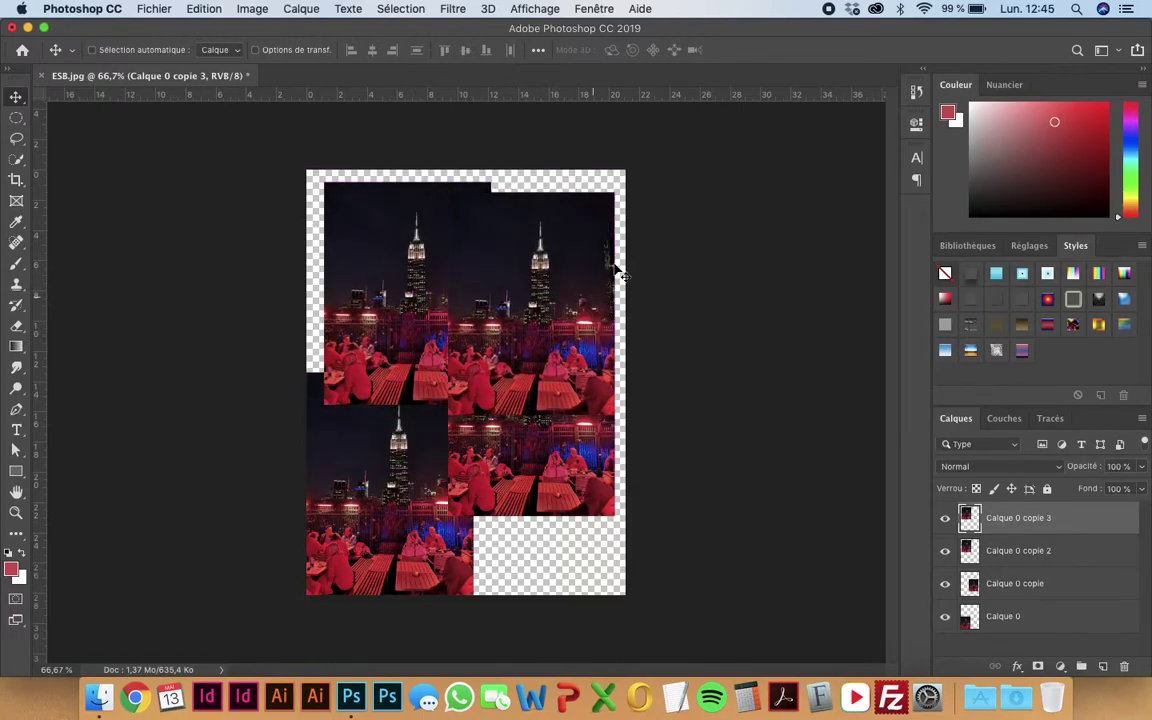
Undo the copies in the History panel, then quit Photoshop without saving ESB.jpg
left_click(916, 92)
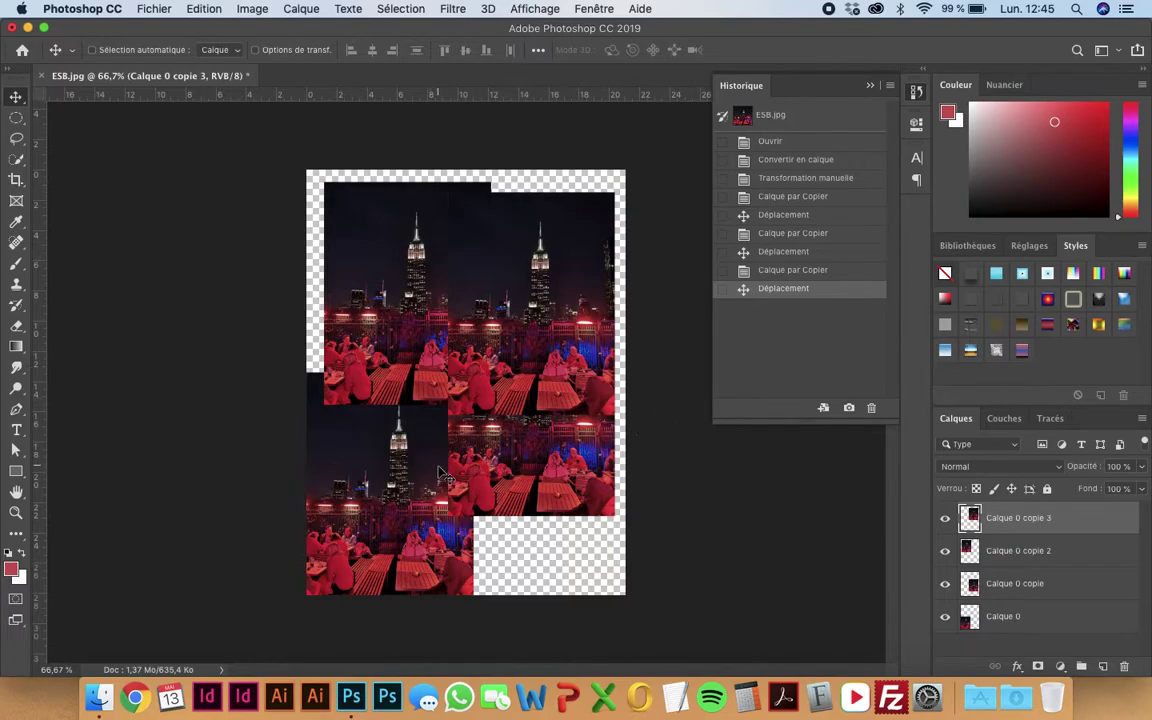
key("super+z")
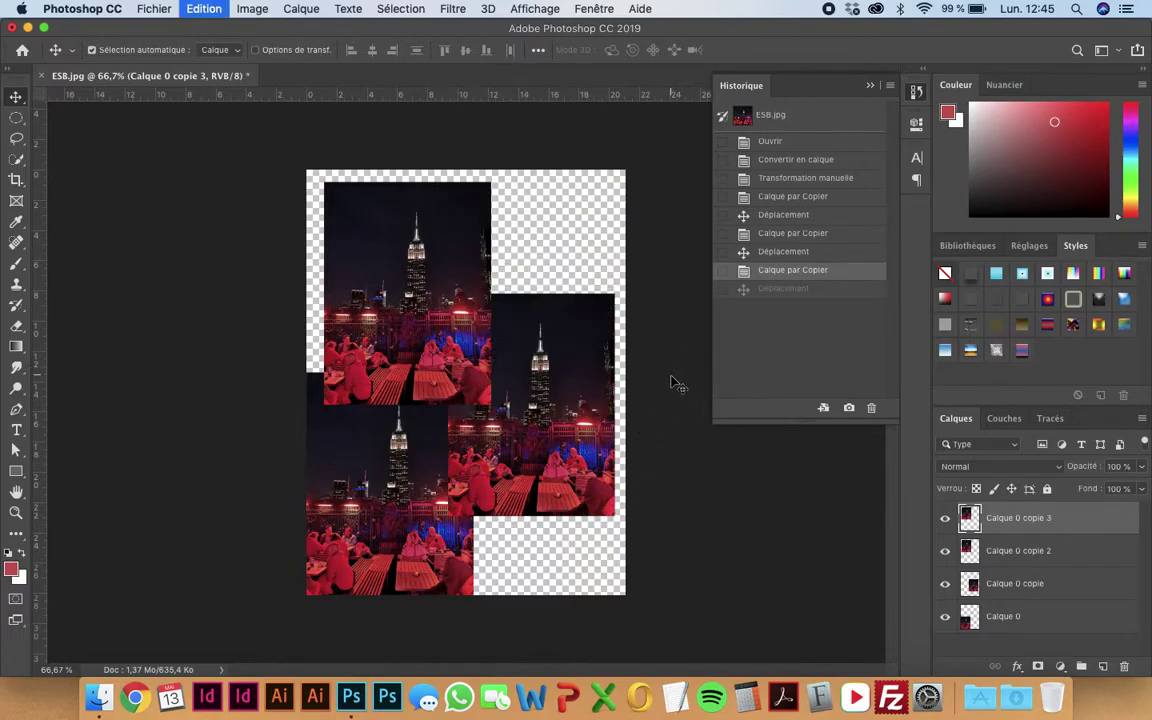
key("super+z")
key("super+z")
key("super+z")
key("super+z")
key("super+z")
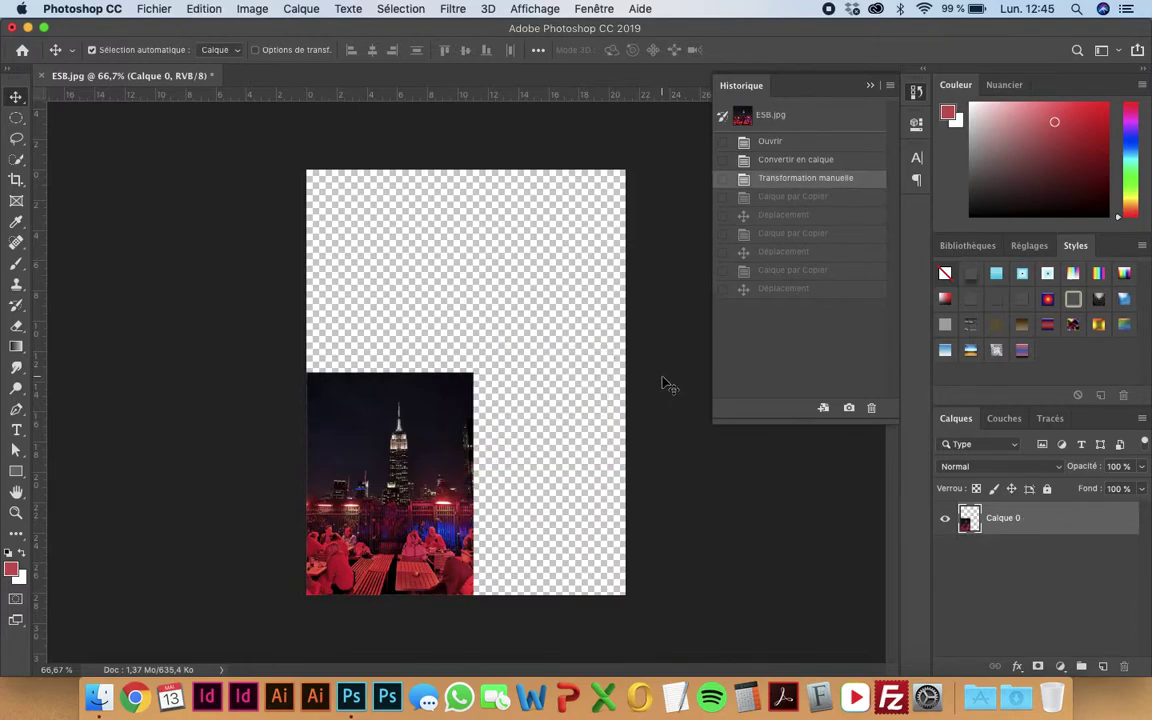
key("super+z")
key("super+z")
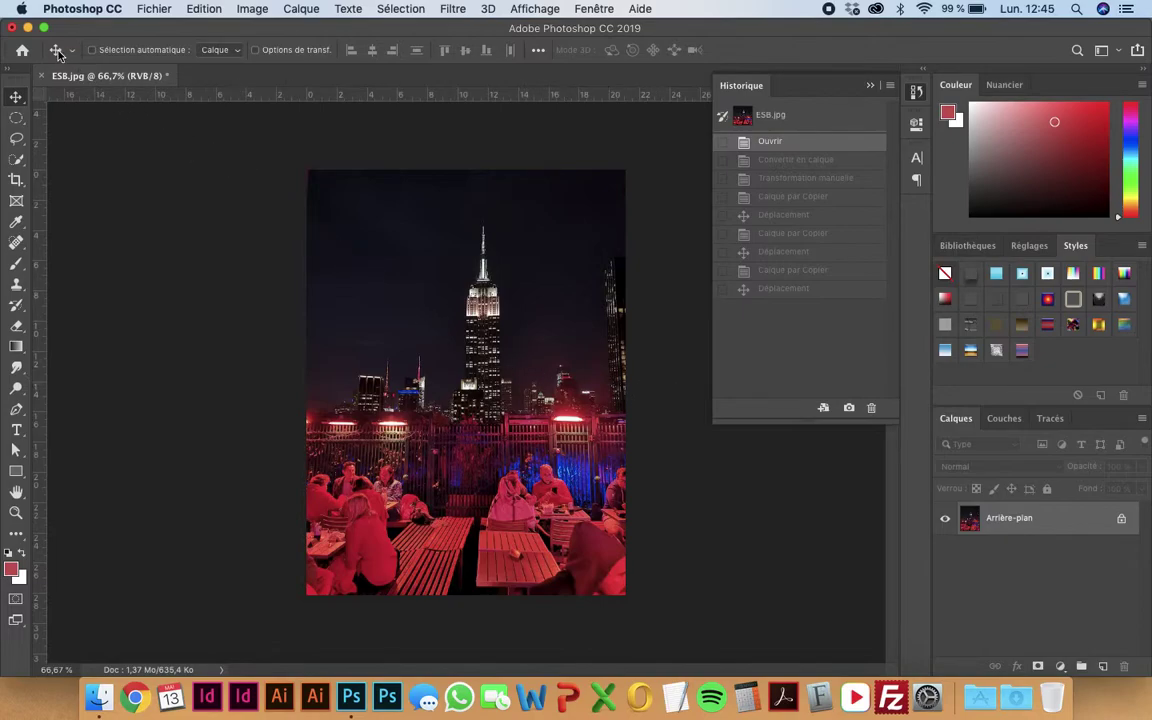
left_click(11, 28)
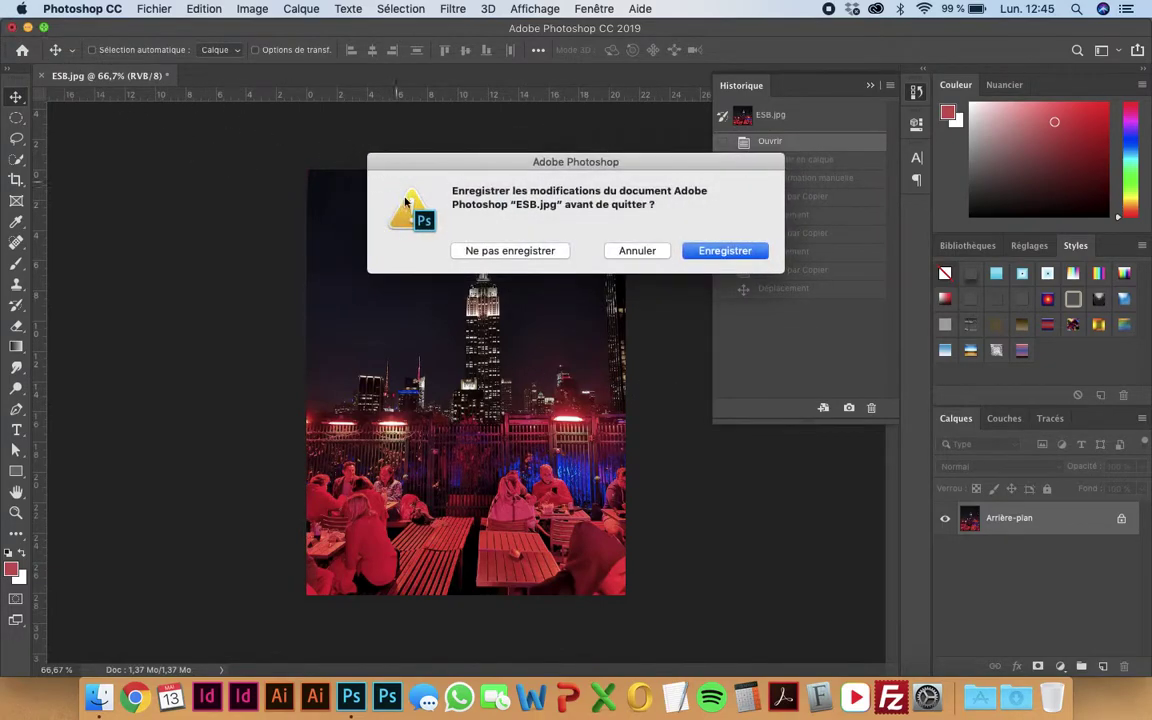
left_click(466, 251)
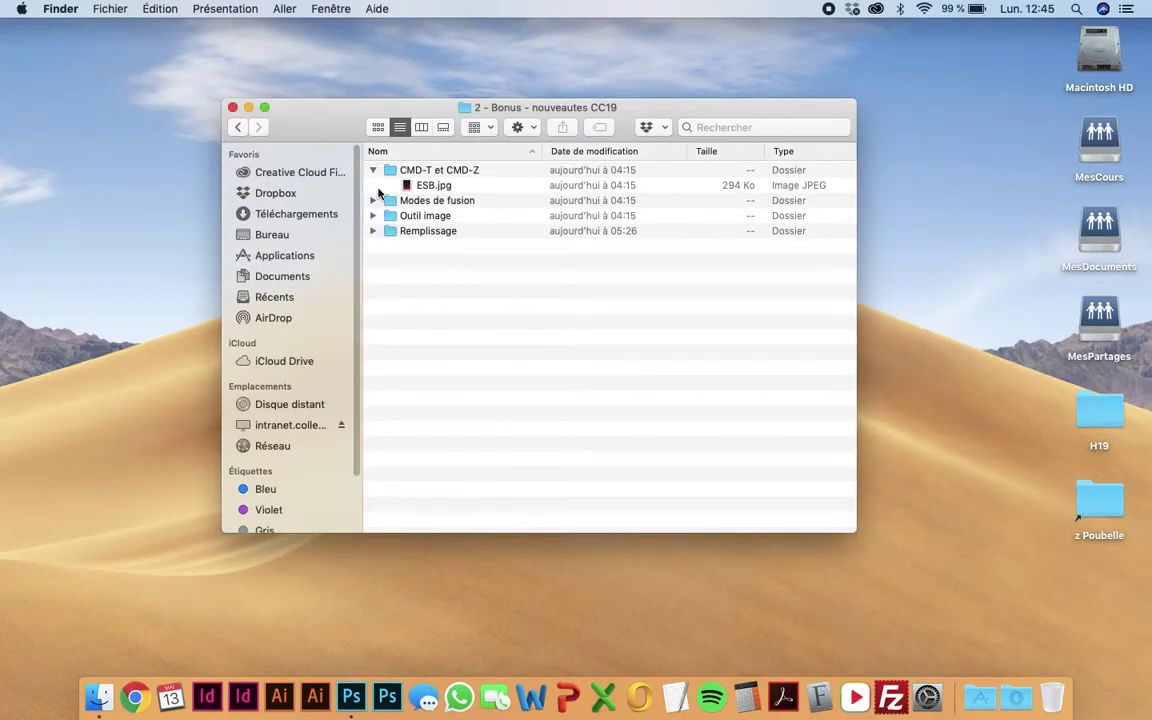
Collapse CMD-T et CMD-Z, expand Modes de fusion and open MPD.jpg in Photoshop
left_click(373, 170)
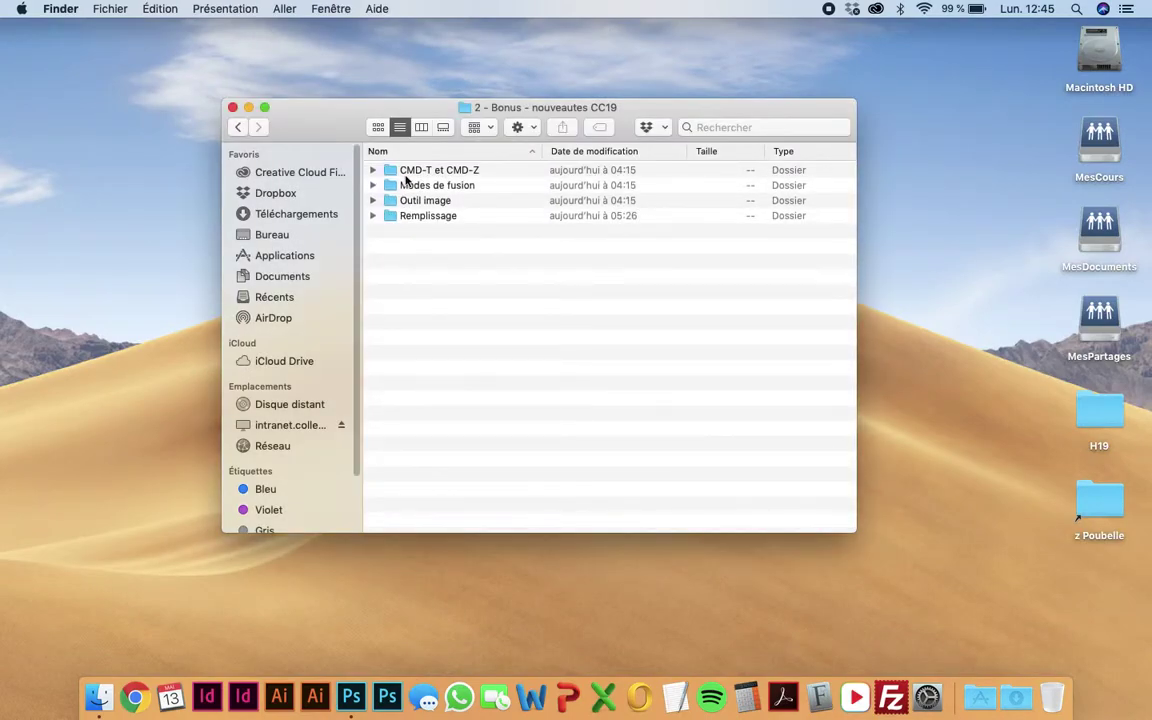
left_click(396, 186)
left_click(373, 185)
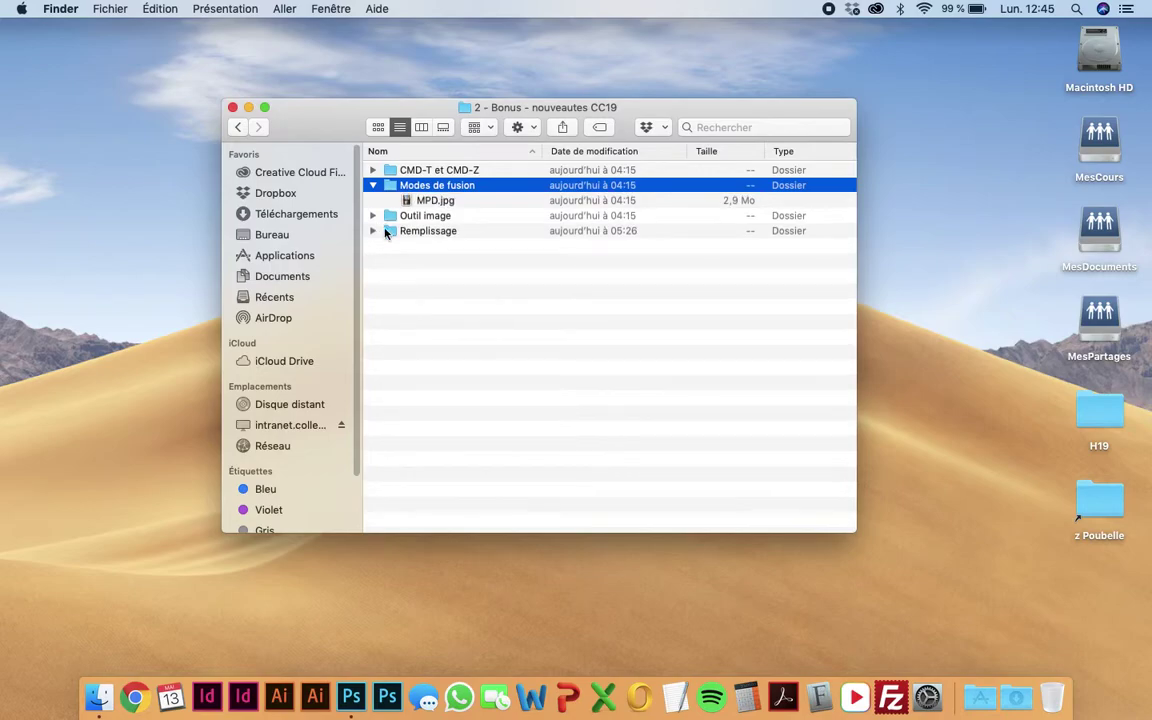
left_click(419, 256)
left_click(424, 200)
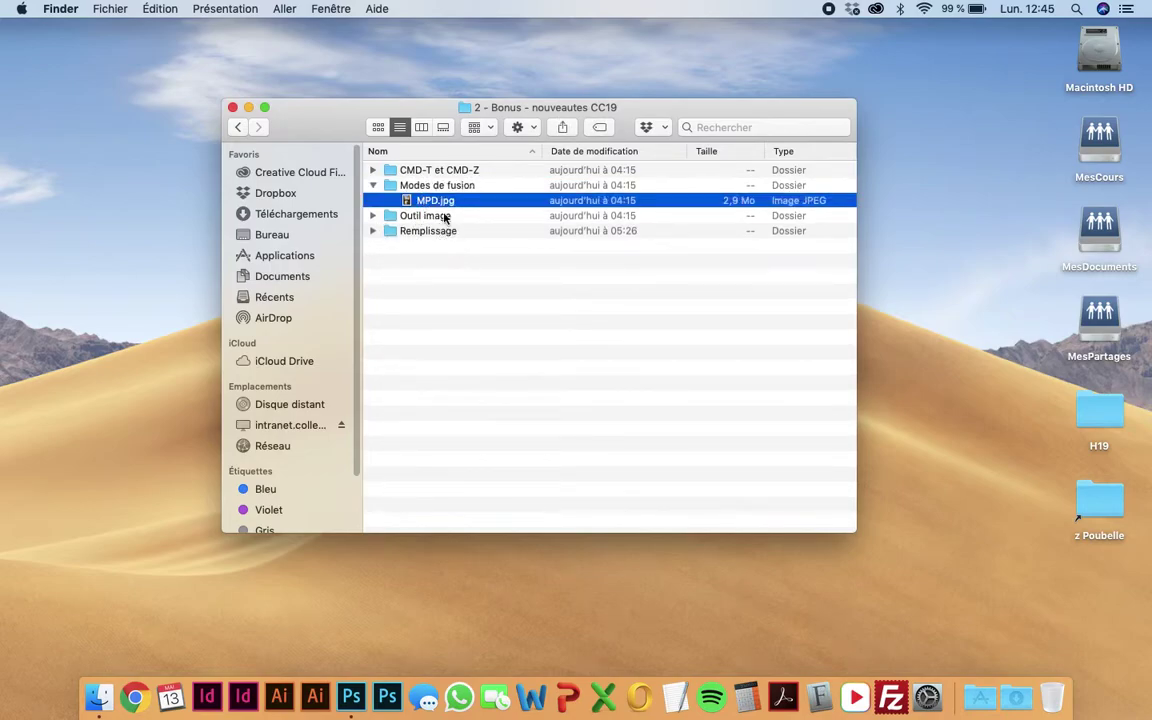
mouse_move(420, 201)
left_mouse_down()
mouse_move(370, 645)
mouse_move(351, 697)
left_mouse_up()
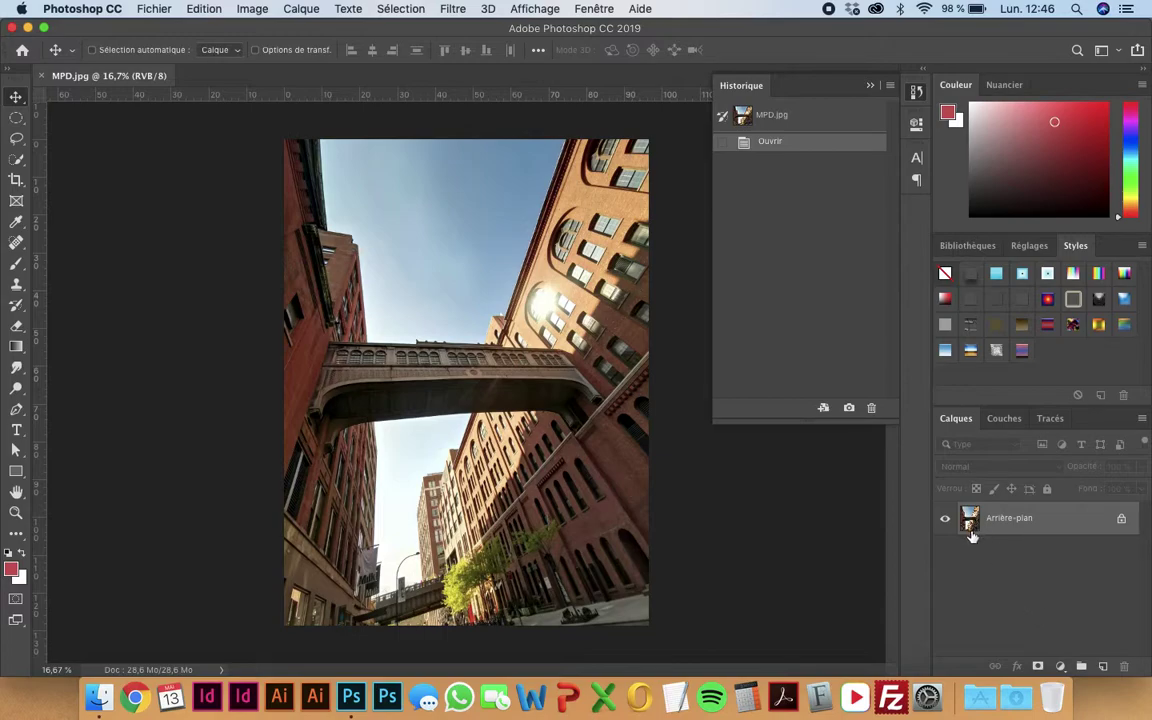
Add a saturated orange Couleur unie fill layer, Fond 1, clipped to the building photo
left_click(1061, 666)
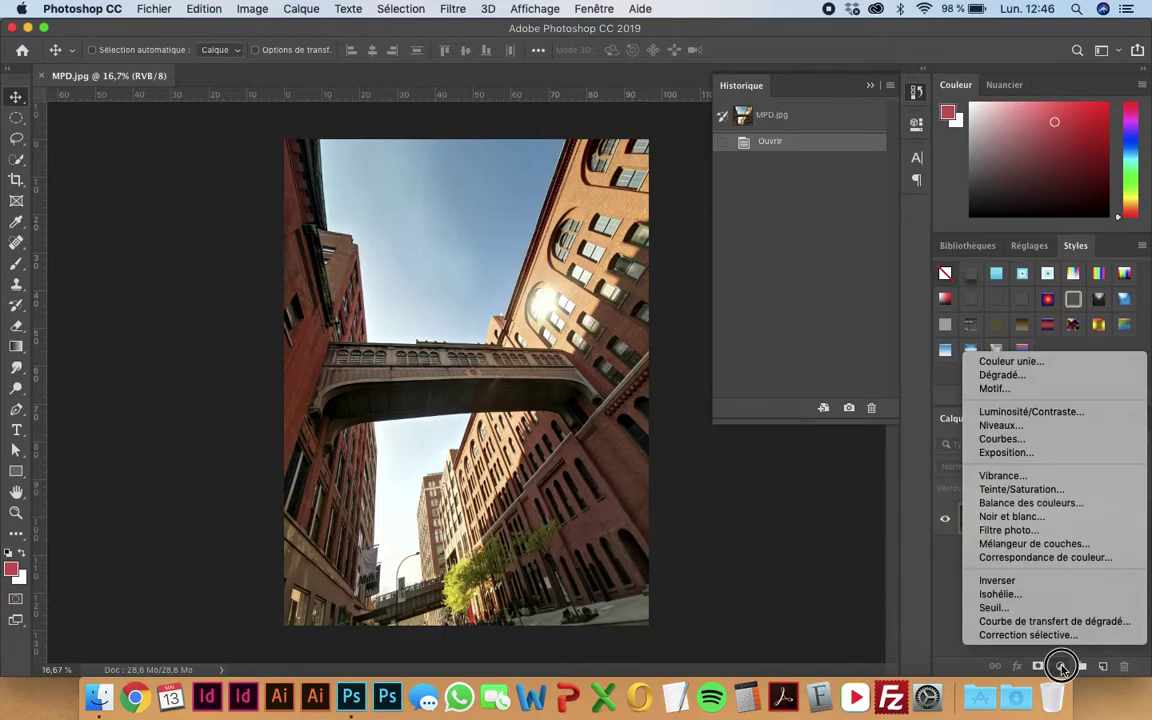
left_click(1035, 364)
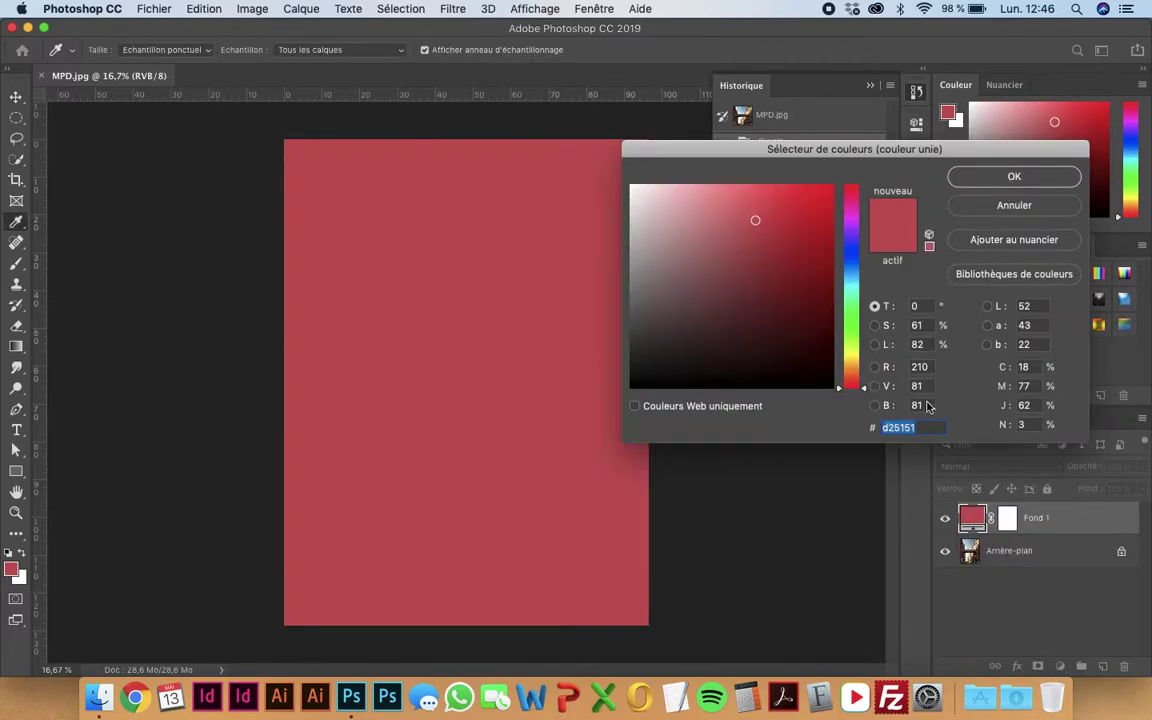
left_click(851, 366)
left_click(830, 187)
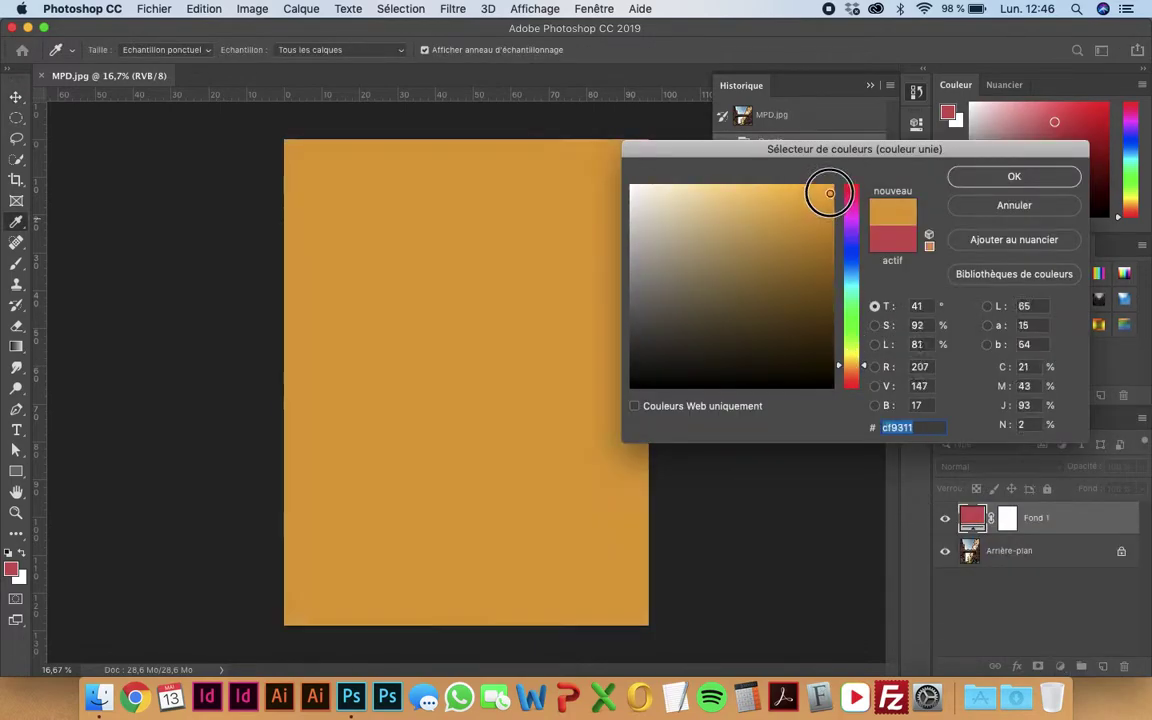
left_click(1007, 182)
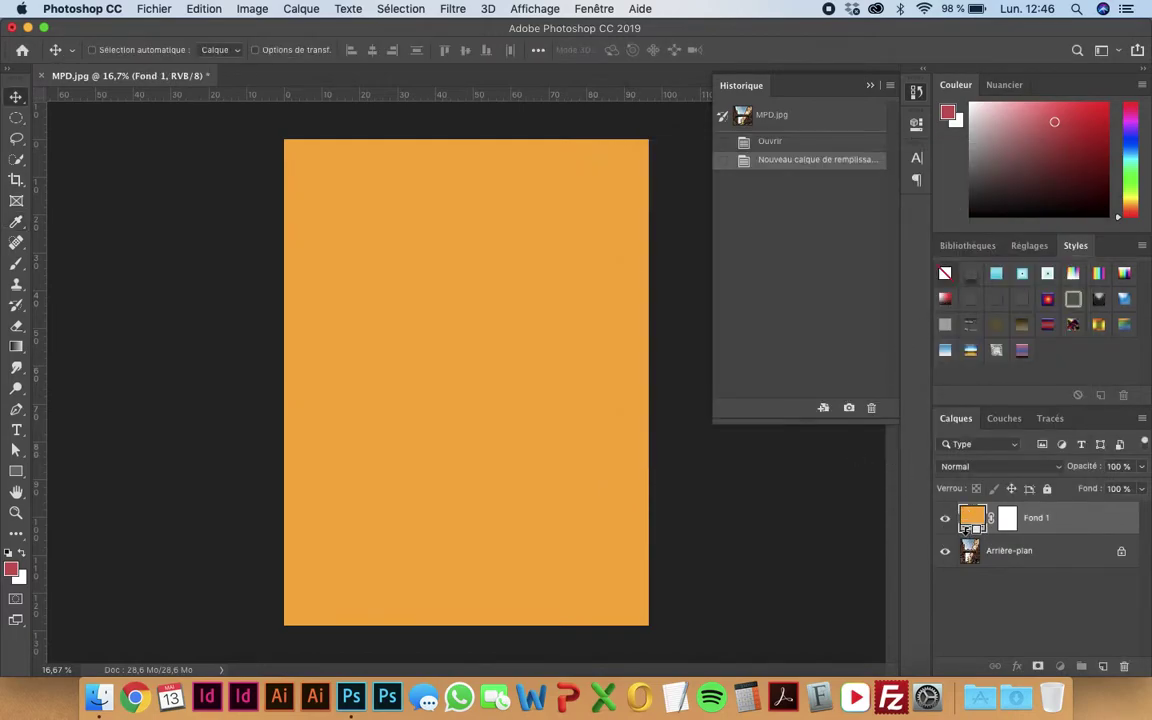
left_click(975, 534, "alt")
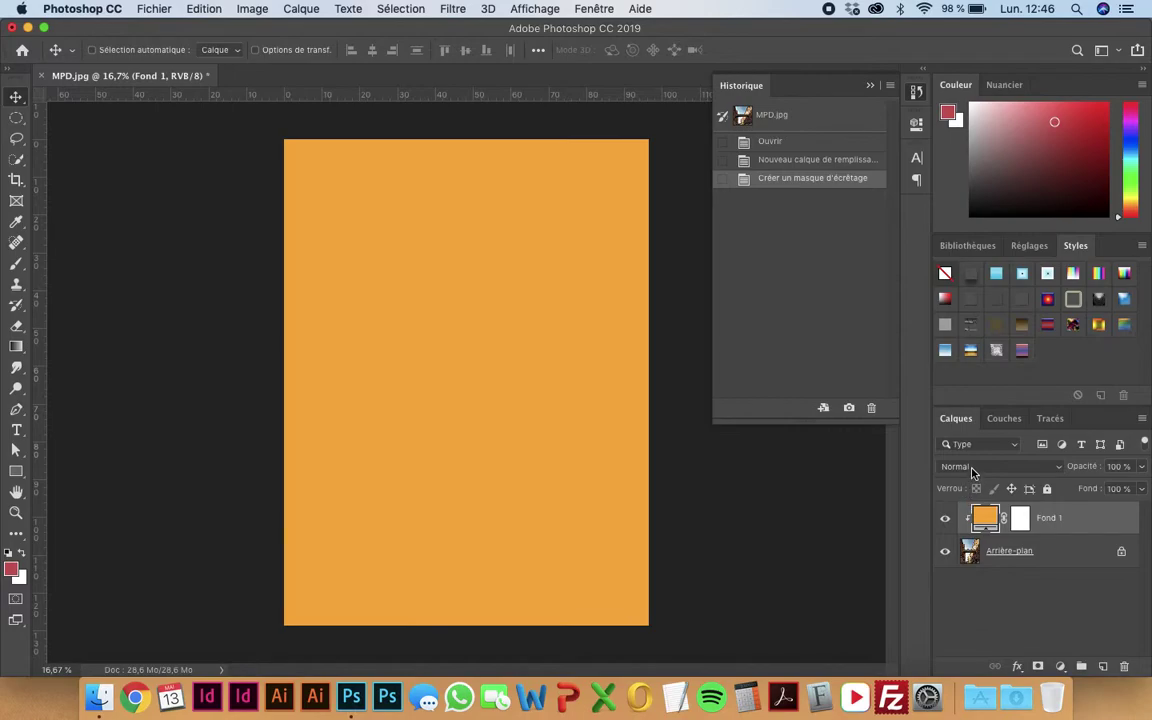
Preview blend modes on the orange fill and apply Lumière tamisée
left_click(973, 470)
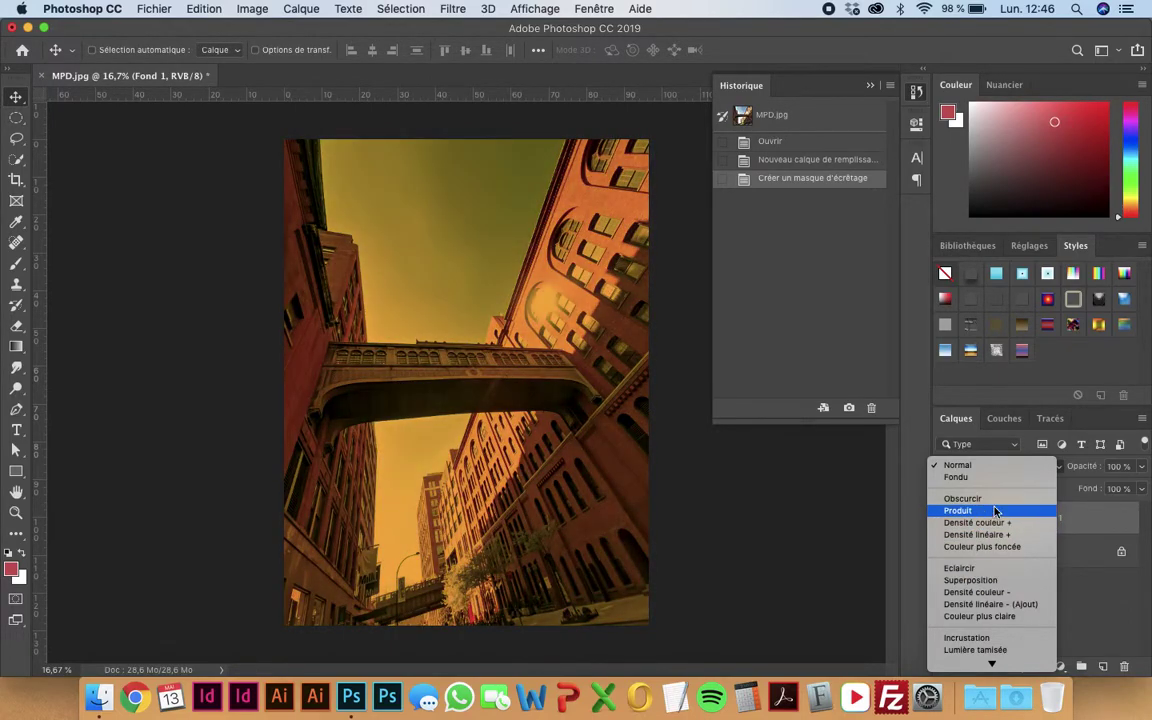
key("Down")
key("Down")
key("Down")
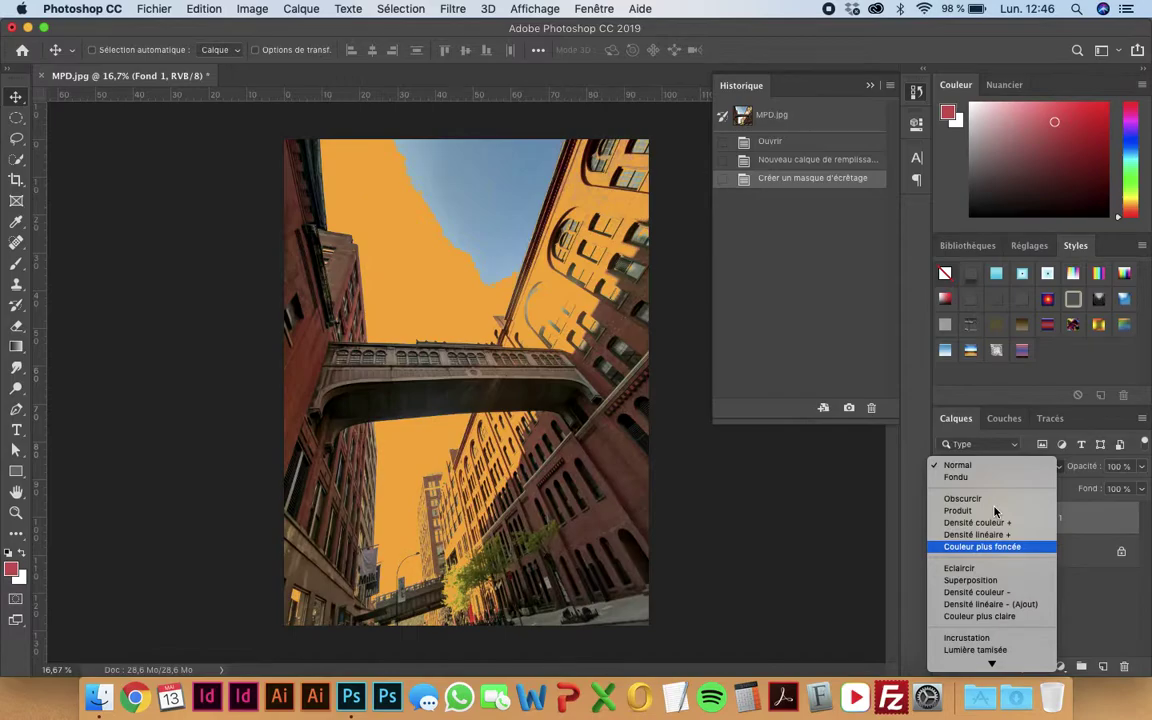
key("Down")
key("Down")
key("Down")
key("Down")
key("Down")
key("Down")
key("Down")
key("Down")
key("Down")
key("Down")
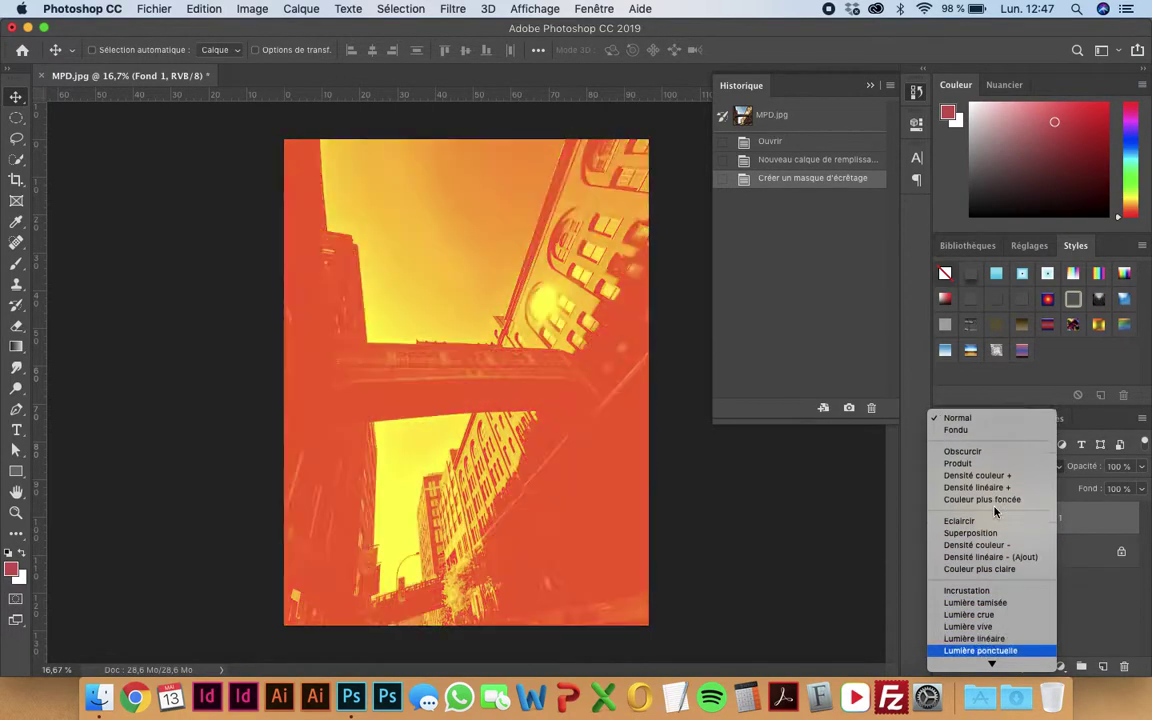
key("Down")
key("Down")
key("Down")
key("Down")
key("Down")
key("Down")
key("Down")
key("Down")
key("Up")
key("Up")
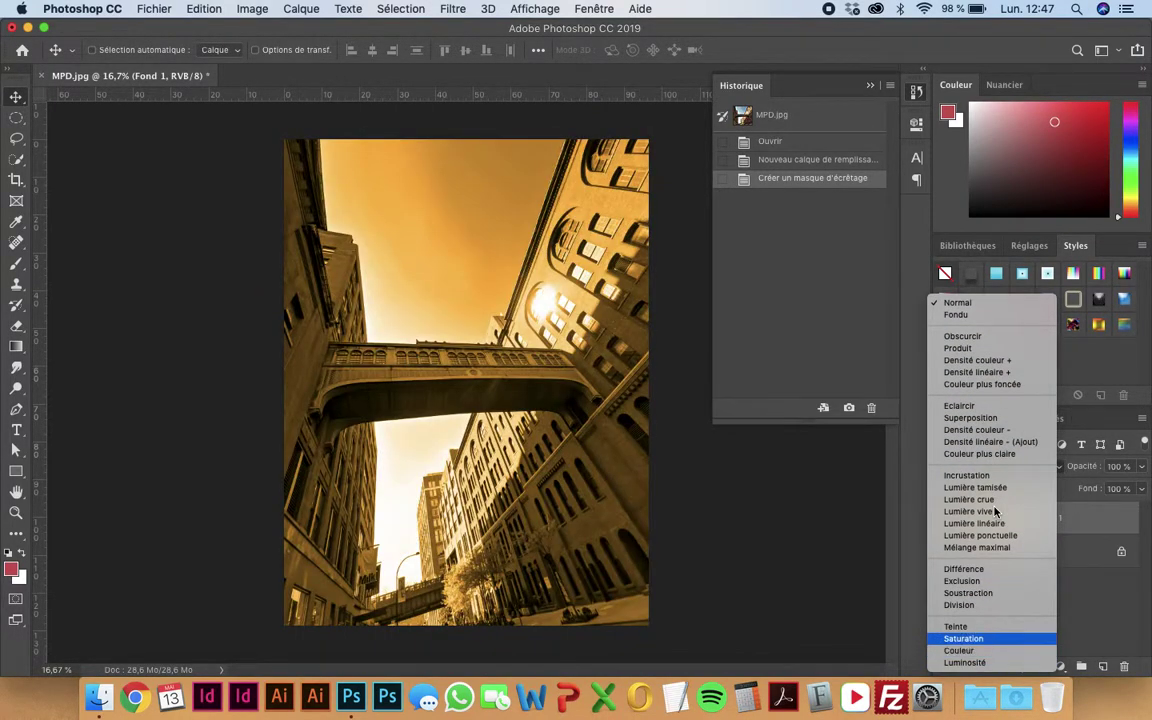
key("Up")
key("Up")
key("Up")
key("Up")
key("Up")
key("Up")
key("Up")
key("Up")
key("Up")
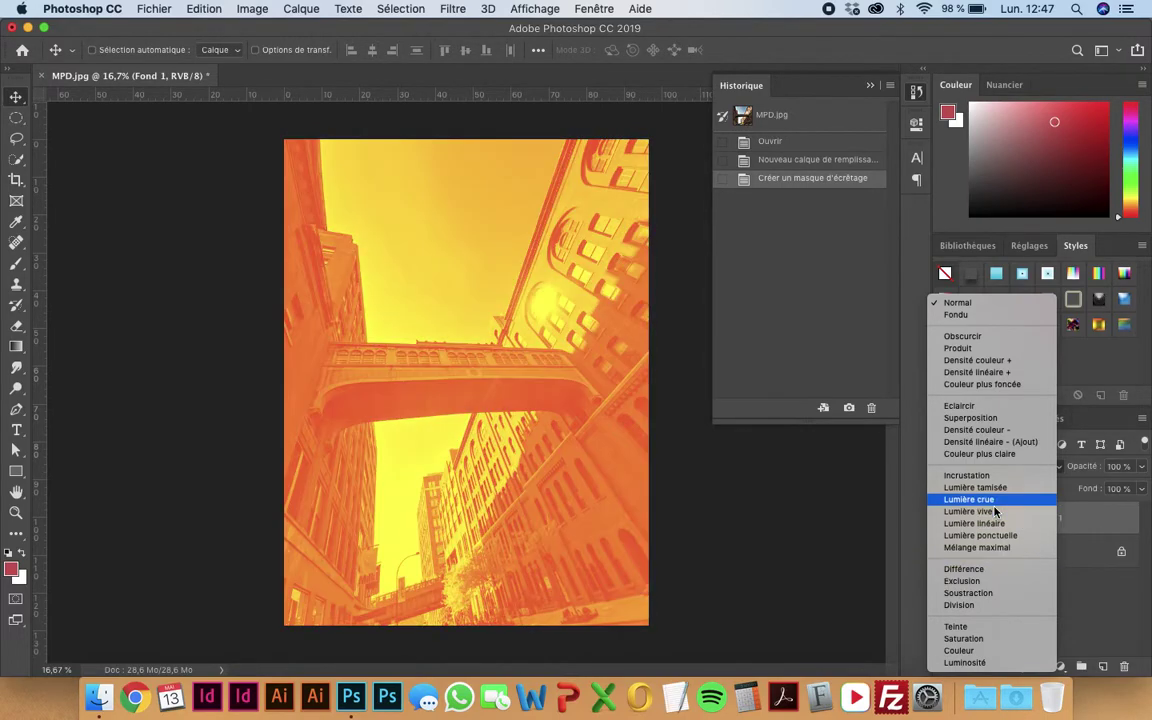
key("Up")
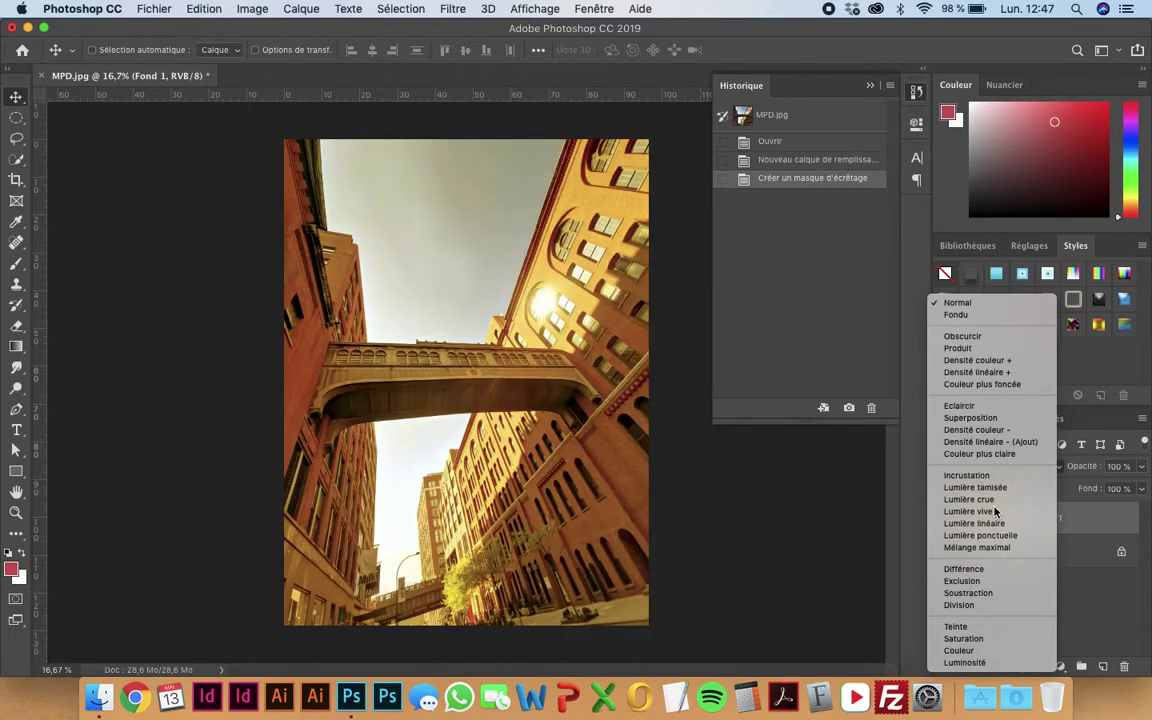
key("Return")
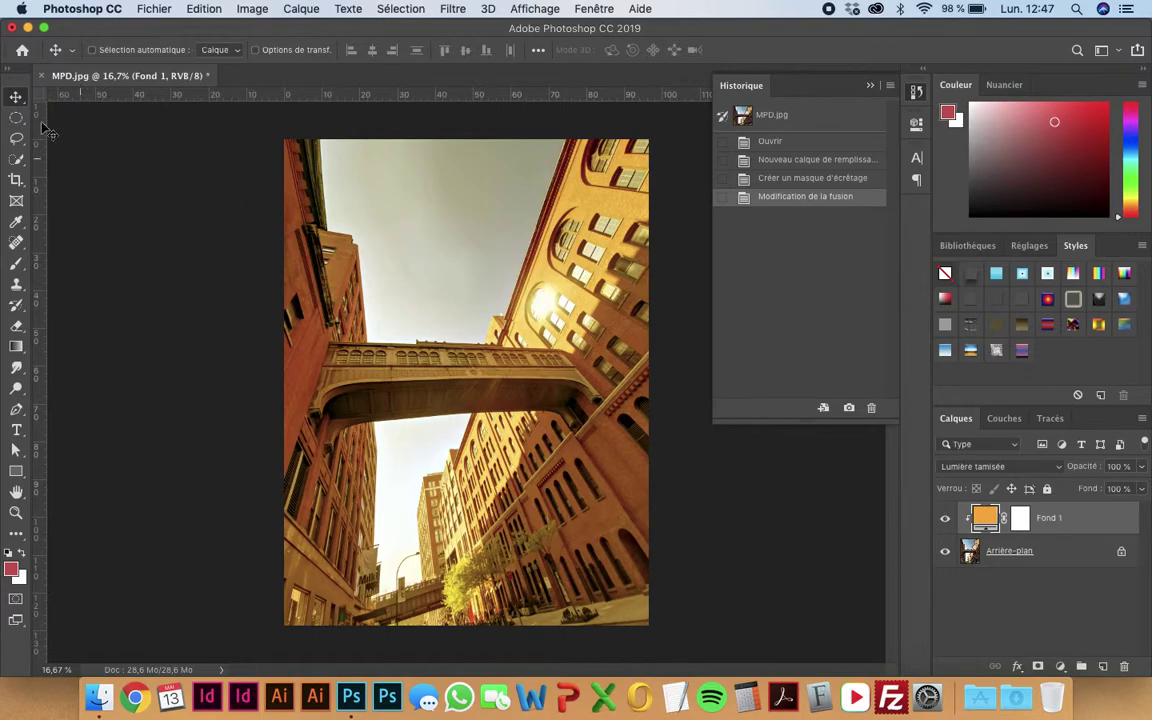
Close MPD.jpg without saving and open oldport.jpg from the Outil image folder
left_click(12, 30)
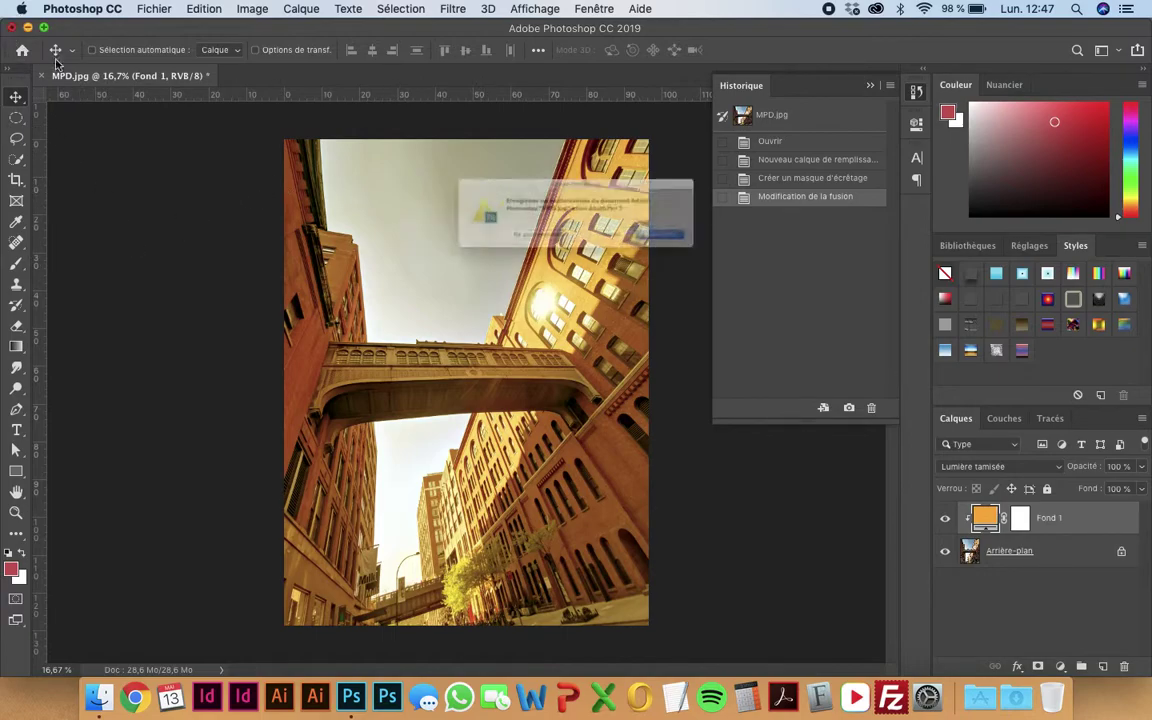
left_click(452, 250)
left_click(483, 330)
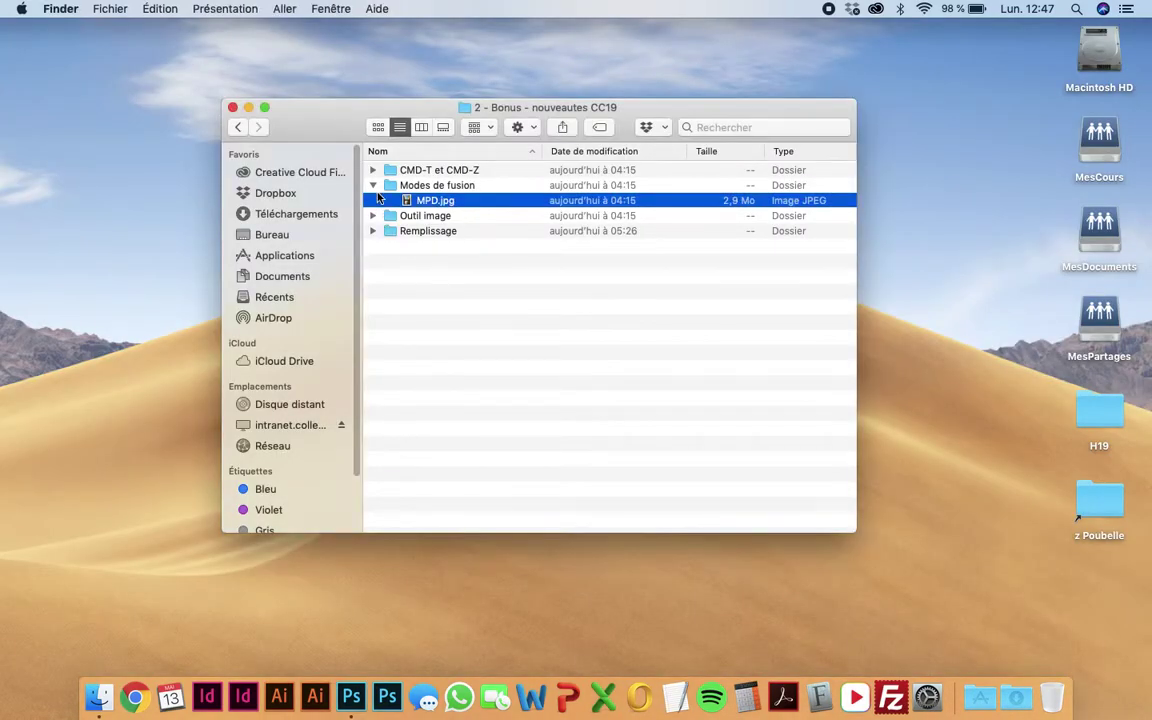
left_click(373, 185)
left_click(373, 200)
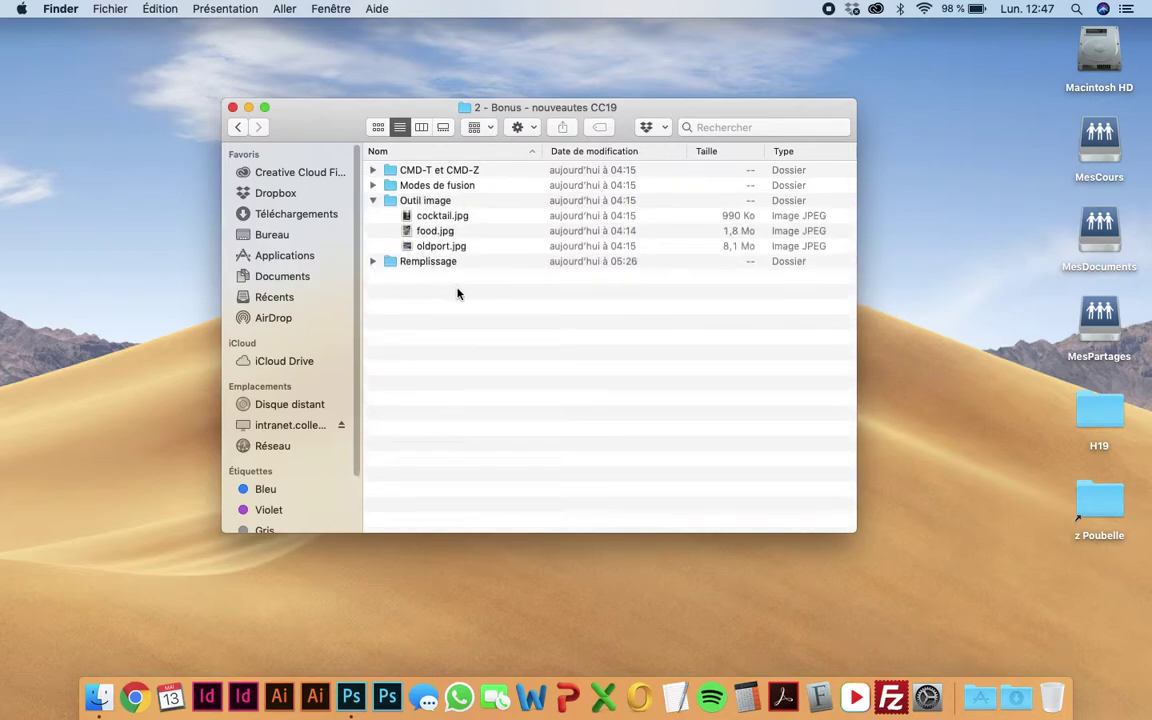
left_click_drag(405, 246, 351, 672)
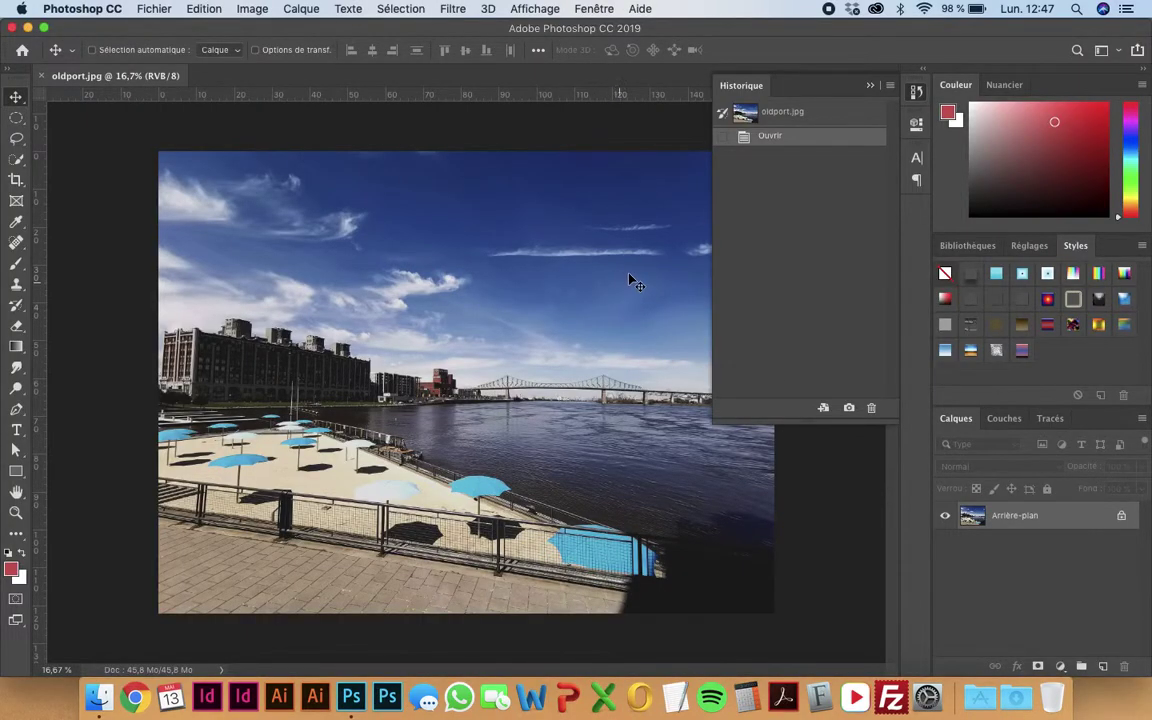
Collapse the floating History panel so the whole harbour photo shows
left_click(916, 123)
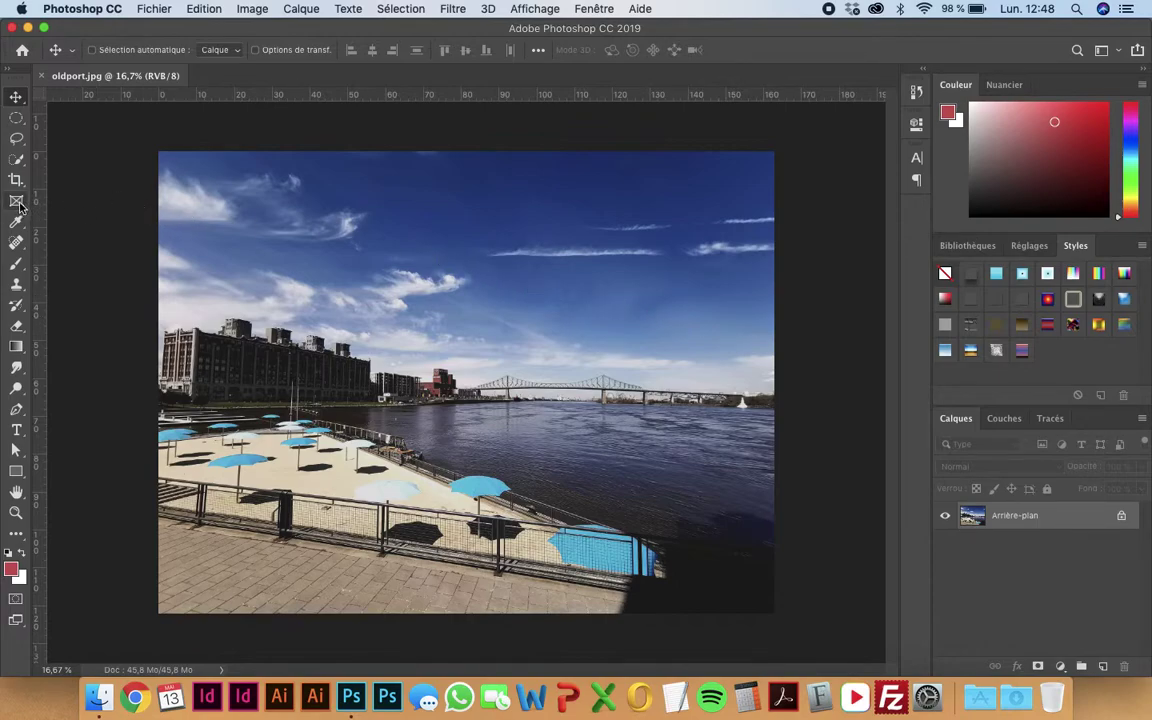
Draw a rectangular frame, Image 1, with the Frame tool in the upper-right sky
left_click(17, 203)
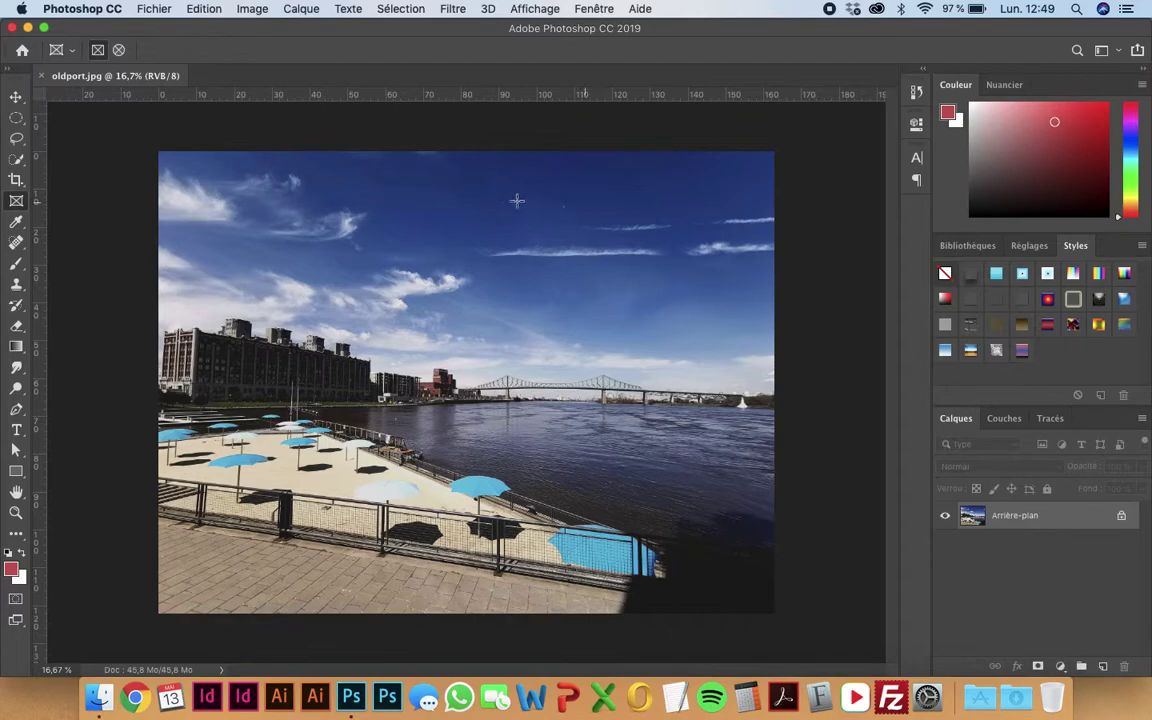
mouse_move(571, 198)
left_mouse_down()
mouse_move(605, 367)
mouse_move(674, 296)
mouse_move(725, 272)
mouse_move(623, 378)
mouse_move(694, 357)
mouse_move(707, 321)
mouse_move(674, 278)
mouse_move(724, 326)
left_mouse_up()
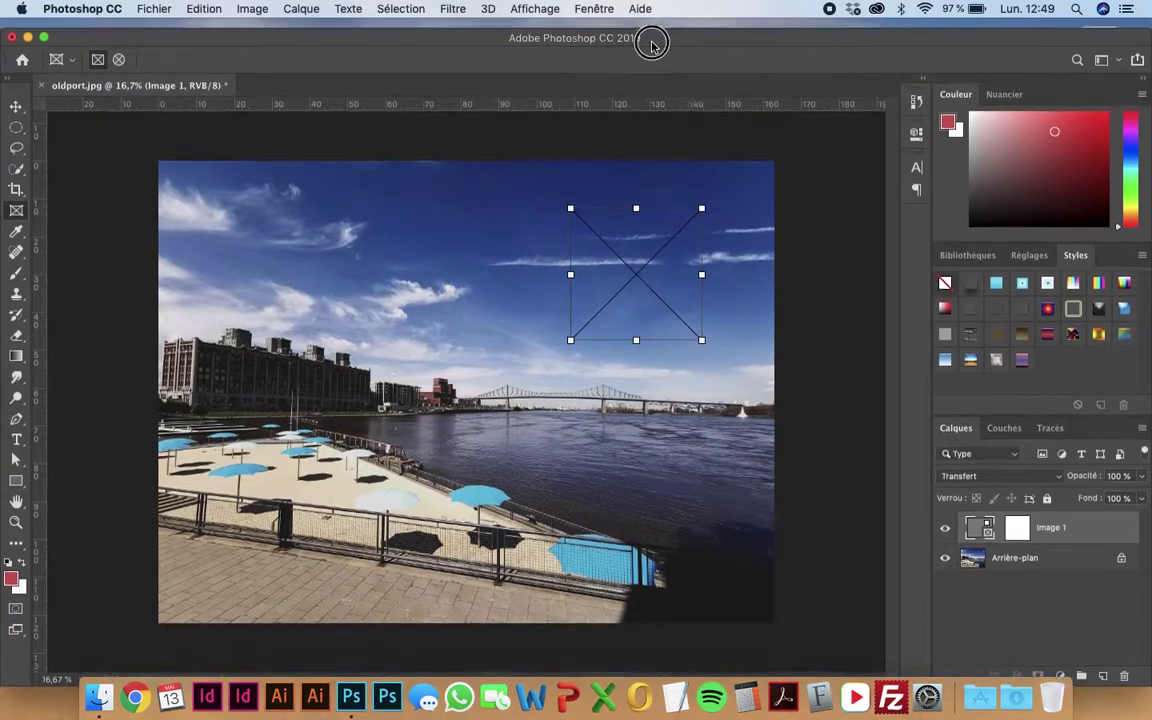
Arrange Photoshop and Finder side by side and drop cocktail.jpg into the sky frame
left_click_drag(655, 36, 476, 22)
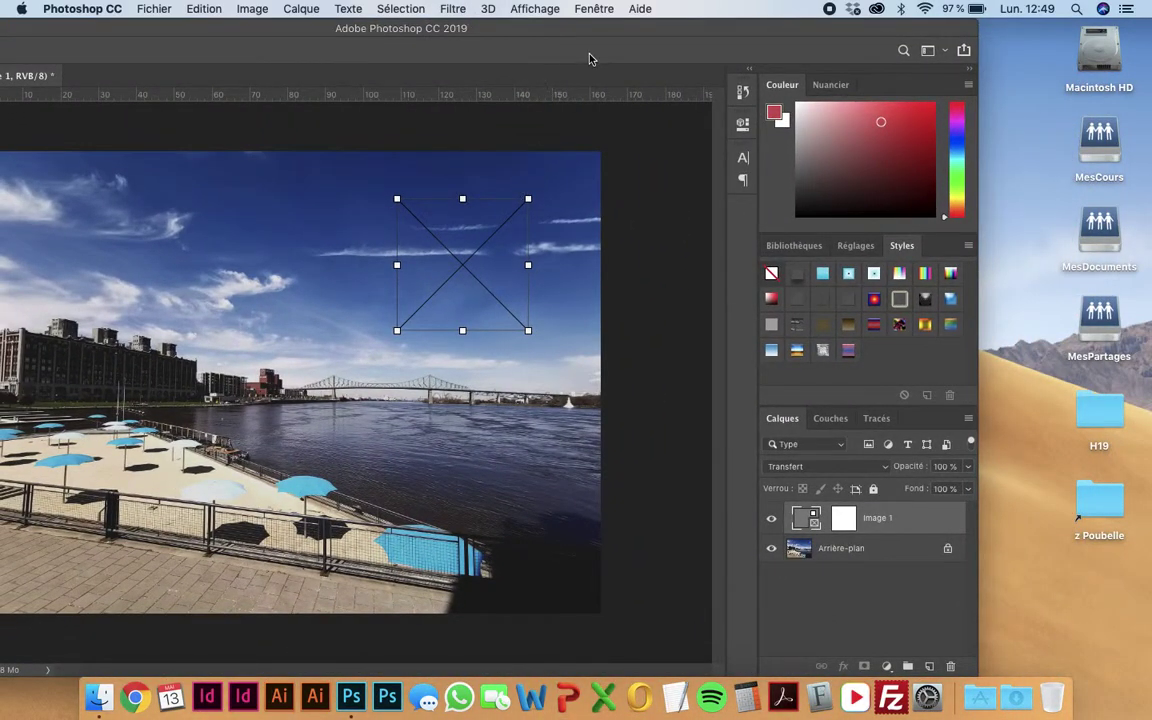
left_click_drag(601, 40, 429, 162)
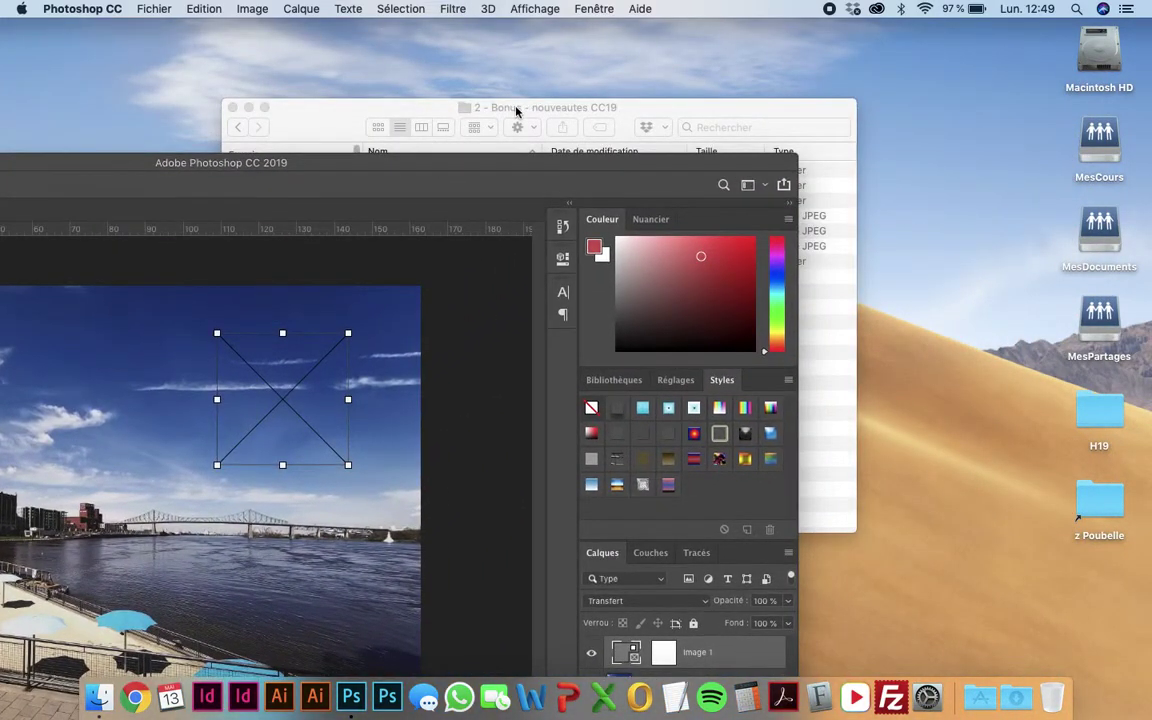
mouse_move(514, 113)
left_mouse_down()
mouse_move(782, 130)
mouse_move(957, 115)
left_mouse_up()
left_click(538, 161)
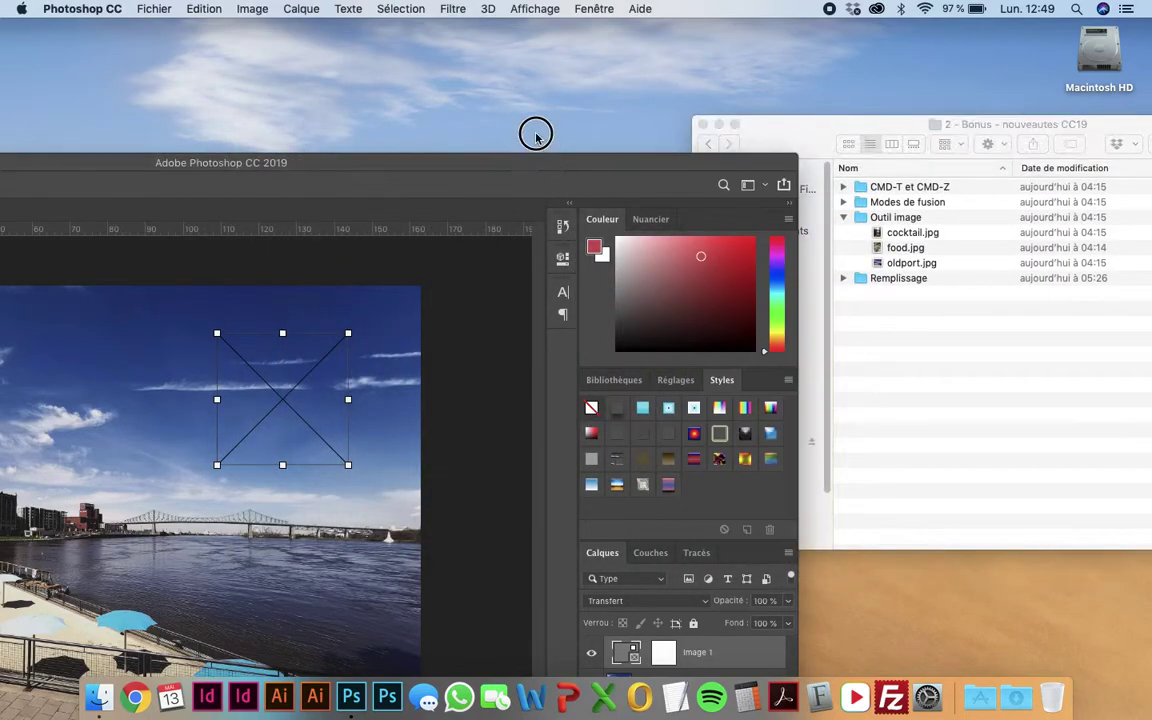
left_click_drag(499, 146, 494, 17)
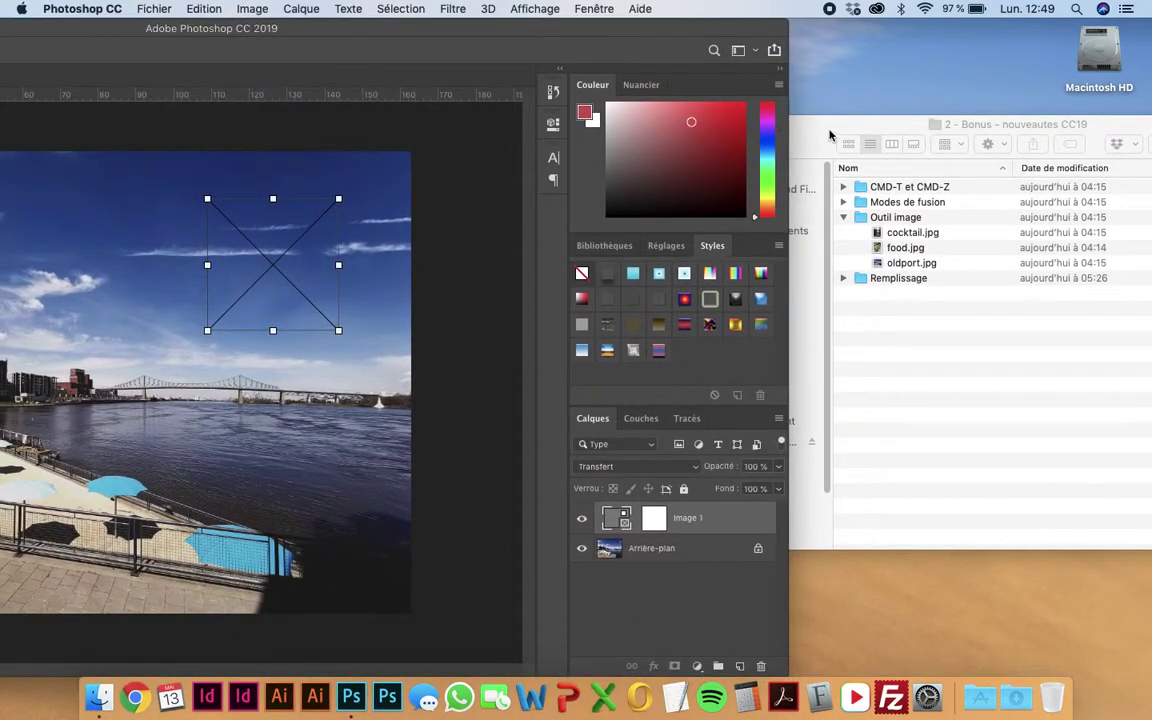
left_click(816, 336)
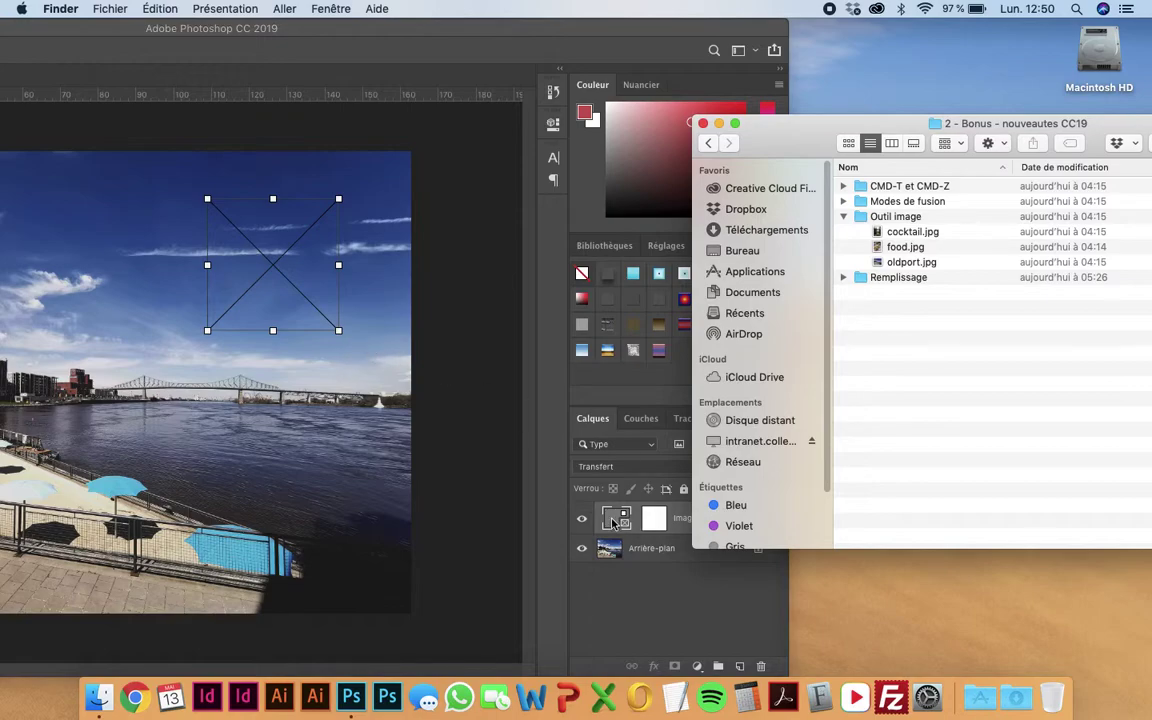
left_click_drag(789, 147, 825, 144)
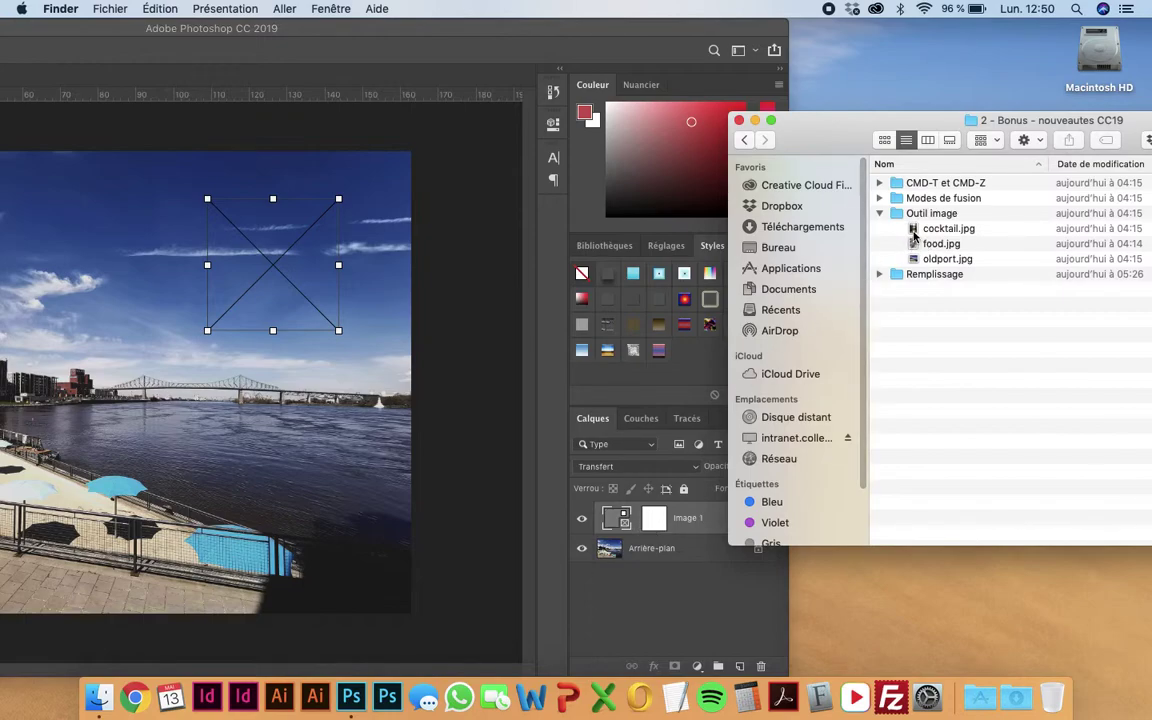
mouse_move(913, 230)
left_mouse_down()
mouse_move(291, 291)
mouse_move(295, 300)
left_mouse_up()
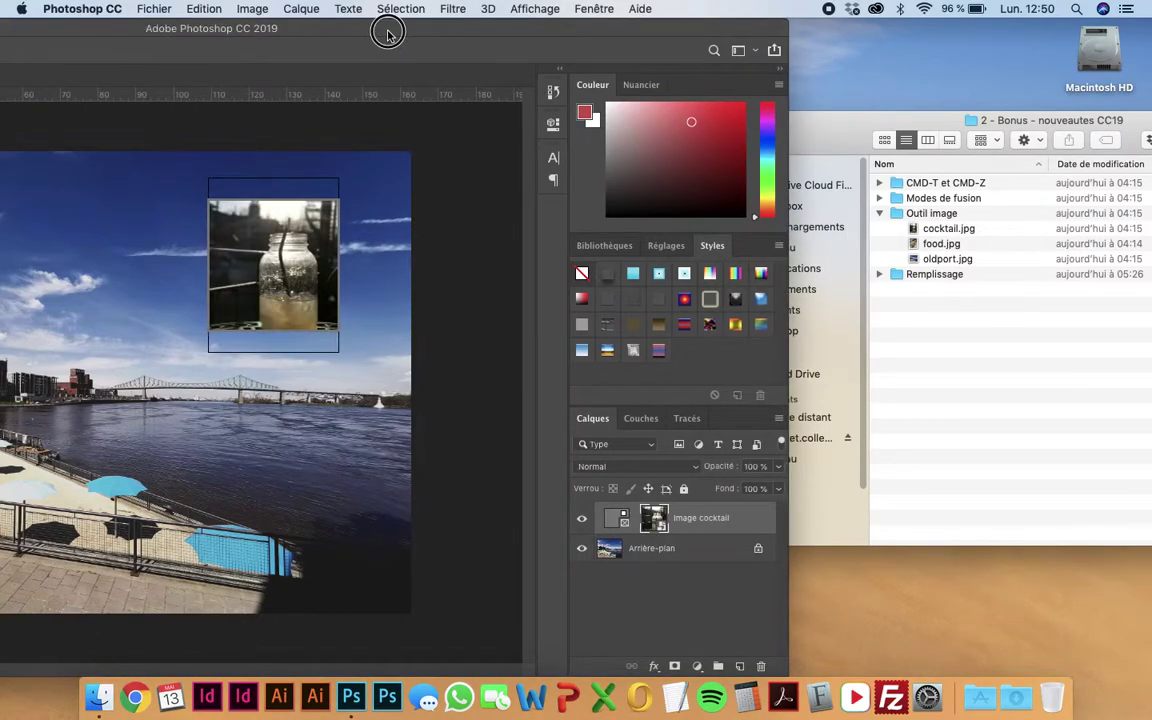
double_click(529, 27)
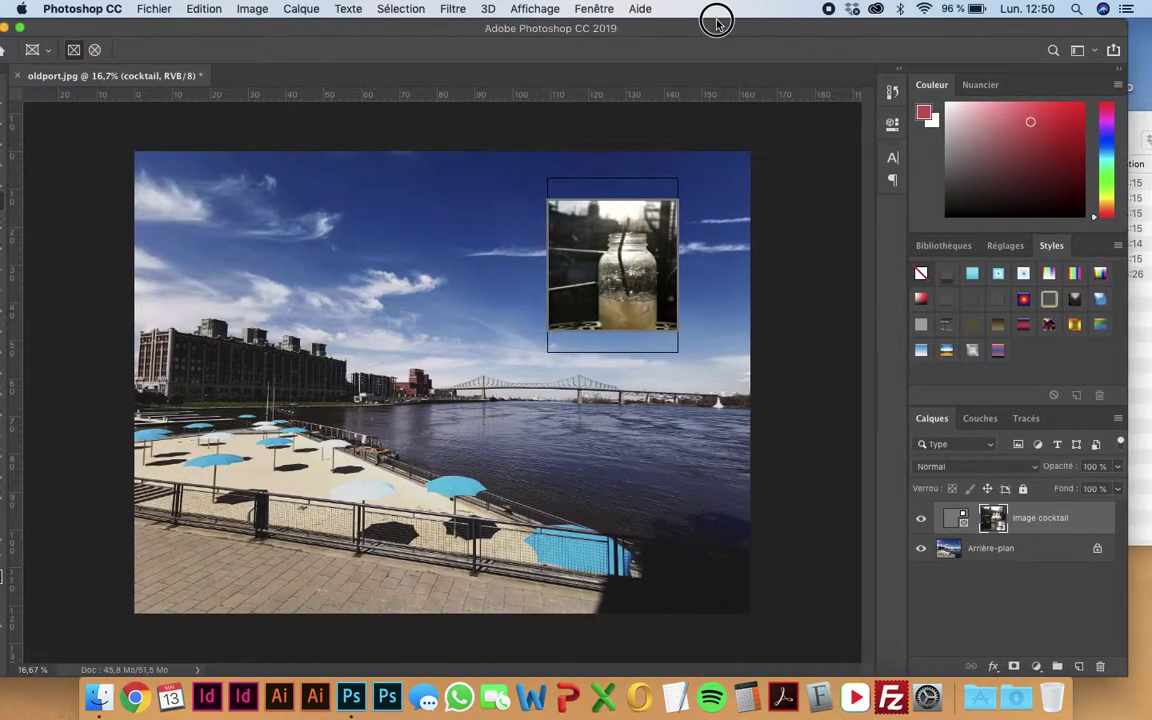
Select the cocktail frame, try and undo a resize, open and close cocktail.jpg, then start Free Transform
left_click(979, 520)
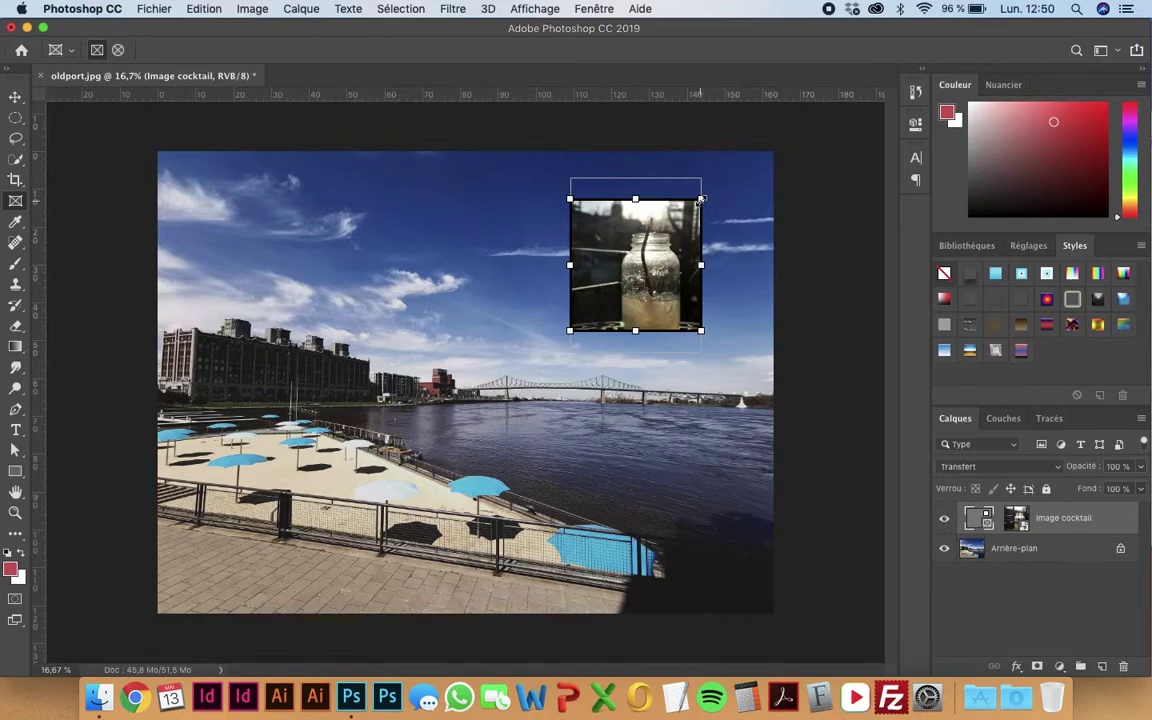
left_click_drag(701, 199, 737, 216)
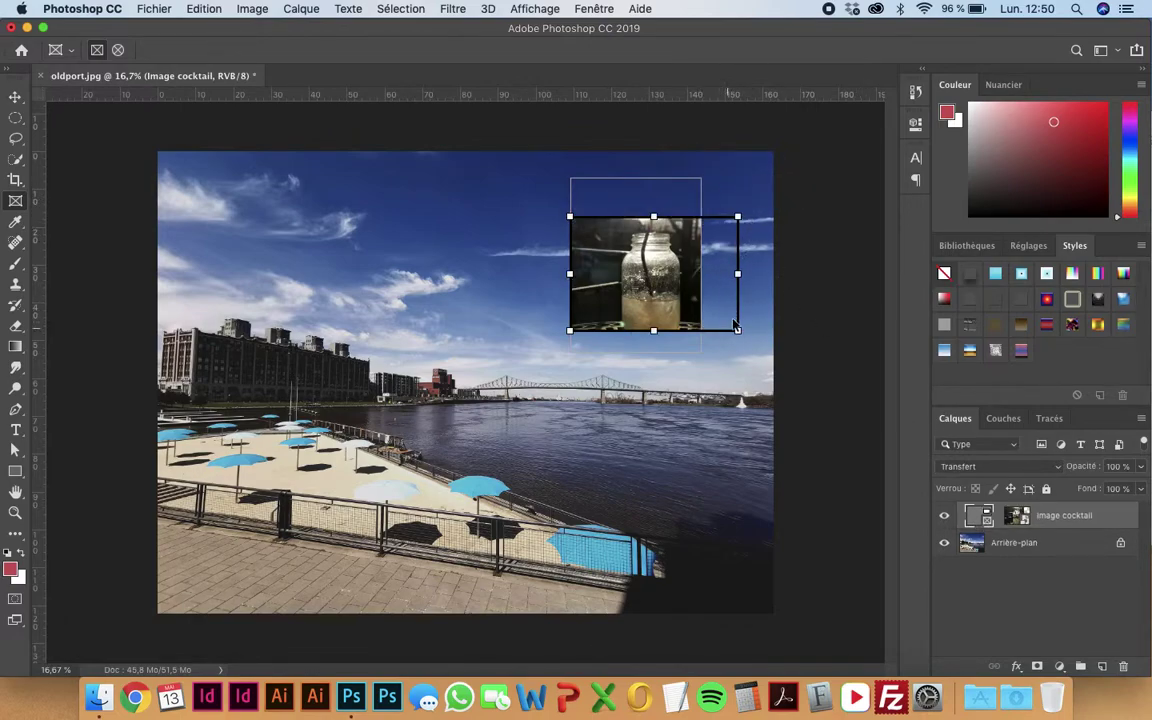
key("ctrl+z")
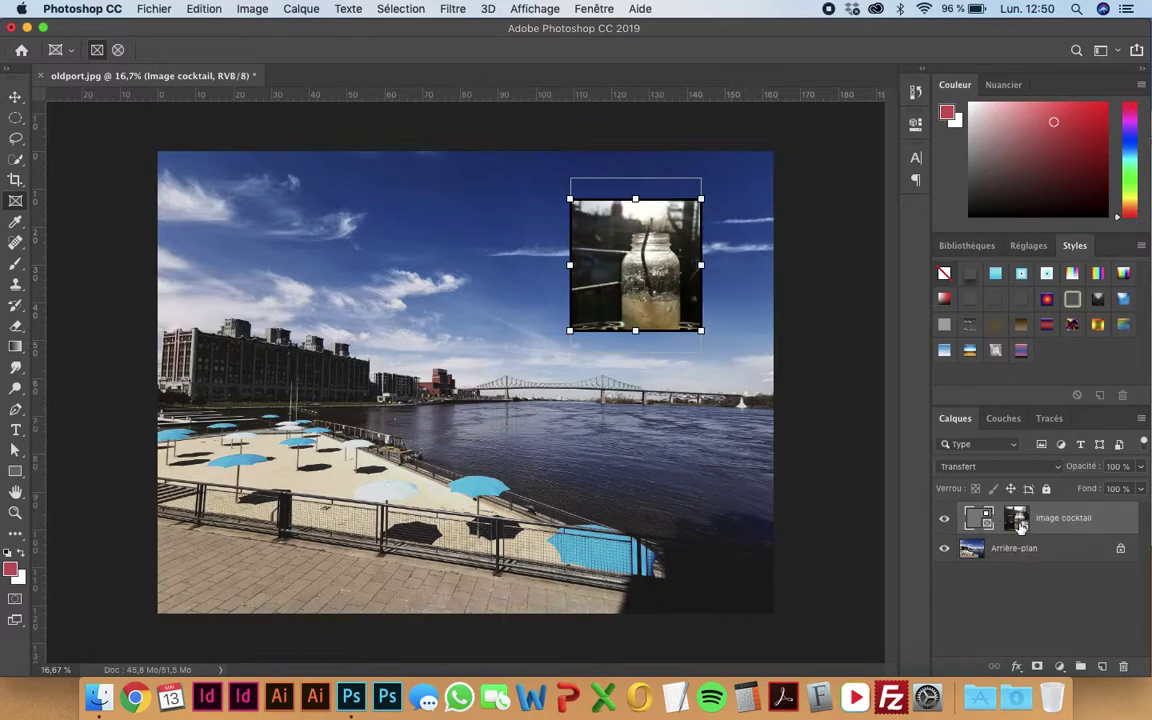
double_click(1015, 522)
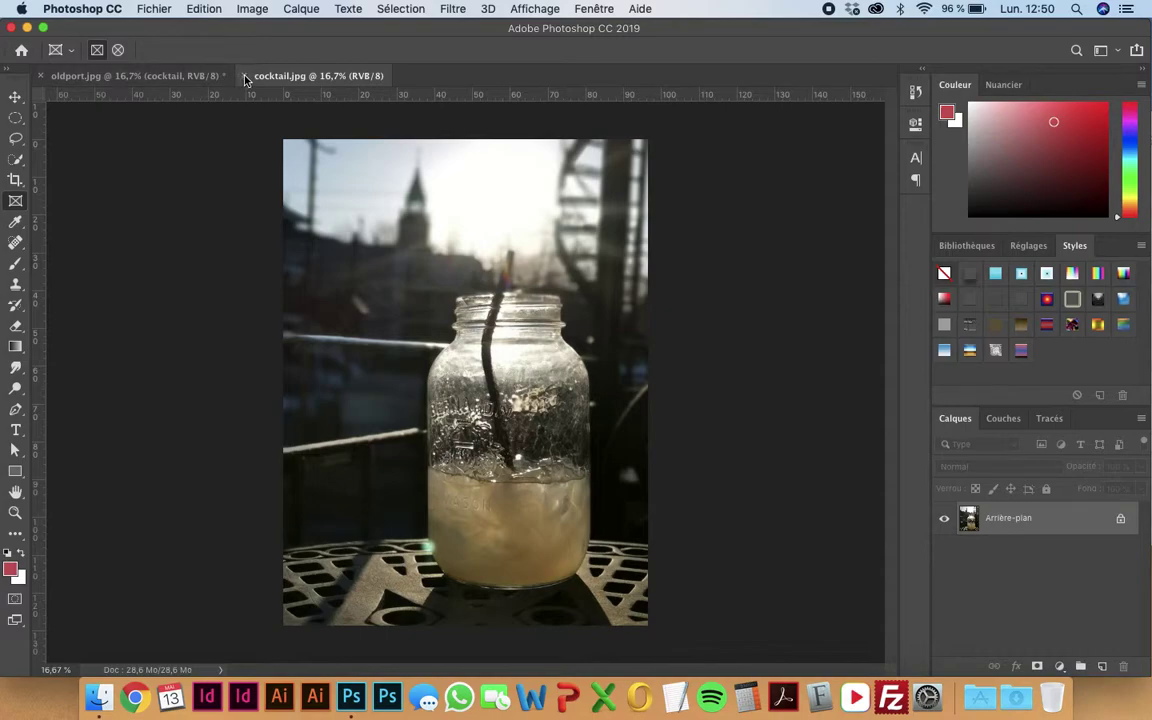
left_click(244, 77)
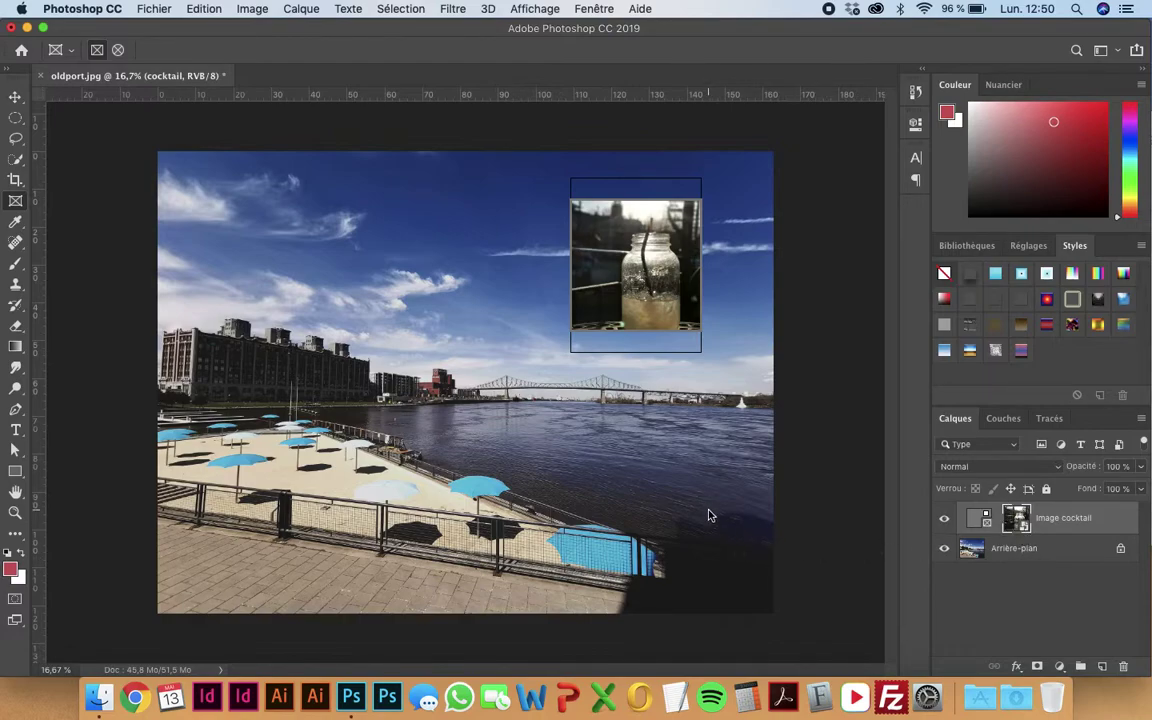
key("super+t")
Enlarge the cocktail frame with a transform handle and commit the new size
mouse_move(700, 265)
left_mouse_down()
mouse_move(722, 262)
mouse_move(671, 264)
left_mouse_up()
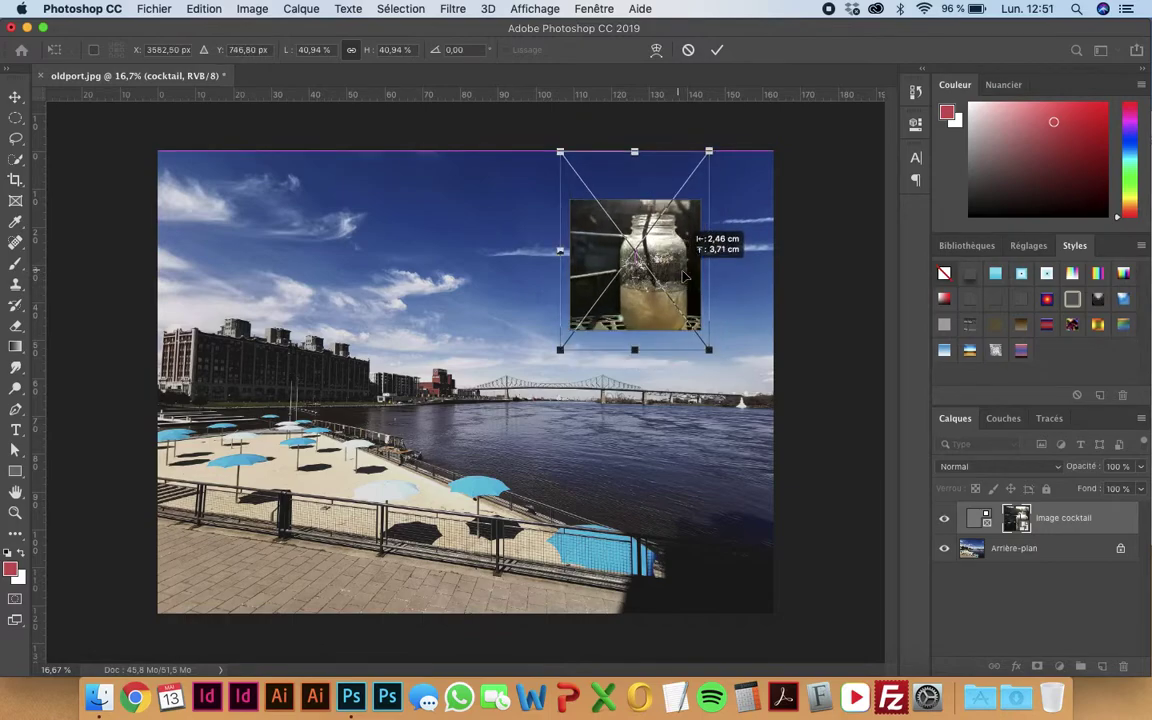
left_click(15, 97)
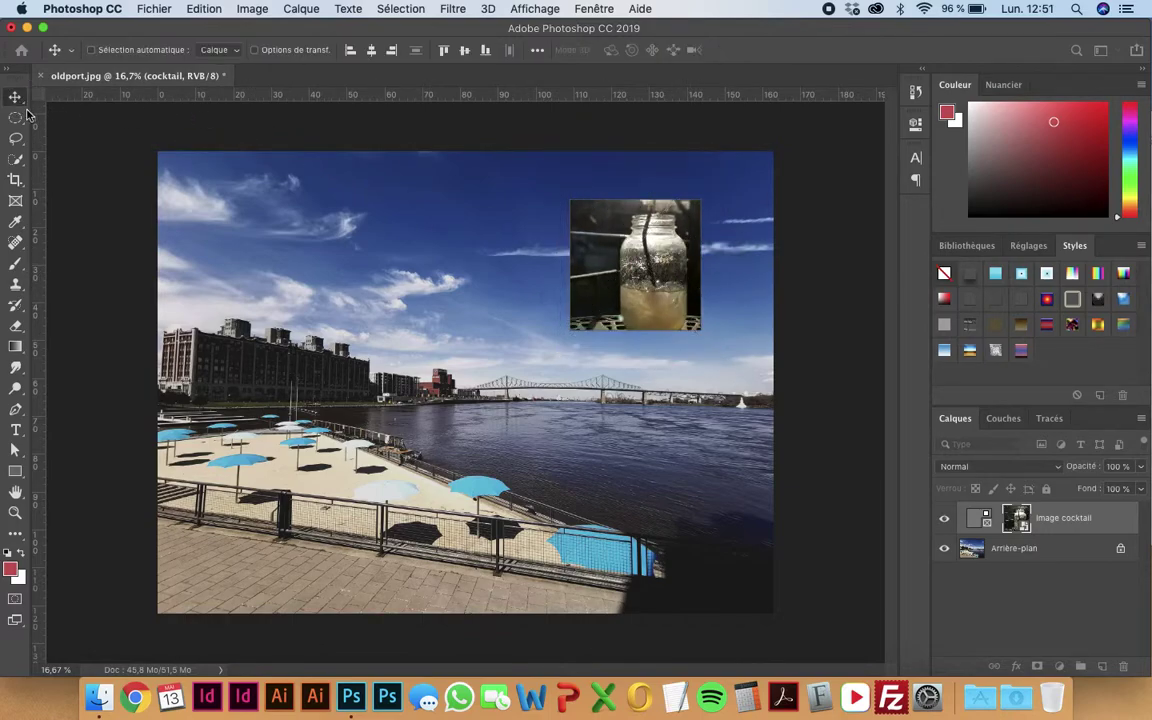
left_click_drag(722, 38, 709, 38)
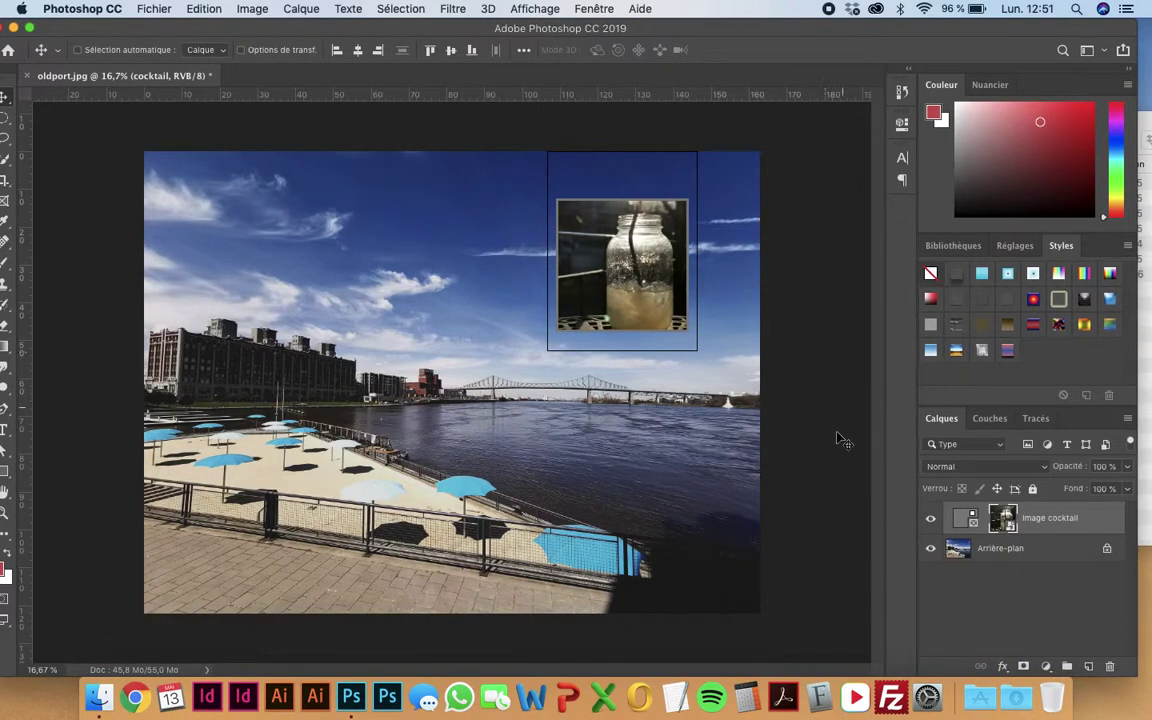
Give the cocktail frame a black contour border of about 26 px in Properties
left_click(965, 520)
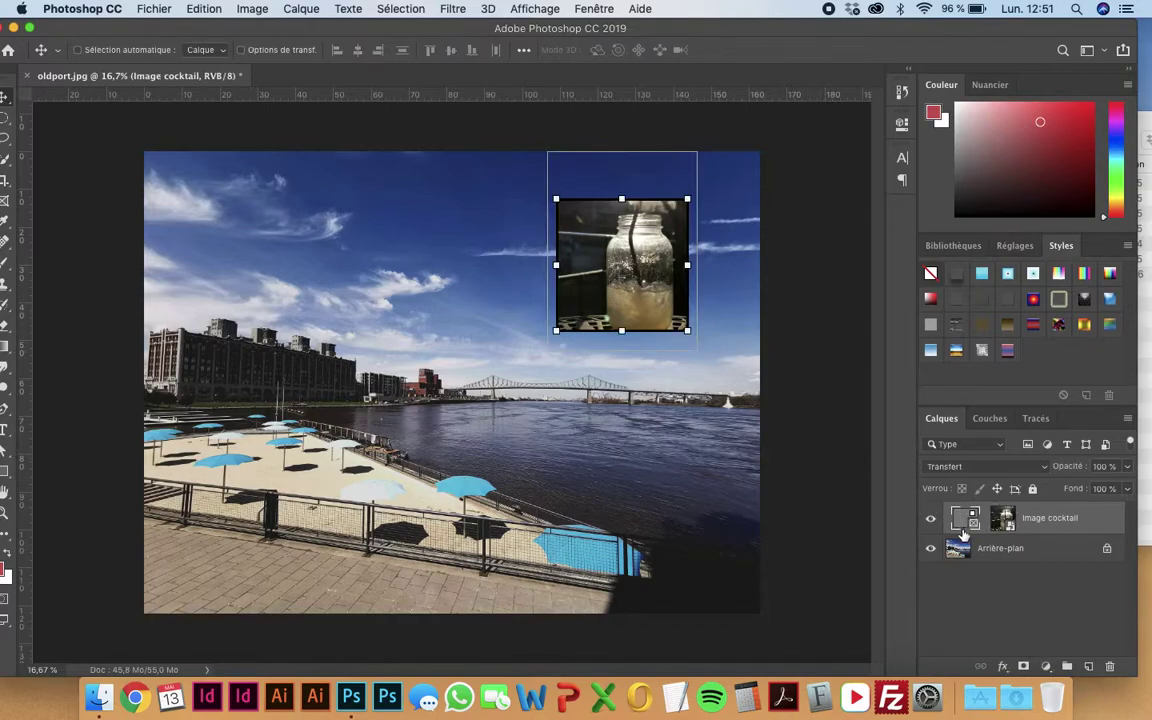
double_click(965, 520)
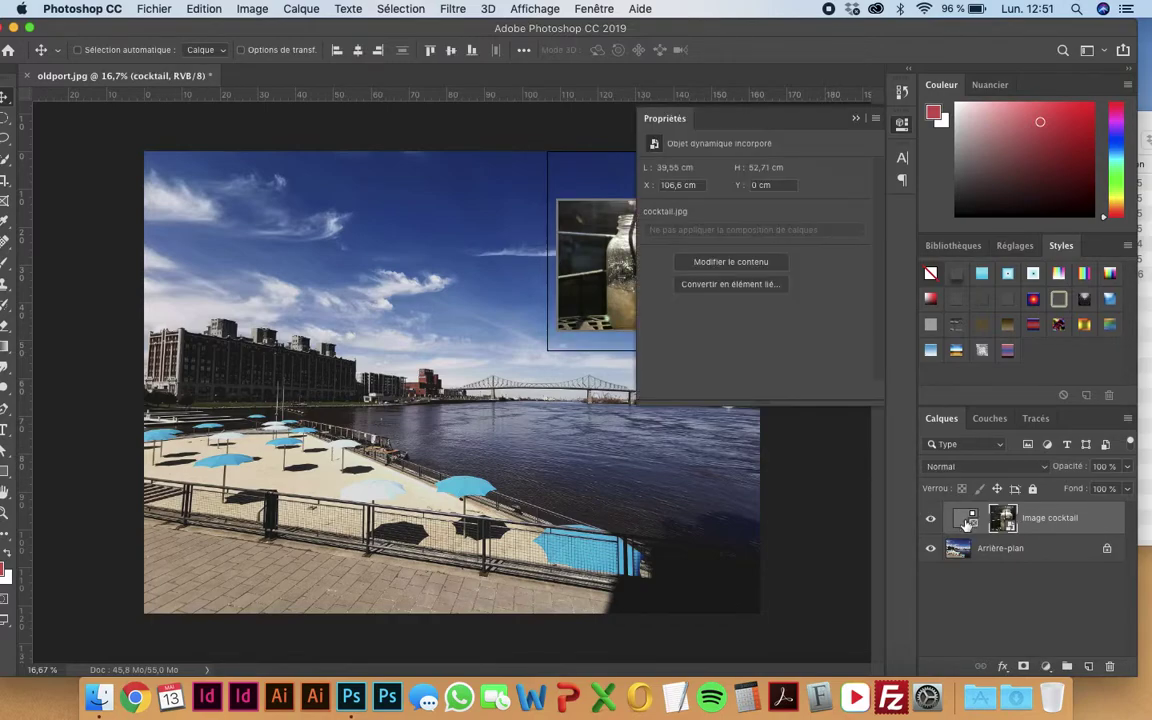
left_click(963, 524)
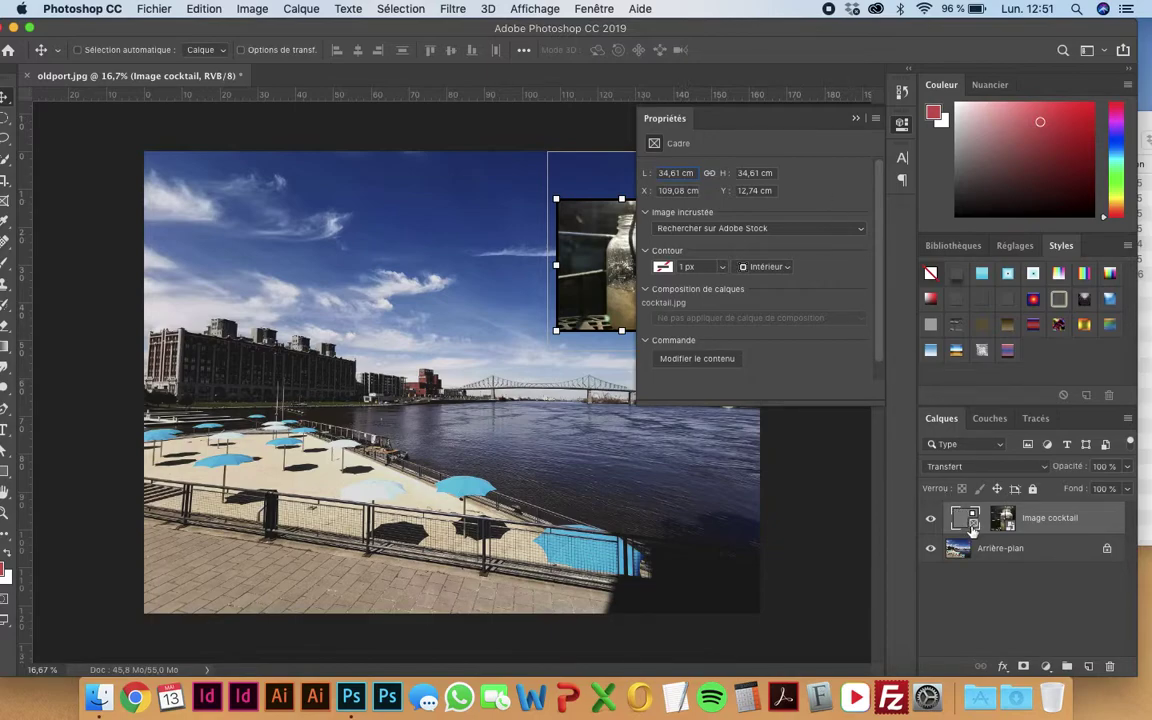
left_click(722, 267)
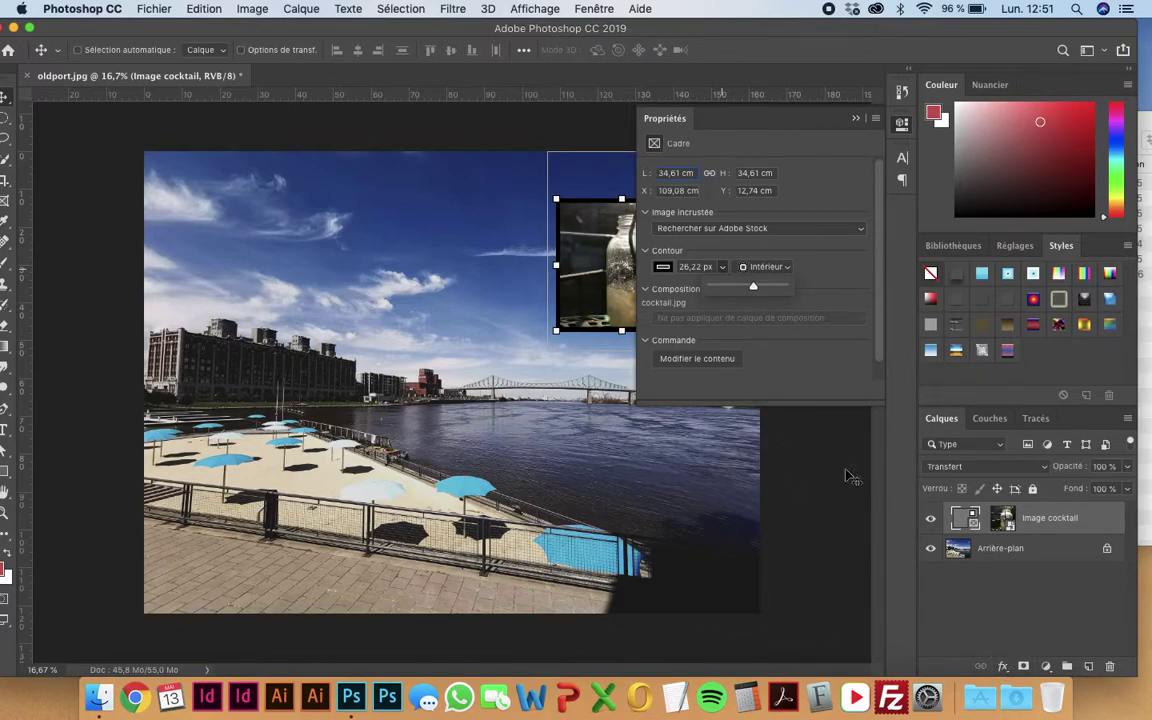
left_click(901, 126)
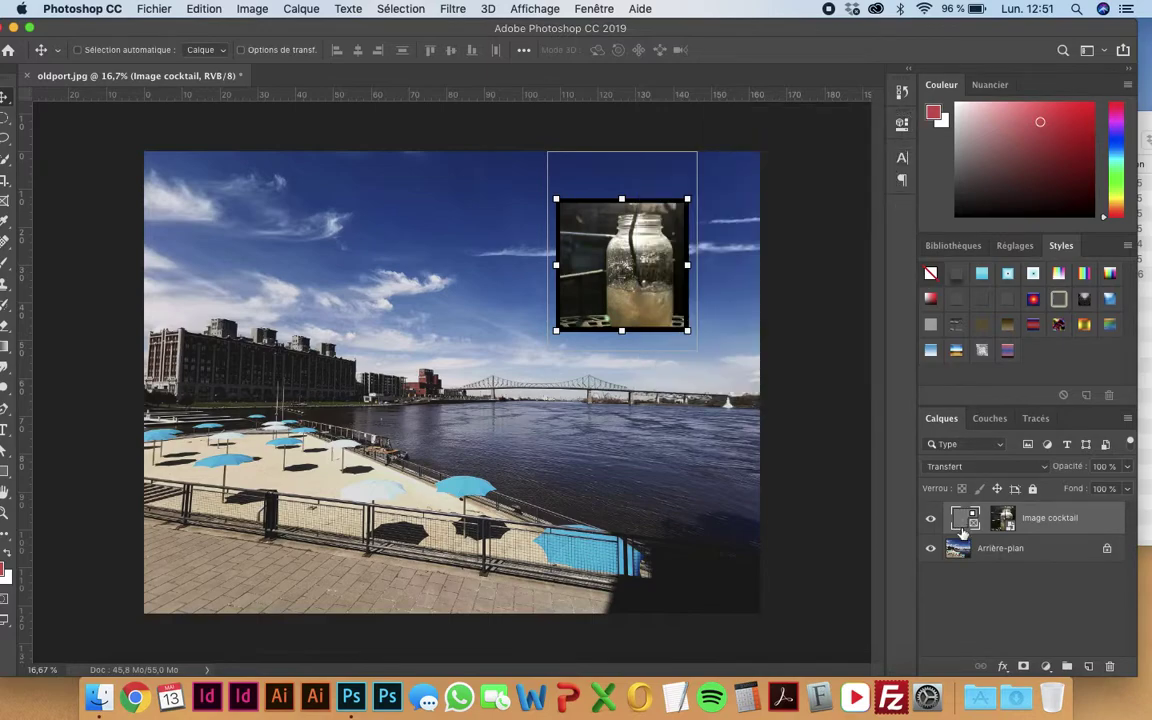
left_click(1003, 665)
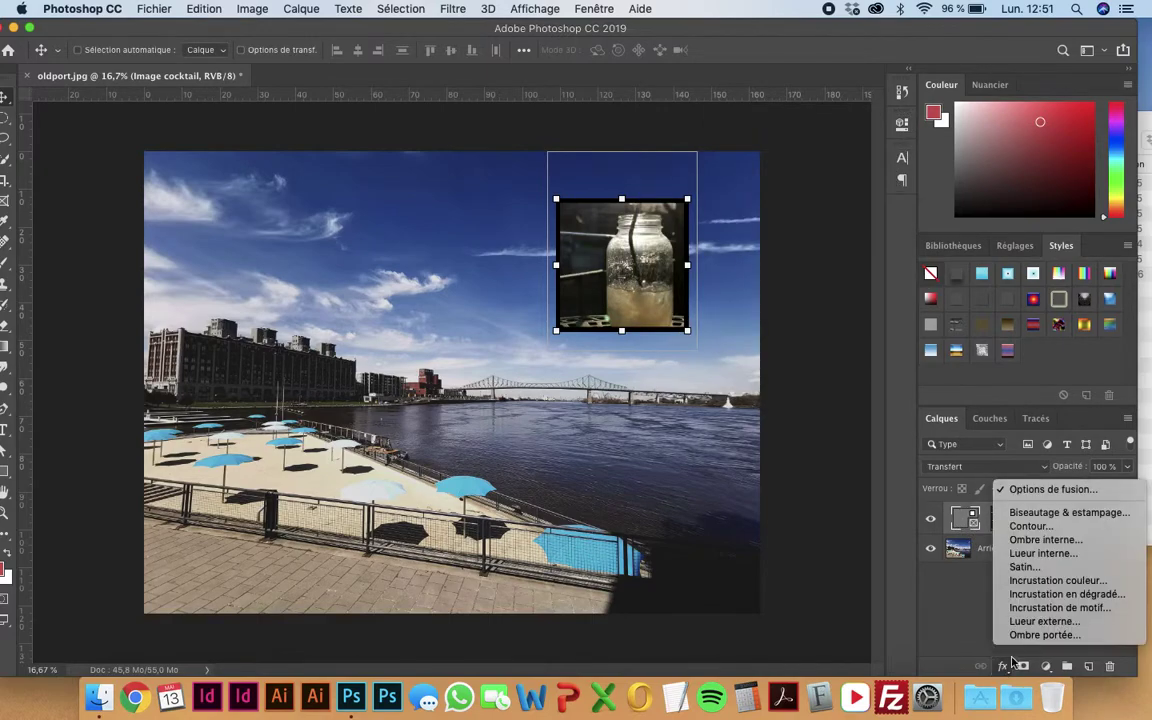
left_click(1044, 635)
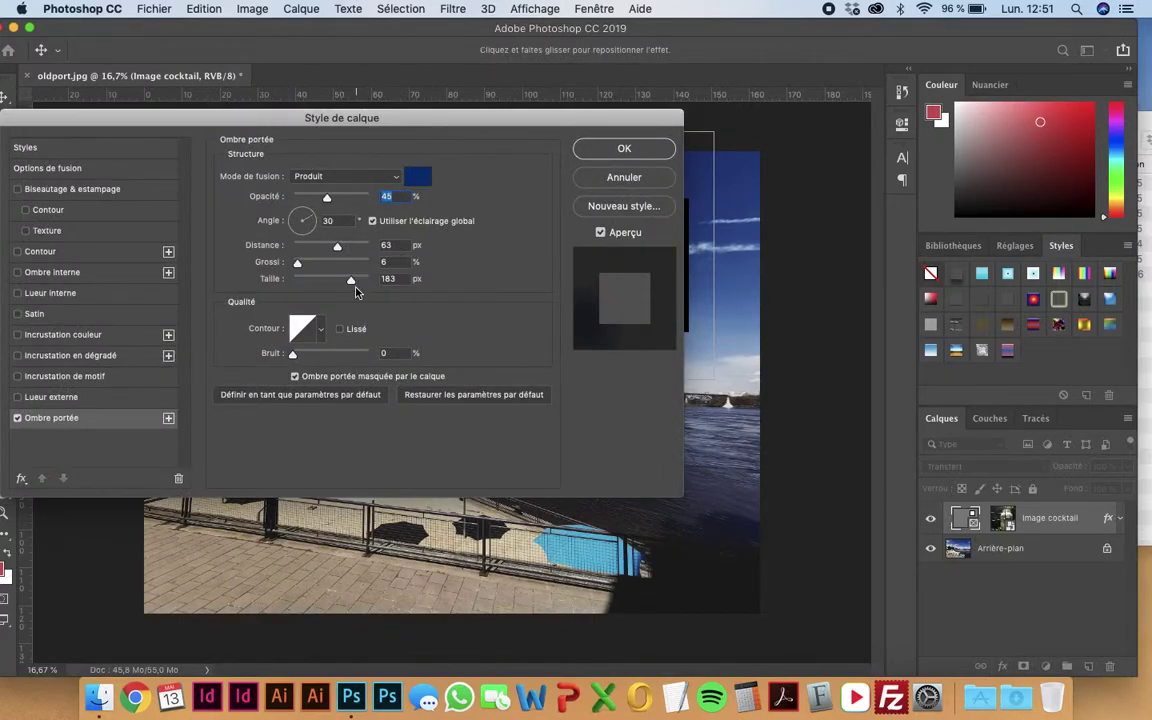
left_click(648, 150)
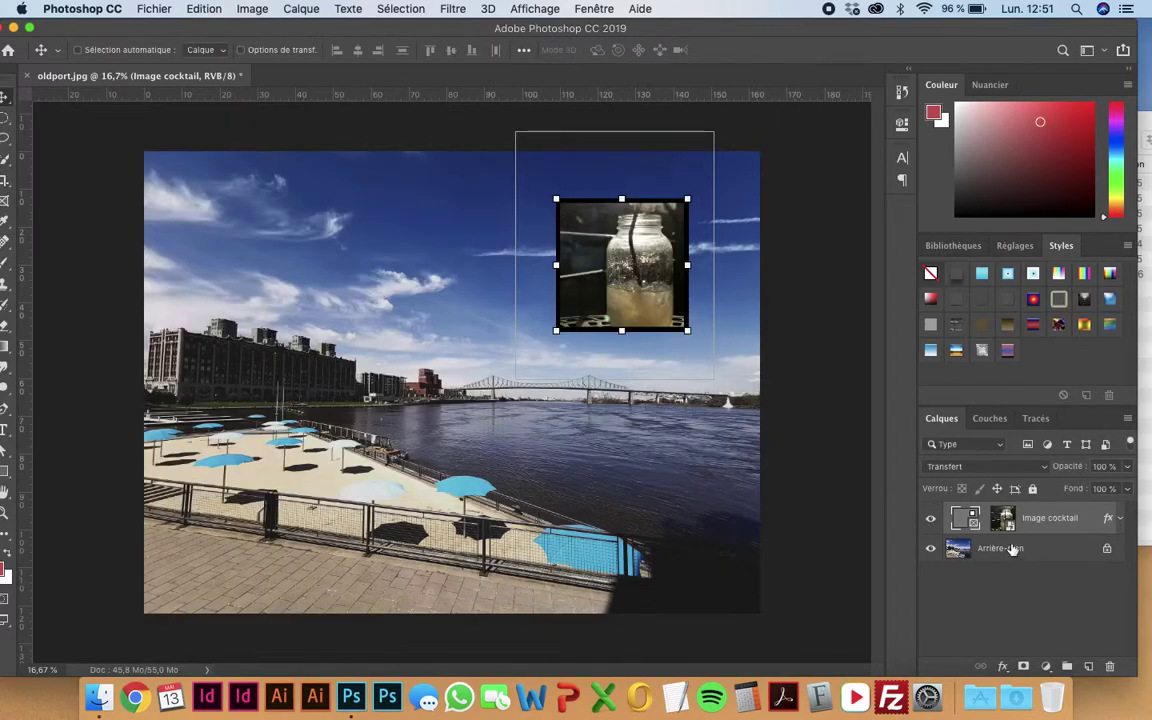
left_click(1119, 518)
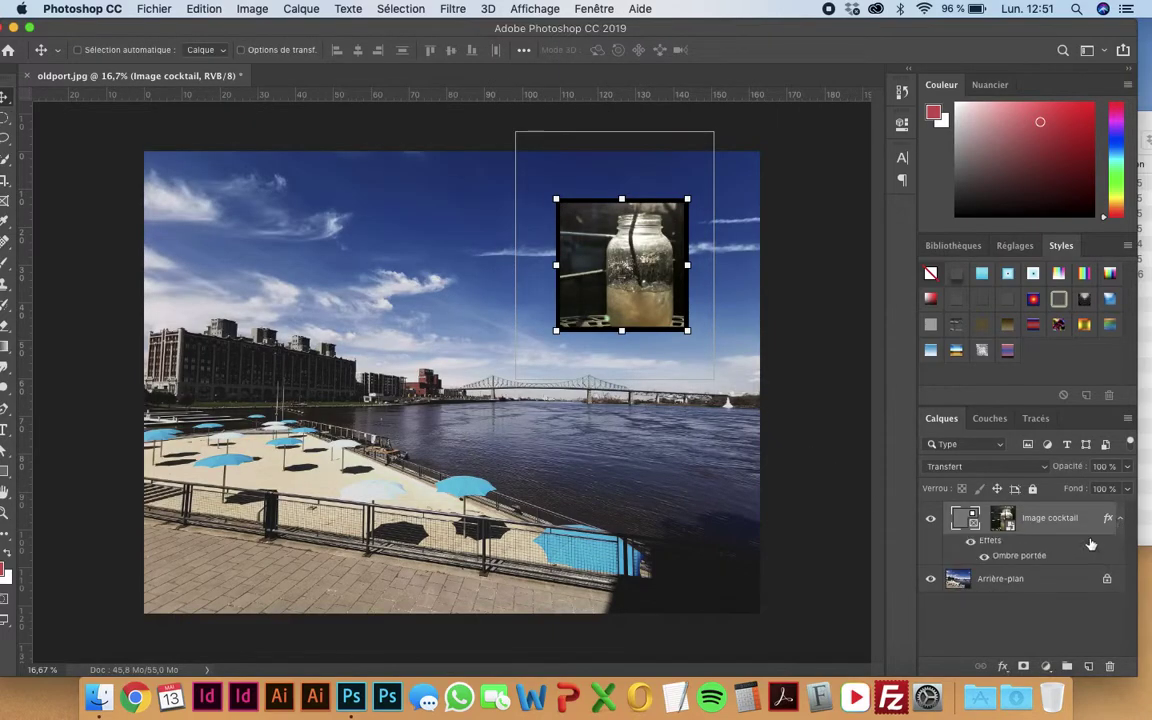
left_click(983, 556)
left_click(983, 556)
left_click_drag(990, 540, 1112, 640)
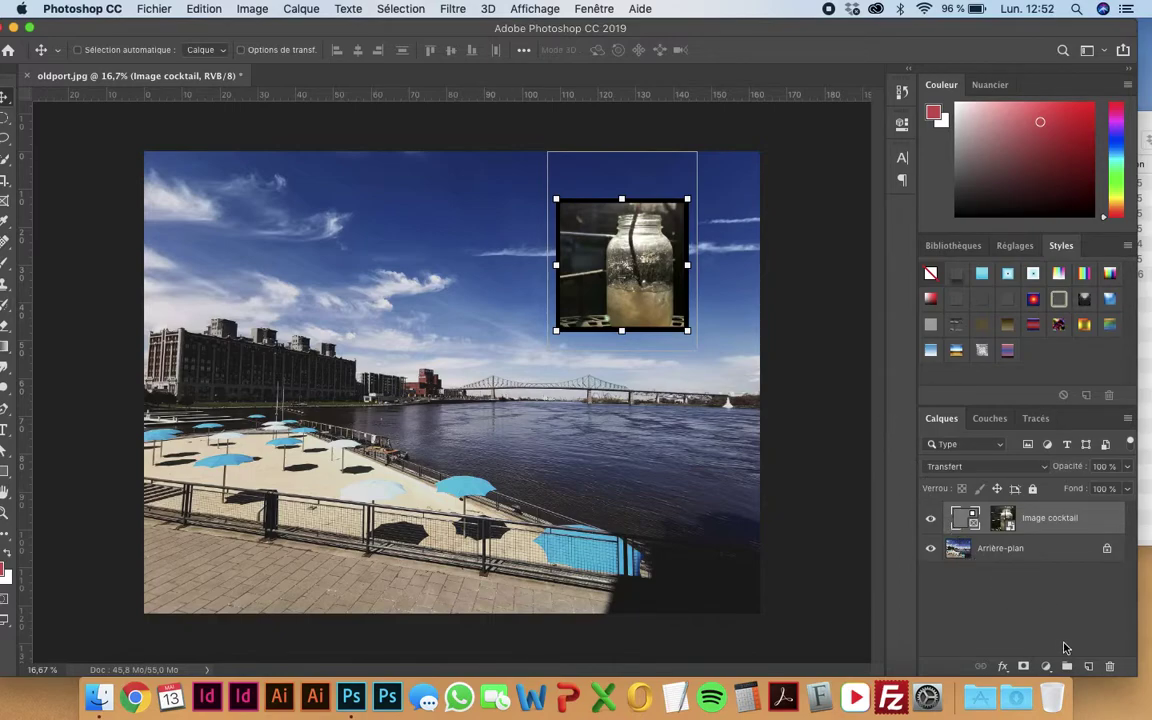
key("super+z")
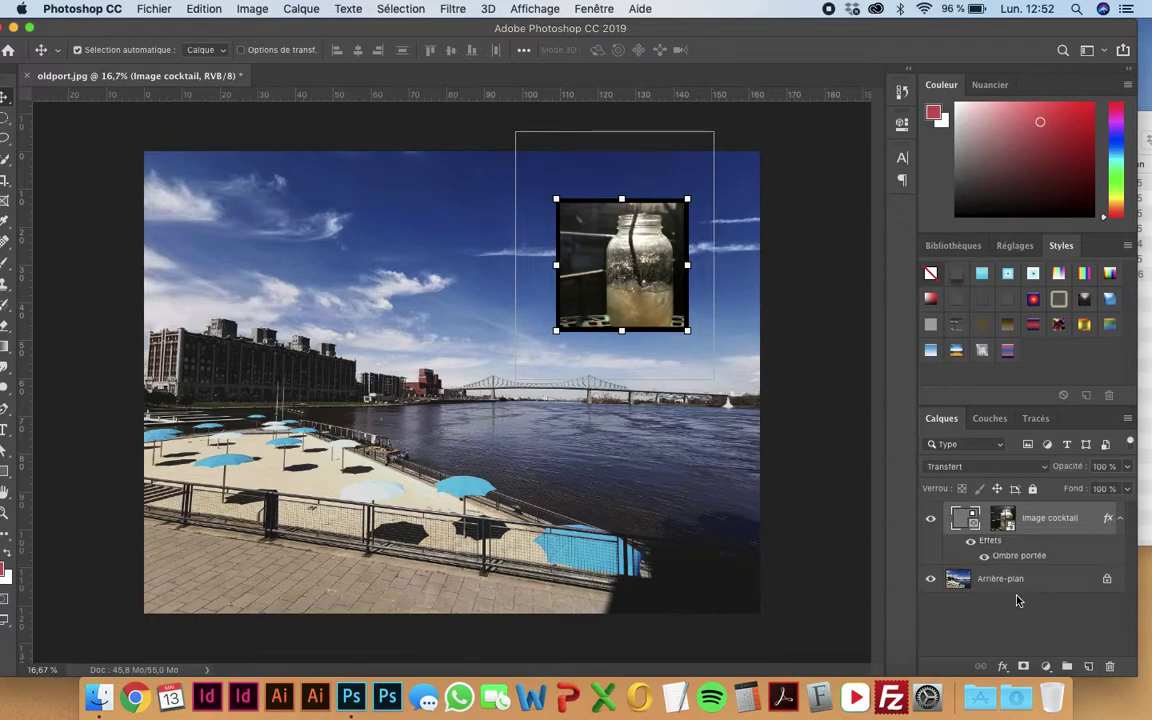
key("super+shift+z")
key("super+z")
key("super+shift+z")
key("super+z")
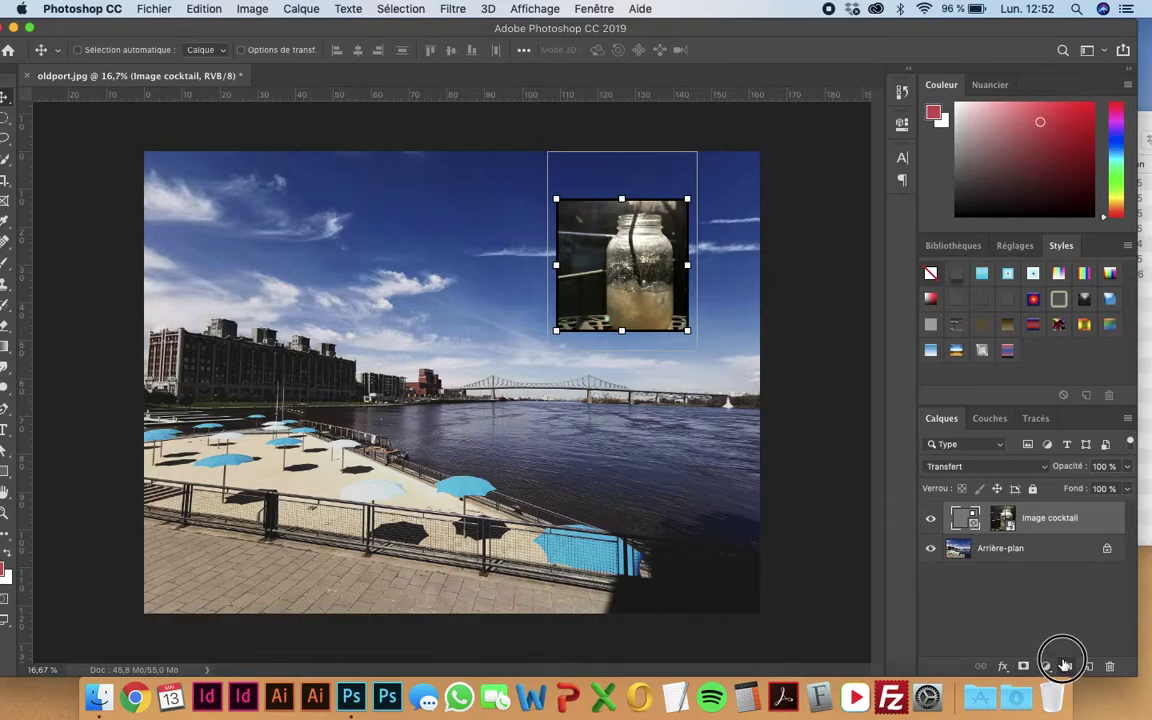
Put the Image cocktail layer into a new group renamed 'cocktail' and collapse it
left_click(1066, 665)
double_click(991, 515)
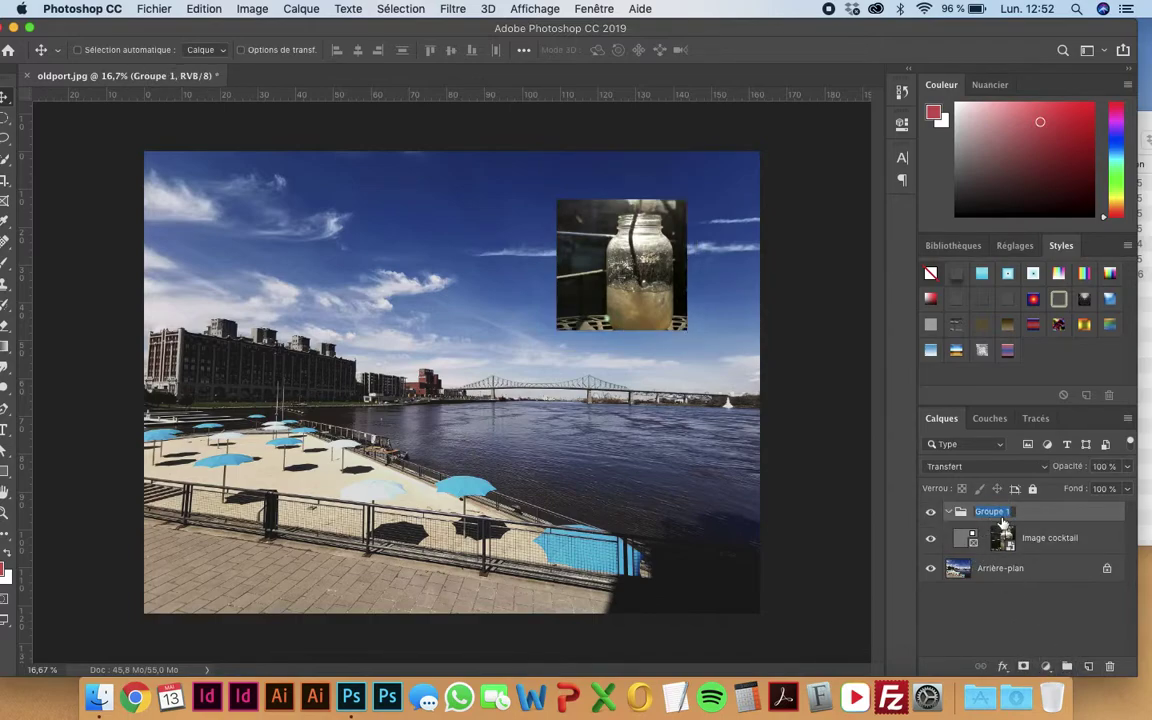
type("cocktail")
key("Return")
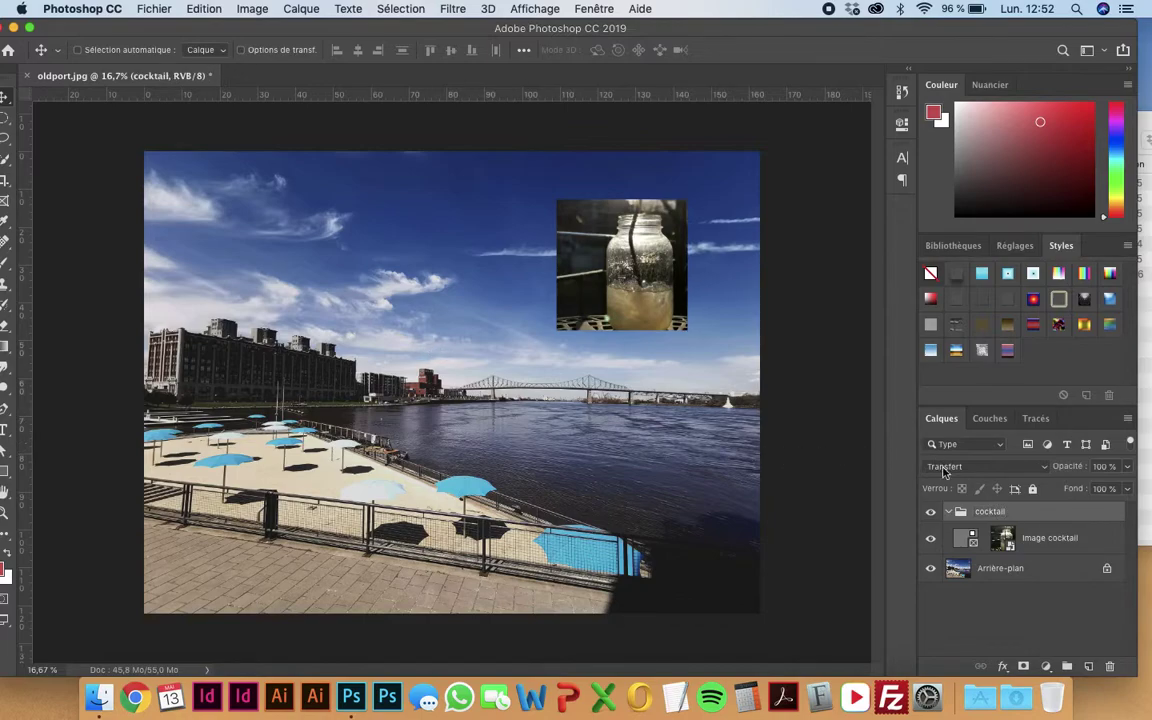
left_click_drag(962, 537, 955, 515)
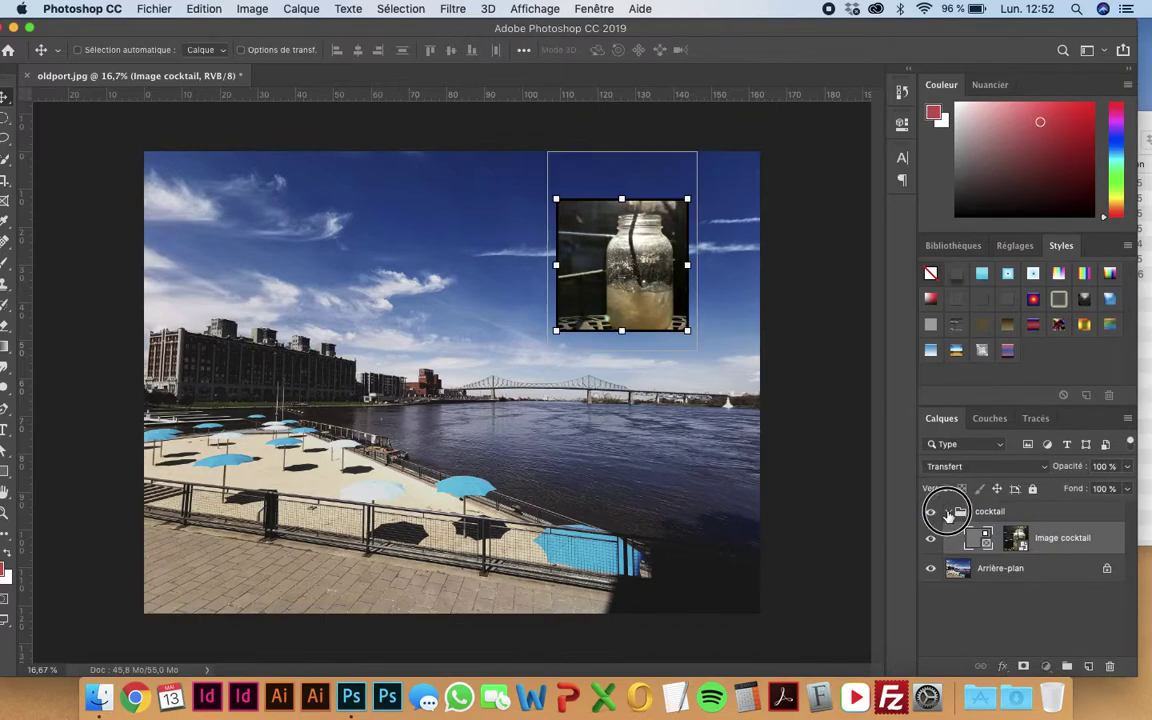
left_click(948, 513)
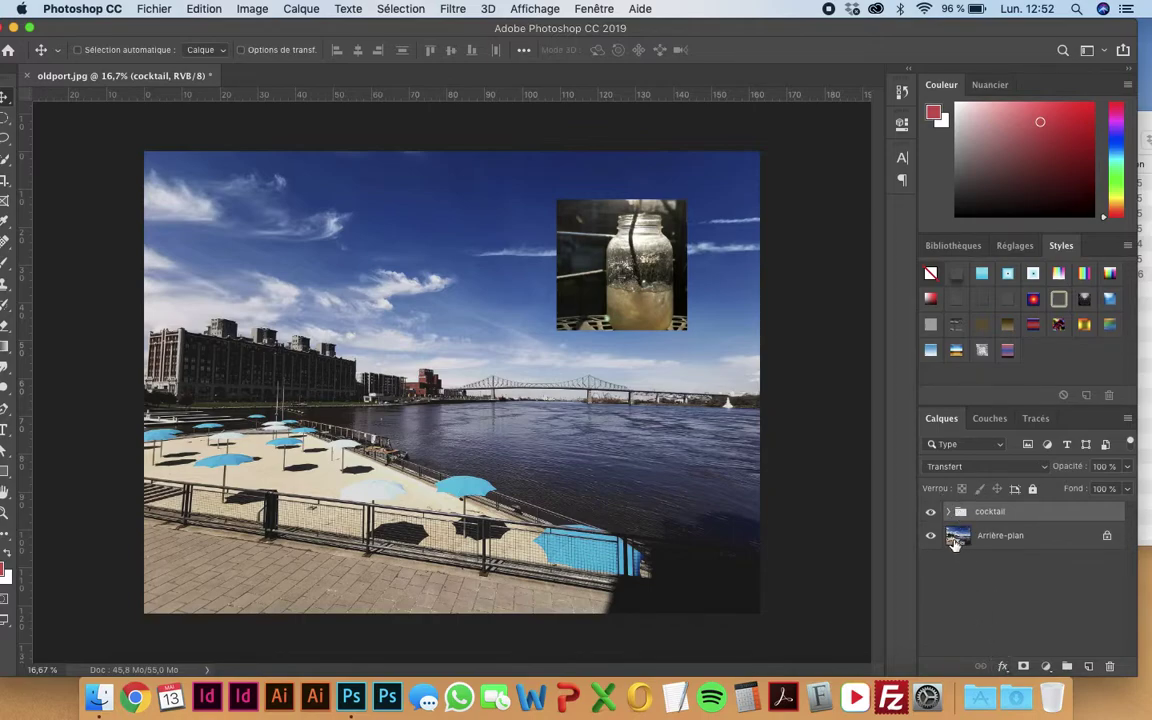
left_click(949, 512)
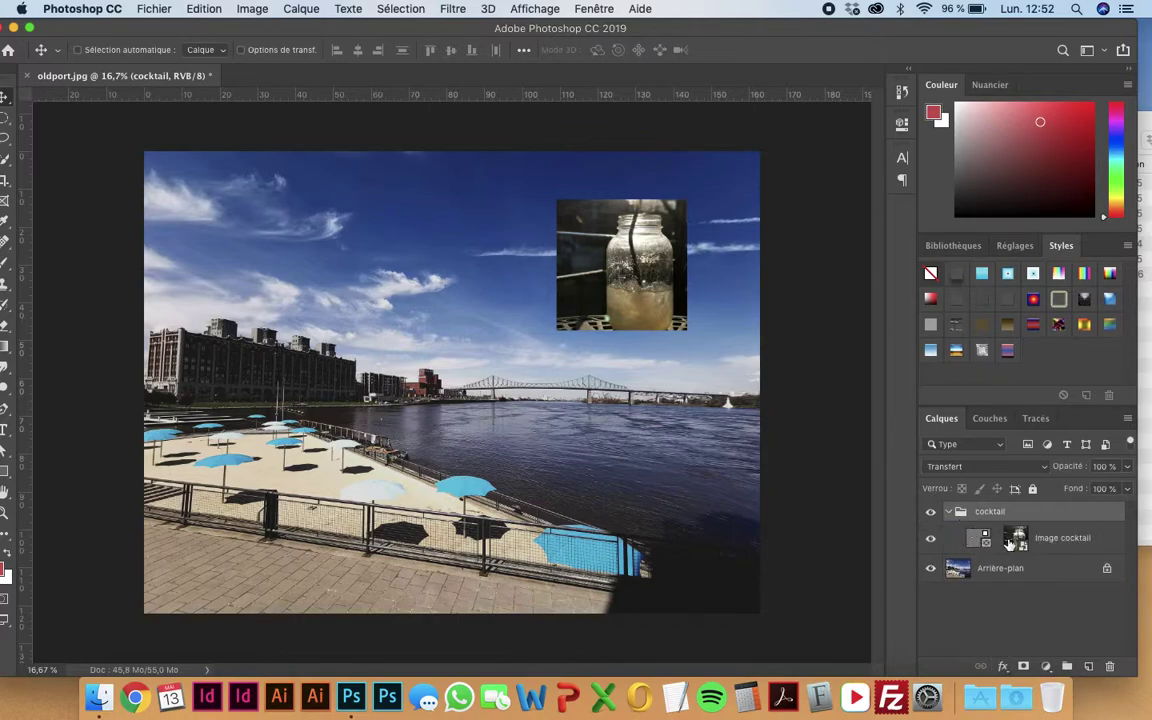
left_click(949, 512)
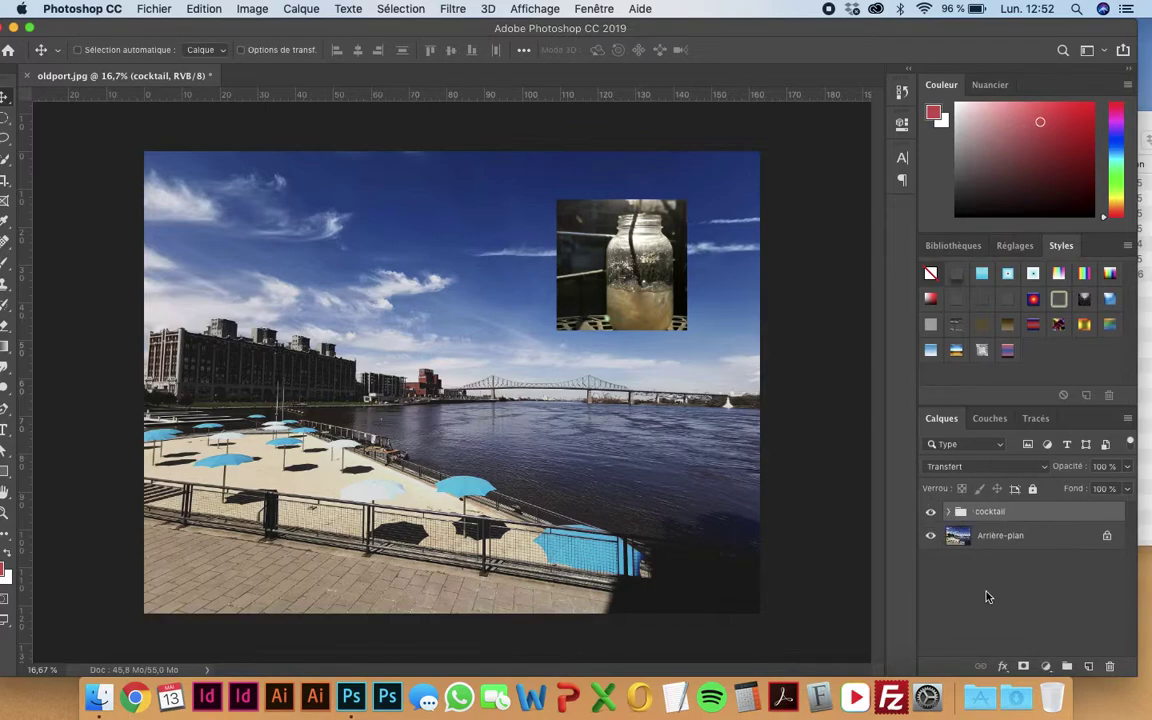
left_click(1004, 667)
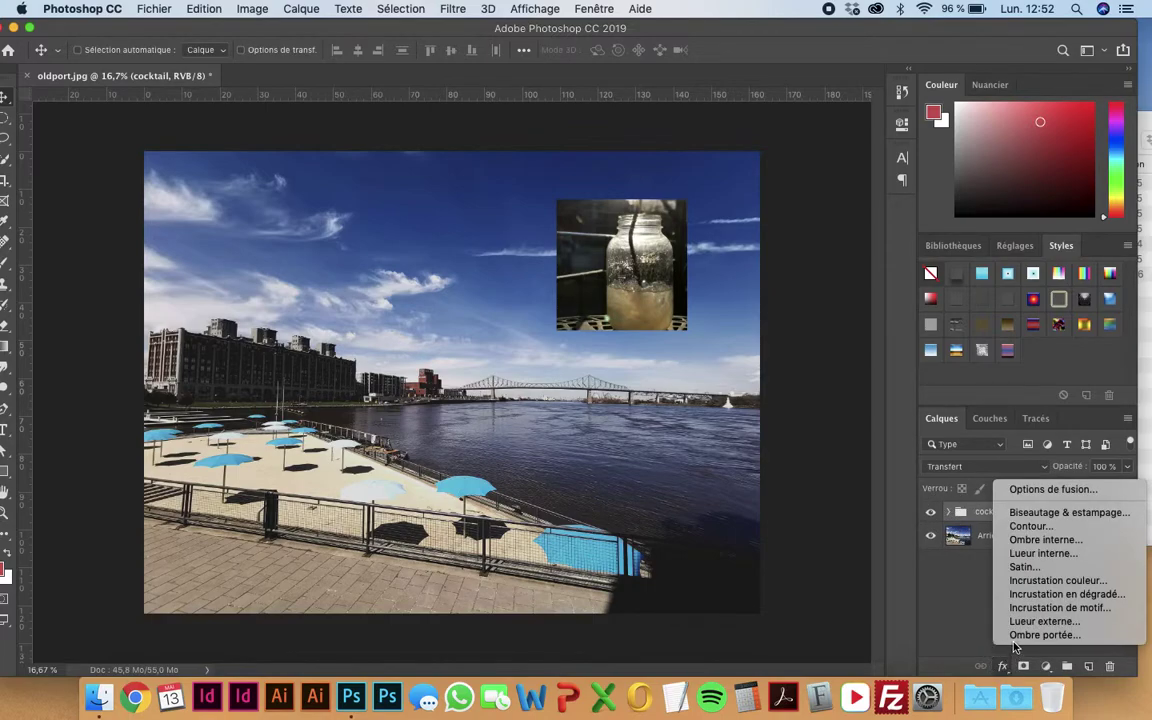
Add a drop shadow at a 140° angle to the cocktail group
left_click(1030, 635)
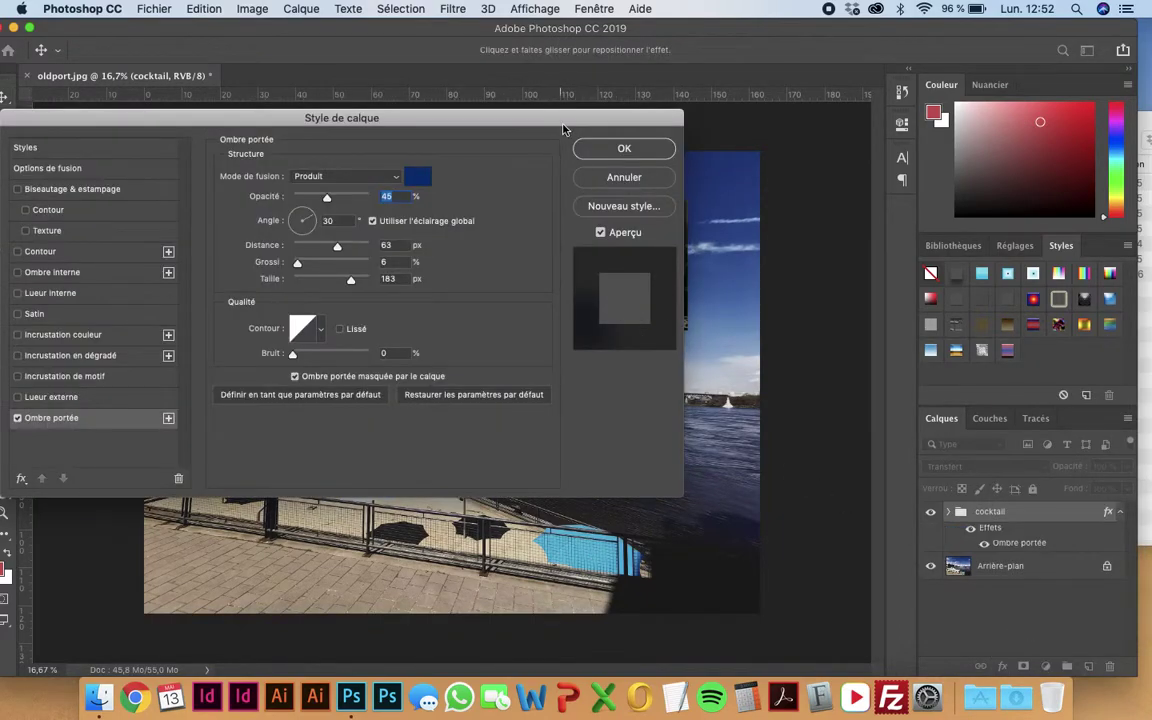
left_click_drag(563, 129, 488, 137)
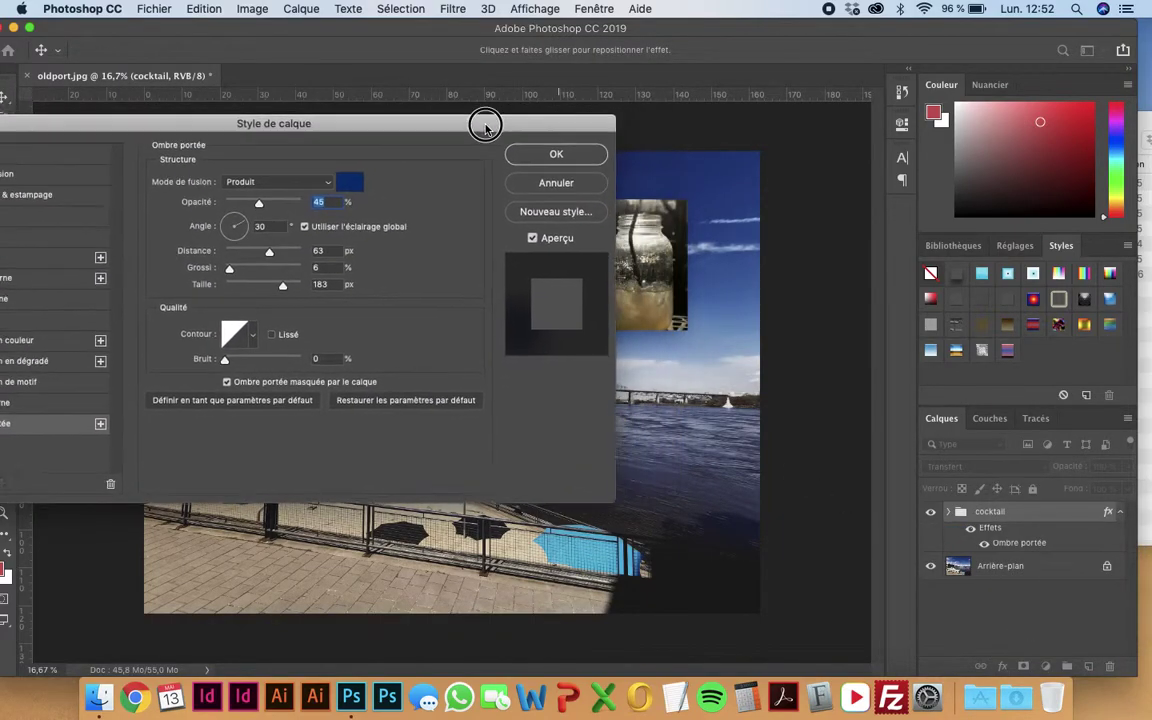
left_click_drag(222, 219, 219, 223)
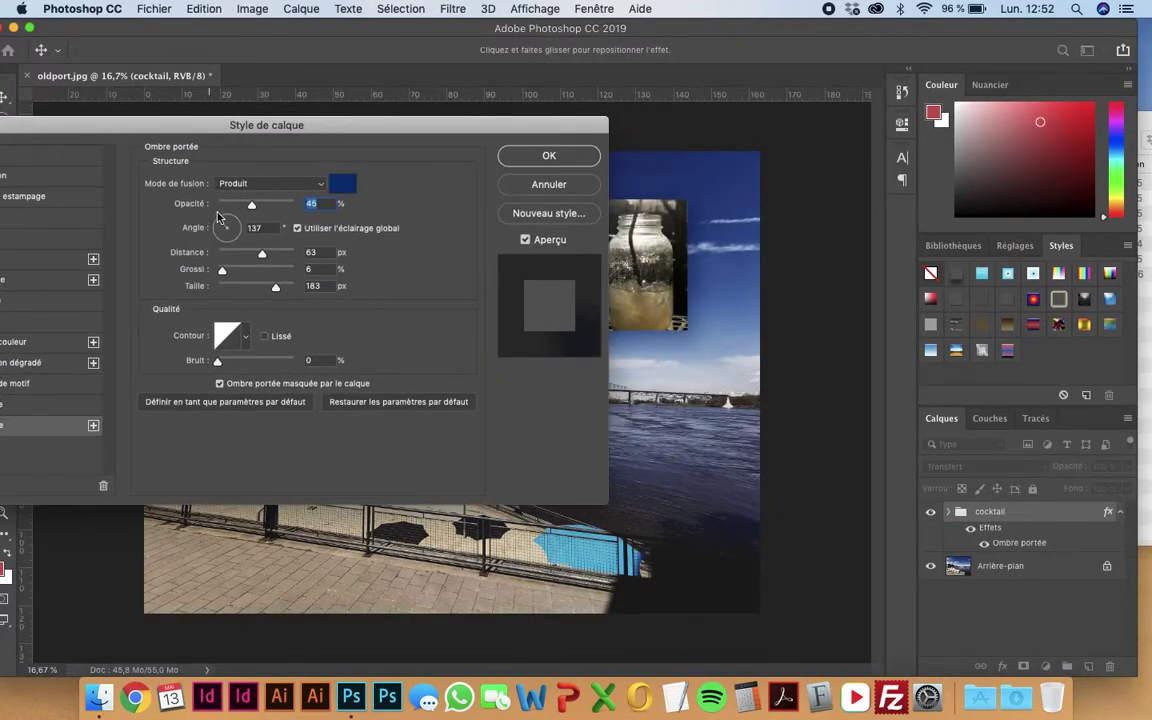
left_click_drag(424, 124, 311, 134)
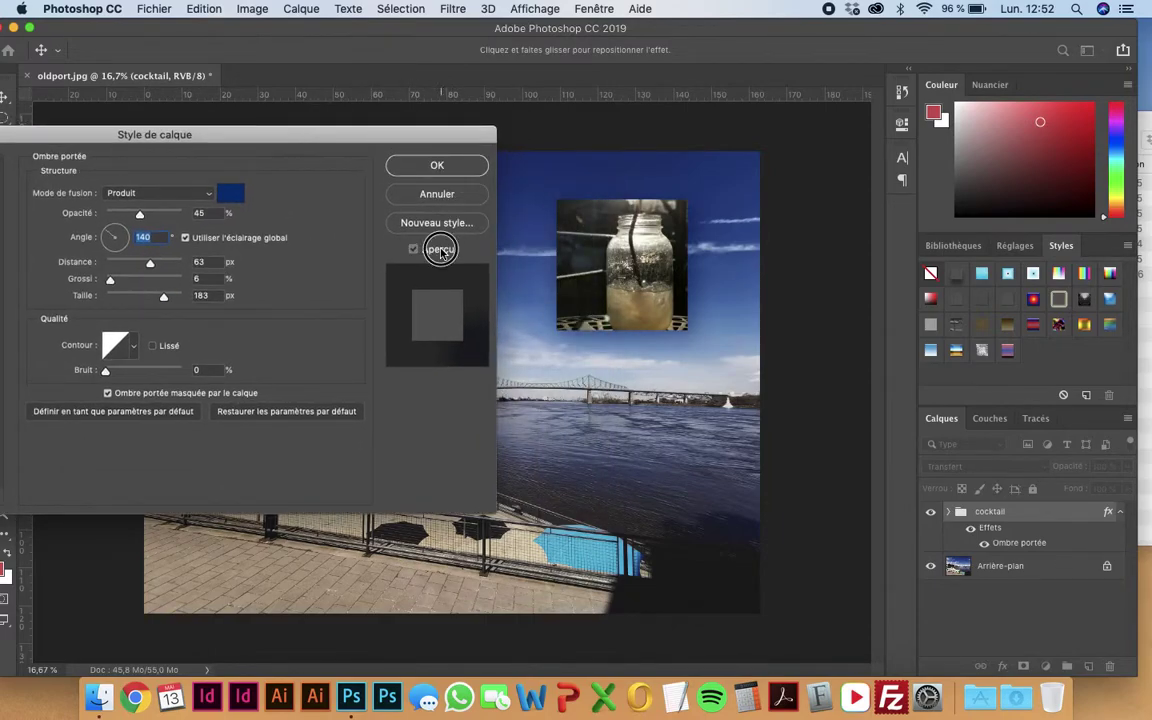
left_click(438, 251)
left_click(437, 252)
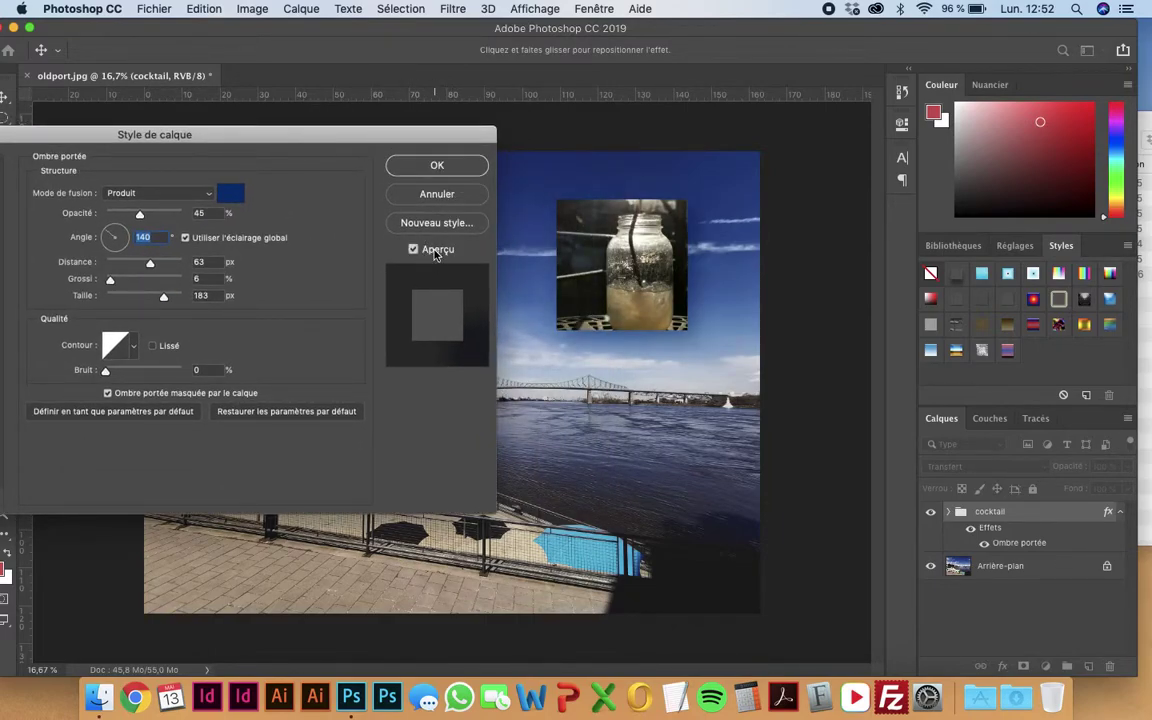
mouse_move(371, 146)
left_mouse_down()
mouse_move(585, 216)
mouse_move(342, 213)
mouse_move(590, 188)
left_mouse_up()
Add a white 10 px stroke, apply the styles, and nudge the group slightly right
left_click(152, 345)
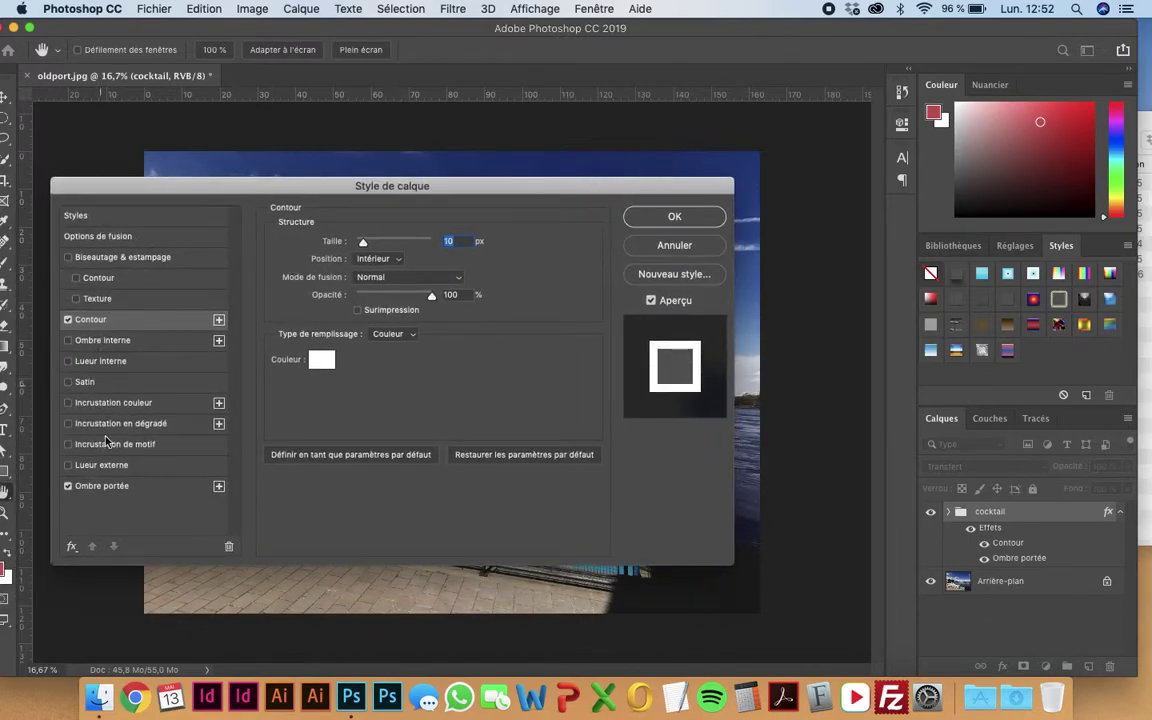
left_click_drag(553, 180, 398, 170)
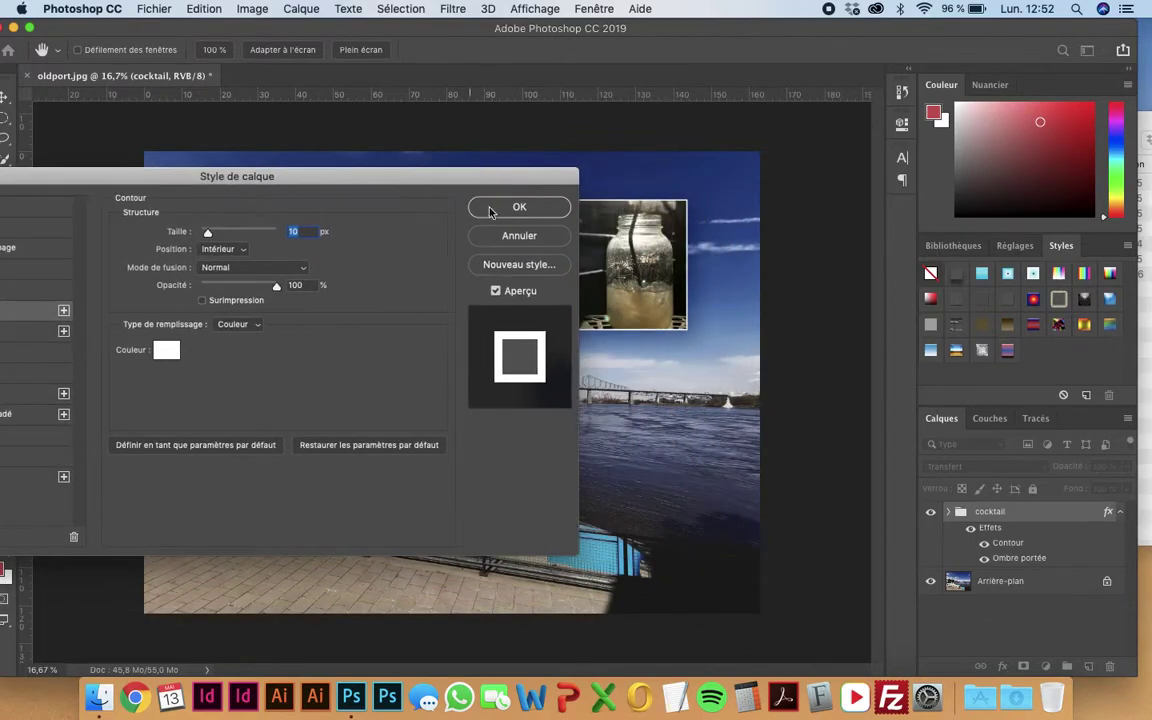
left_click(519, 208)
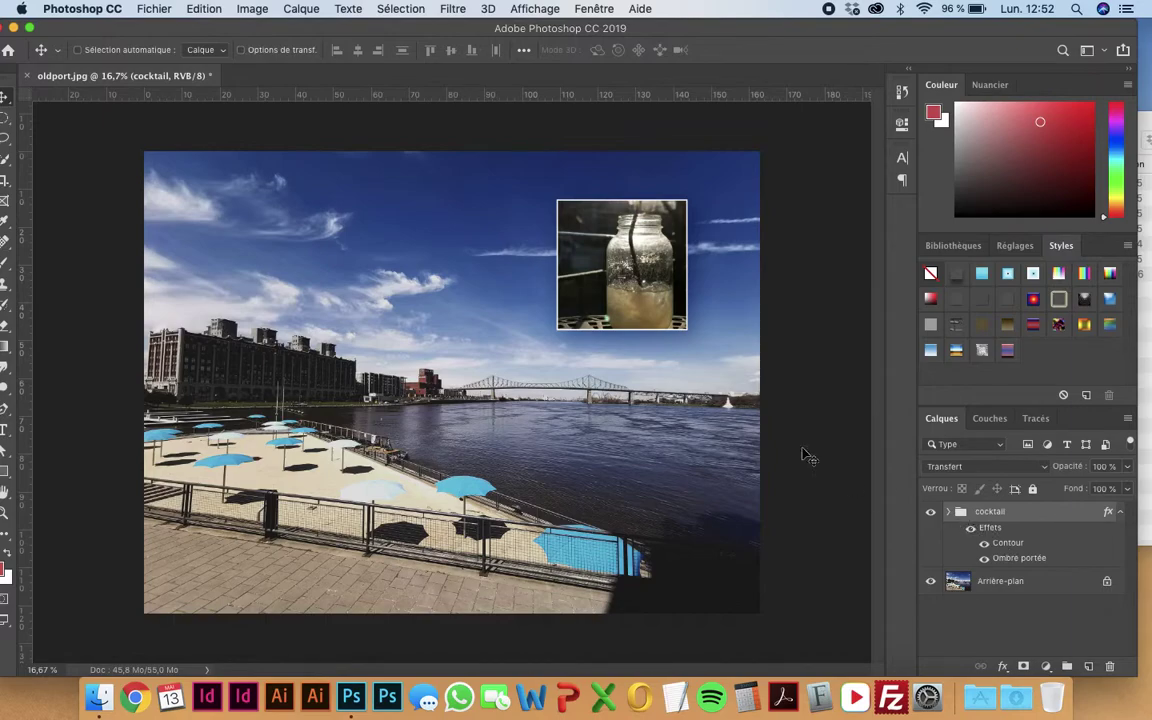
left_click_drag(644, 285, 664, 285)
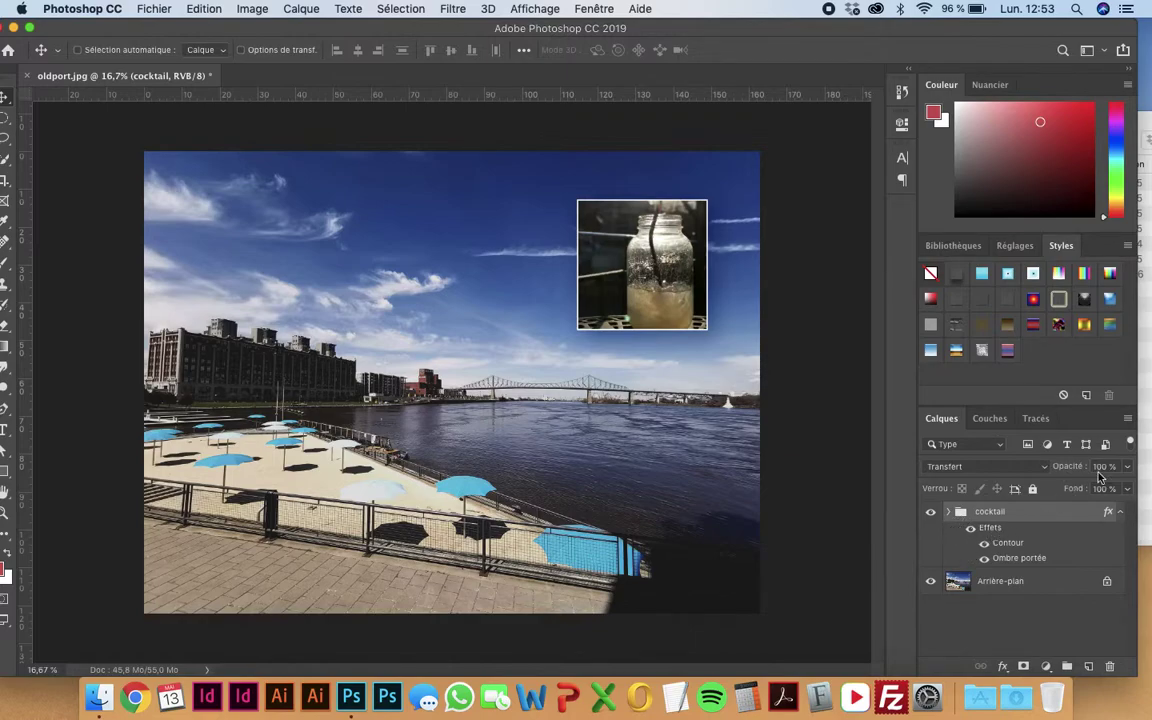
left_click(1128, 418)
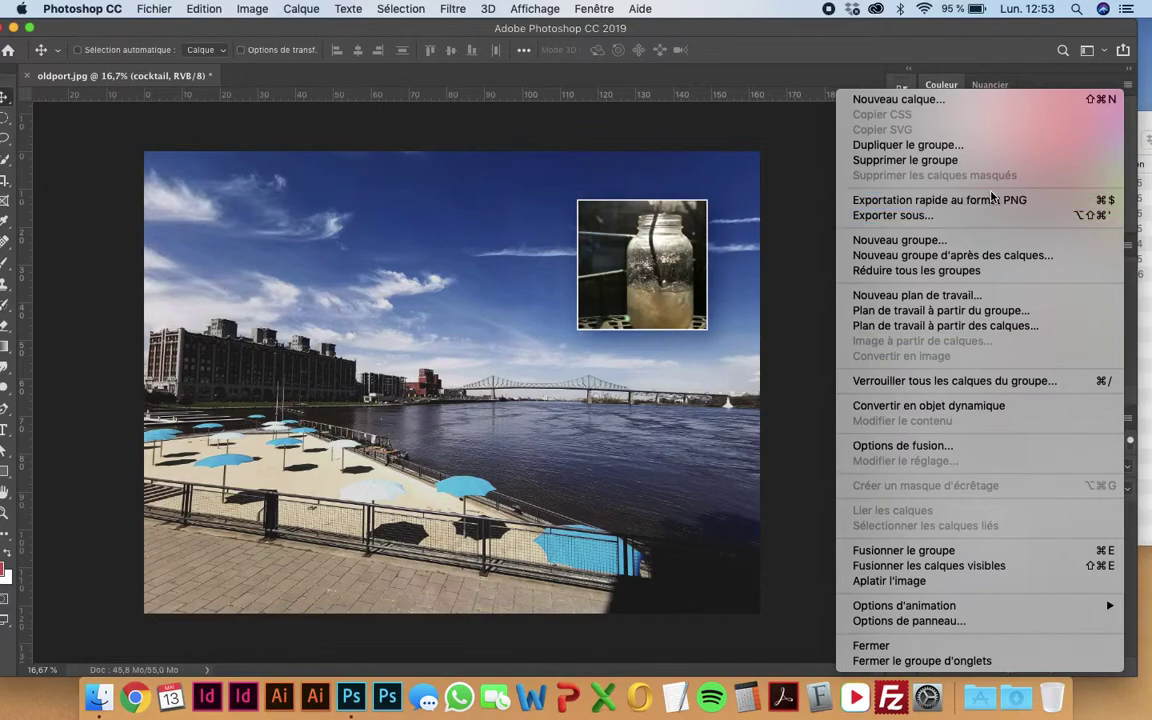
Duplicate the cocktail group as 'food' and move the copy left of the original
left_click(975, 147)
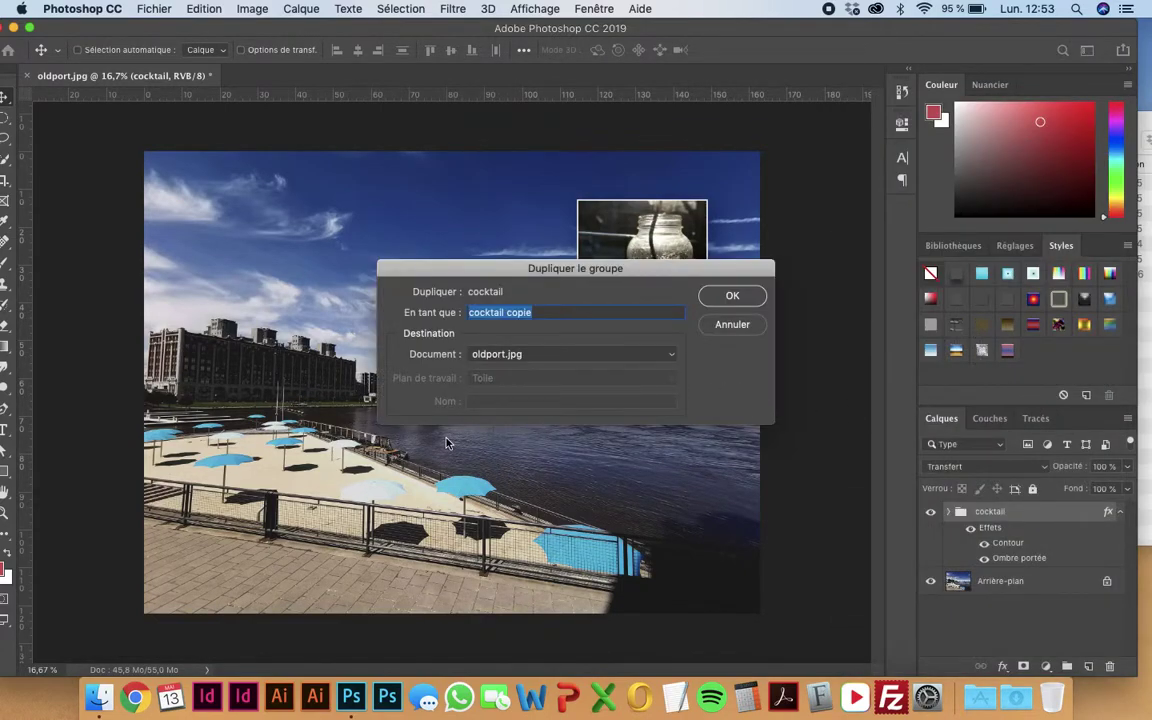
type("food")
key("Return")
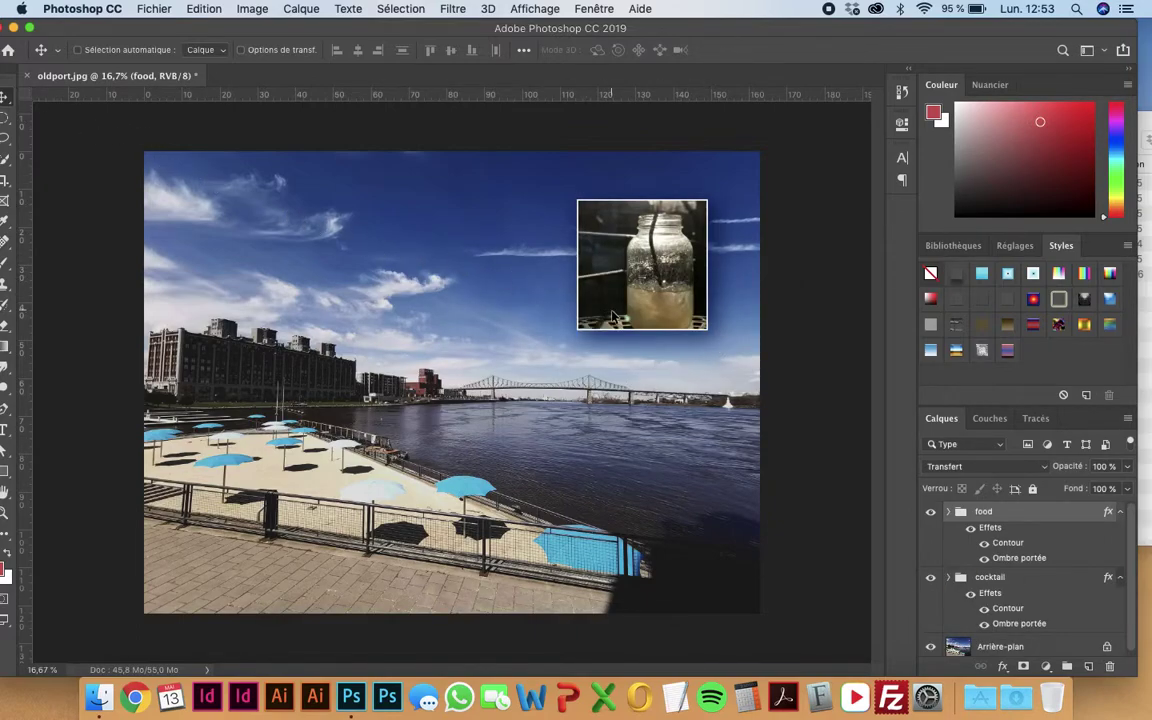
left_click_drag(617, 318, 441, 326)
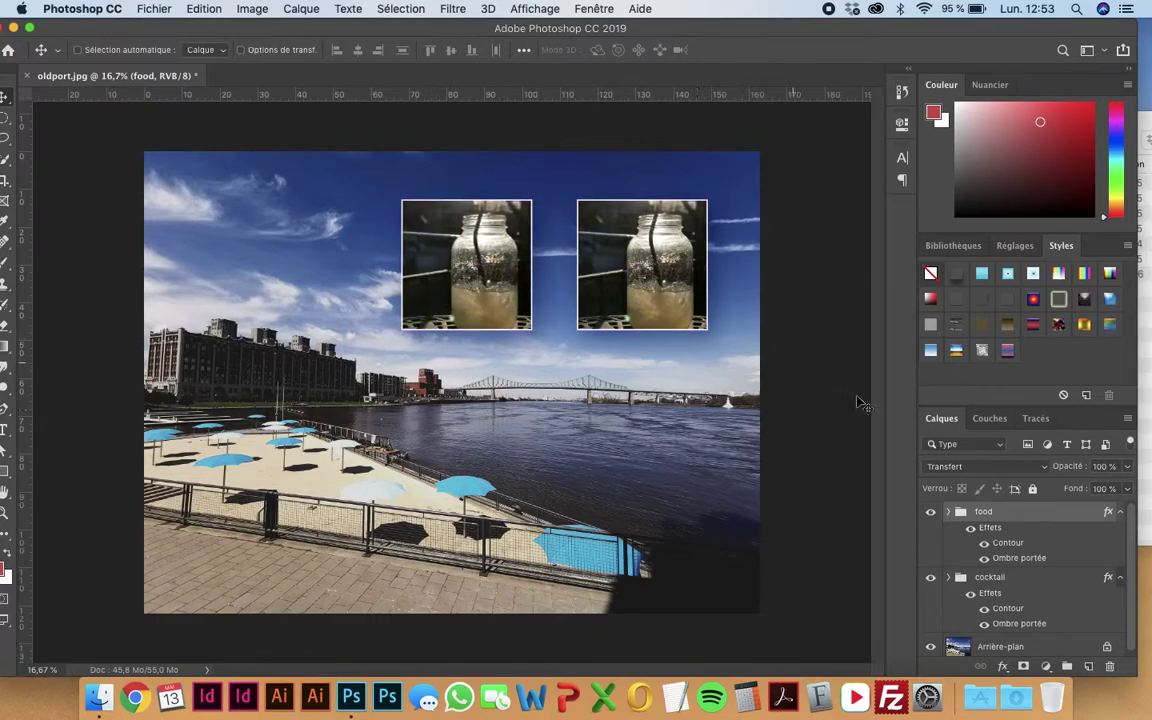
Fill the food group's frame with food.jpg dragged in from Finder
left_click(948, 511)
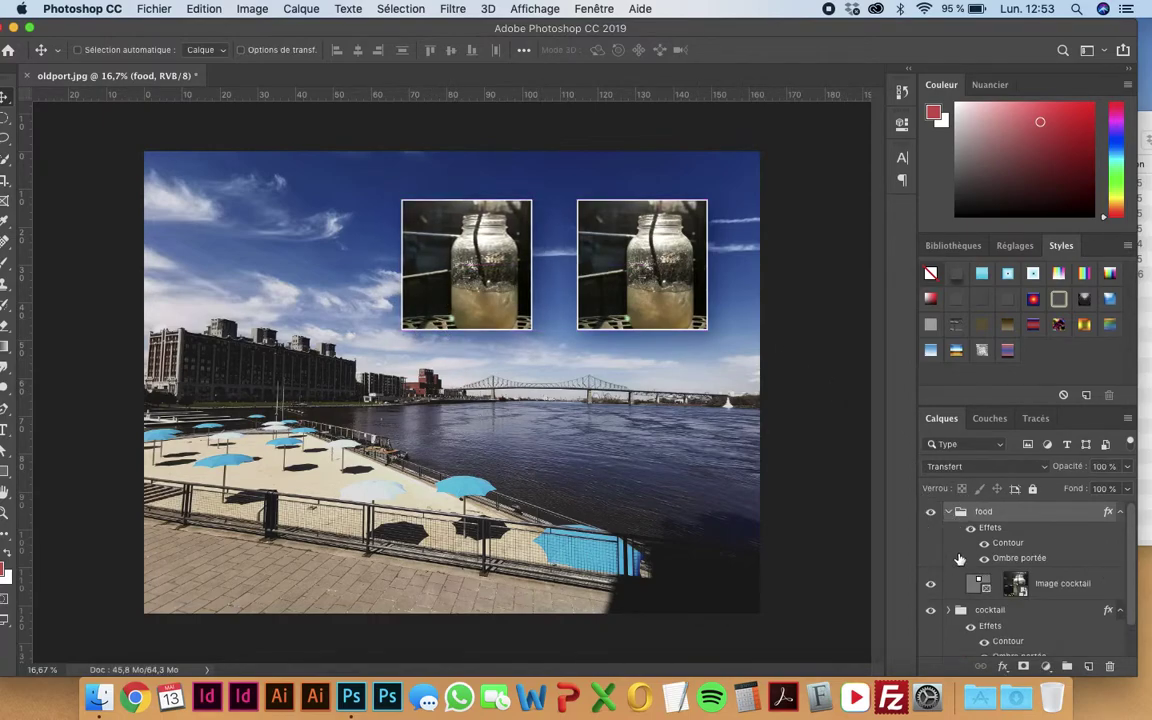
left_click(1016, 592)
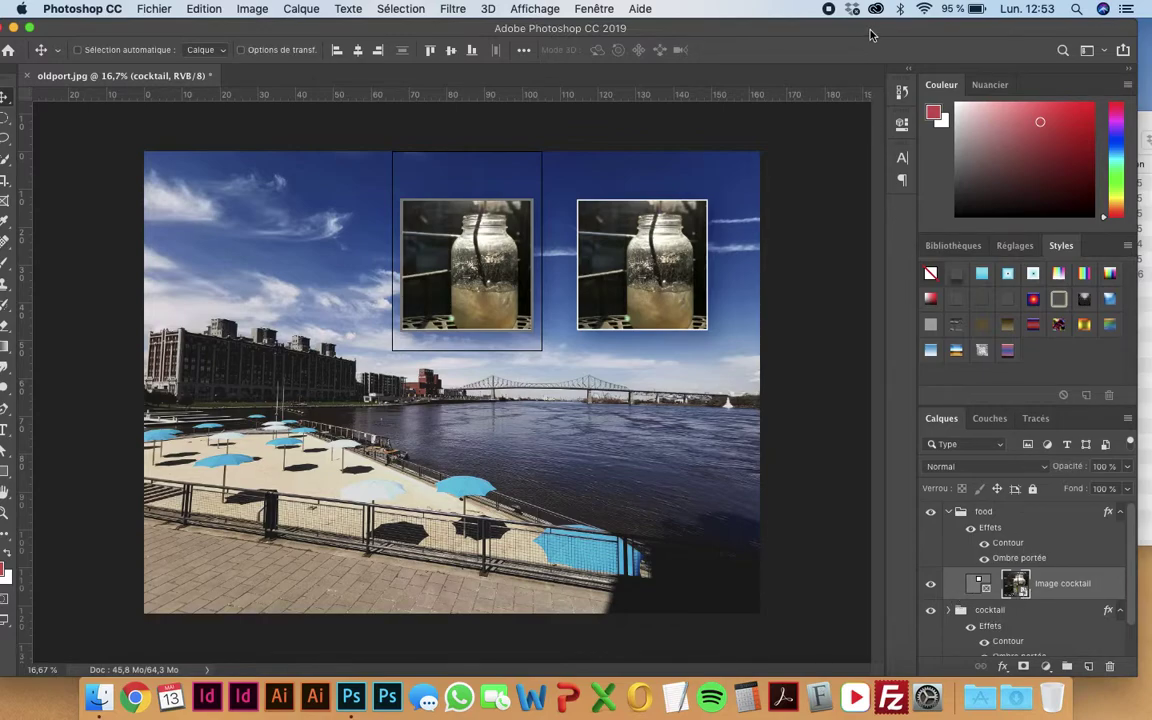
left_click_drag(866, 26, 533, 20)
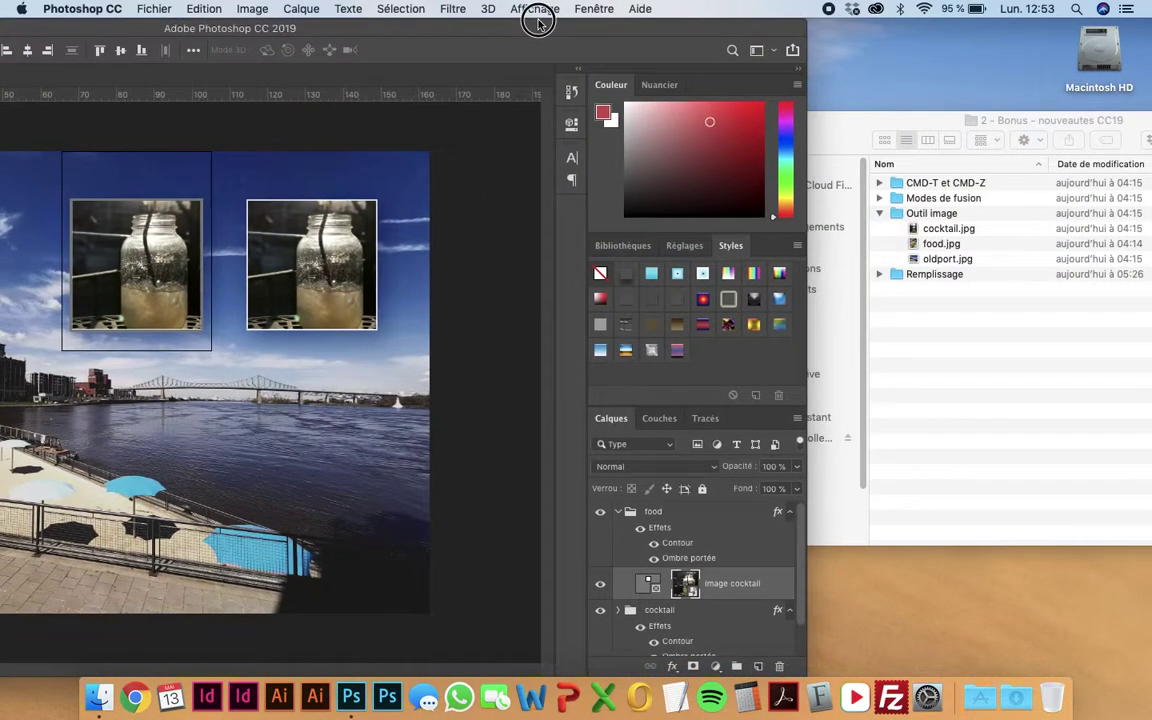
left_click(646, 584)
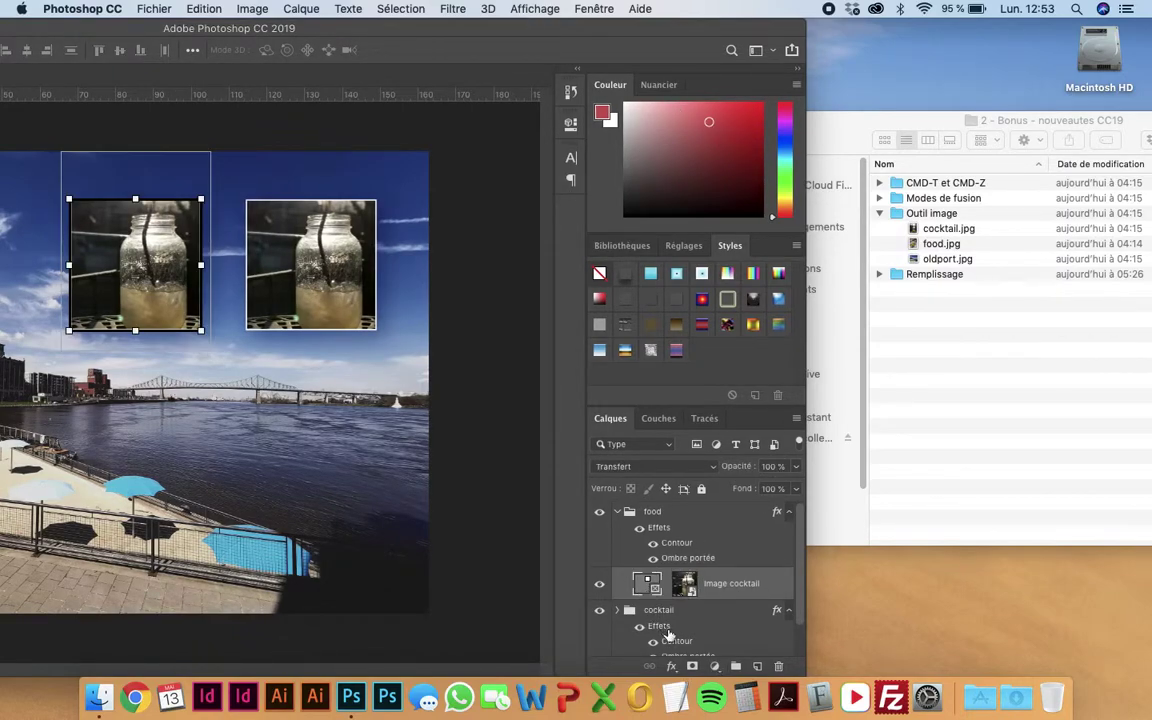
left_click_drag(913, 250, 210, 316)
double_click(535, 28)
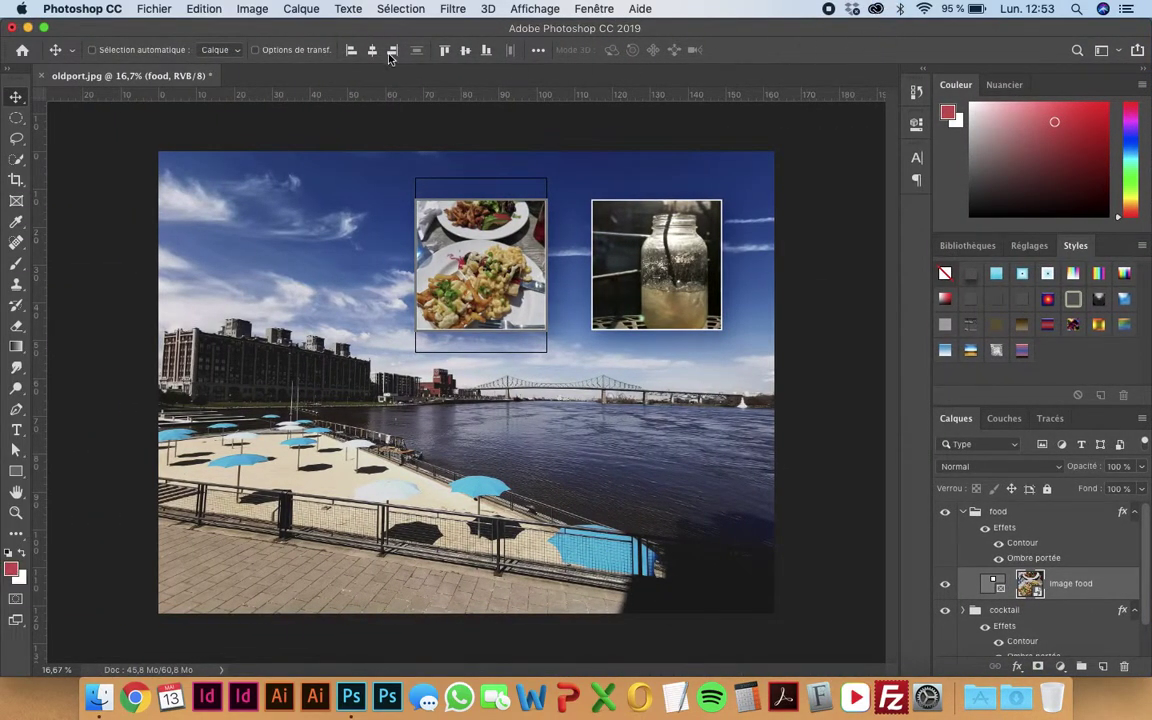
Select the Image cocktail layer and add a Hue/Saturation adjustment layer
left_click(975, 514)
left_click(963, 511)
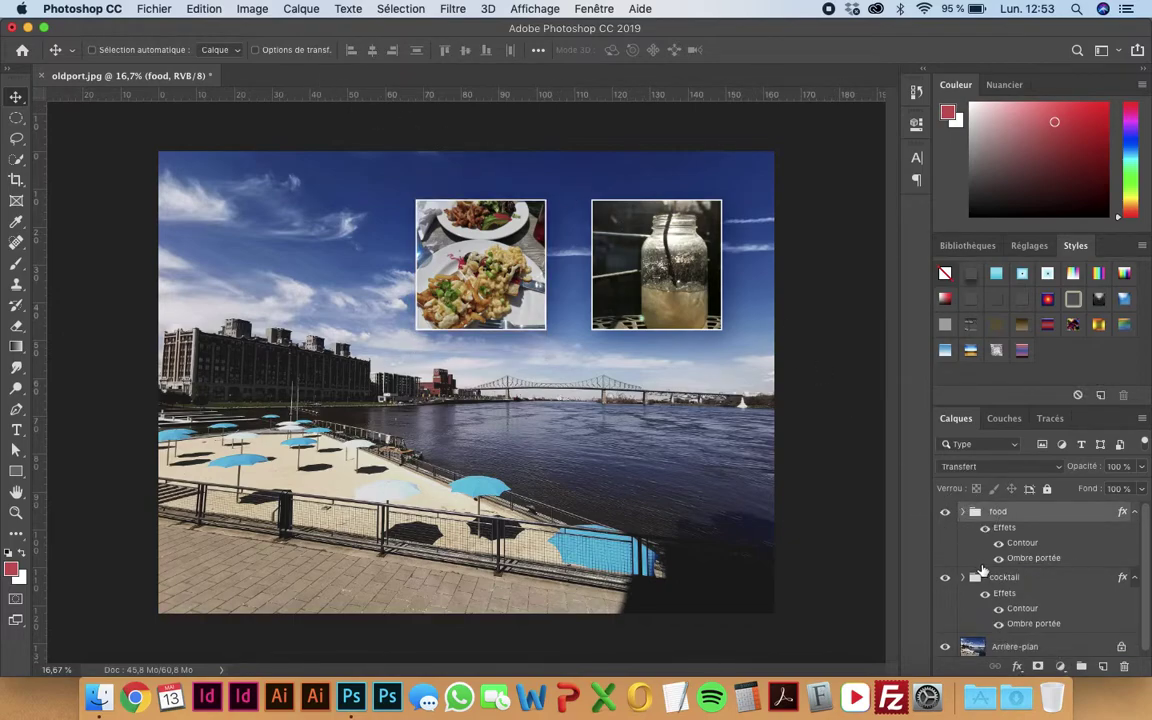
left_click(976, 580)
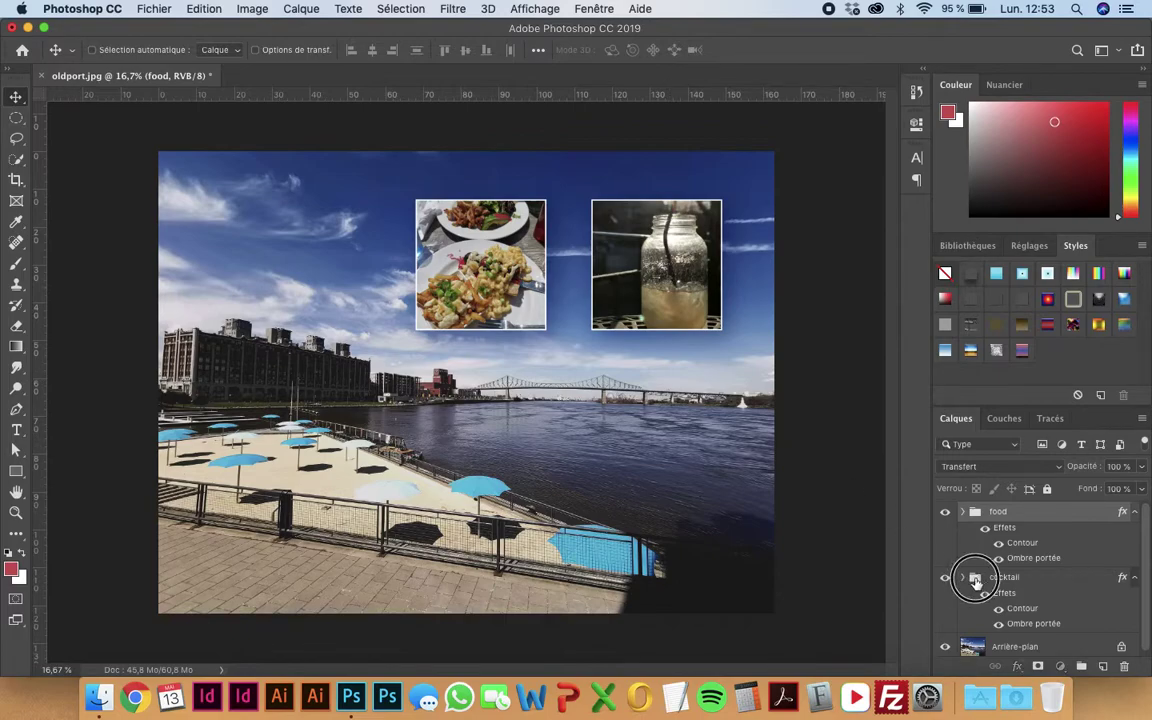
left_click(963, 577)
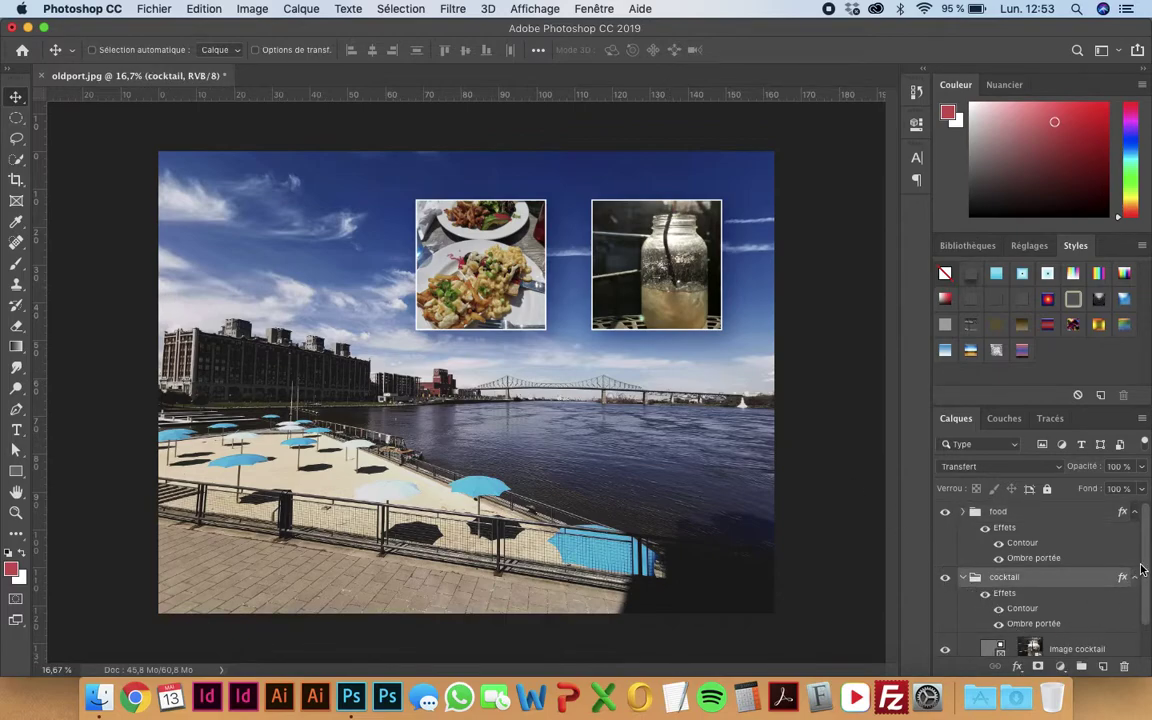
scroll(1135, 580, "down", 2)
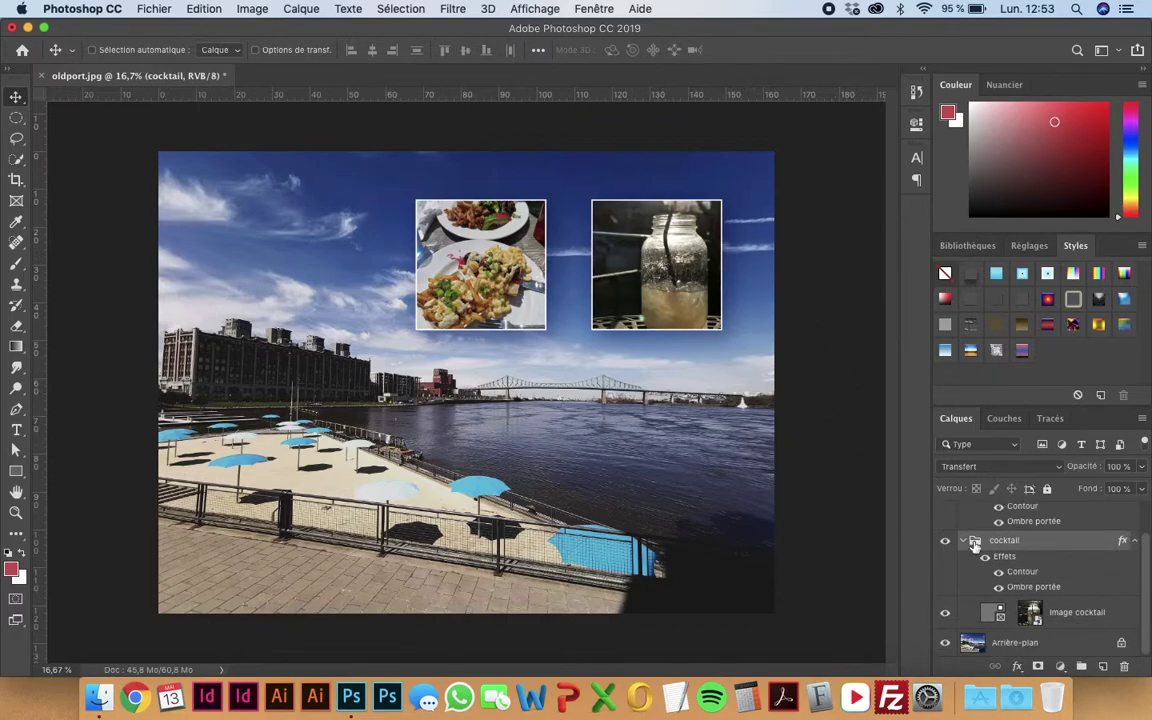
left_click(993, 617)
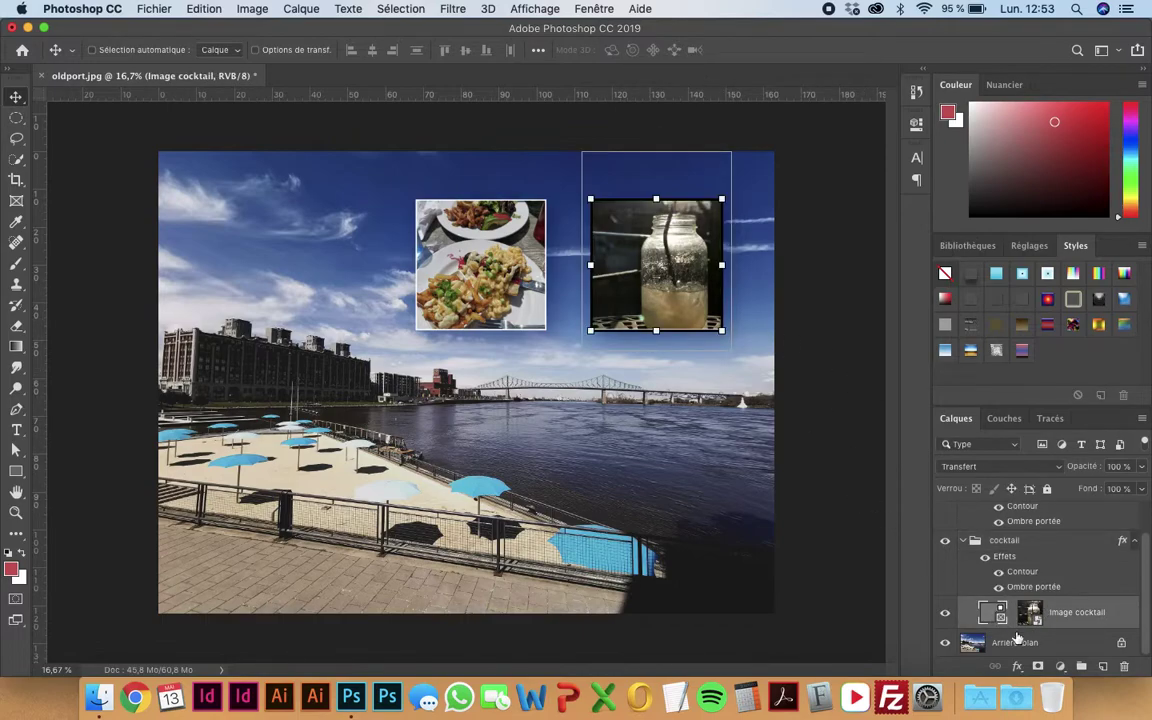
left_click(1061, 666)
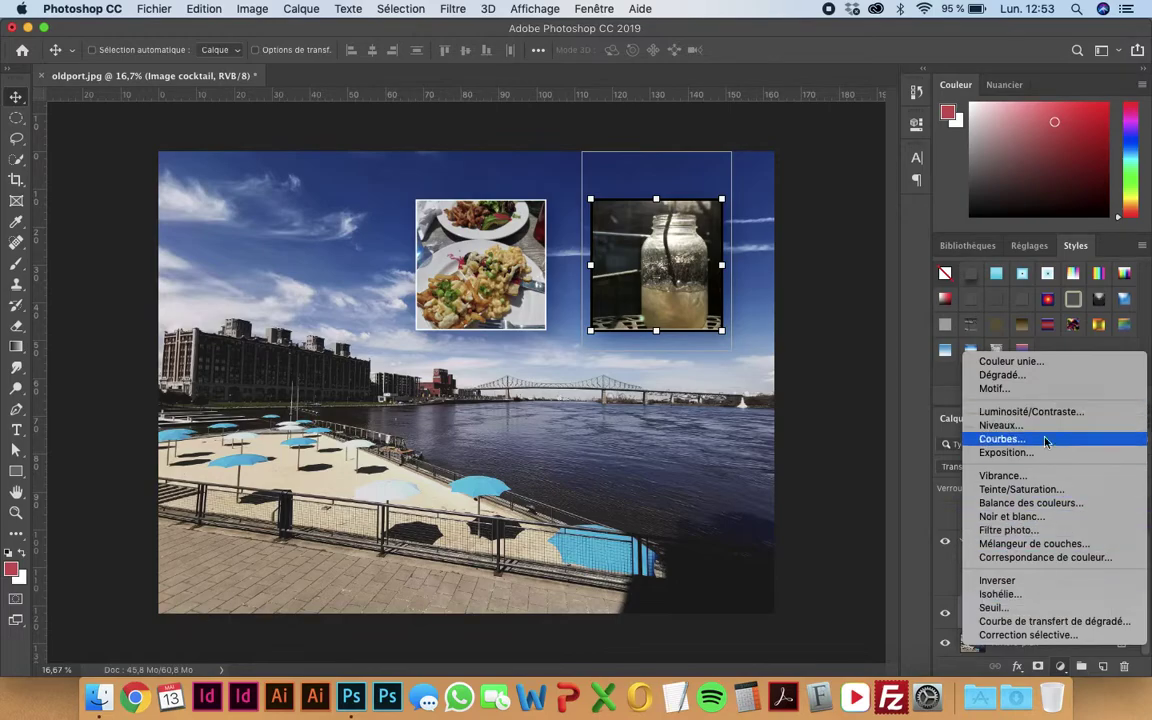
left_click(1040, 489)
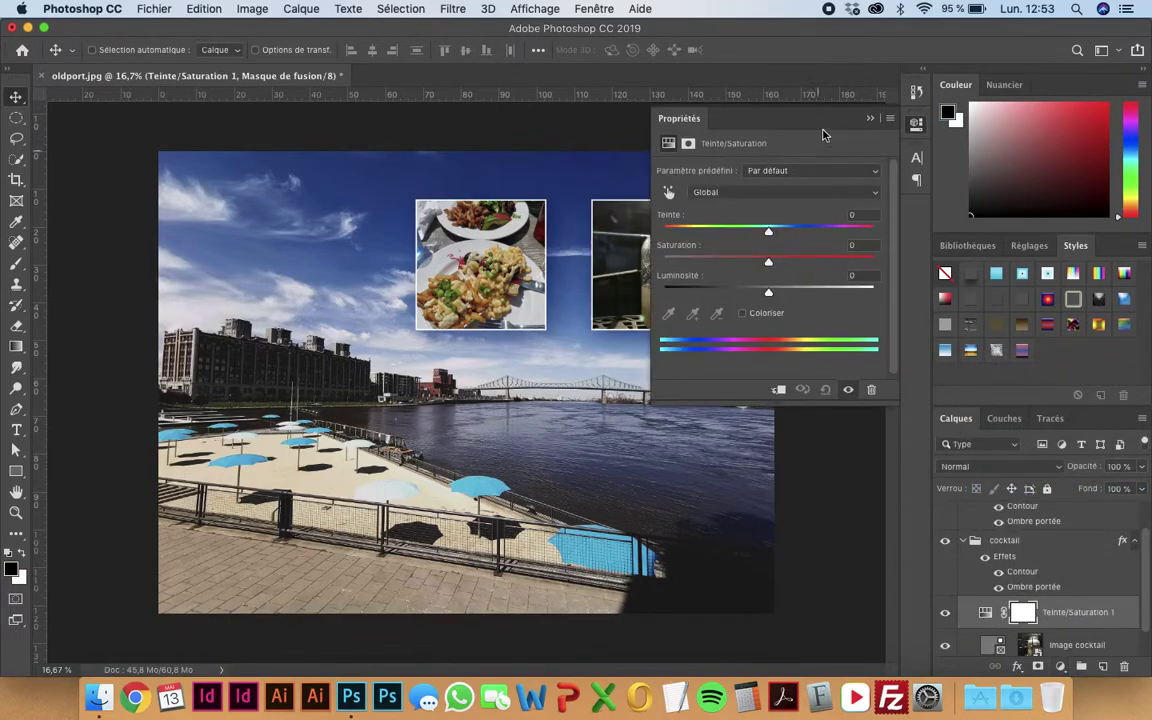
Clip the adjustment to the cocktail image with Saturation +37, Hue -11, Lightness +4
key("super+plus")
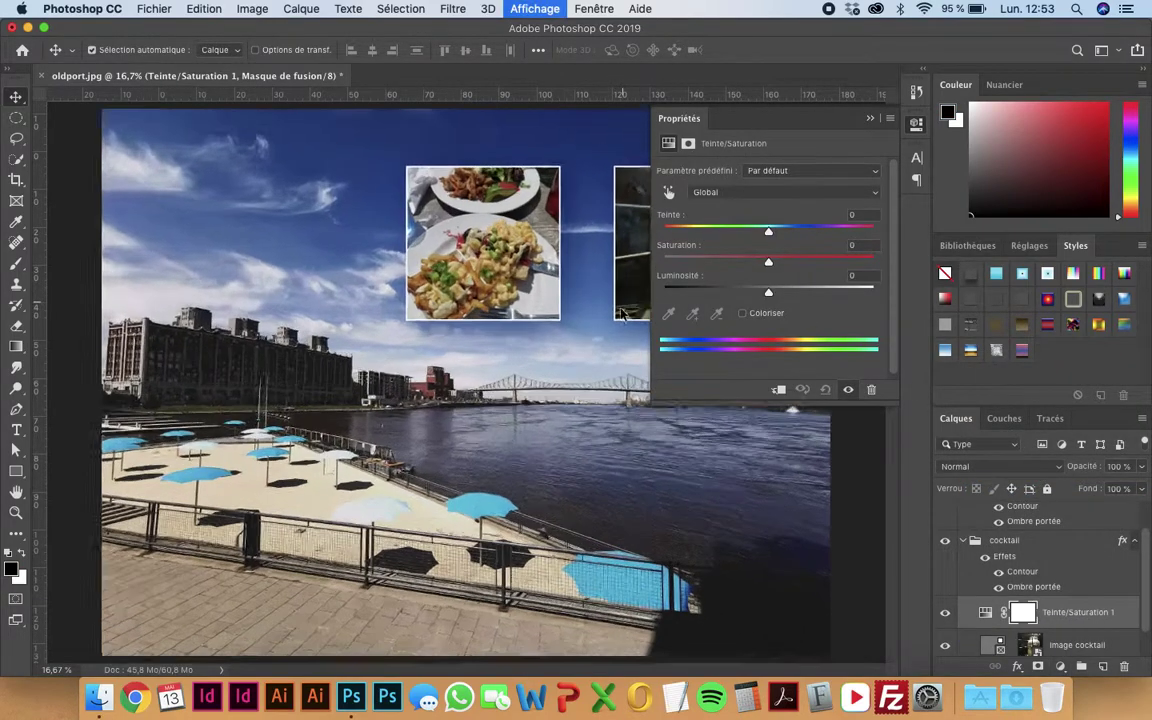
left_click_drag(596, 334, 375, 403)
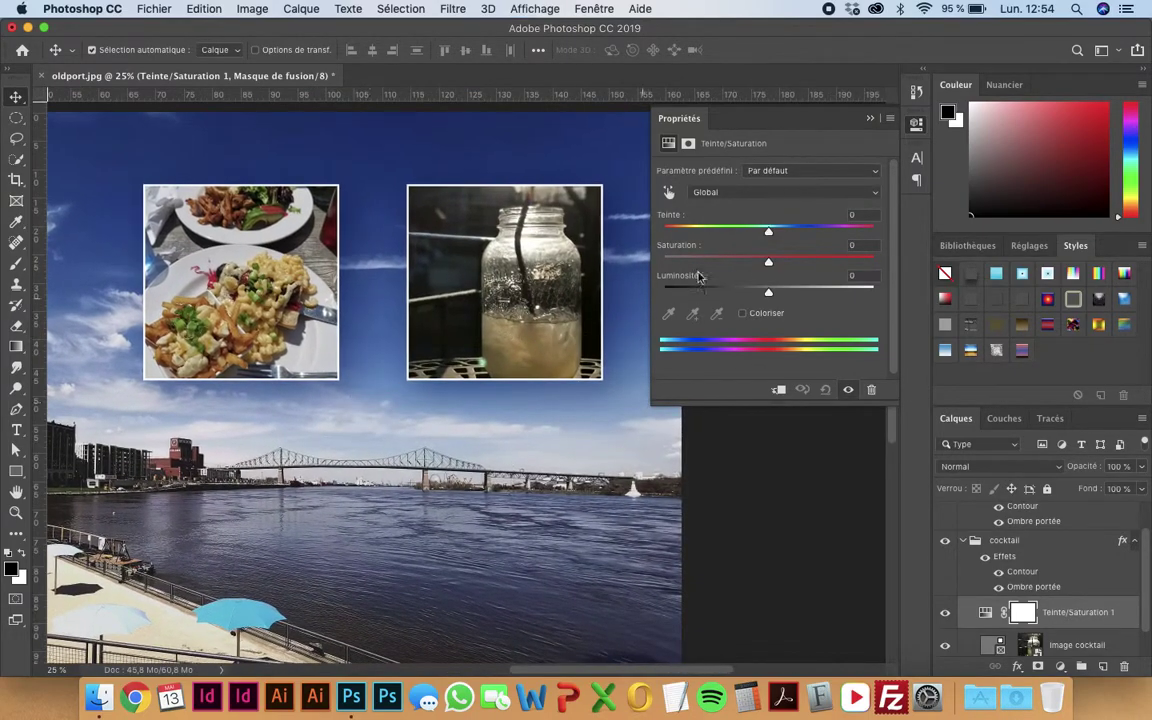
left_click(809, 262)
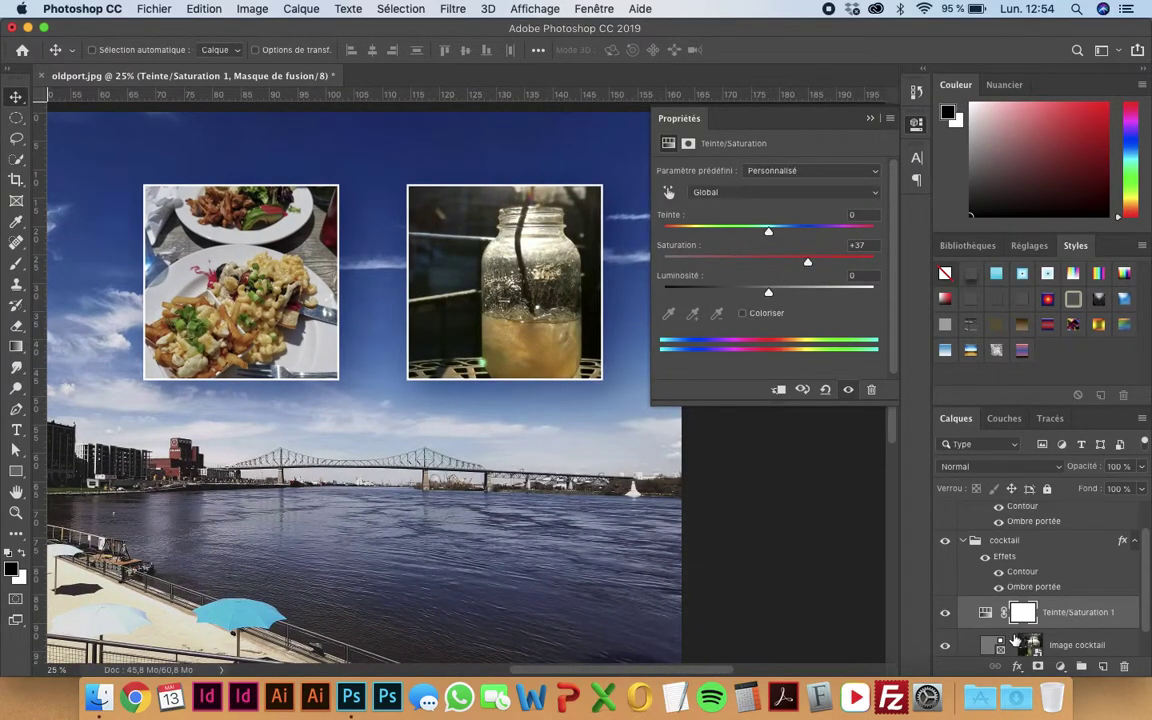
left_click(1013, 629, "alt")
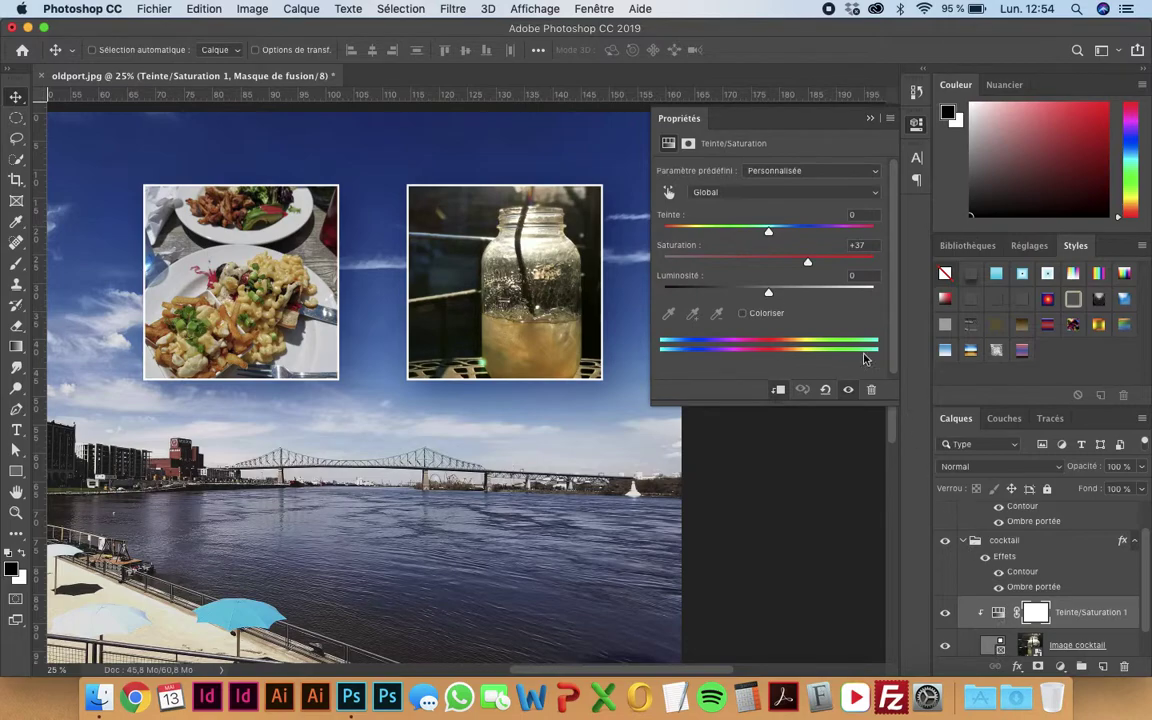
left_click(756, 232)
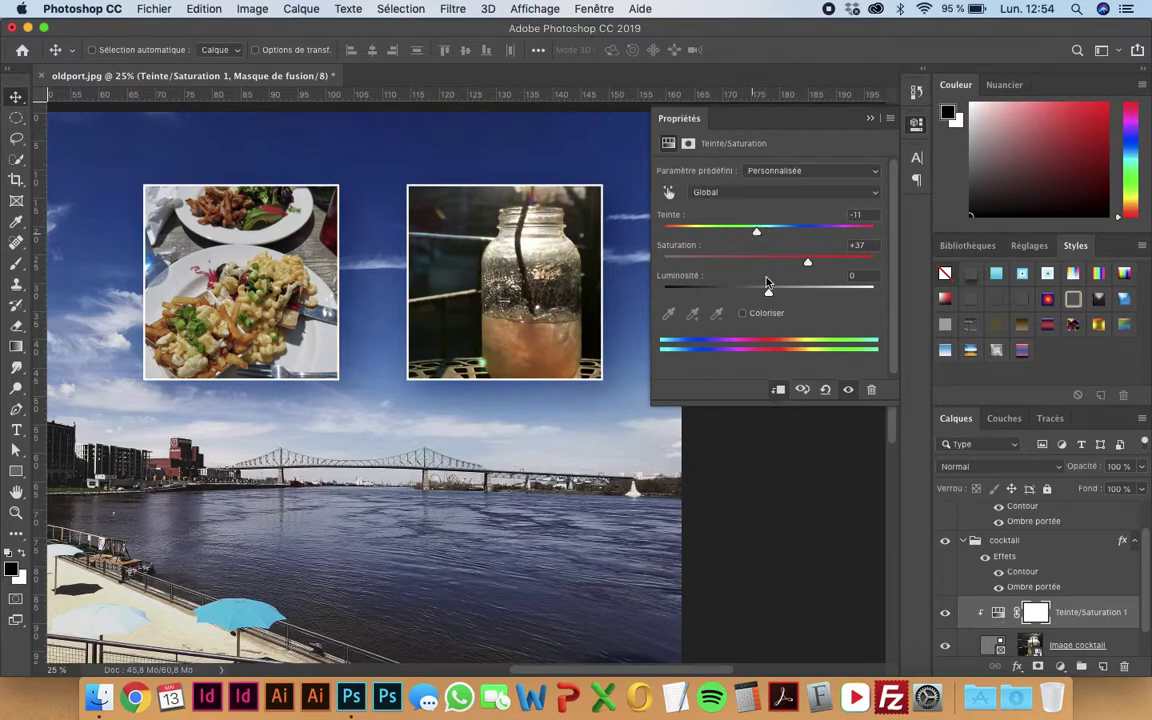
left_click(772, 289)
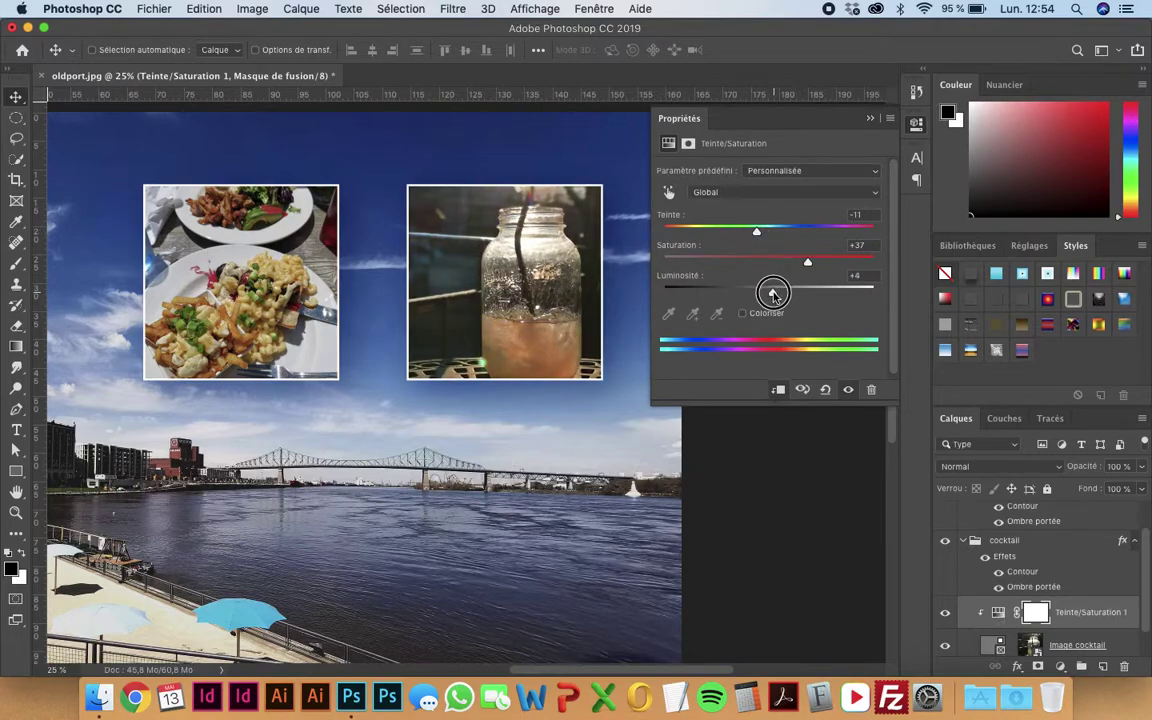
double_click(825, 115)
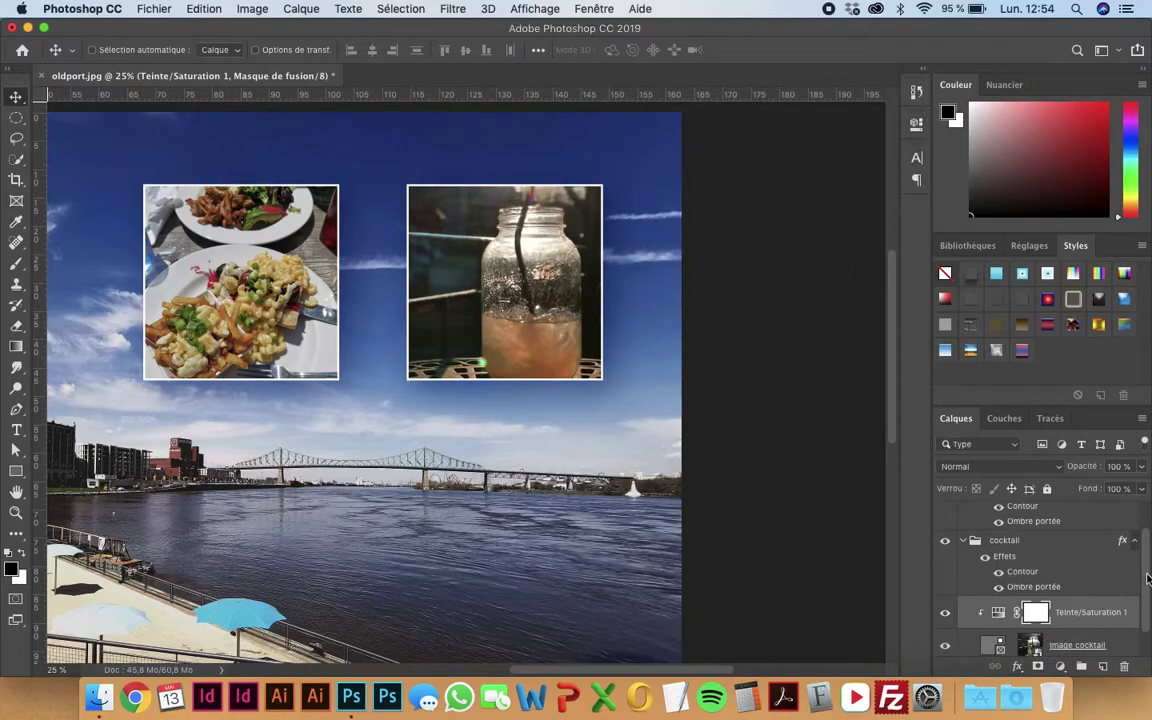
scroll(1100, 570, "down", 1)
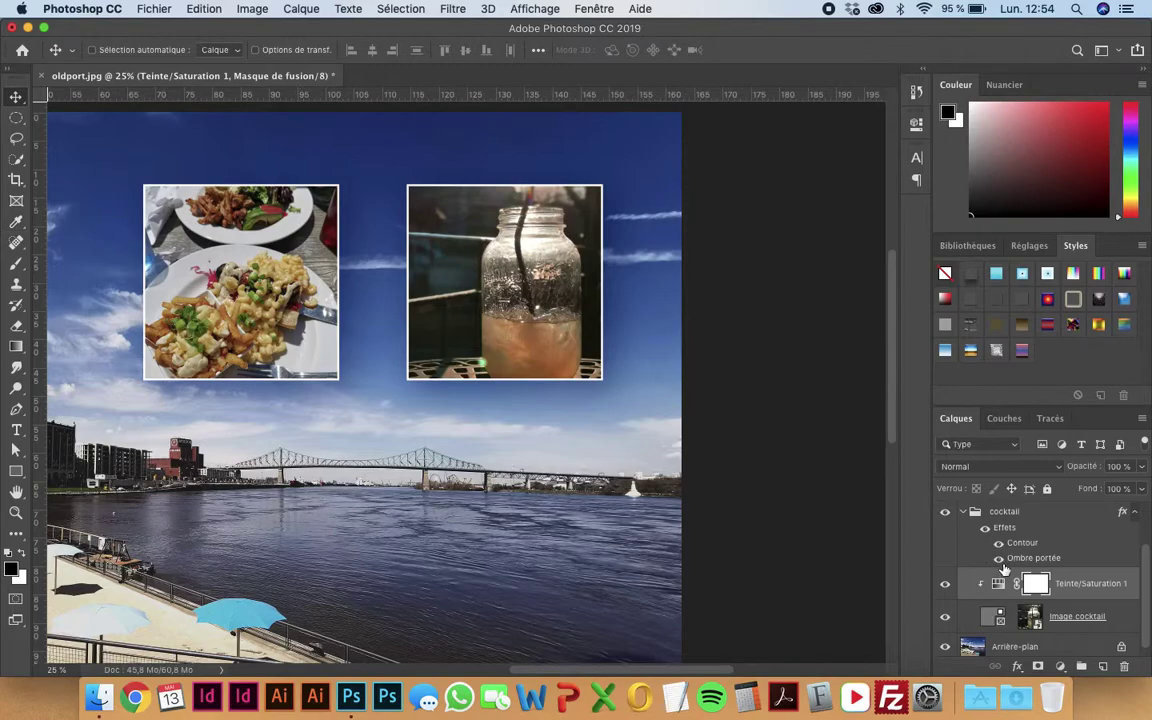
Collapse the cocktail group, fit the image on screen, and quit Photoshop without saving
left_click(965, 516)
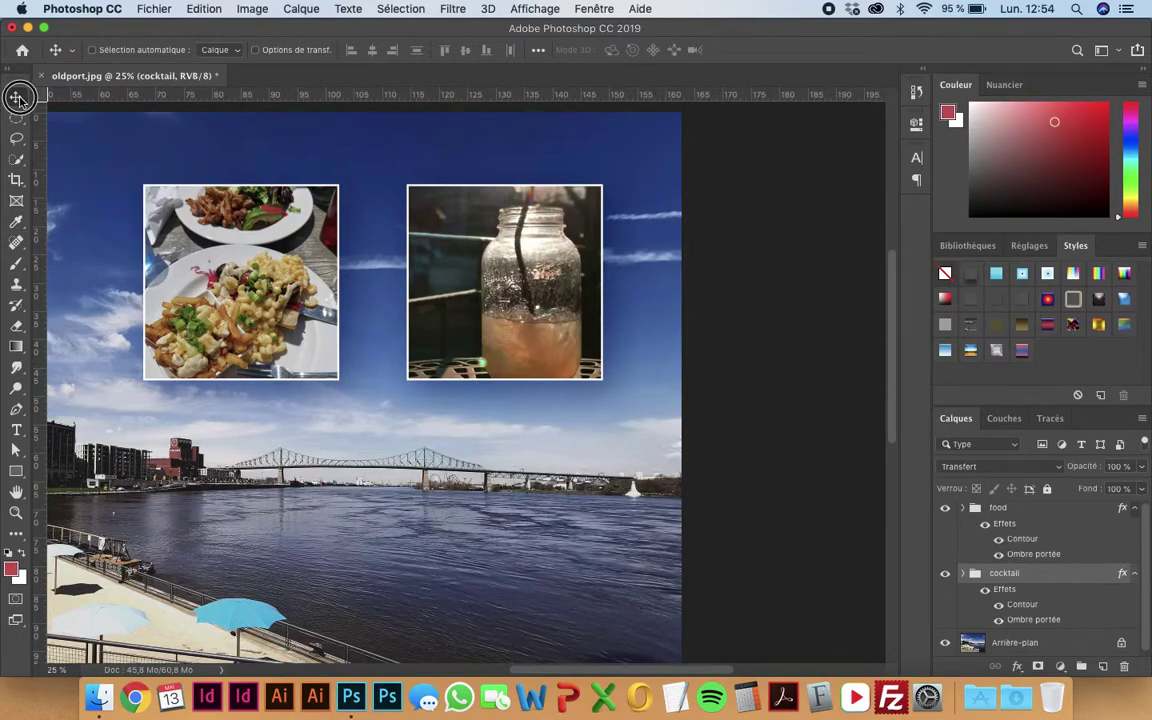
key("super+0")
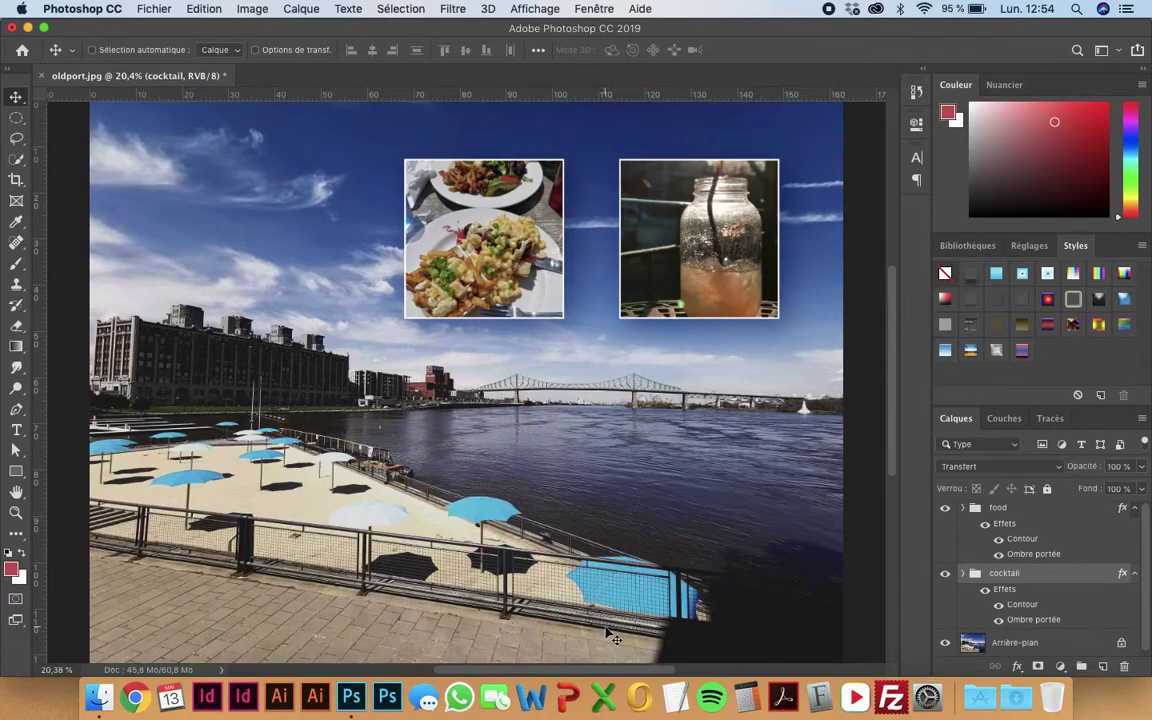
left_click(13, 27)
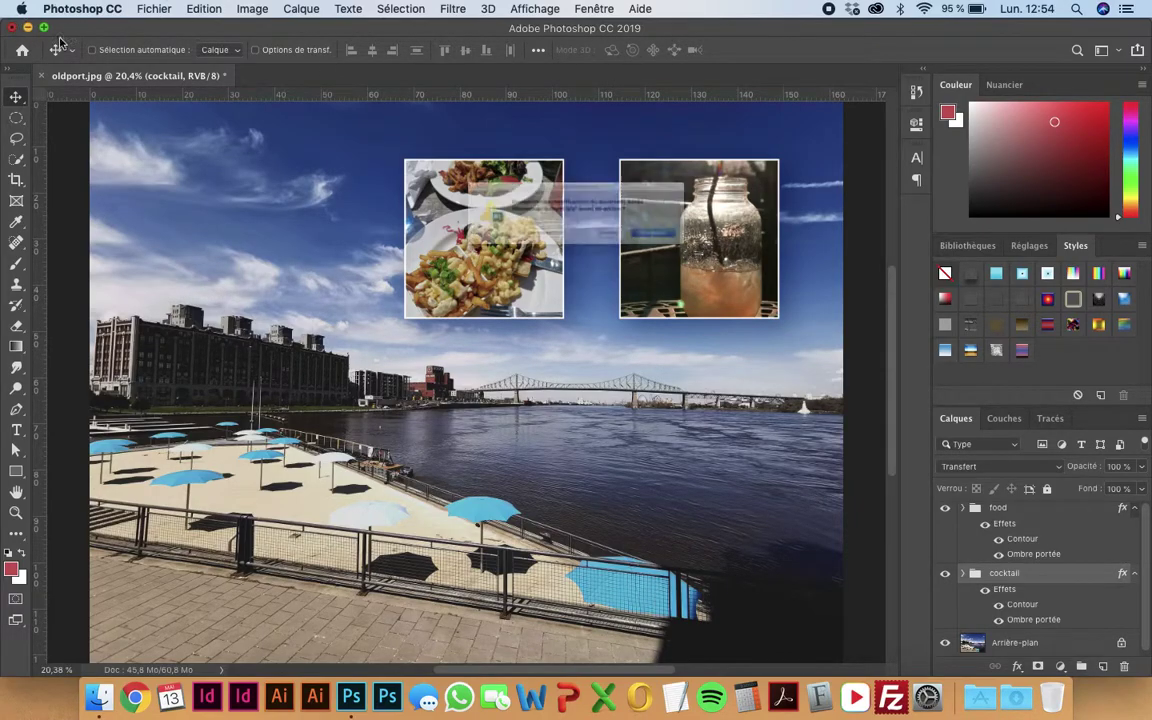
left_click(513, 249)
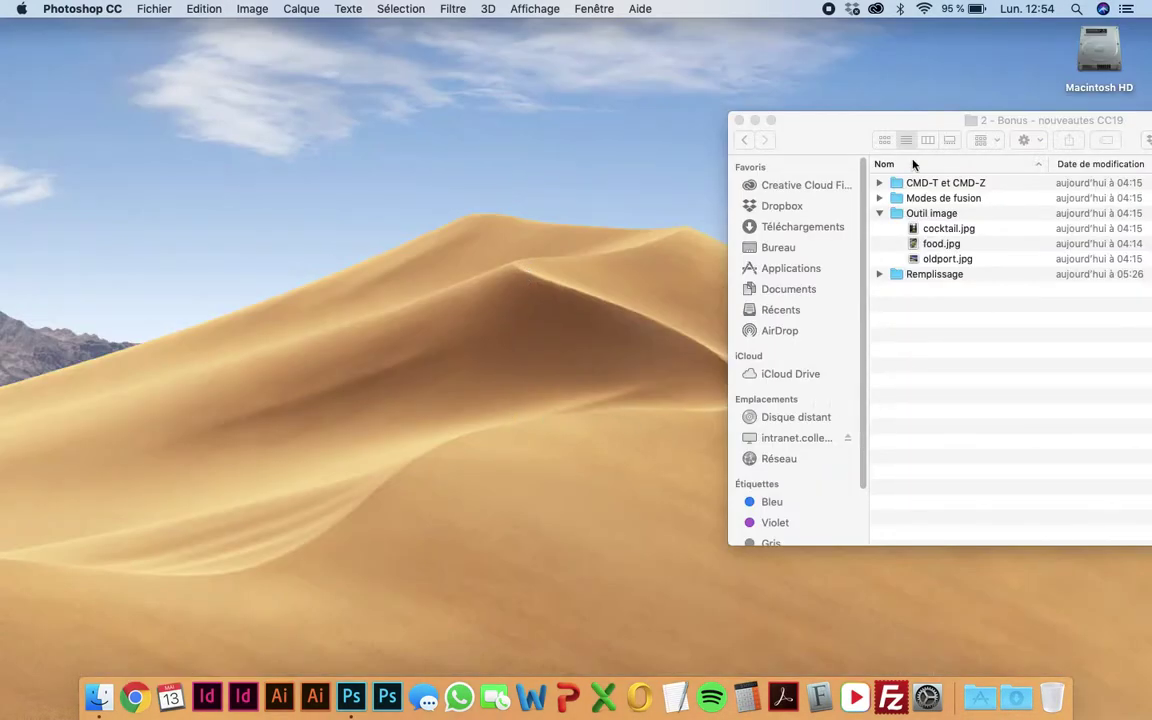
Expand the Remplissage folder in Finder and drag assiette.jpg onto the Photoshop dock icon
left_click_drag(921, 117, 417, 82)
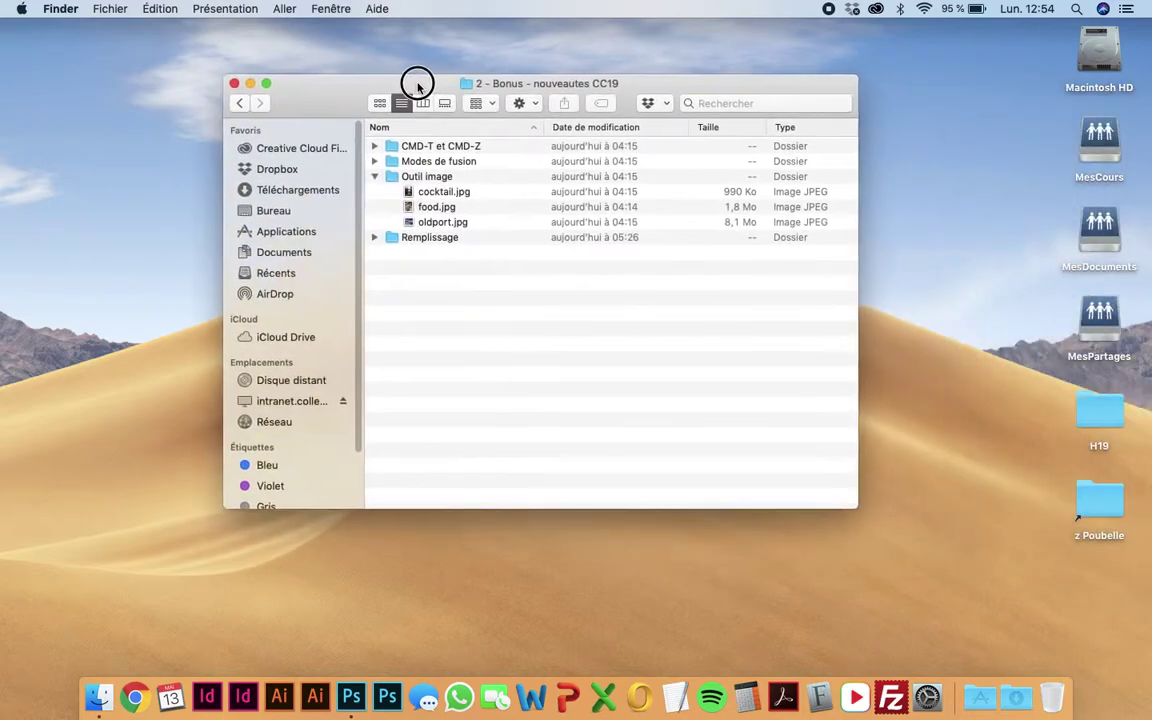
left_click(375, 176)
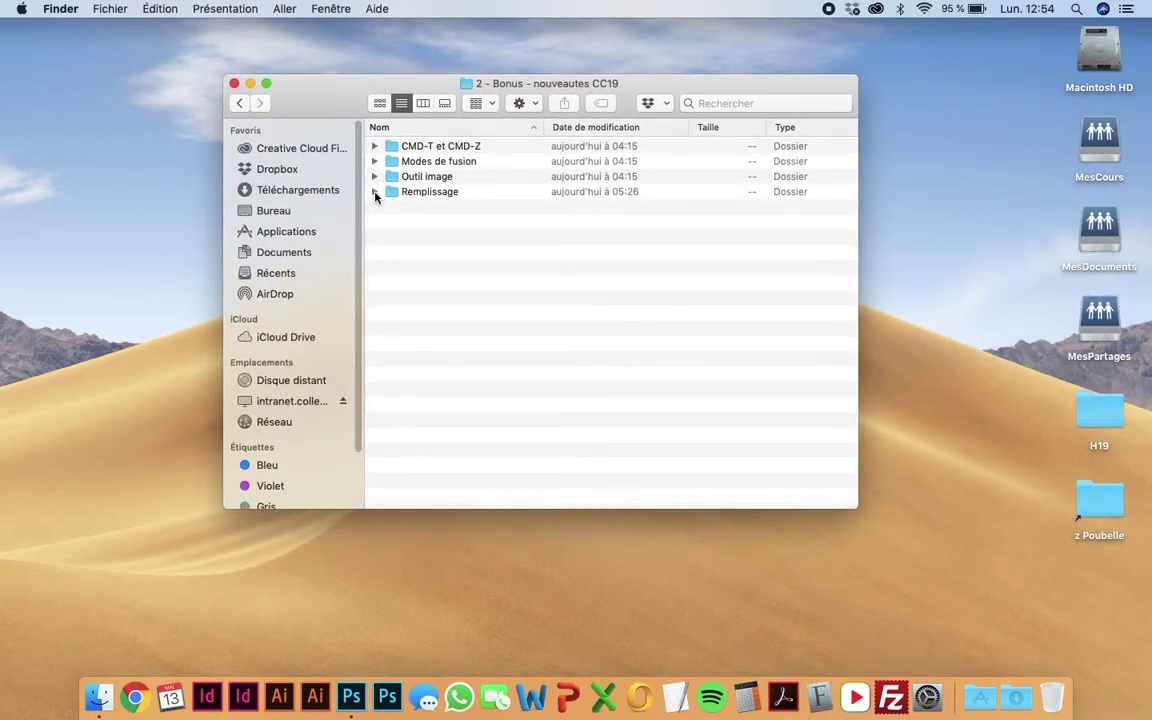
left_click(375, 191)
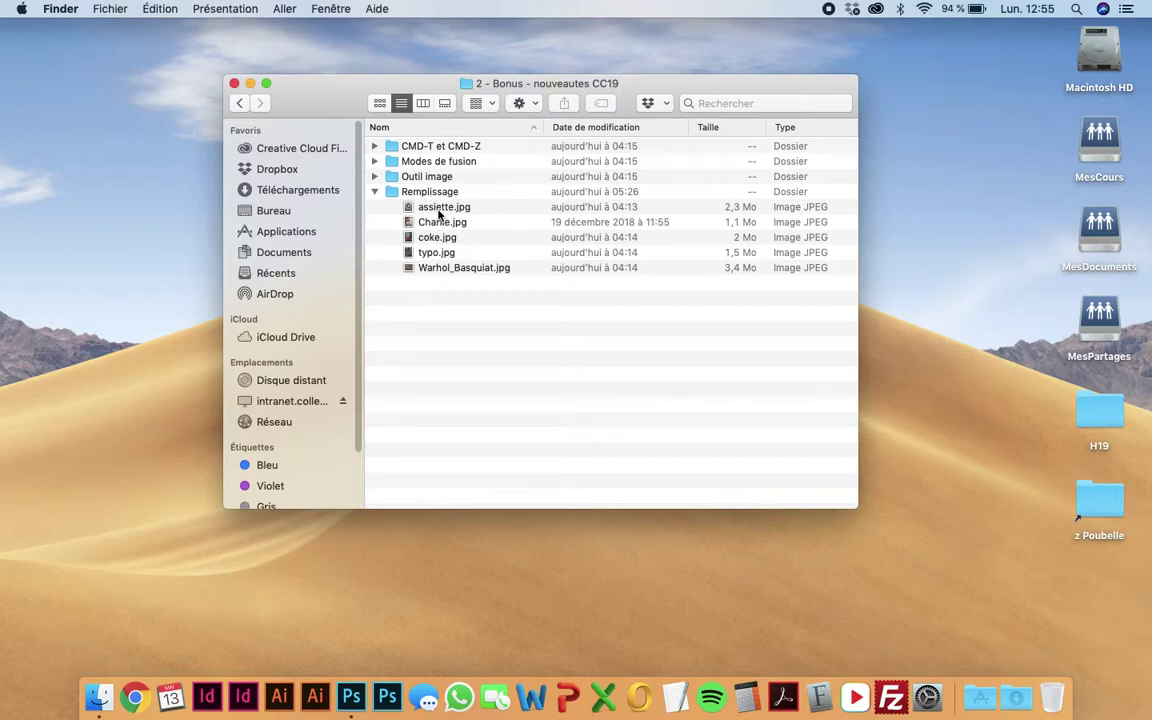
left_click_drag(440, 208, 357, 692)
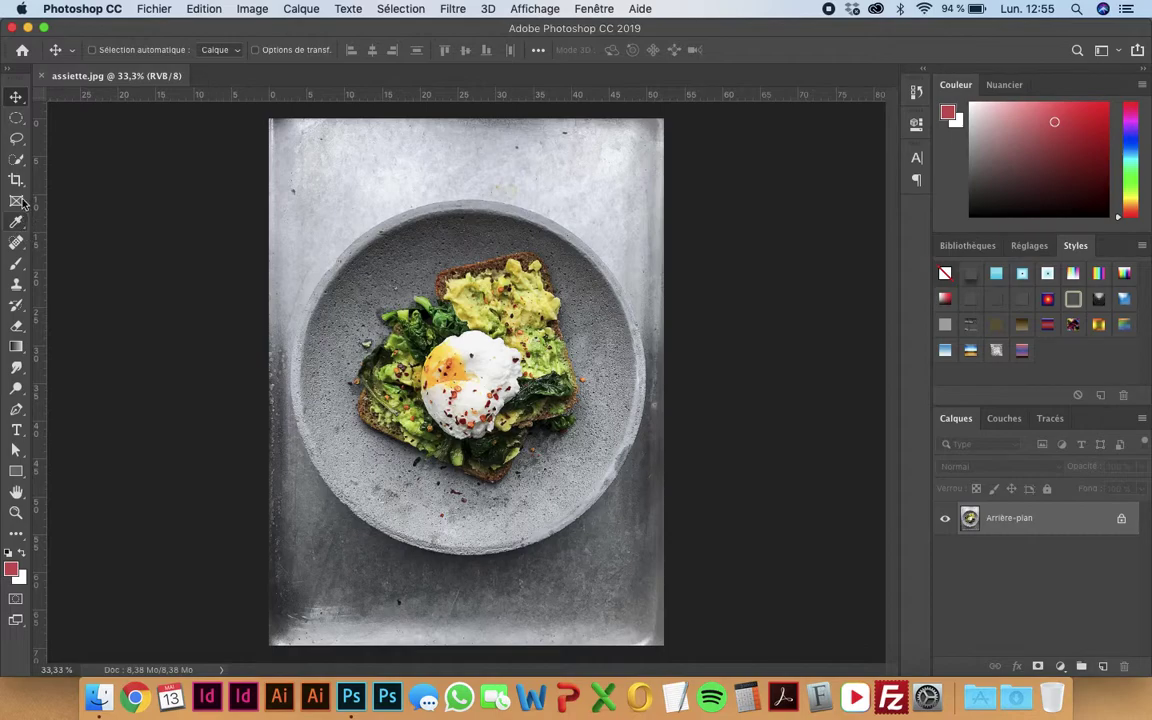
Draw a freehand Lasso selection around the toast and egg on the plate
left_click(16, 138)
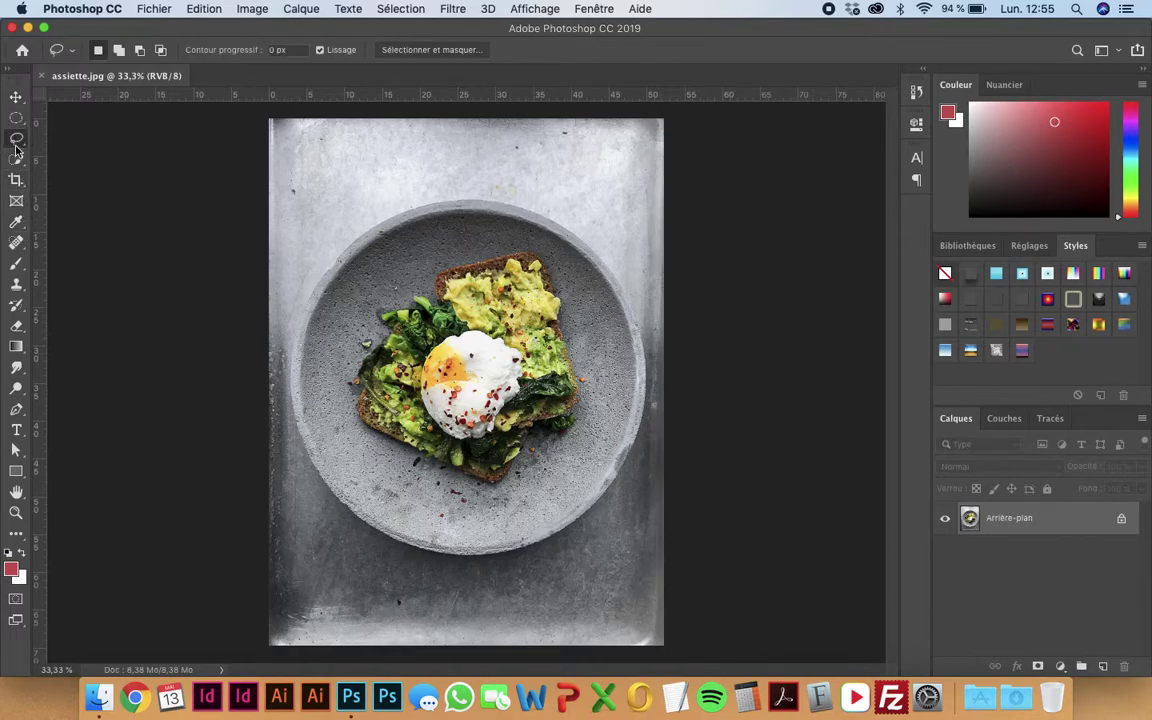
mouse_move(432, 264)
left_mouse_down()
mouse_move(383, 302)
mouse_move(366, 429)
mouse_move(461, 513)
mouse_move(499, 496)
left_mouse_up()
mouse_move(525, 481)
left_mouse_down()
mouse_move(588, 368)
mouse_move(503, 247)
mouse_move(450, 297)
left_mouse_up()
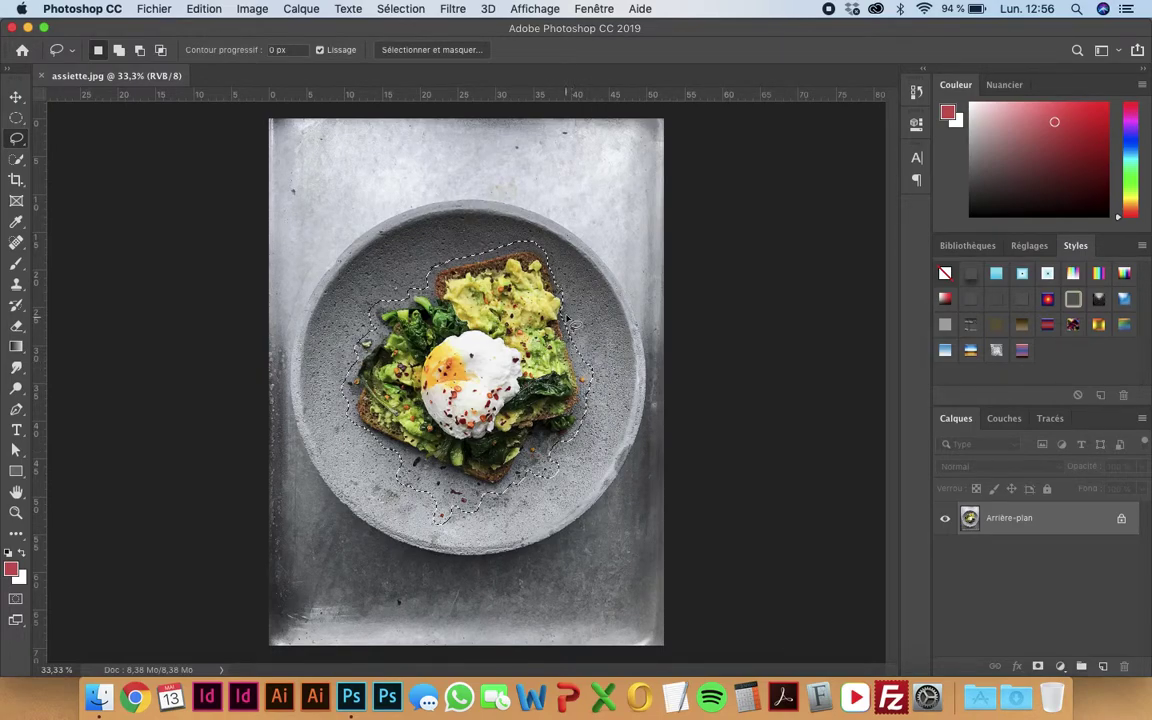
left_click(192, 9)
left_click(190, 10)
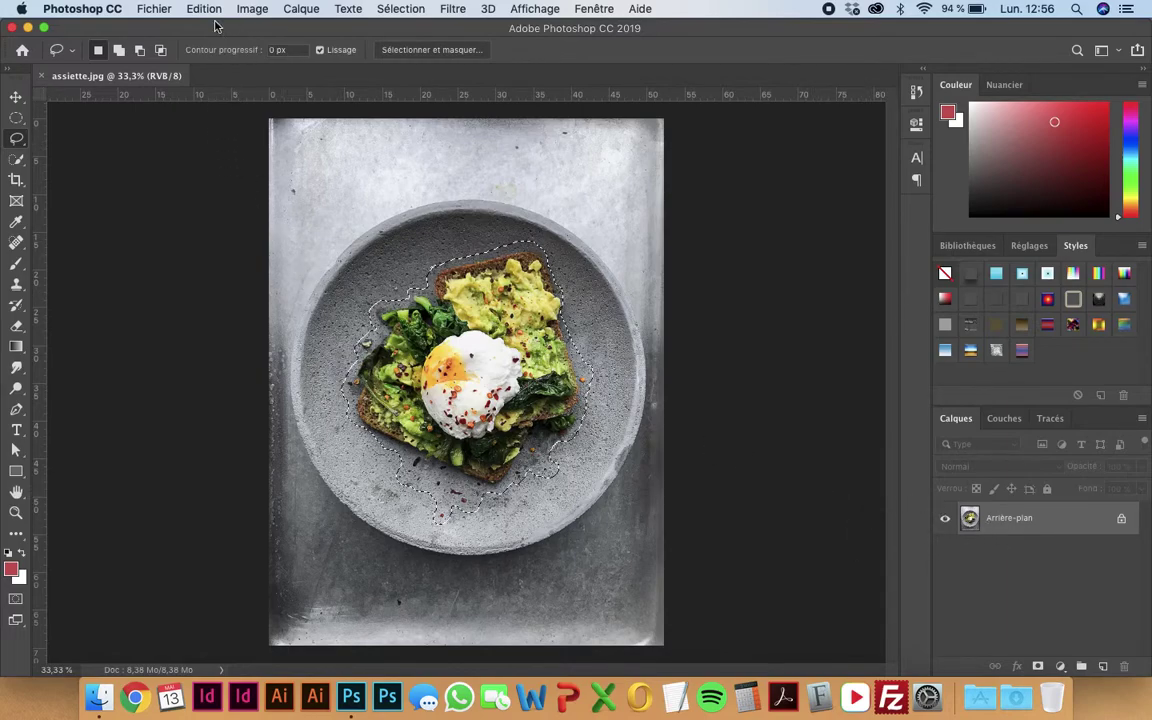
left_click(205, 12)
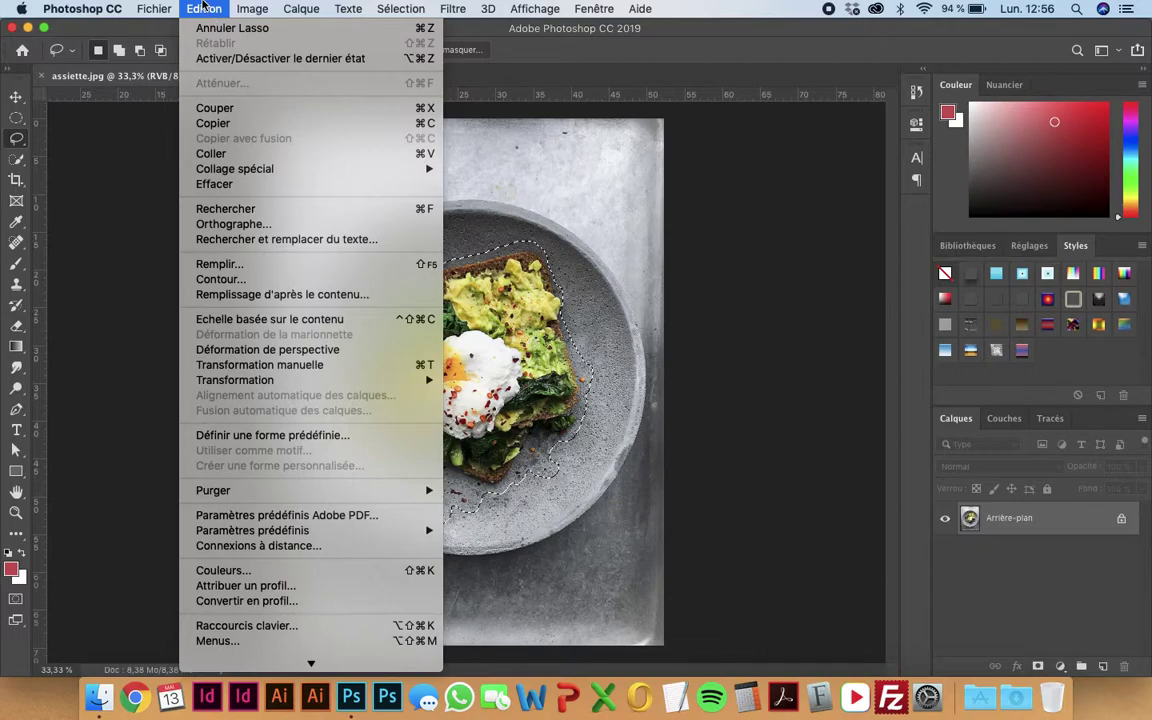
Launch Content-Aware Fill on the toast selection and brush the top-left corner out of sampling
left_click(258, 295)
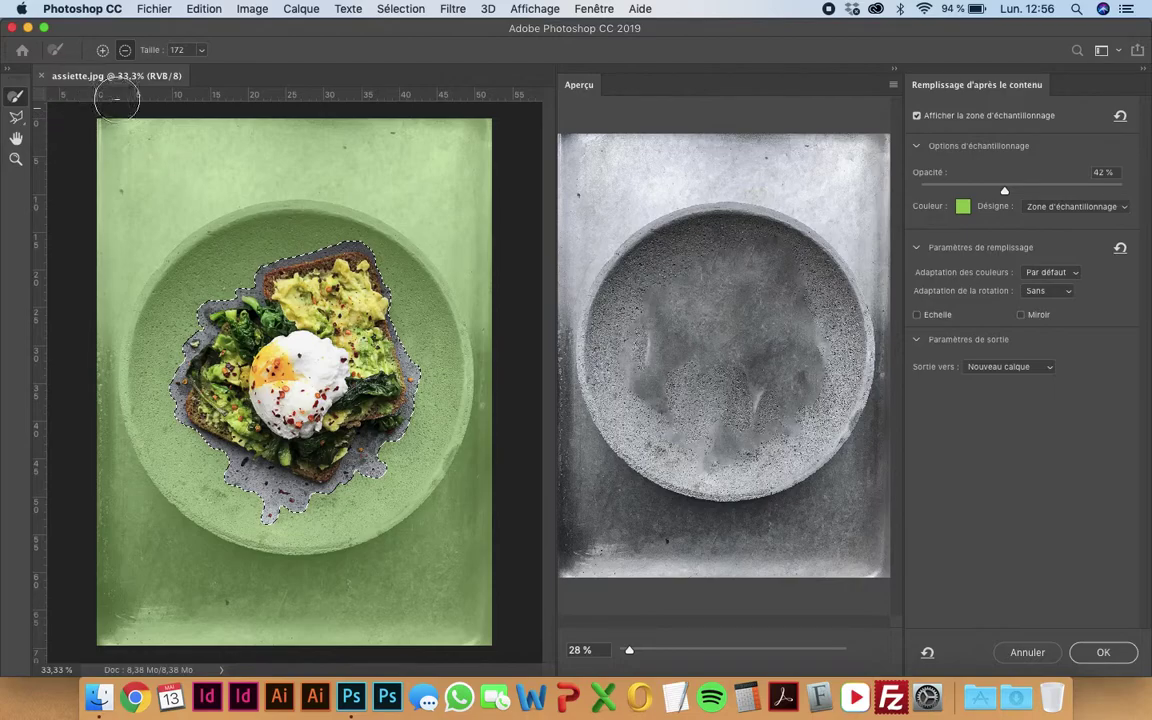
left_click(17, 100)
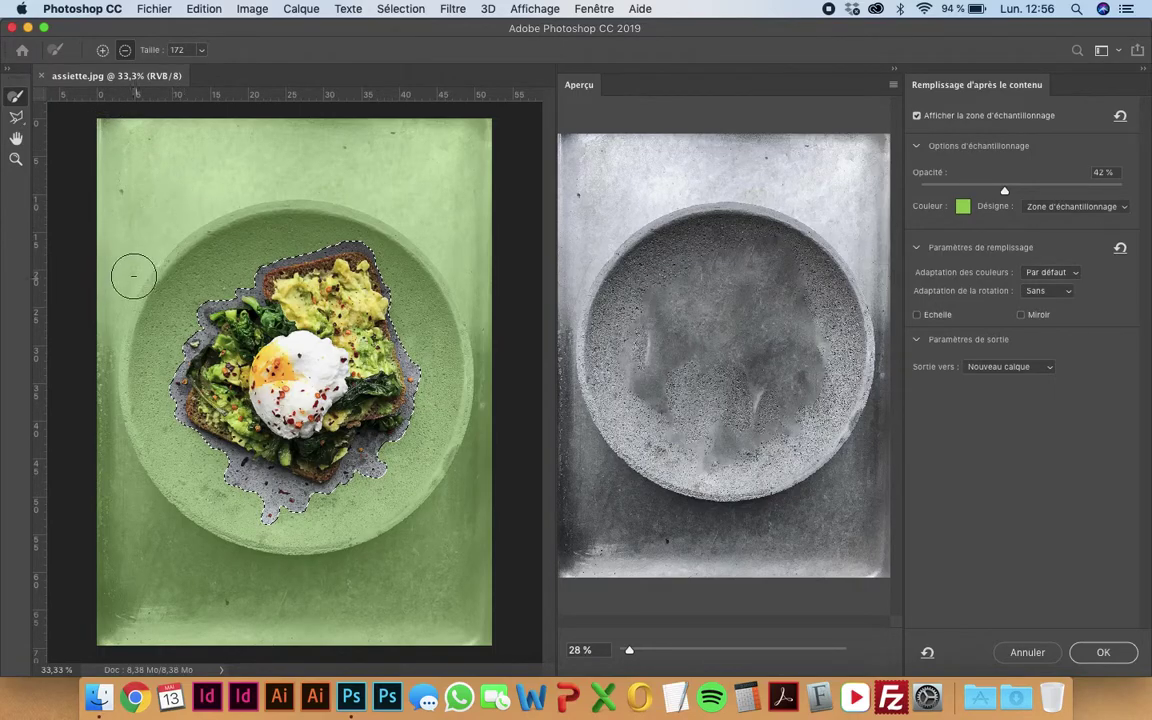
left_click(110, 130)
Erase the tray areas from the sampling overlay and apply the fill to a new layer
mouse_move(105, 128)
left_mouse_down()
mouse_move(121, 147)
mouse_move(226, 113)
mouse_move(85, 255)
mouse_move(263, 177)
mouse_move(200, 180)
mouse_move(386, 116)
mouse_move(488, 134)
mouse_move(258, 196)
mouse_move(488, 198)
mouse_move(365, 159)
mouse_move(301, 175)
mouse_move(463, 265)
mouse_move(476, 249)
mouse_move(494, 303)
mouse_move(476, 625)
mouse_move(437, 496)
mouse_move(404, 564)
mouse_move(342, 617)
mouse_move(90, 630)
mouse_move(309, 591)
mouse_move(300, 585)
mouse_move(417, 514)
mouse_move(175, 586)
mouse_move(93, 530)
mouse_move(213, 568)
mouse_move(257, 548)
mouse_move(116, 514)
mouse_move(108, 476)
mouse_move(160, 521)
mouse_move(90, 411)
mouse_move(141, 249)
mouse_move(111, 360)
mouse_move(134, 463)
mouse_move(226, 553)
mouse_move(318, 568)
mouse_move(398, 458)
mouse_move(446, 502)
left_mouse_up()
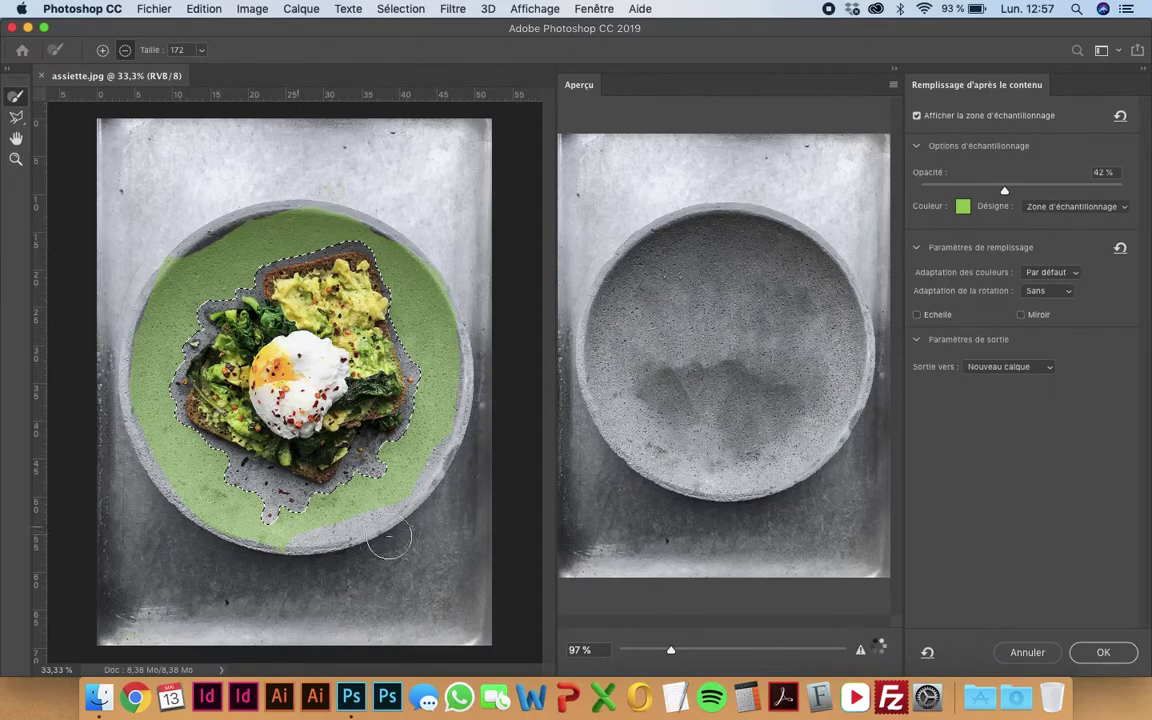
left_click_drag(455, 485, 507, 535)
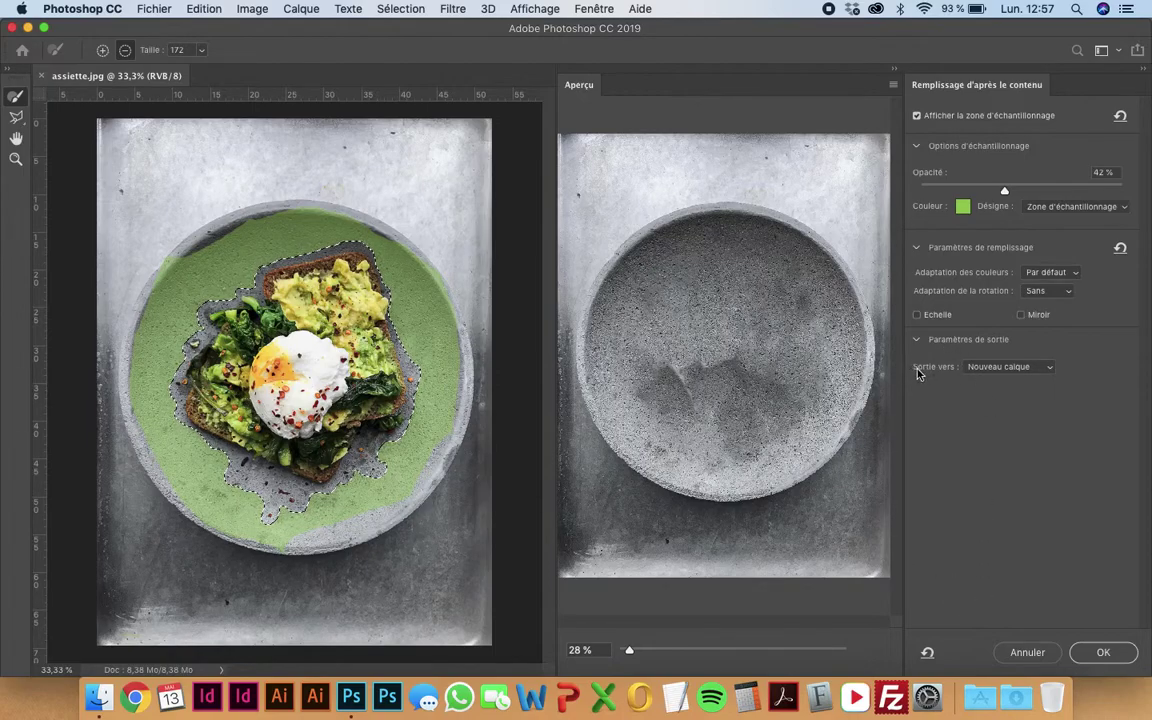
left_click(1047, 372)
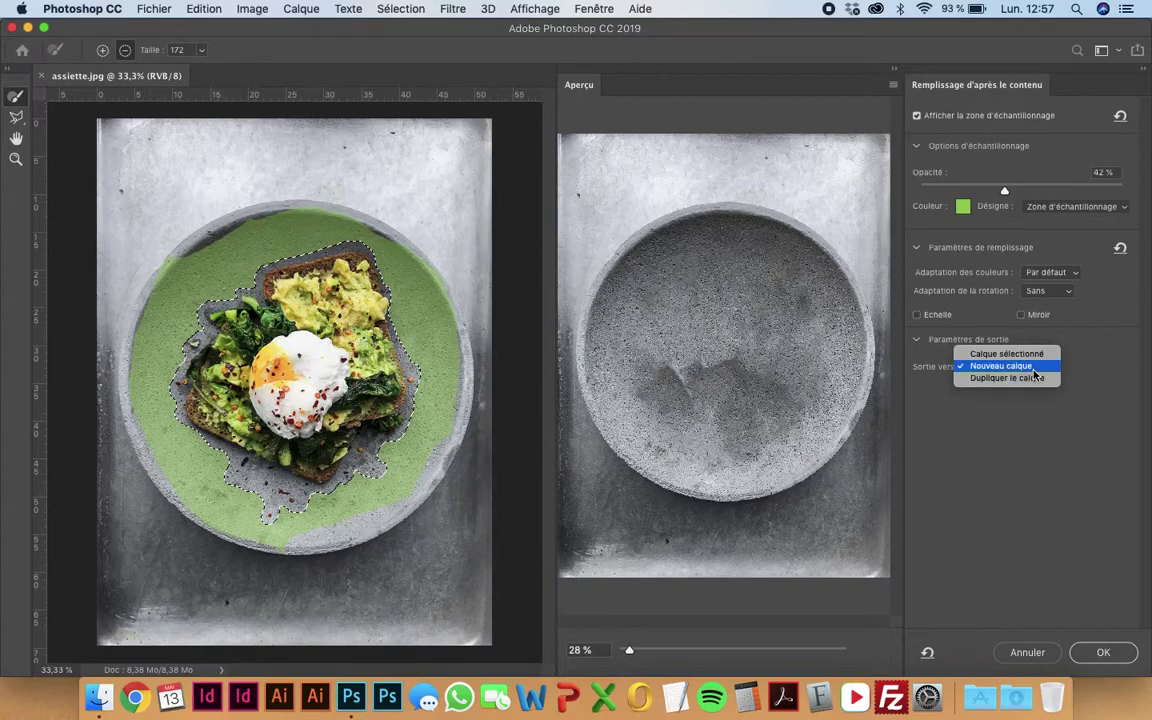
left_click(1055, 375)
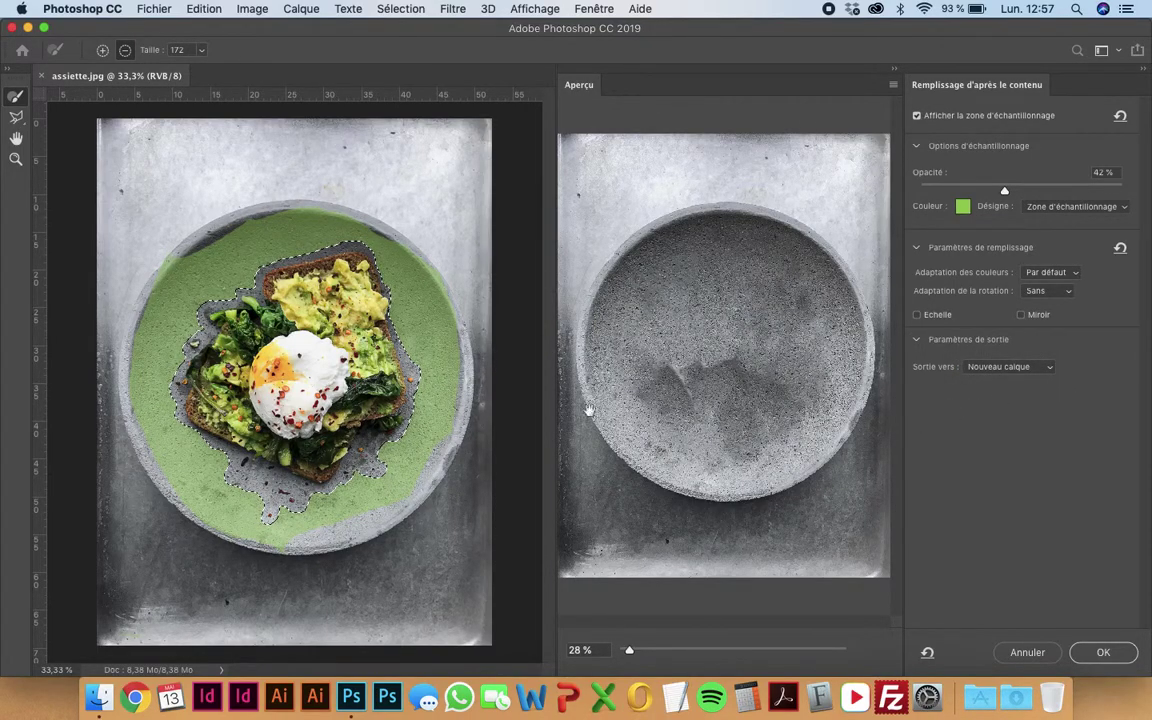
left_click(1097, 658)
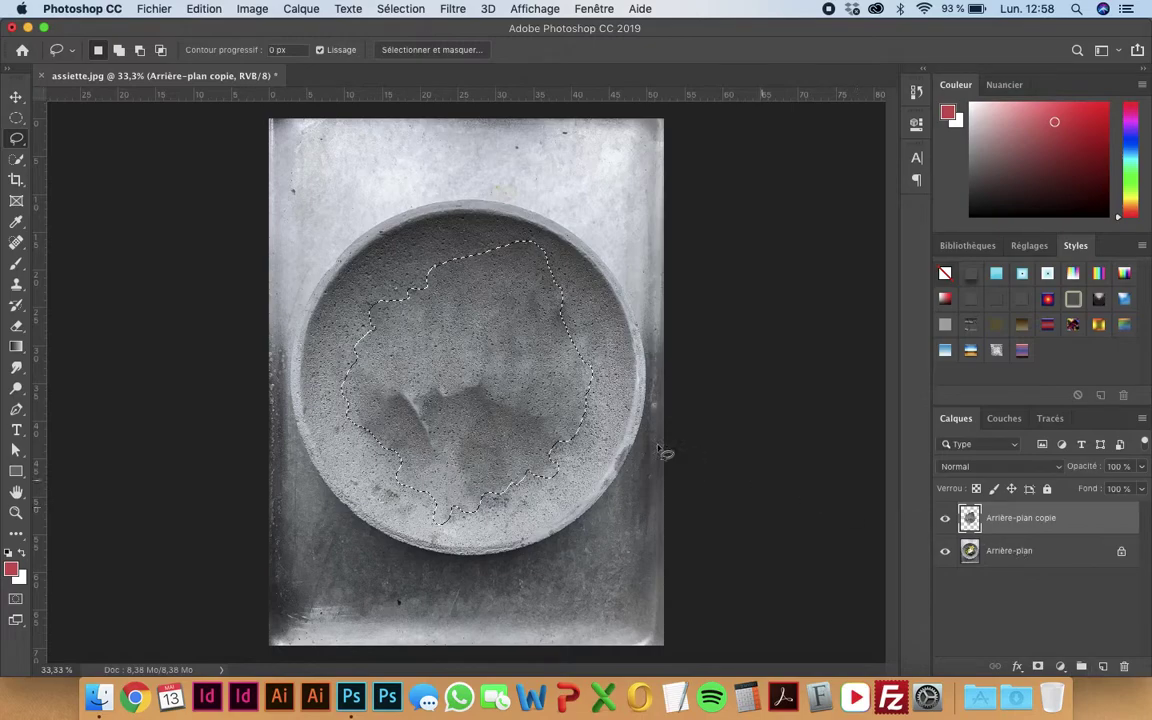
Deselect and toggle the layer visibility to compare the filled plate with the original
key("super+d")
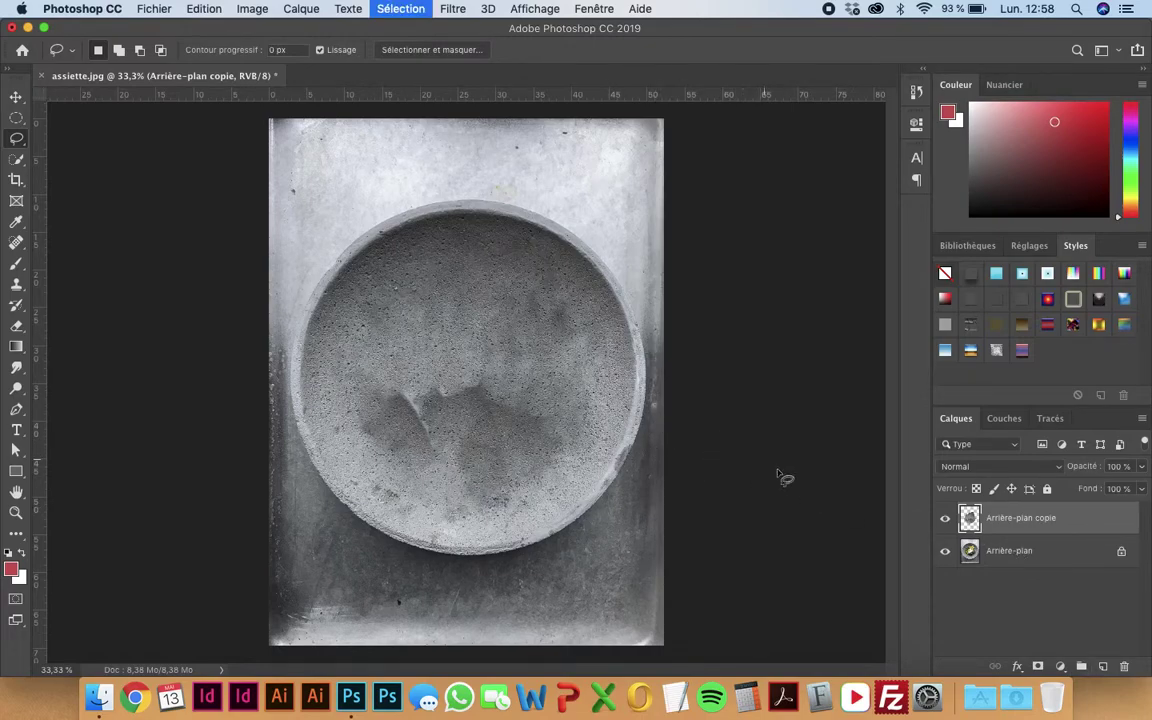
left_click(945, 552)
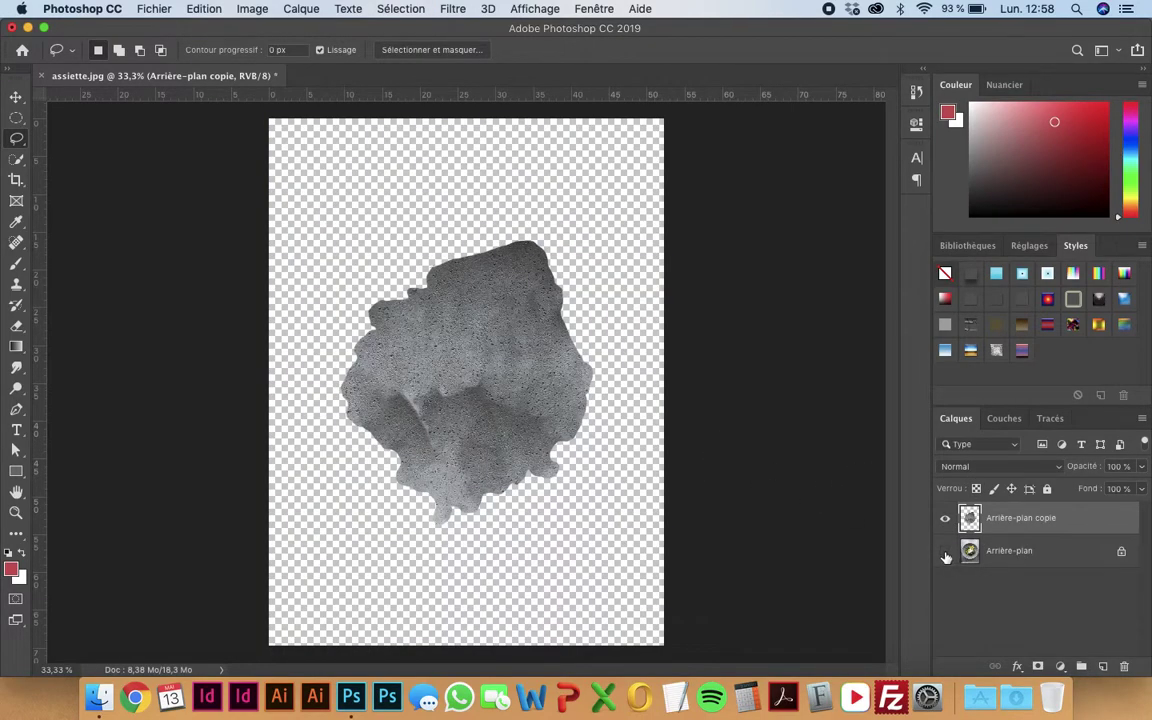
left_click(946, 553)
left_click(946, 519)
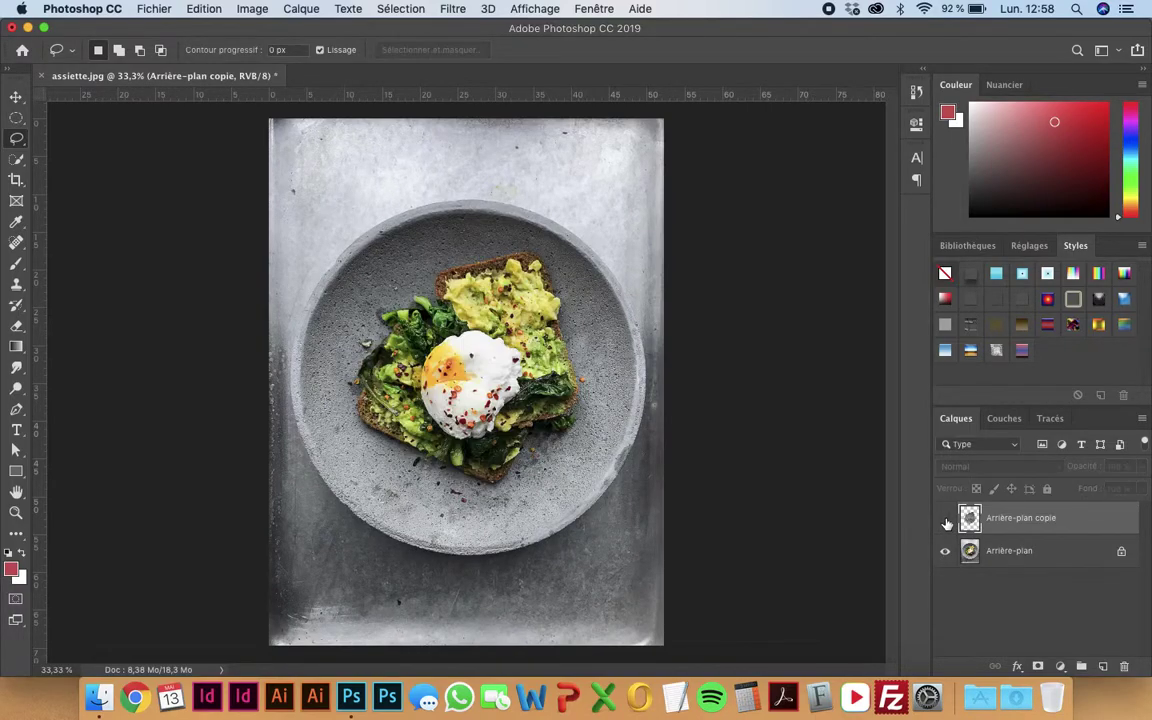
left_click(945, 520)
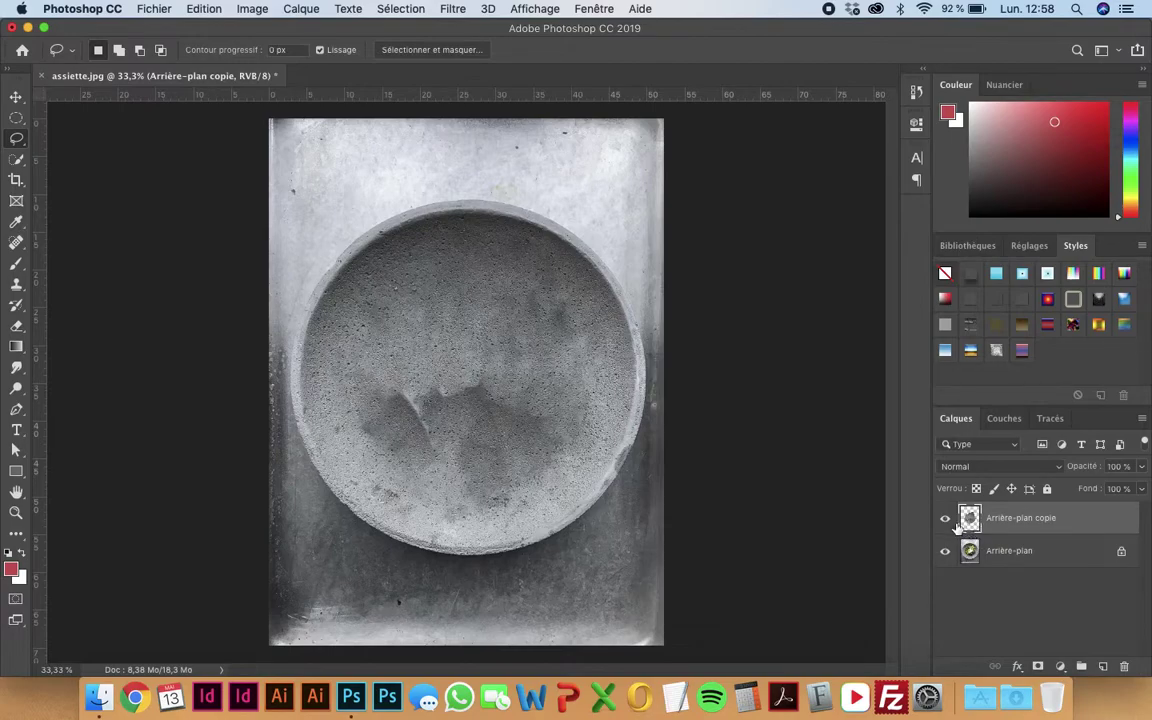
Patch the dark stain on the plate with clean texture from above, then deselect
left_click(17, 242)
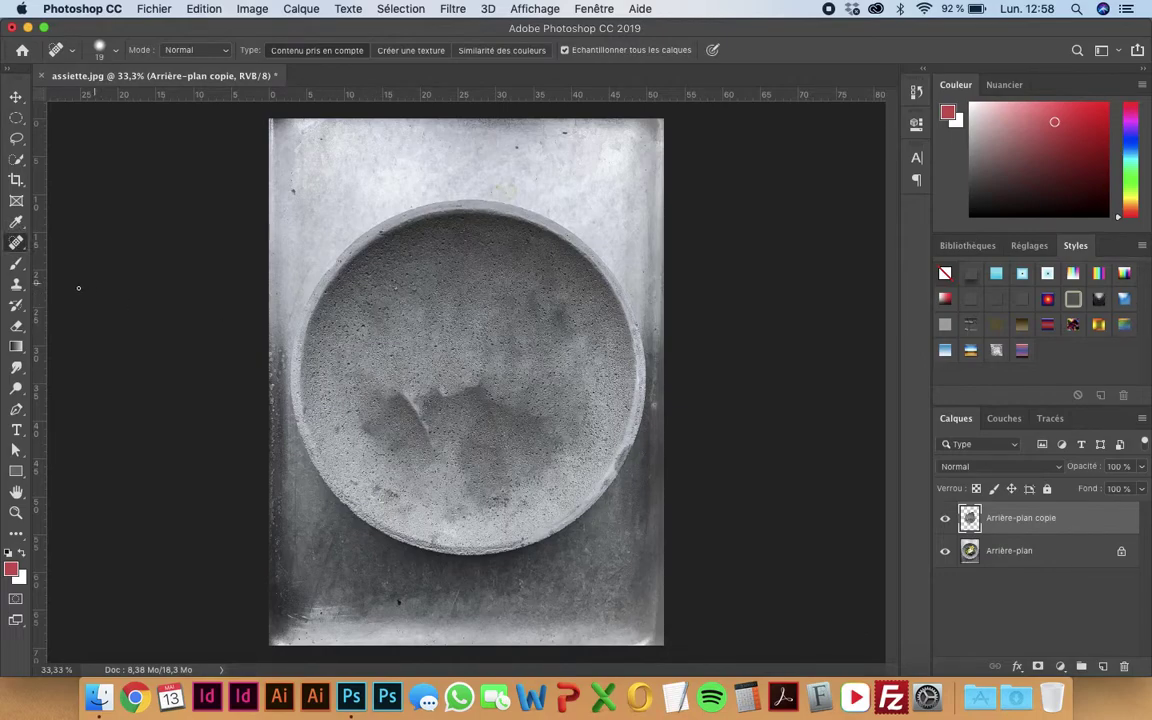
right_click(17, 242)
left_click(90, 267)
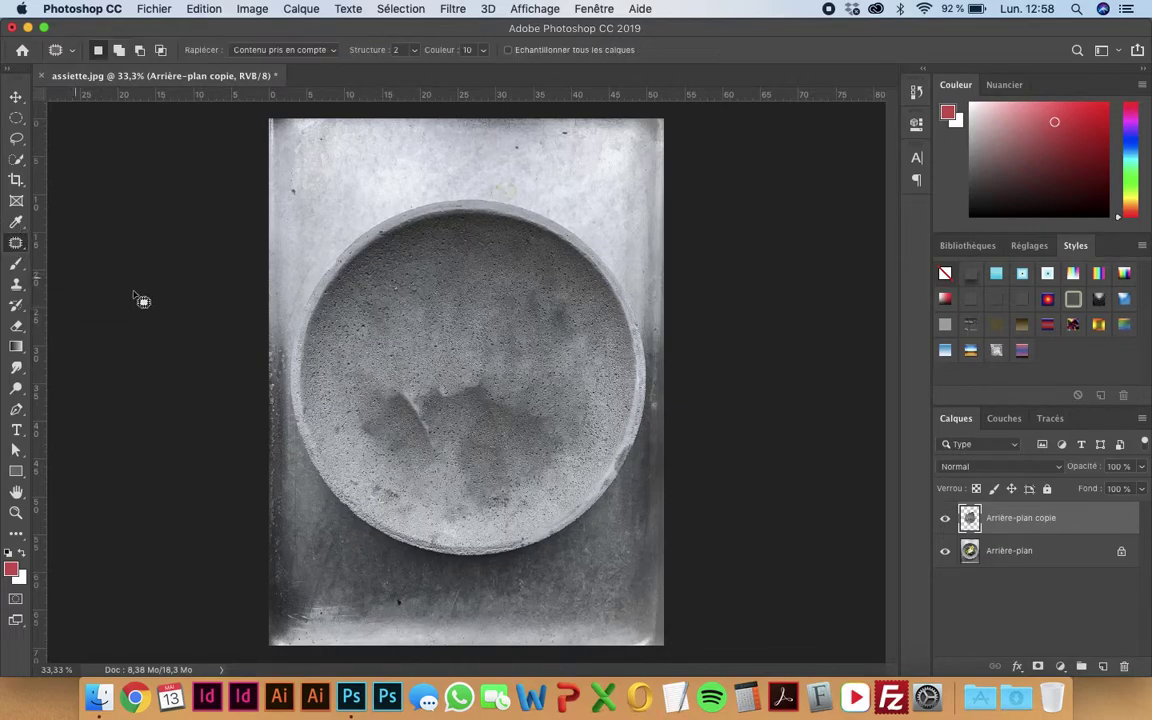
left_click_drag(388, 388, 392, 392)
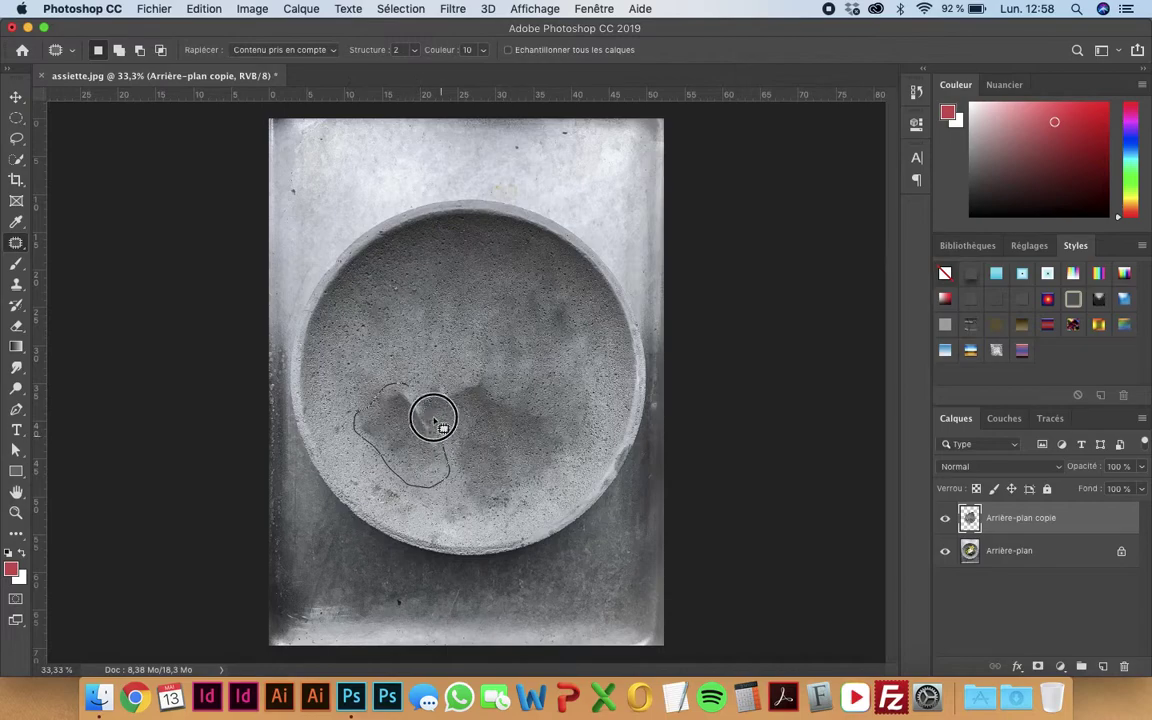
mouse_move(418, 447)
left_mouse_down()
mouse_move(433, 334)
mouse_move(420, 330)
left_mouse_up()
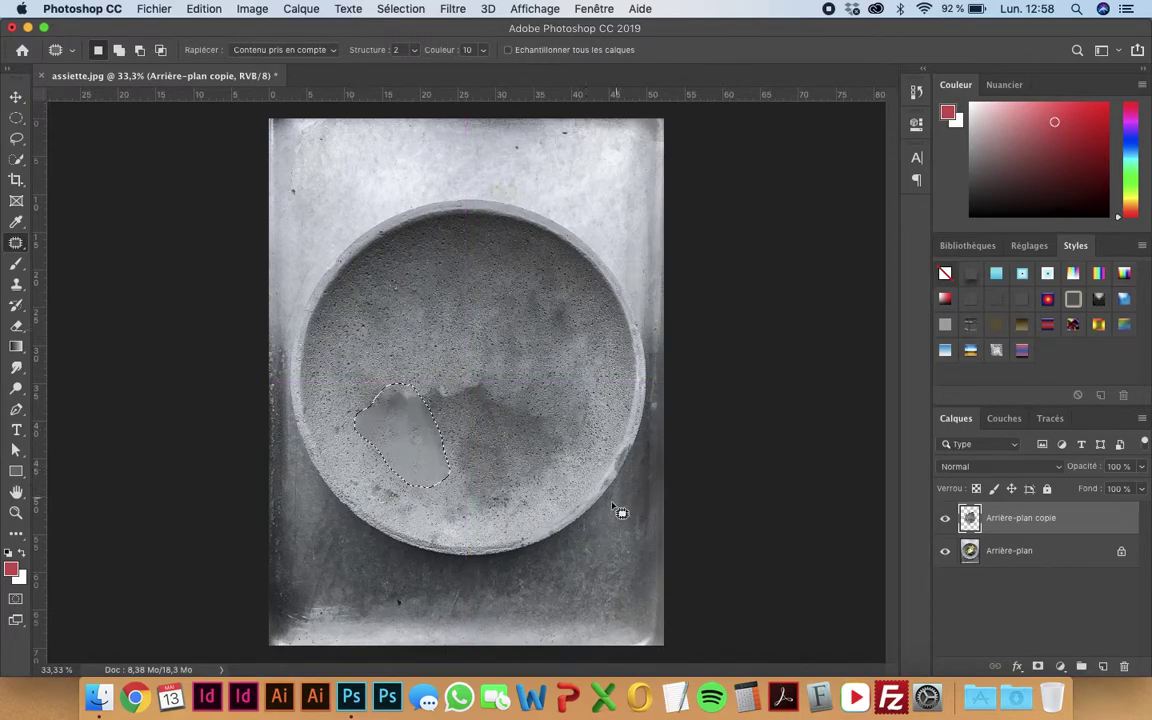
key("super+d")
Close assiette.jpg without saving and open Charlie.jpg in Photoshop
left_click(12, 28)
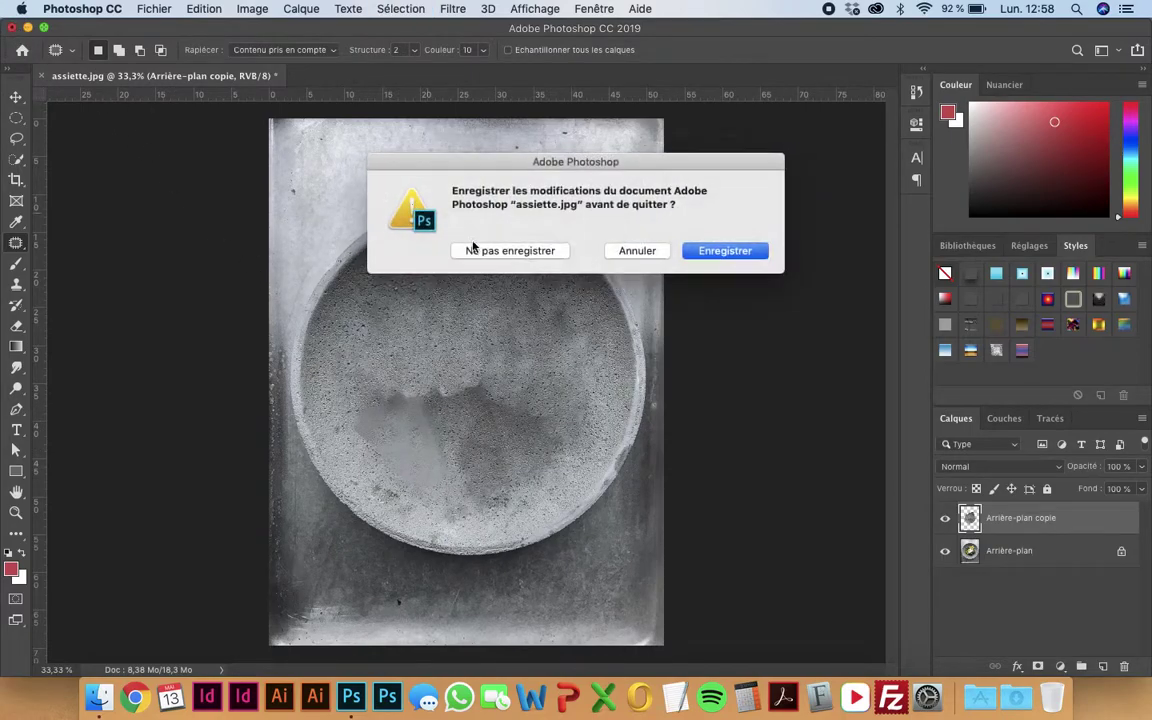
left_click(496, 253)
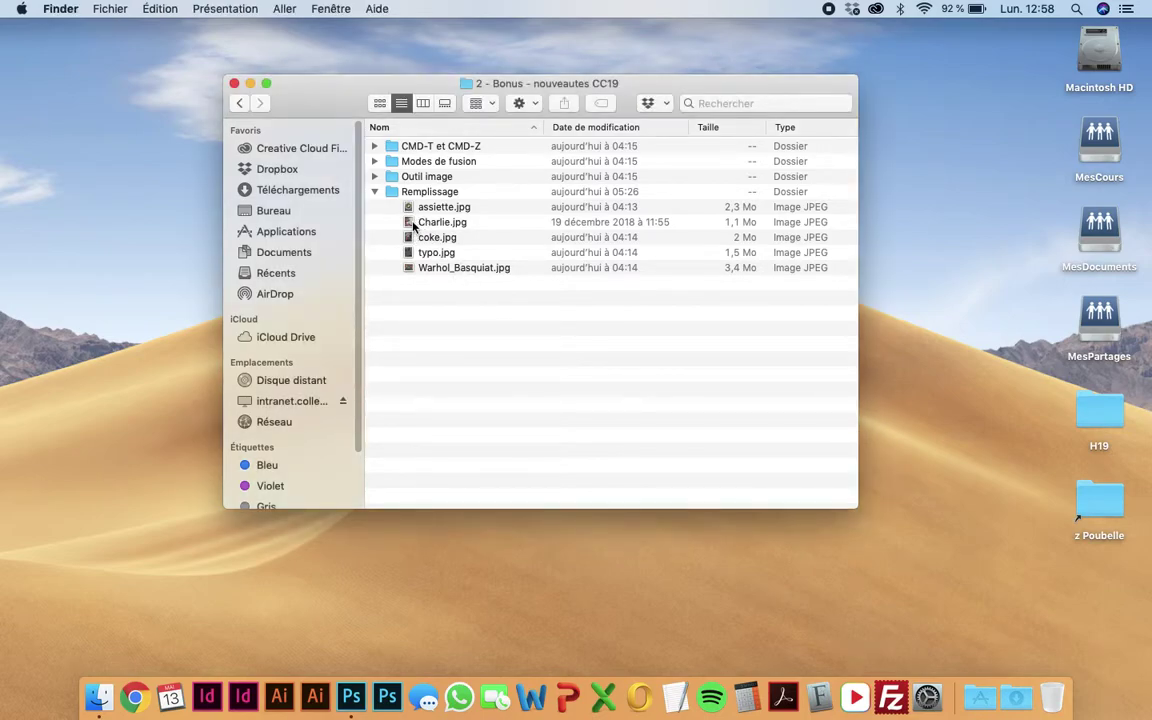
left_click_drag(409, 224, 347, 700)
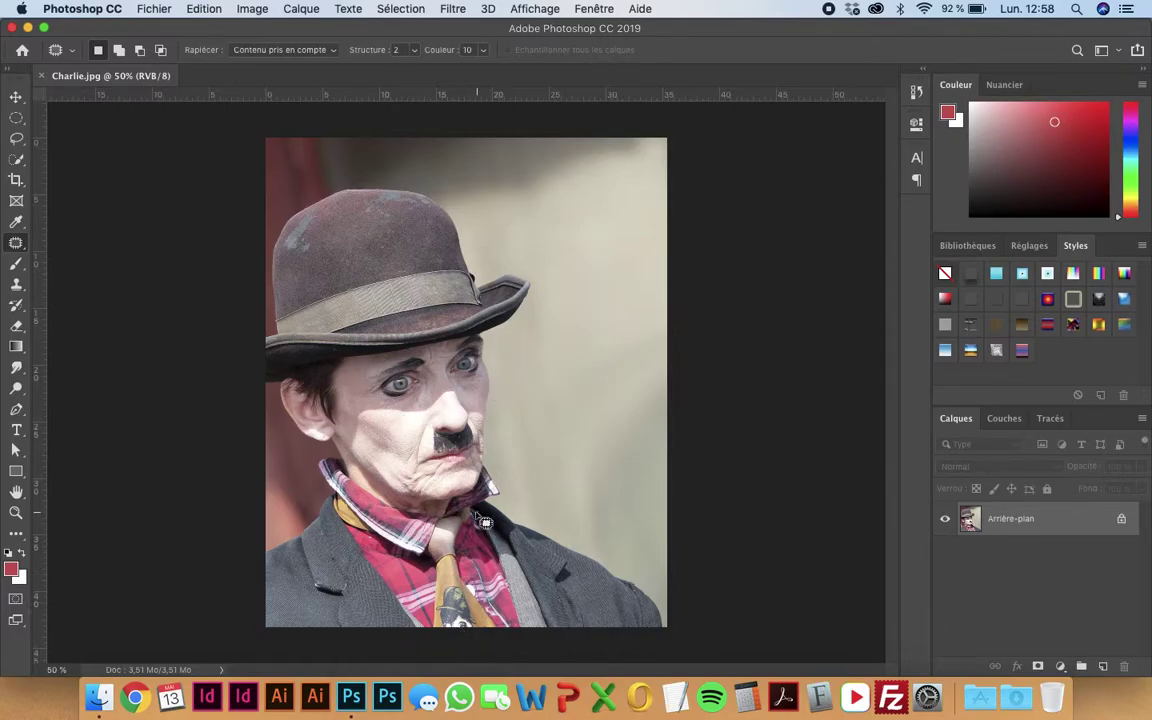
Zoom to 200% and pan to the printed figure on the tie
key("super+plus")
key("super+plus")
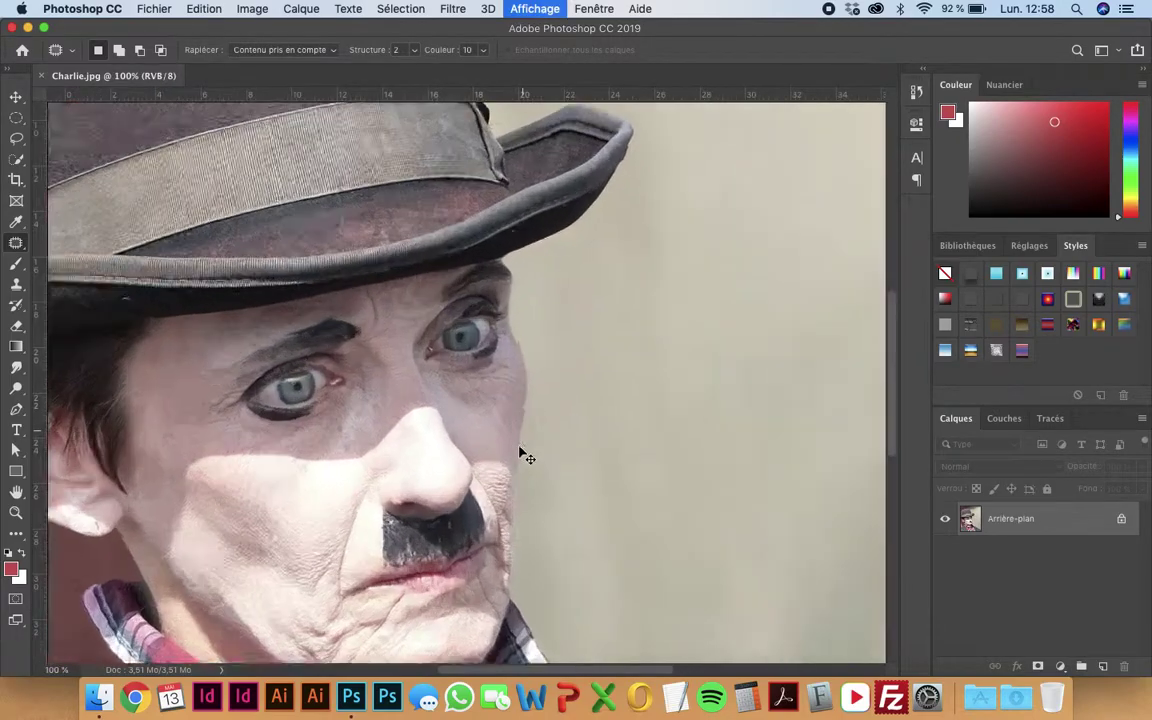
key("super+plus")
left_click_drag(479, 593, 517, 265)
left_click_drag(517, 600, 517, 110)
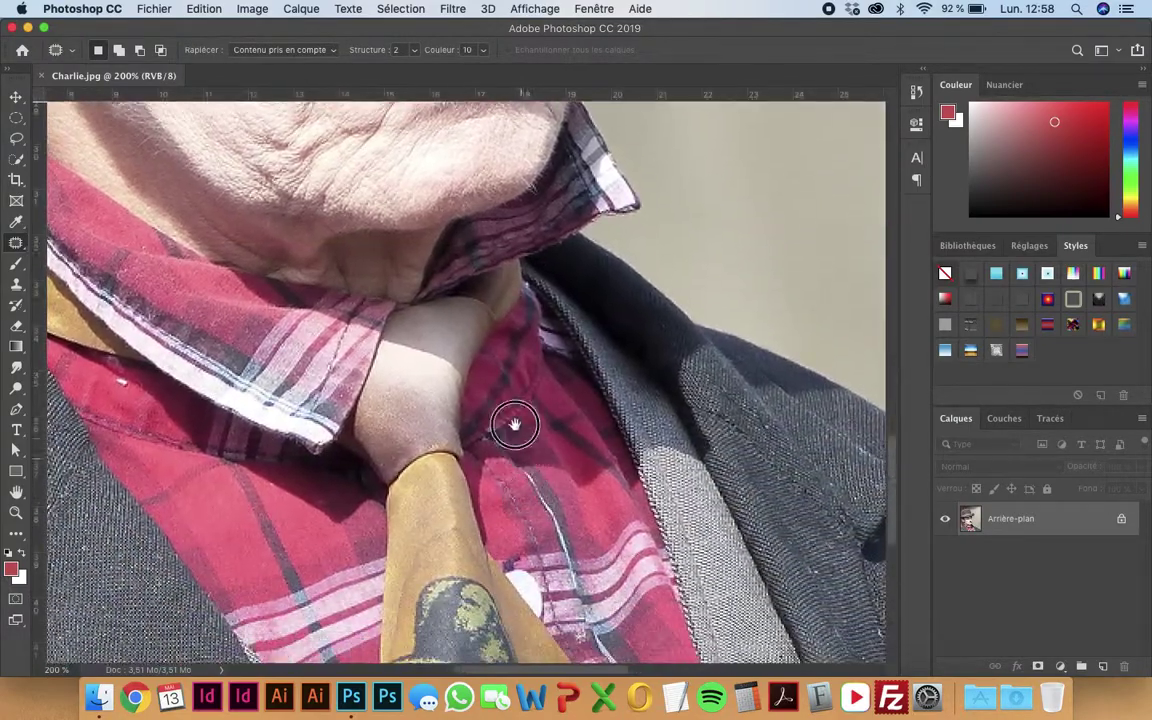
left_click_drag(517, 419, 487, 224)
key("super+r")
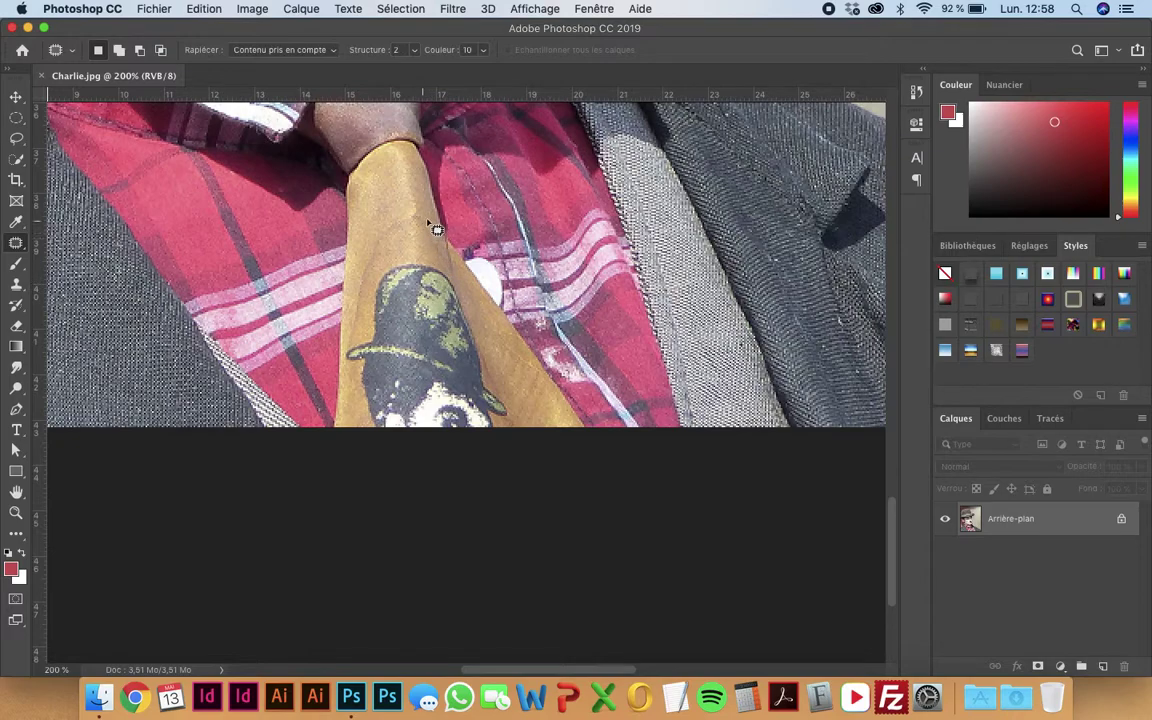
Lasso around the tie's printed figure, then zoom back out to 100%
left_click(16, 138)
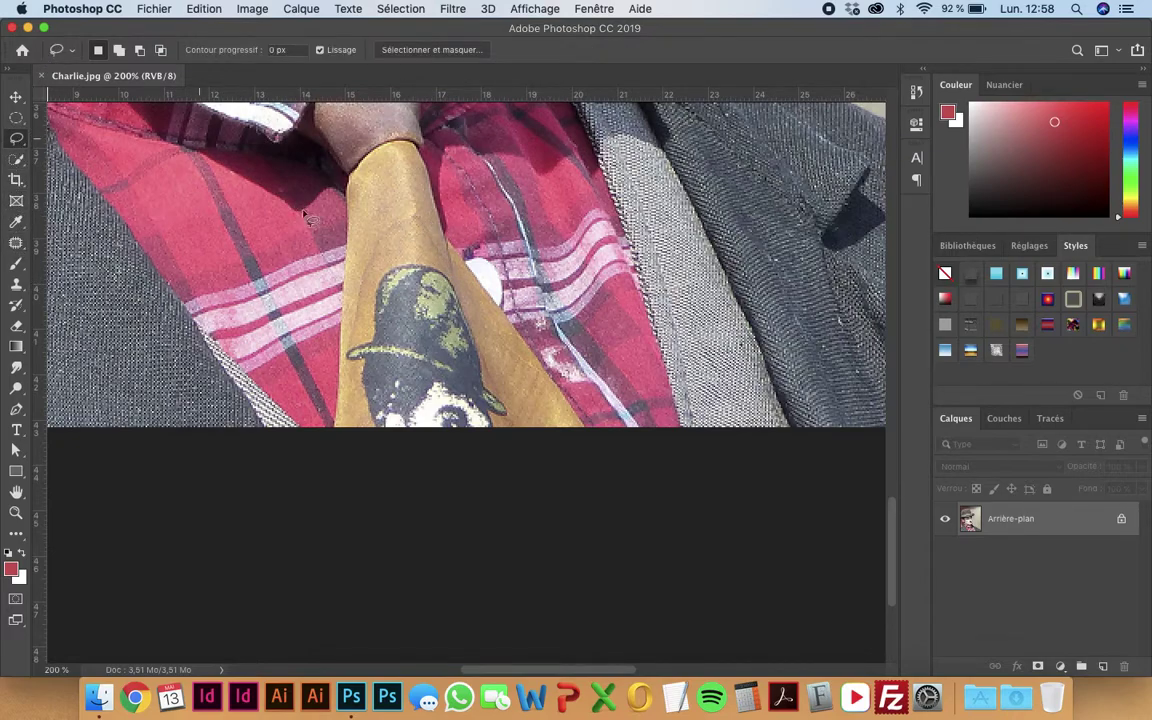
mouse_move(393, 266)
left_mouse_down()
mouse_move(345, 355)
mouse_move(456, 447)
mouse_move(500, 430)
mouse_move(508, 404)
mouse_move(460, 290)
mouse_move(429, 257)
mouse_move(396, 252)
mouse_move(397, 267)
left_mouse_up()
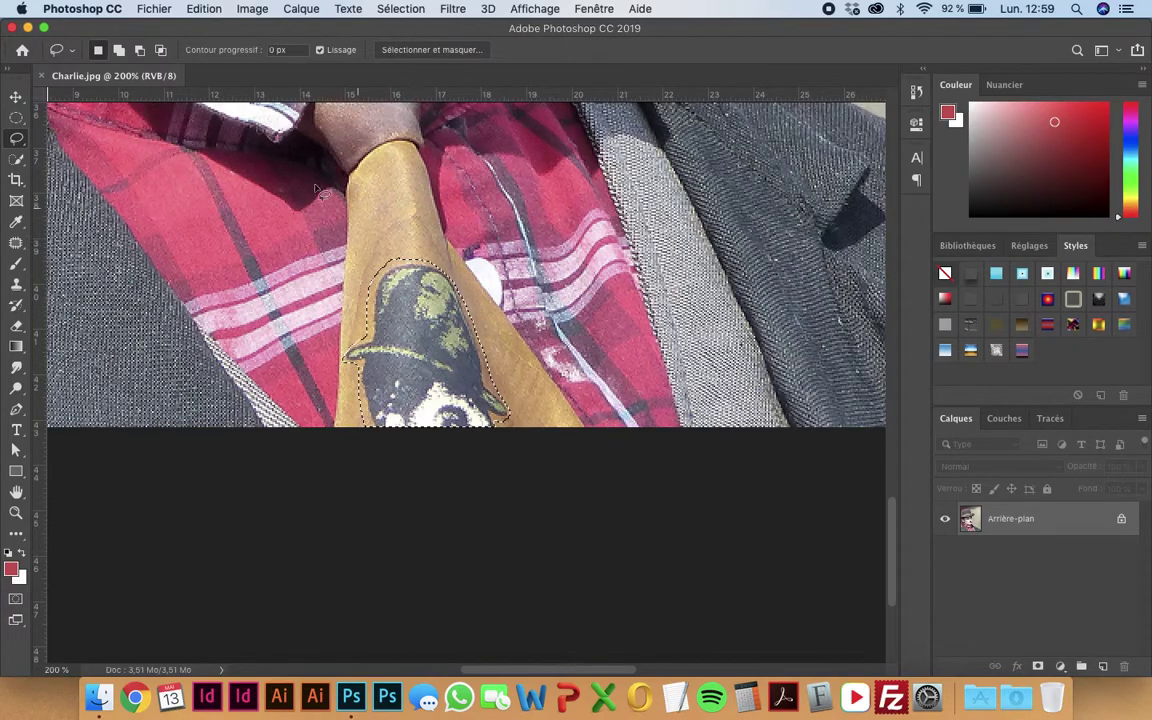
key("super+minus")
key("super+minus")
key("super+minus")
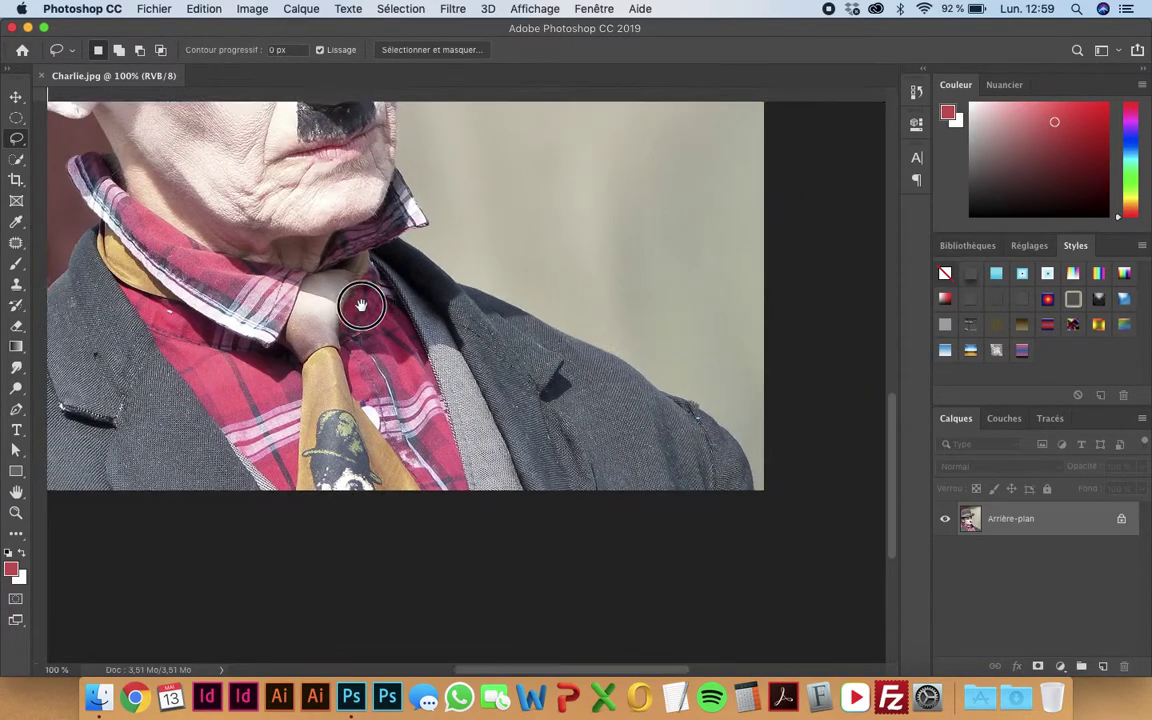
left_click(203, 8)
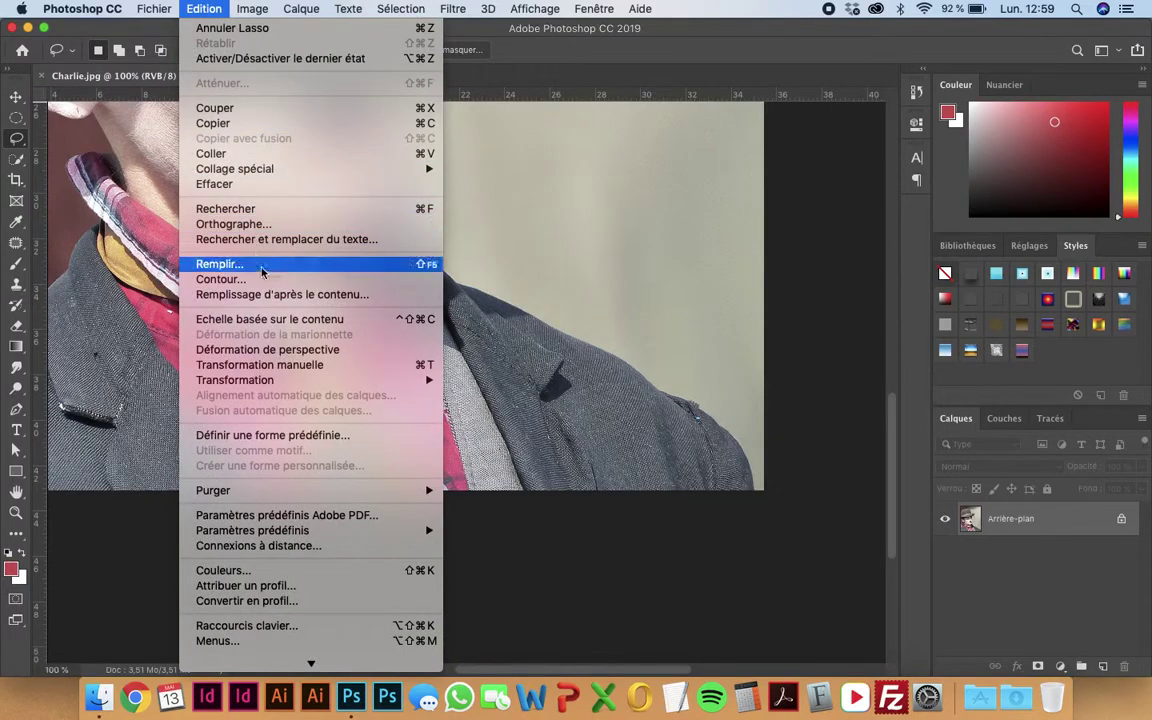
Start a content-aware fill and erase chin, collar and jacket from sampling with an 86 brush
left_click(293, 295)
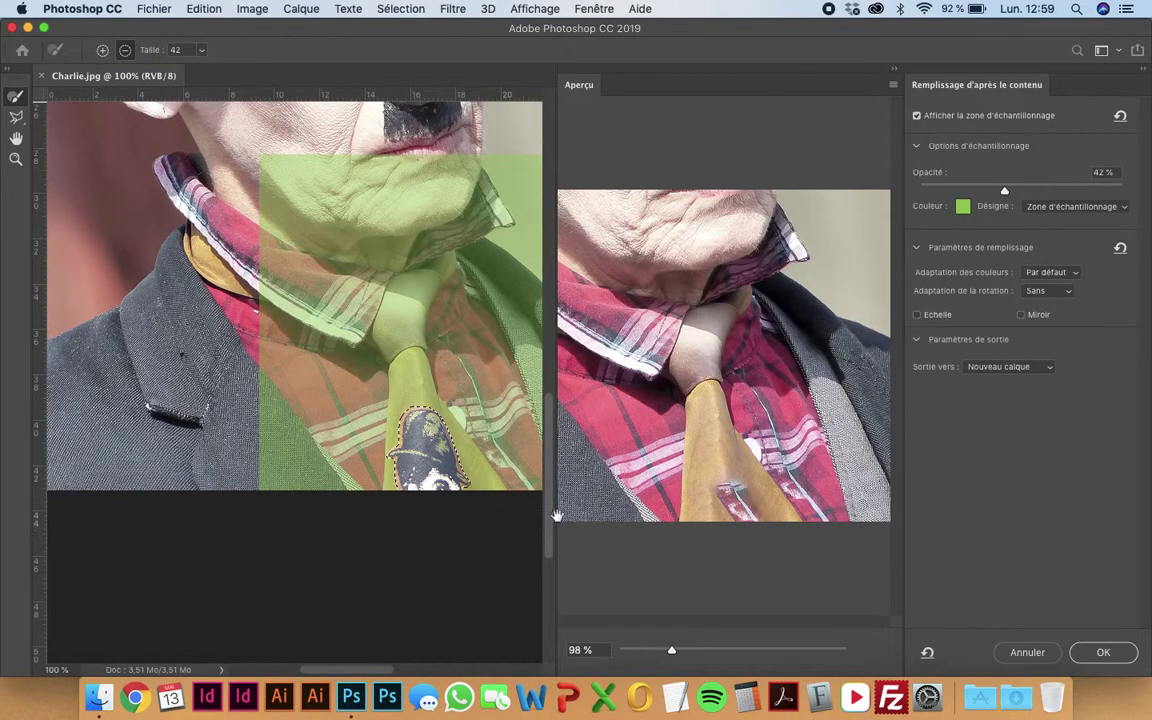
left_click_drag(421, 341, 240, 345)
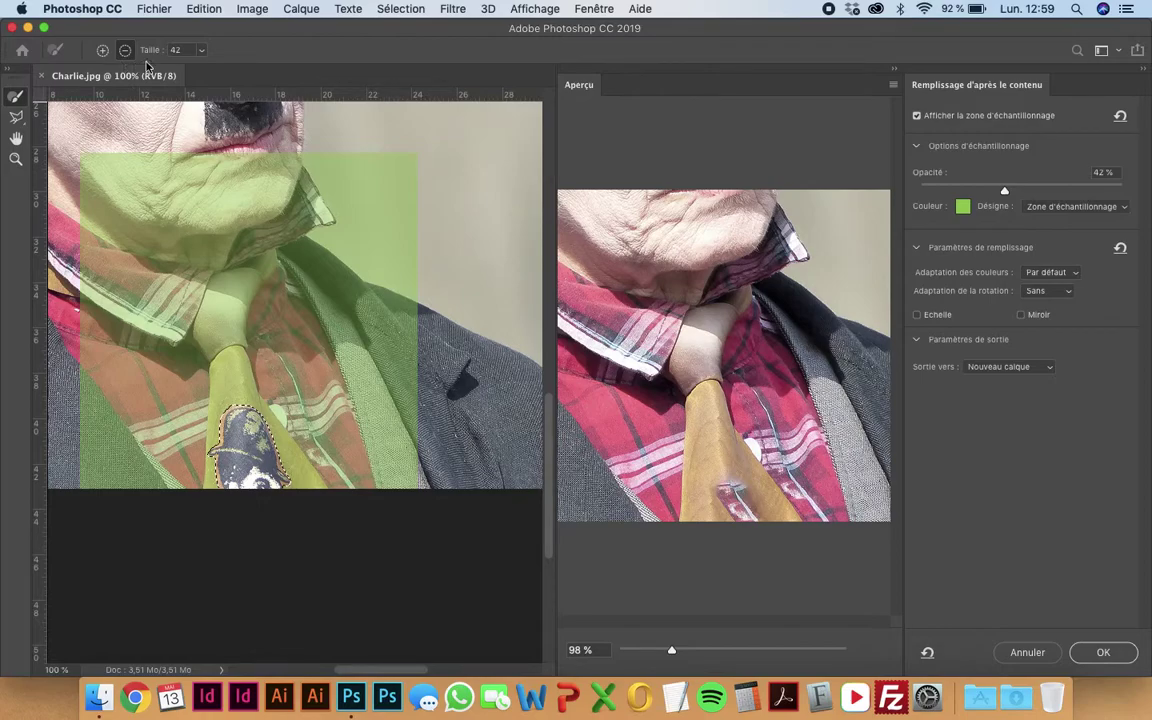
left_click(201, 49)
left_click_drag(214, 69, 231, 69)
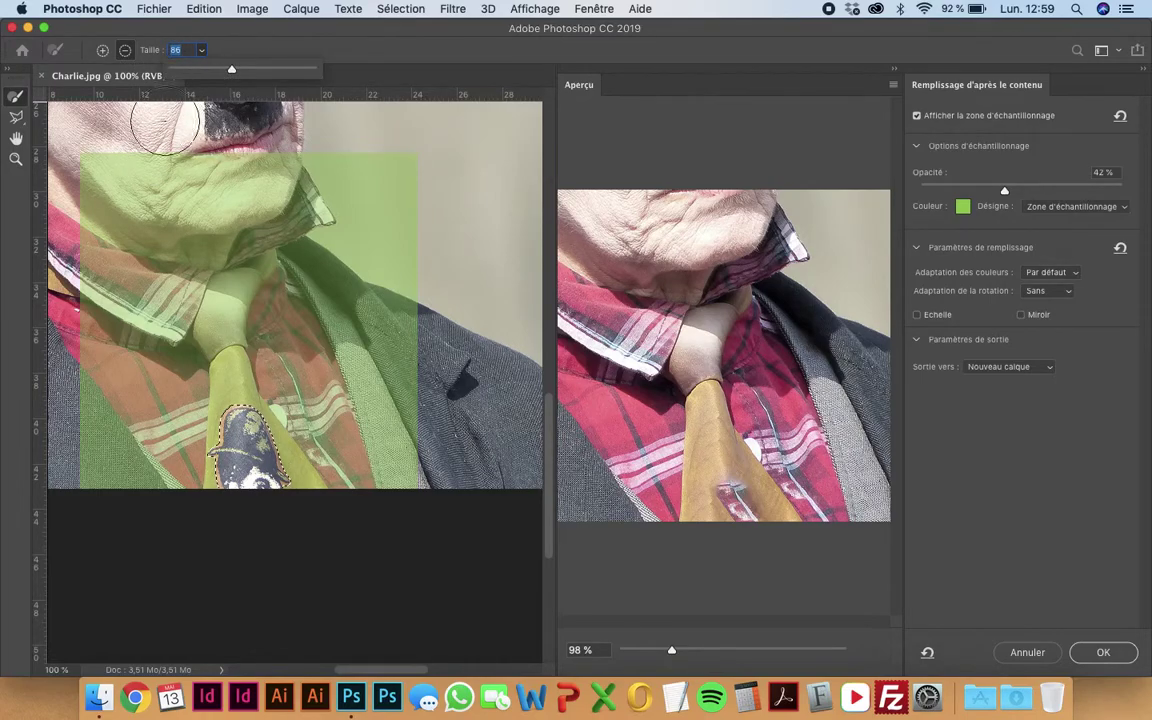
mouse_move(134, 147)
left_mouse_down()
mouse_move(347, 159)
mouse_move(296, 193)
mouse_move(98, 244)
mouse_move(218, 218)
mouse_move(249, 244)
mouse_move(446, 262)
mouse_move(193, 296)
mouse_move(193, 334)
mouse_move(236, 311)
mouse_move(393, 303)
mouse_move(283, 321)
mouse_move(283, 373)
mouse_move(324, 406)
mouse_move(362, 482)
mouse_move(393, 455)
mouse_move(347, 368)
mouse_move(406, 329)
left_mouse_up()
mouse_move(218, 244)
left_mouse_down()
mouse_move(116, 296)
mouse_move(90, 159)
mouse_move(116, 476)
mouse_move(151, 484)
mouse_move(172, 455)
mouse_move(180, 373)
mouse_move(167, 327)
mouse_move(141, 404)
mouse_move(165, 478)
left_mouse_up()
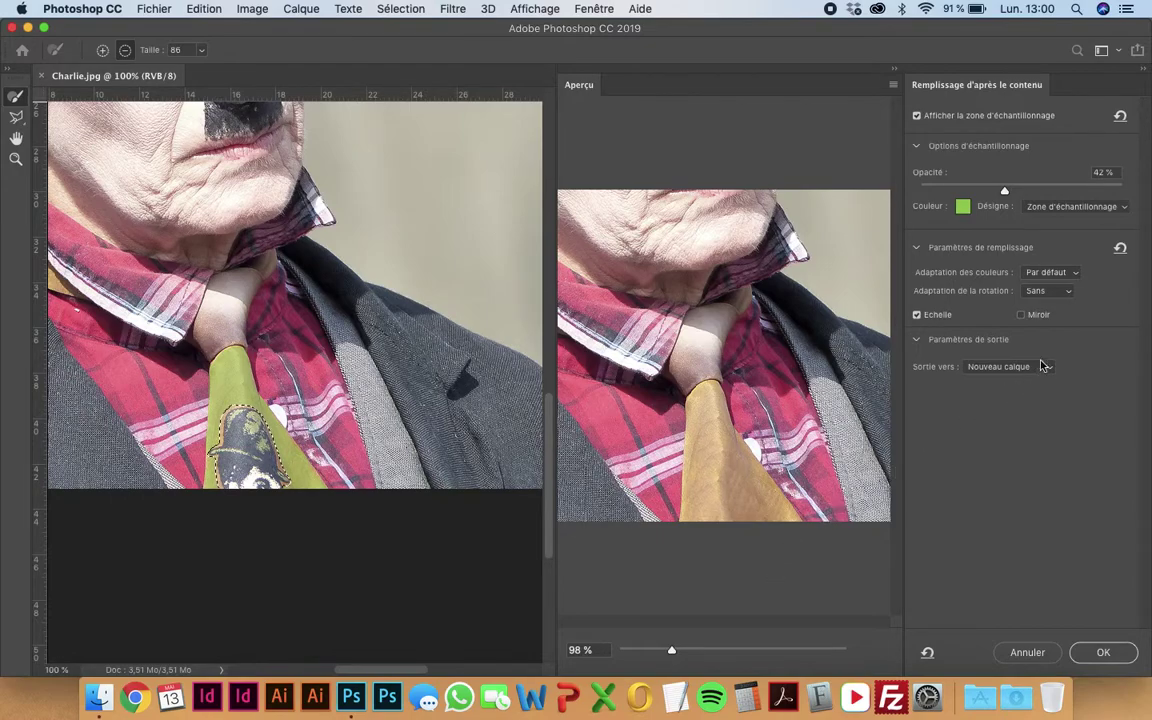
Set rotation adaptation to Maxi and apply the fill onto a new layer
left_click(1067, 292)
left_click(1067, 292)
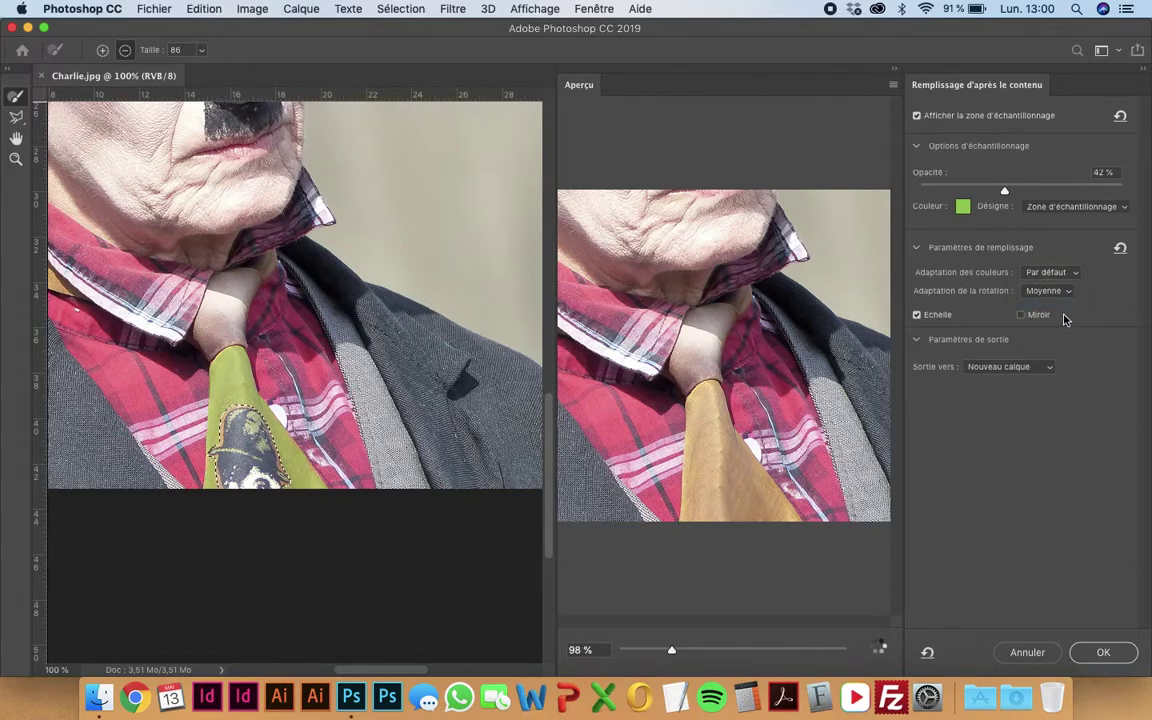
left_click(1065, 291)
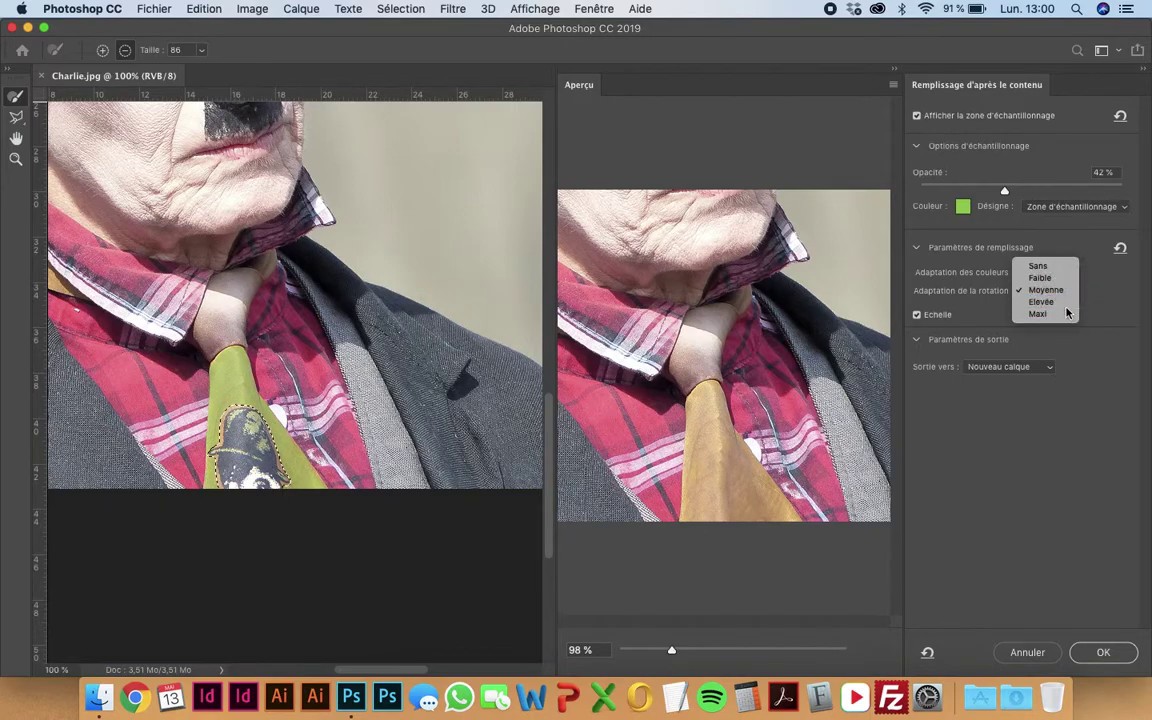
left_click(1066, 304)
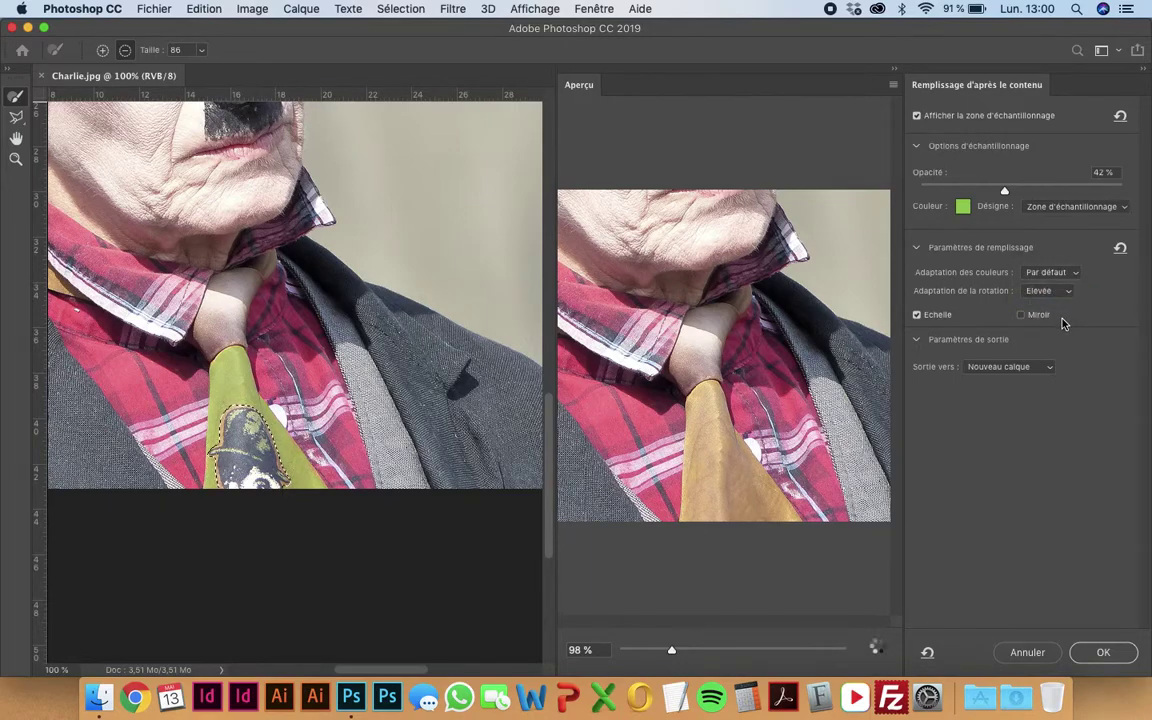
left_click(1066, 291)
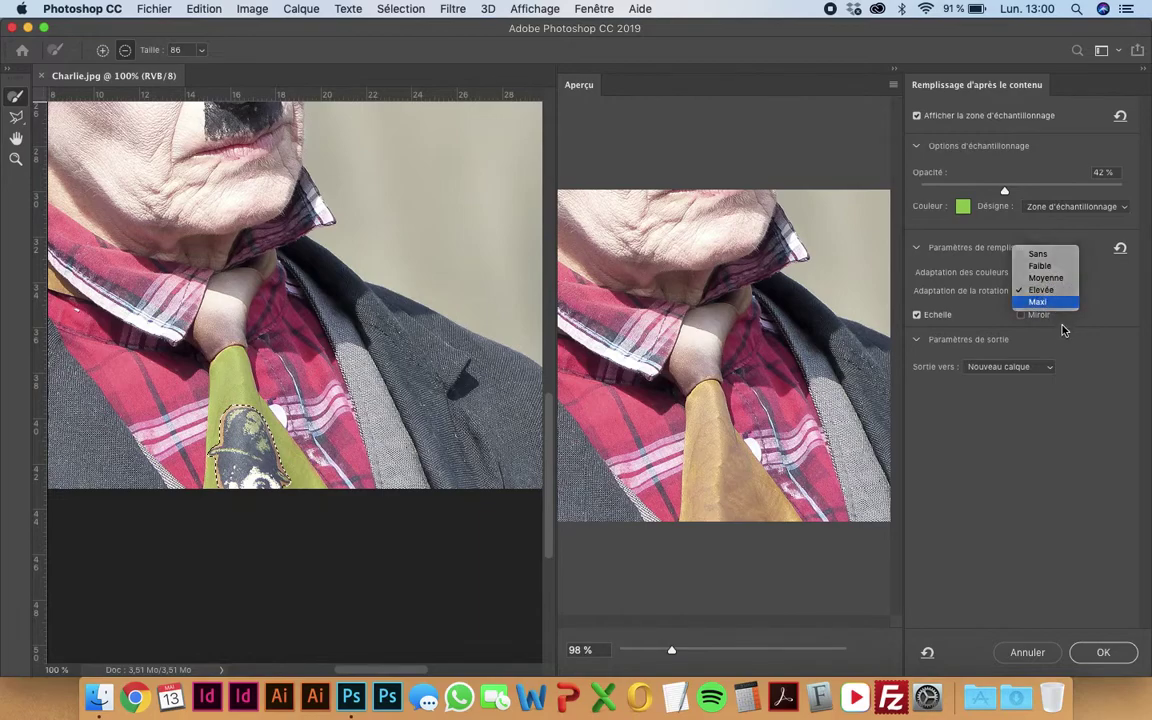
left_click(1045, 301)
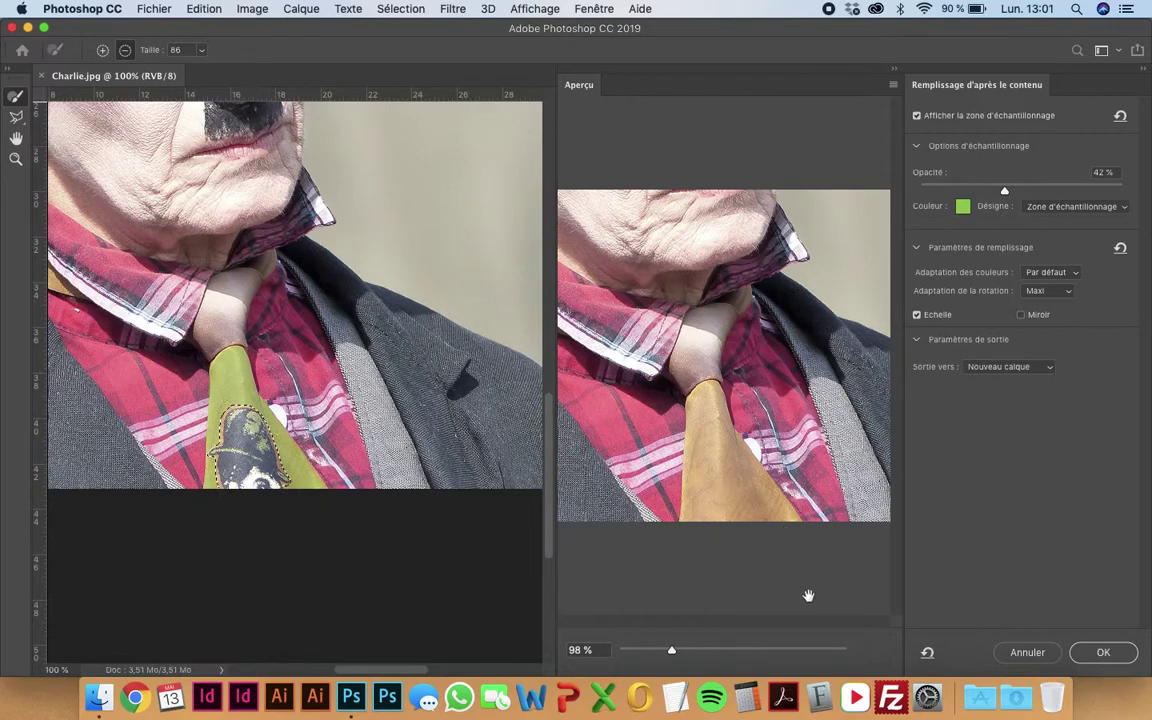
left_click(1095, 658)
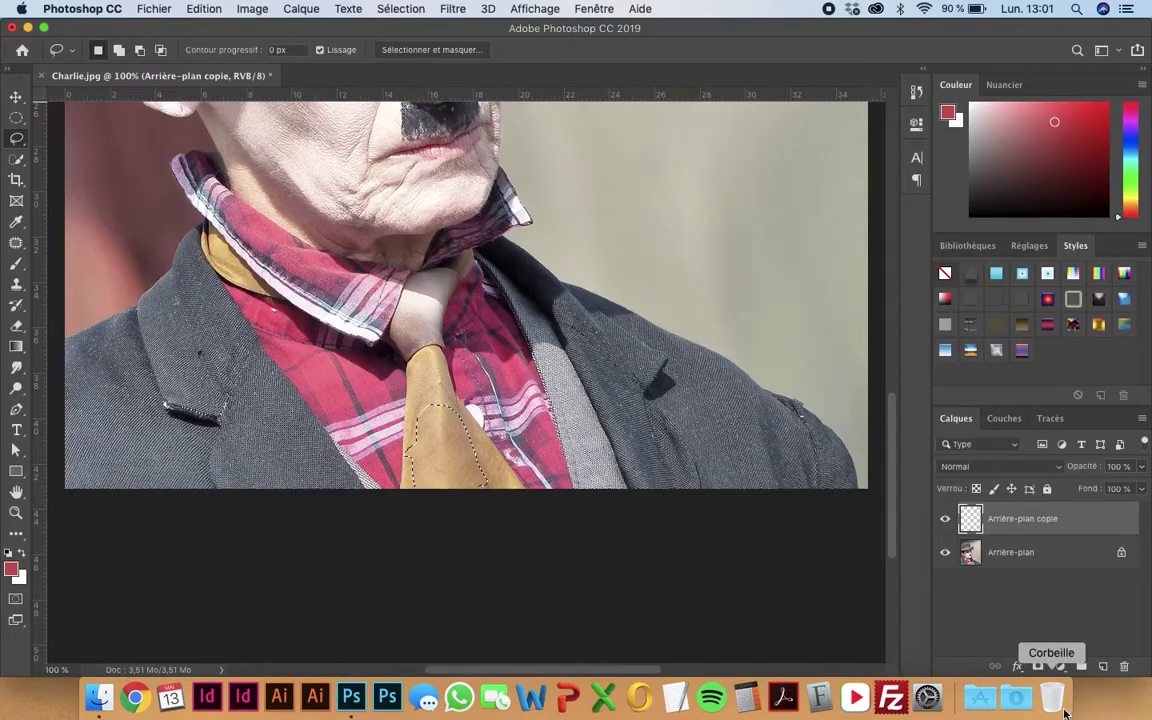
Toggle the layer visibility to compare the filled tie with the original
left_click(463, 482)
left_click(945, 519)
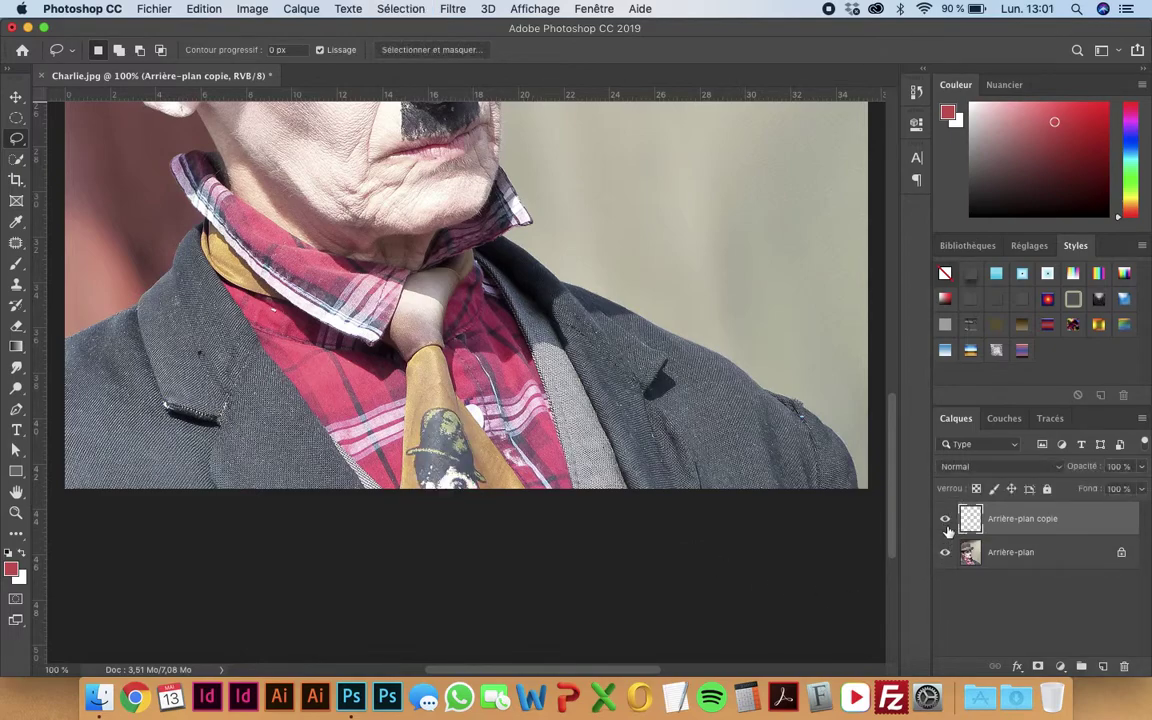
left_click(946, 522)
left_click(945, 553)
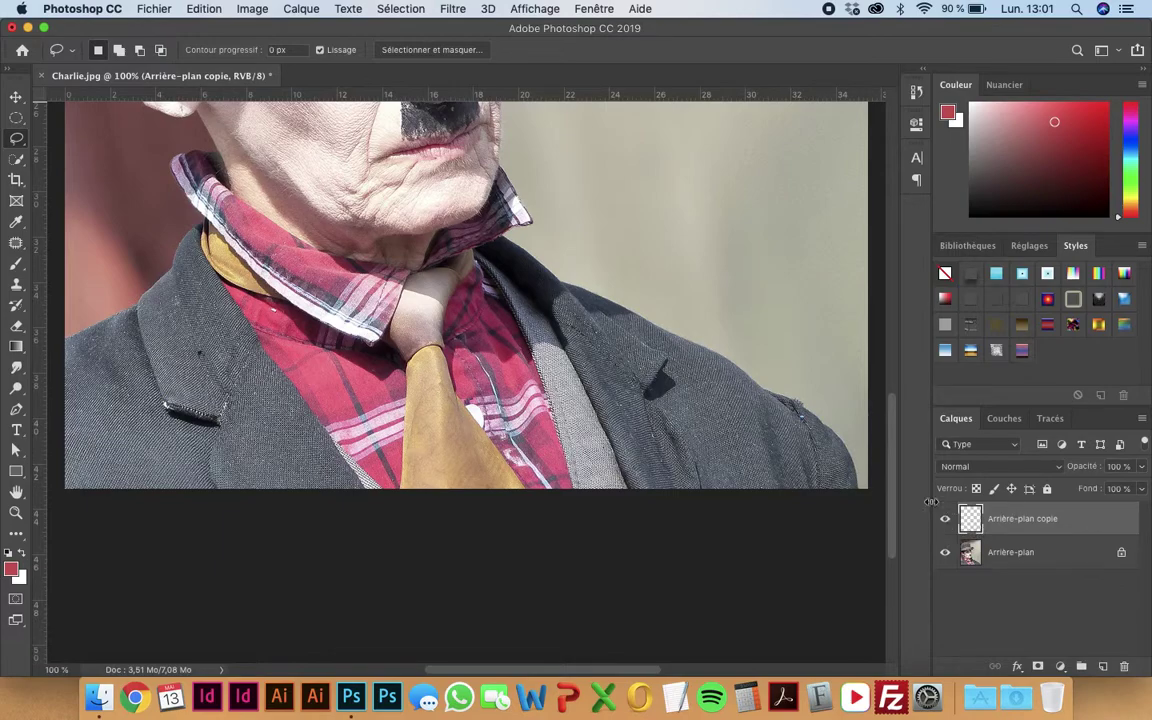
Heal two leftover spots on the tie with a 10 px Spot Healing Brush
right_click(17, 243)
left_click(70, 240)
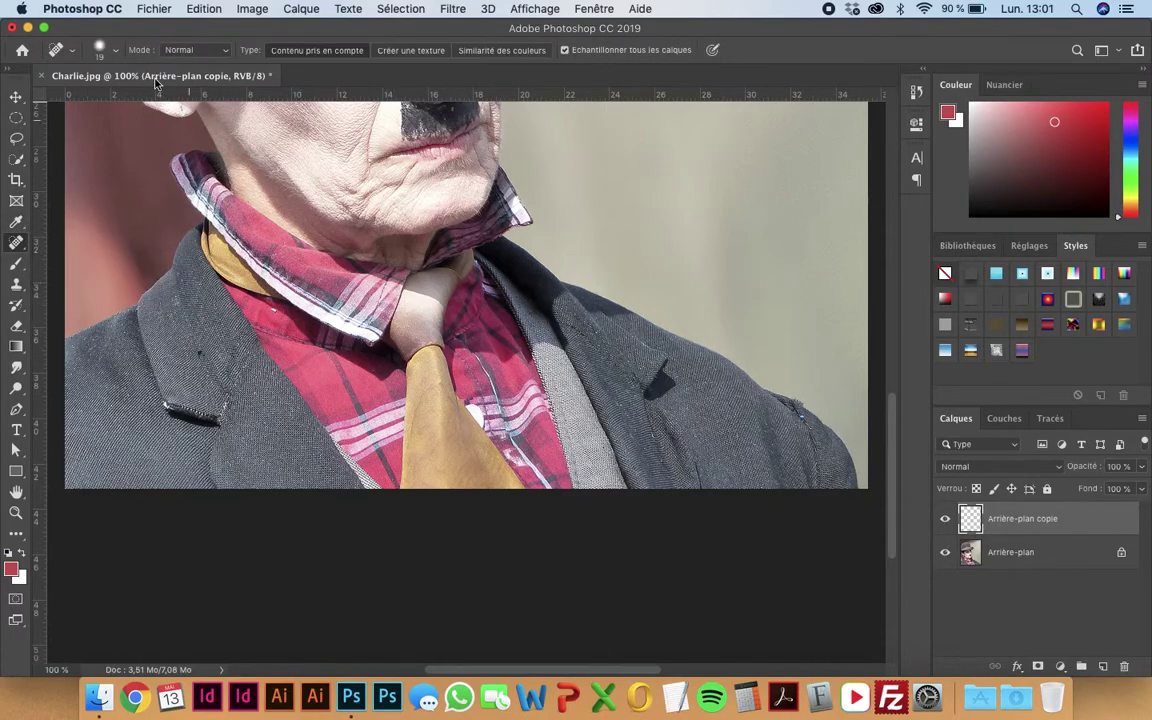
left_click(105, 50)
left_click_drag(42, 93, 36, 93)
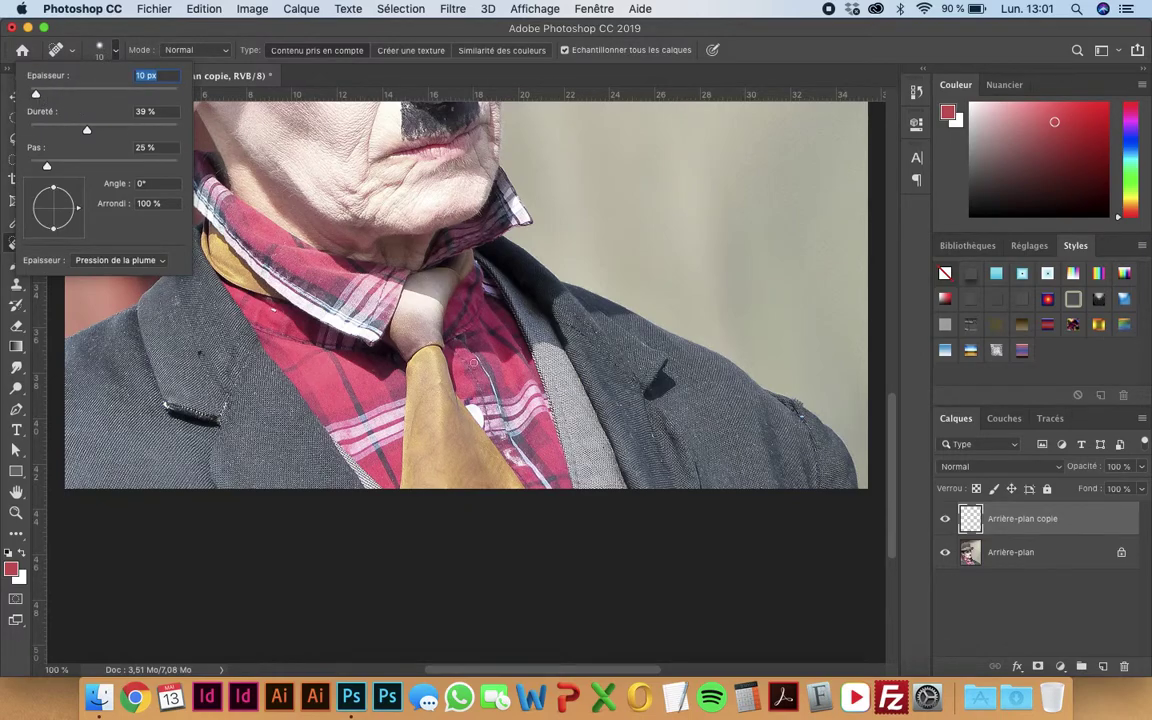
key("Return")
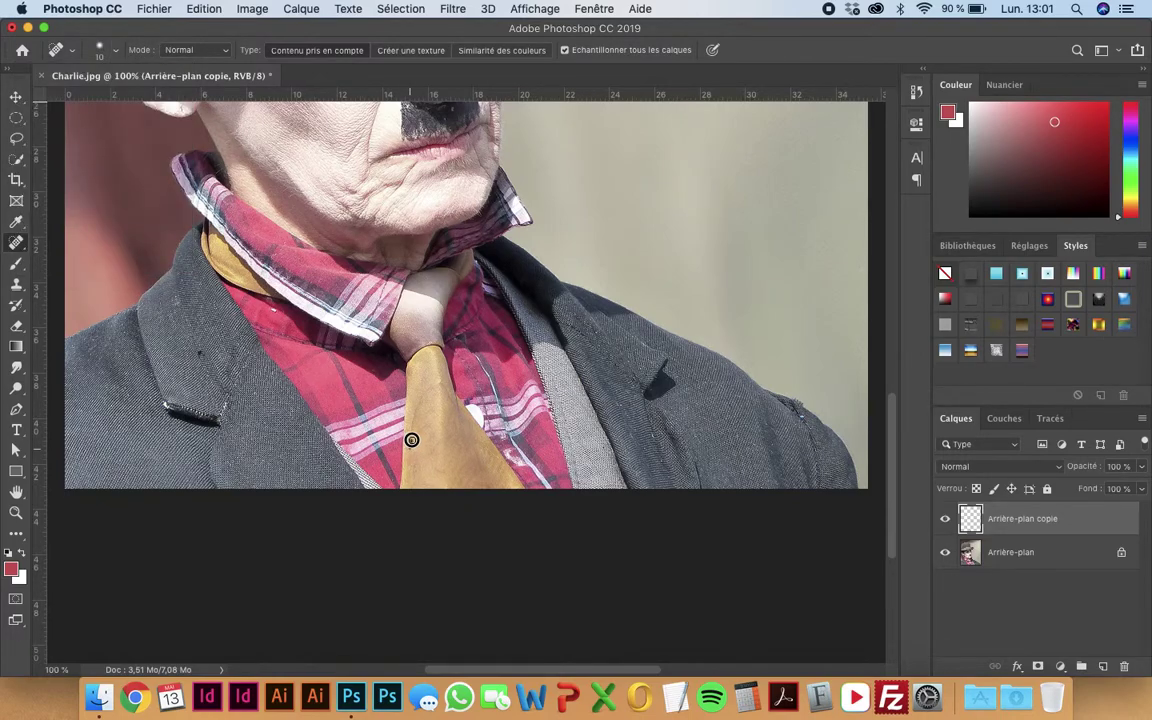
mouse_move(411, 443)
left_mouse_down()
mouse_move(432, 386)
mouse_move(455, 403)
left_mouse_up()
mouse_move(486, 457)
left_mouse_down()
mouse_move(498, 470)
mouse_move(450, 468)
mouse_move(460, 475)
left_mouse_up()
Quit Charlie.jpg without saving and open coke.jpg in Photoshop
left_click(15, 27)
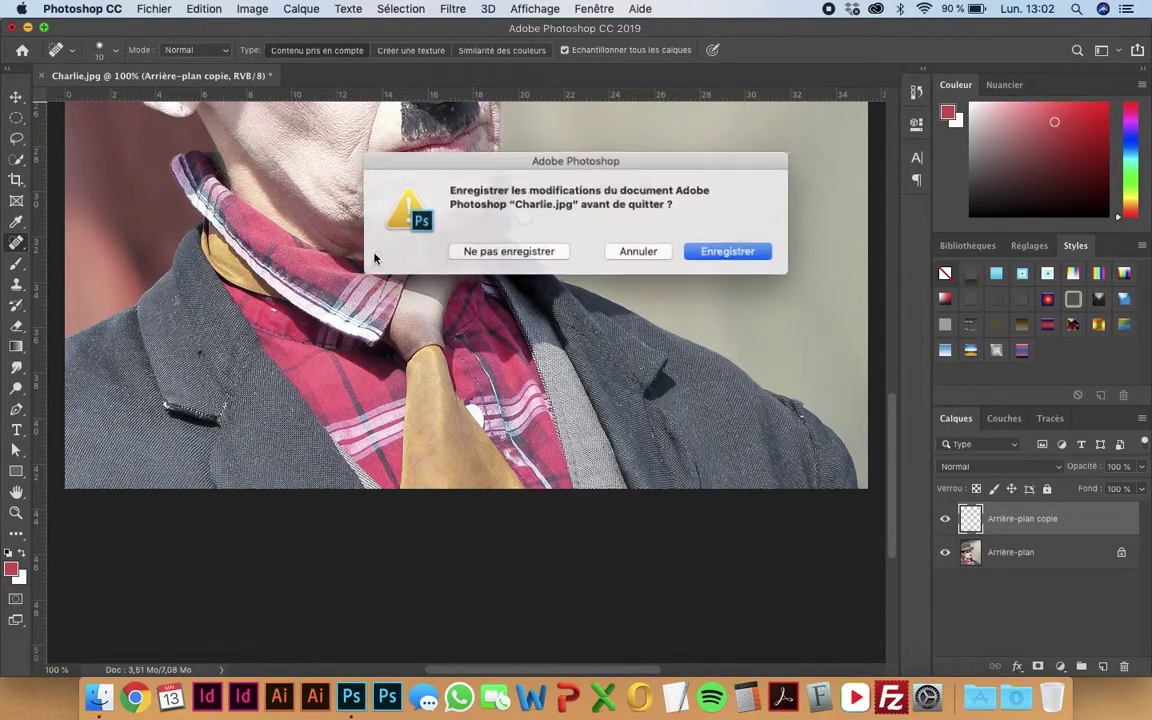
left_click(508, 252)
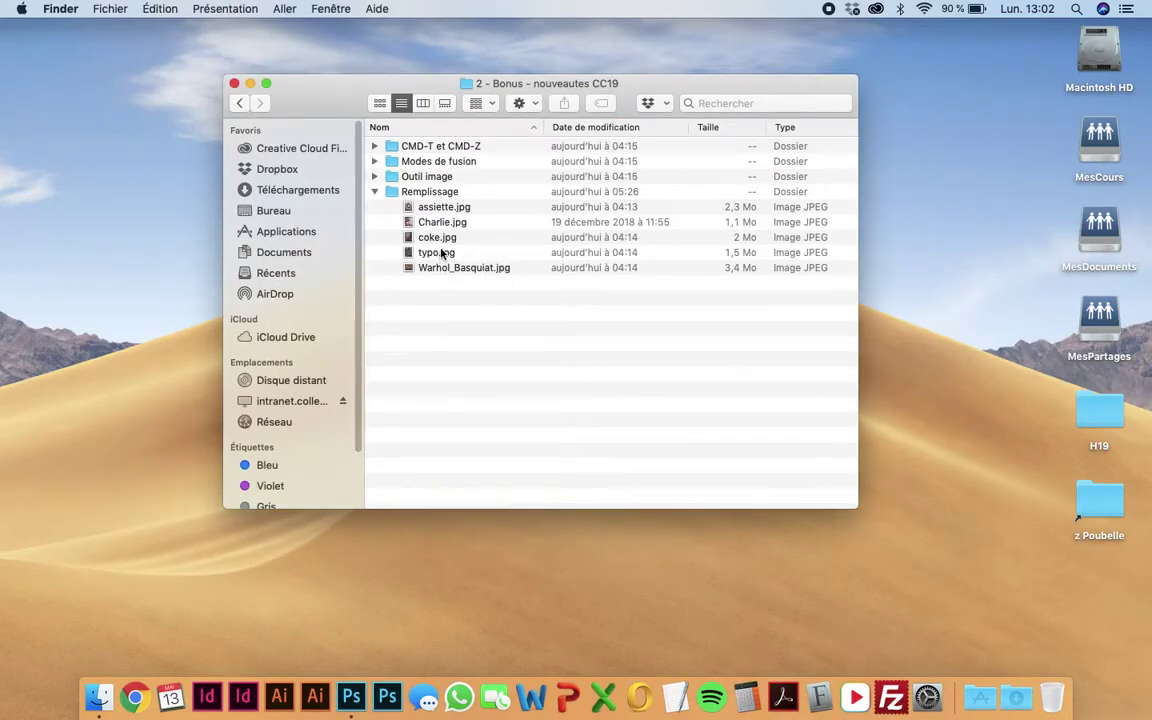
left_click_drag(435, 241, 351, 703)
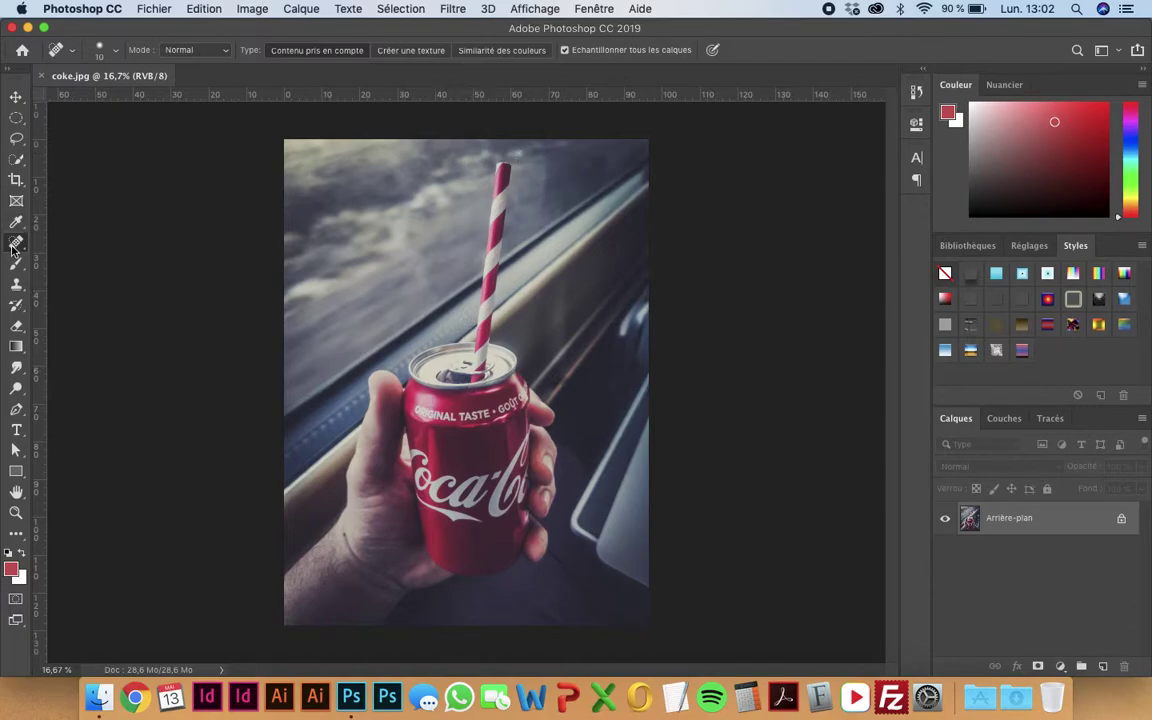
Try painting out the straw with a 162 px Spot Healing Brush, then undo it
left_click(103, 50)
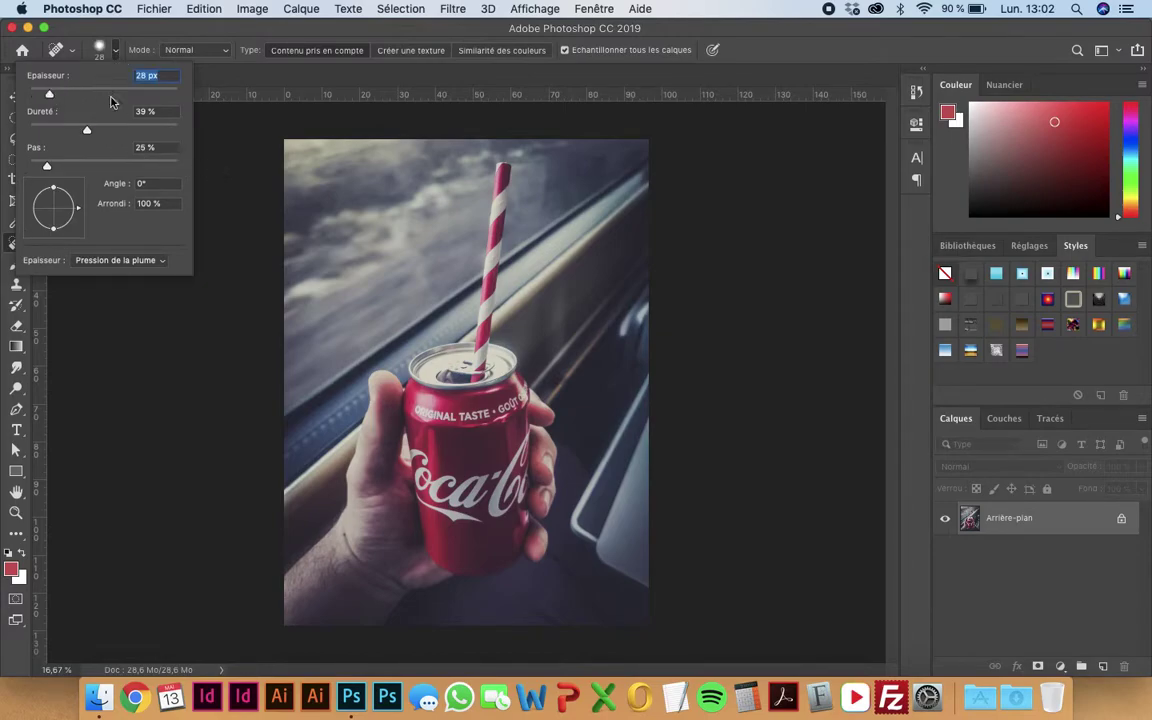
left_click(97, 93)
left_click(124, 94)
left_click_drag(475, 373, 495, 251)
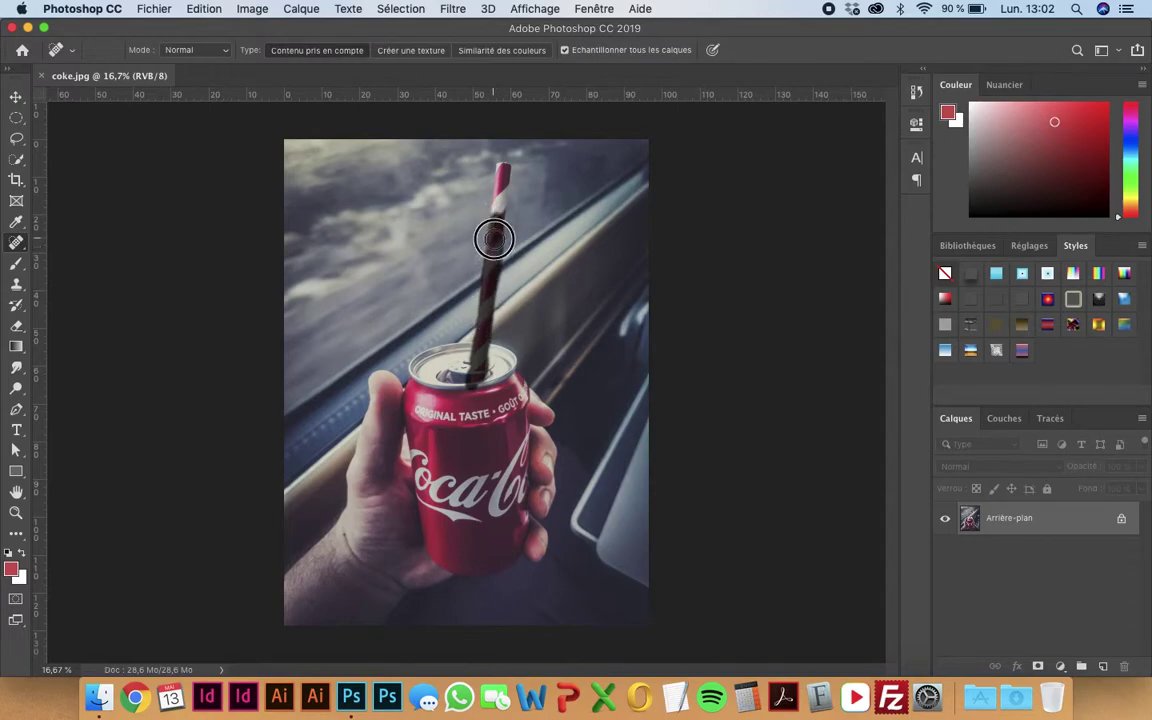
left_click_drag(495, 251, 502, 184)
left_click_drag(494, 249, 473, 375)
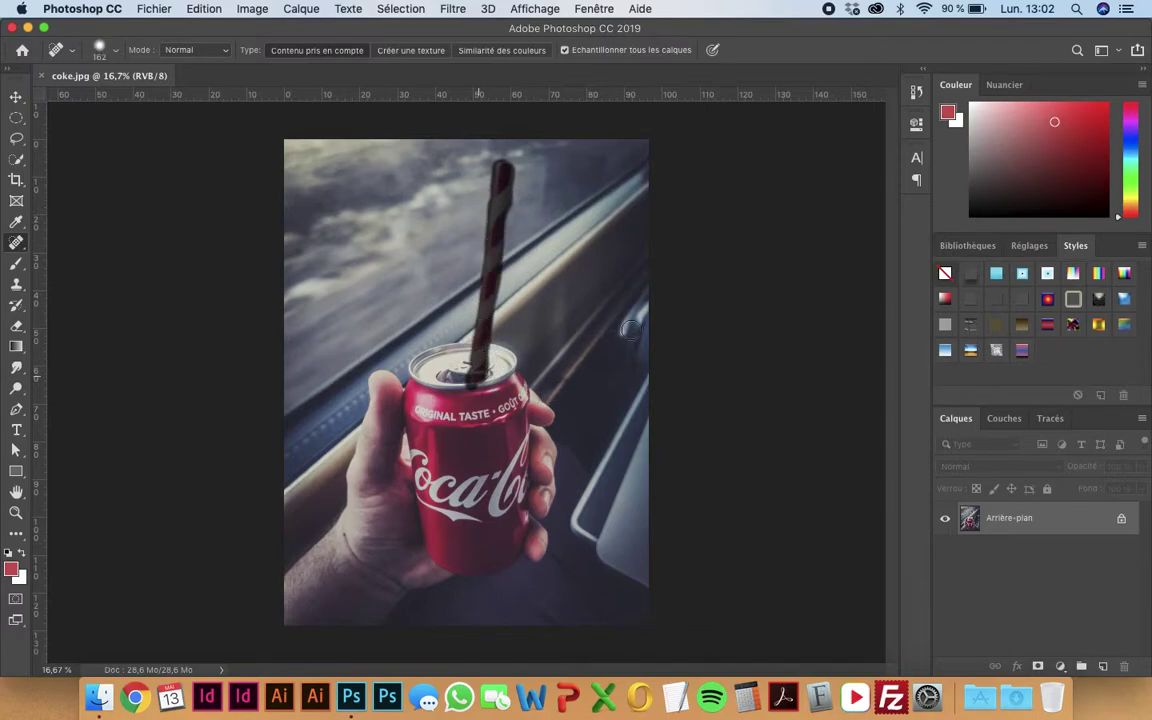
left_click_drag(500, 168, 474, 365)
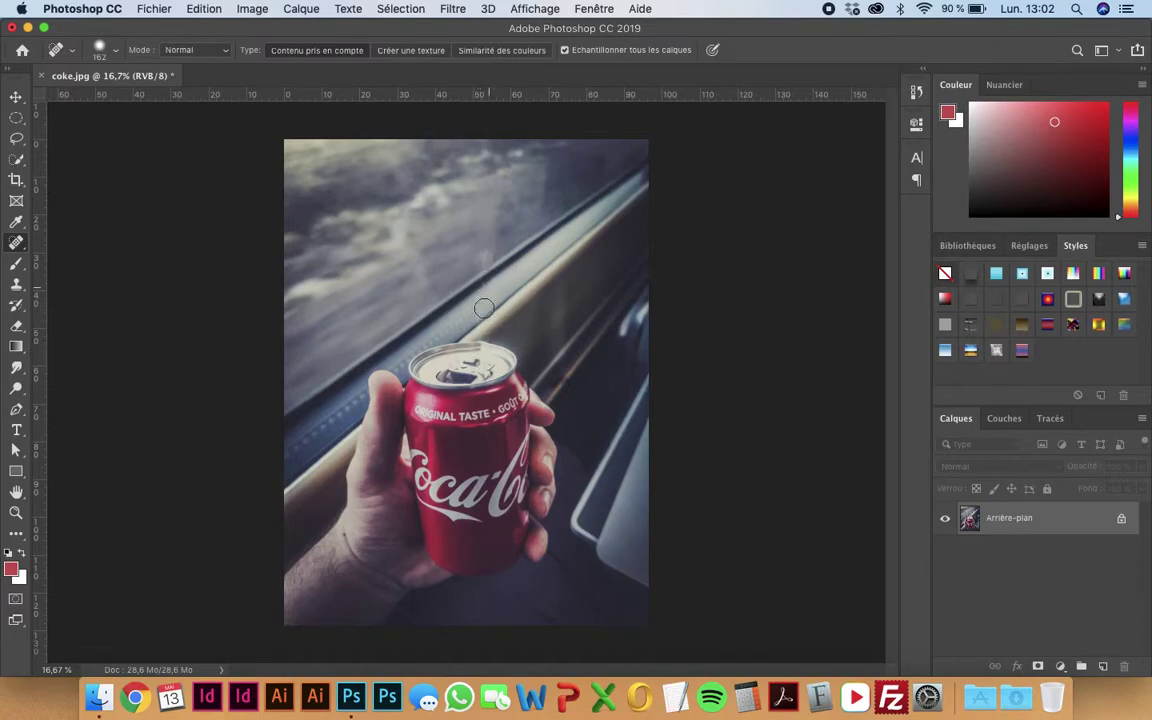
key("ctrl+z")
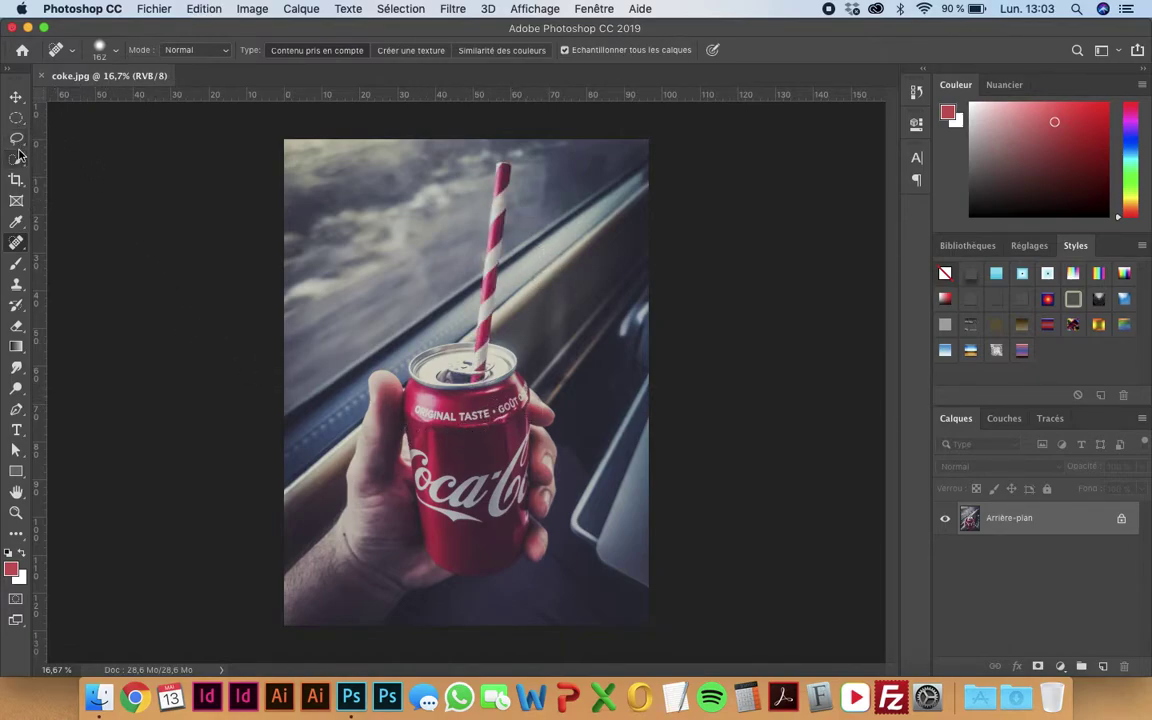
Zoom in and trace the straw with the Polygonal Lasso into a closed selection
left_click_drag(16, 138, 80, 146)
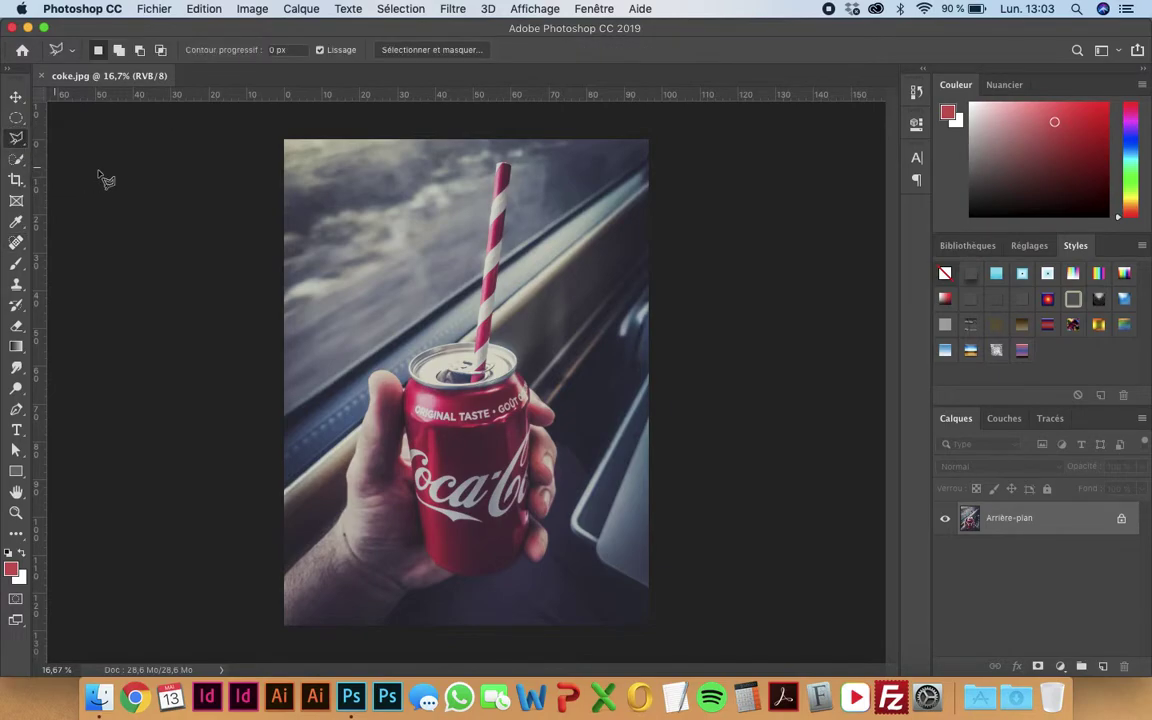
key("ctrl+plus")
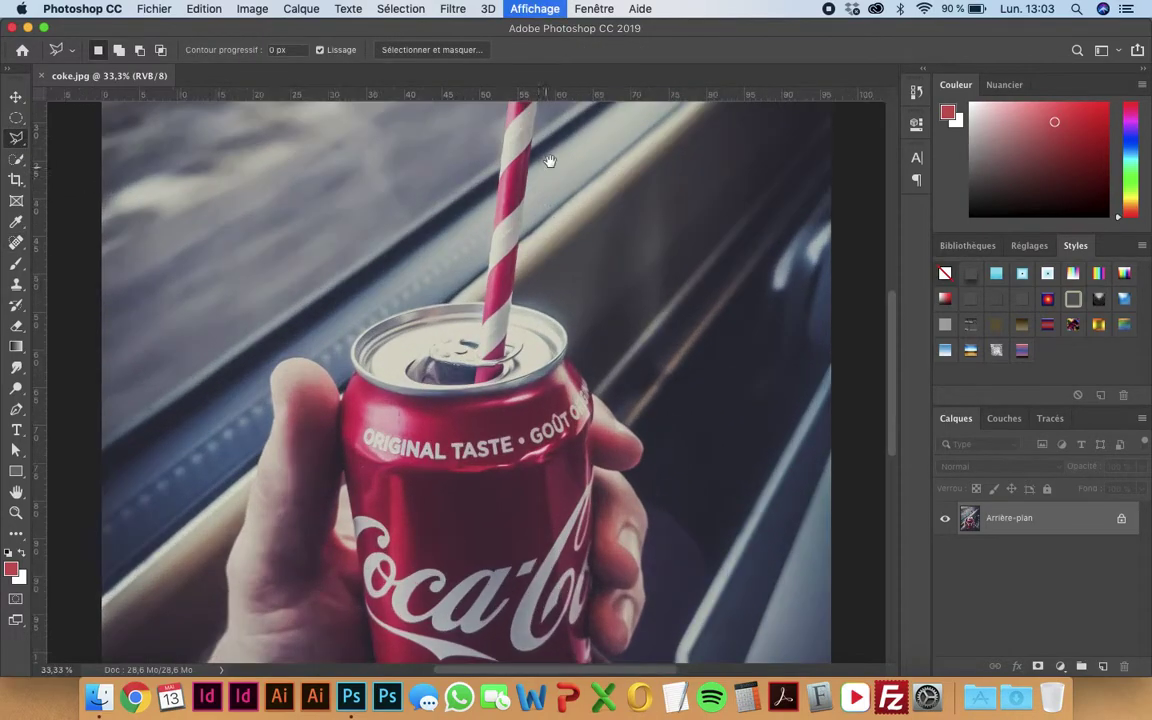
left_click_drag(549, 161, 427, 411)
key("super+plus")
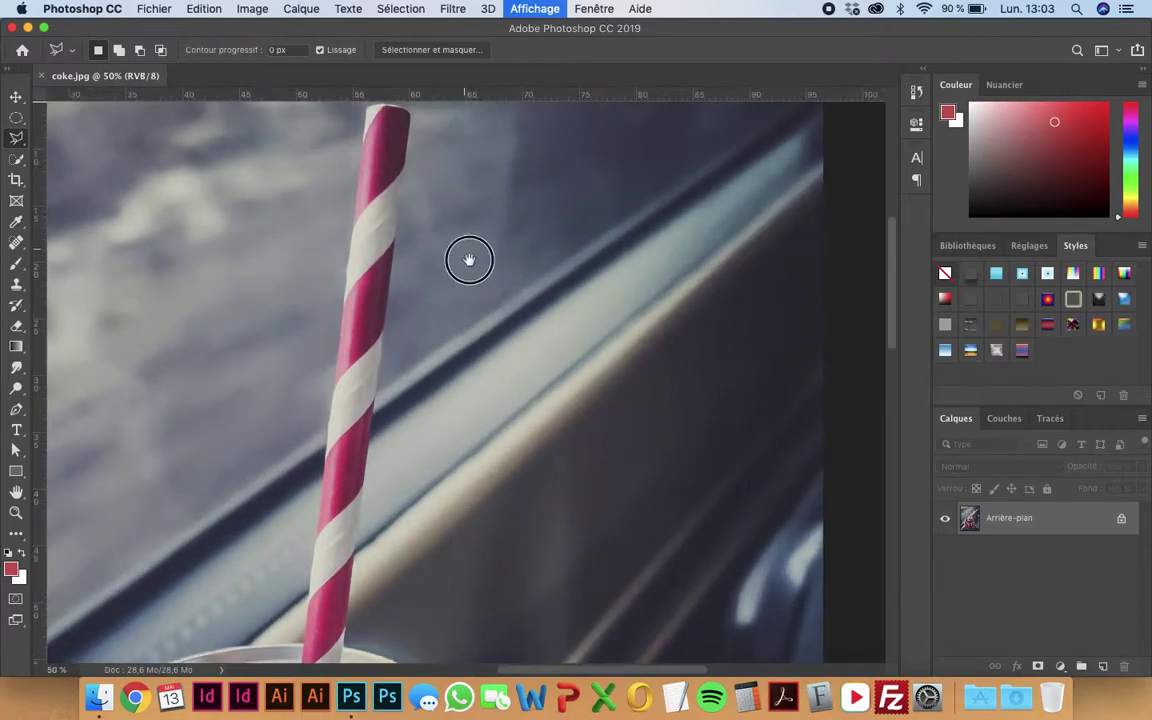
left_click_drag(469, 260, 490, 285)
left_click(388, 127)
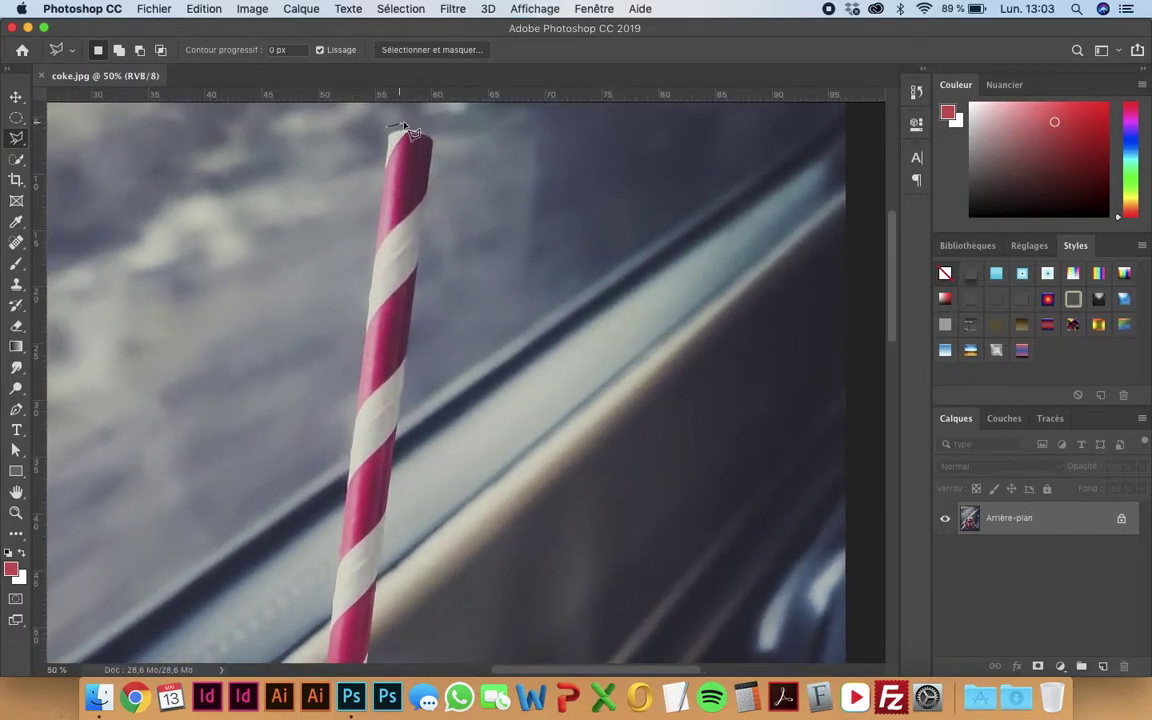
left_click(436, 131)
left_click(429, 244)
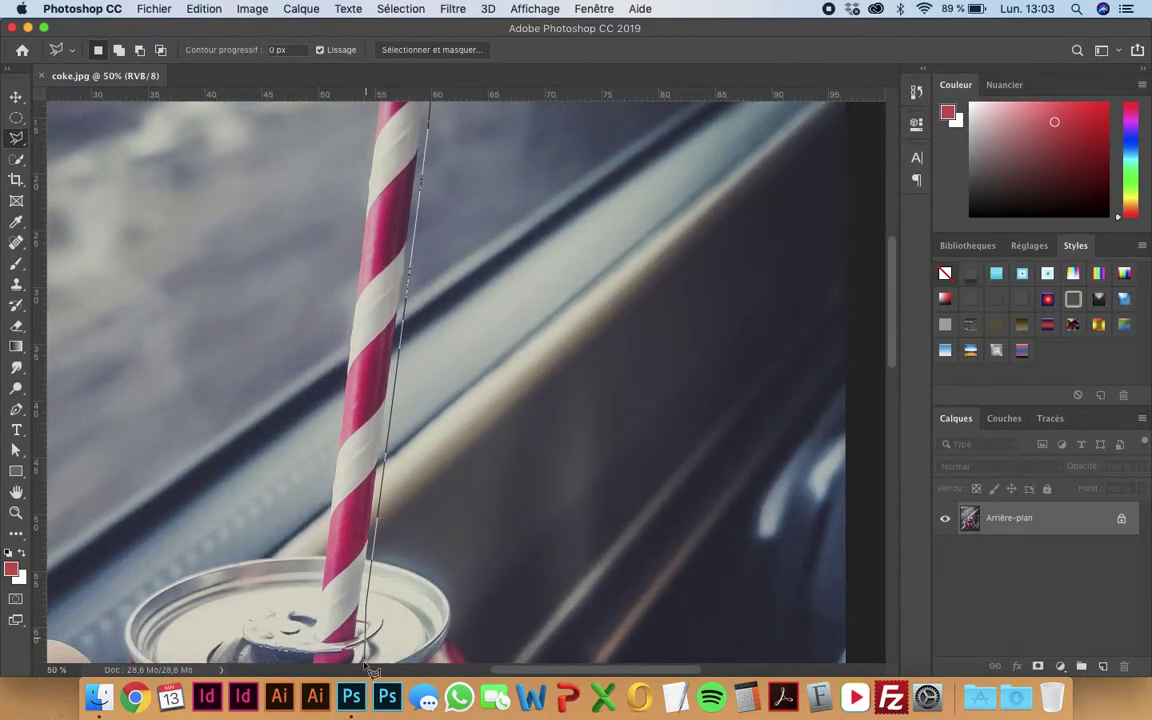
scroll(370, 600, "down", 3)
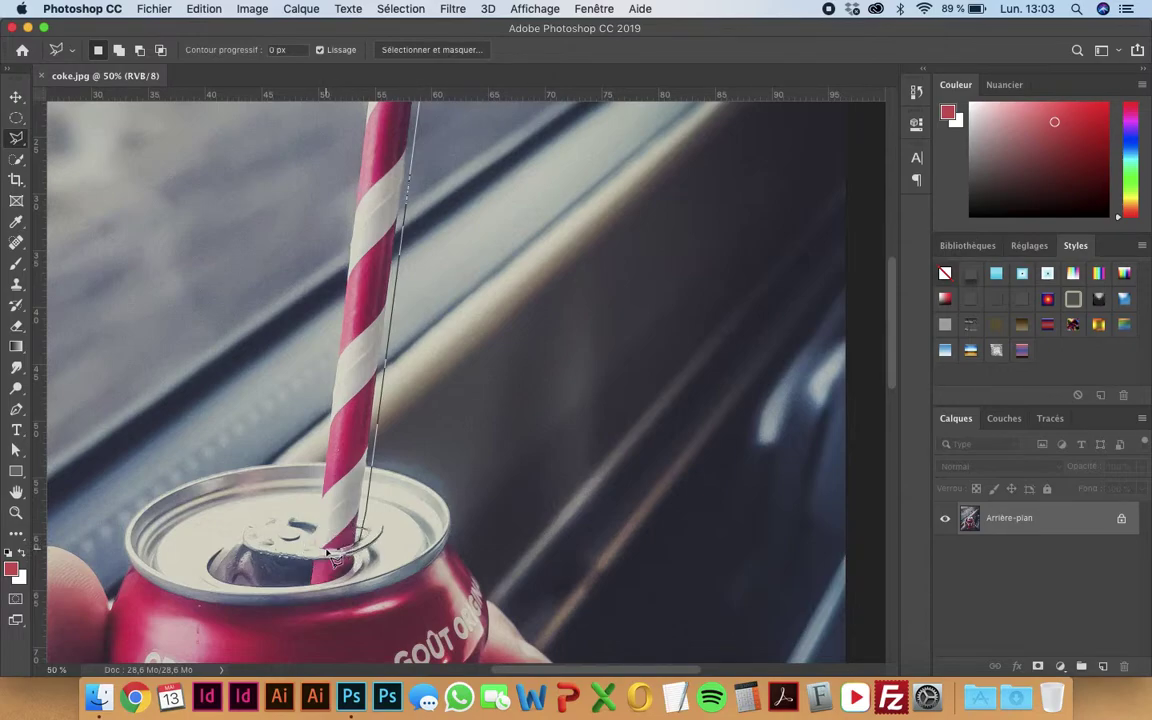
left_click(317, 548)
left_click(333, 325)
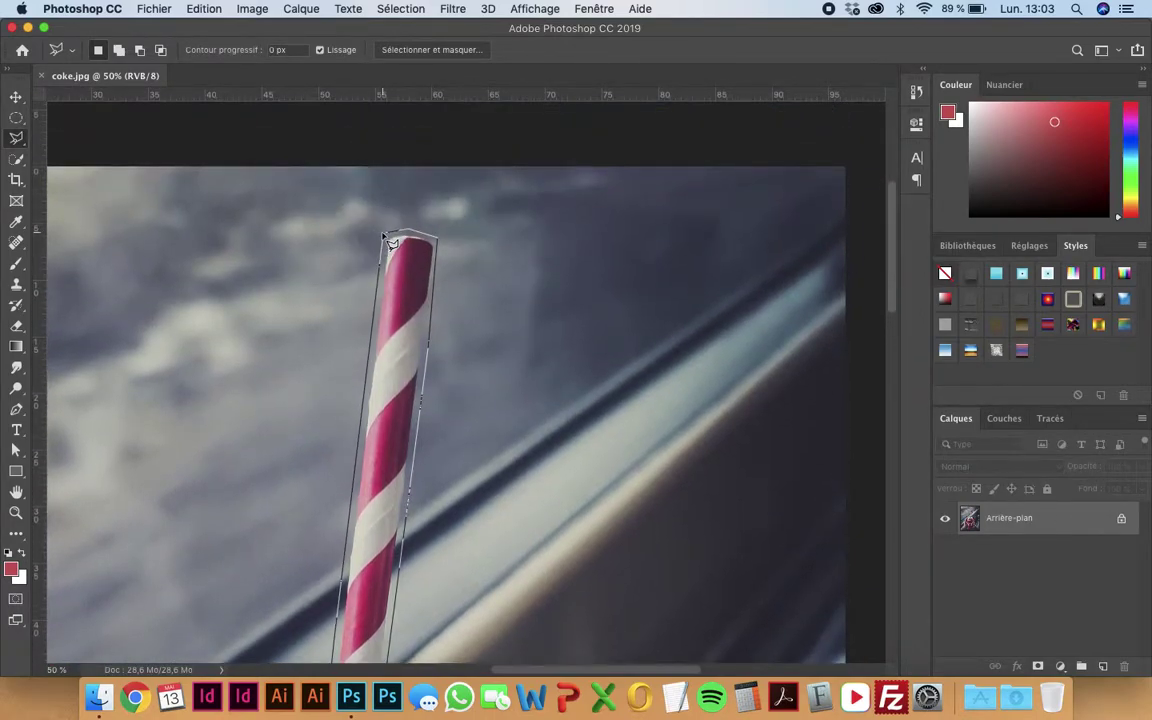
double_click(392, 240)
Shift-add the straw's bottom end inside the can to the selection, then zoom out
left_click_drag(478, 489, 490, 255)
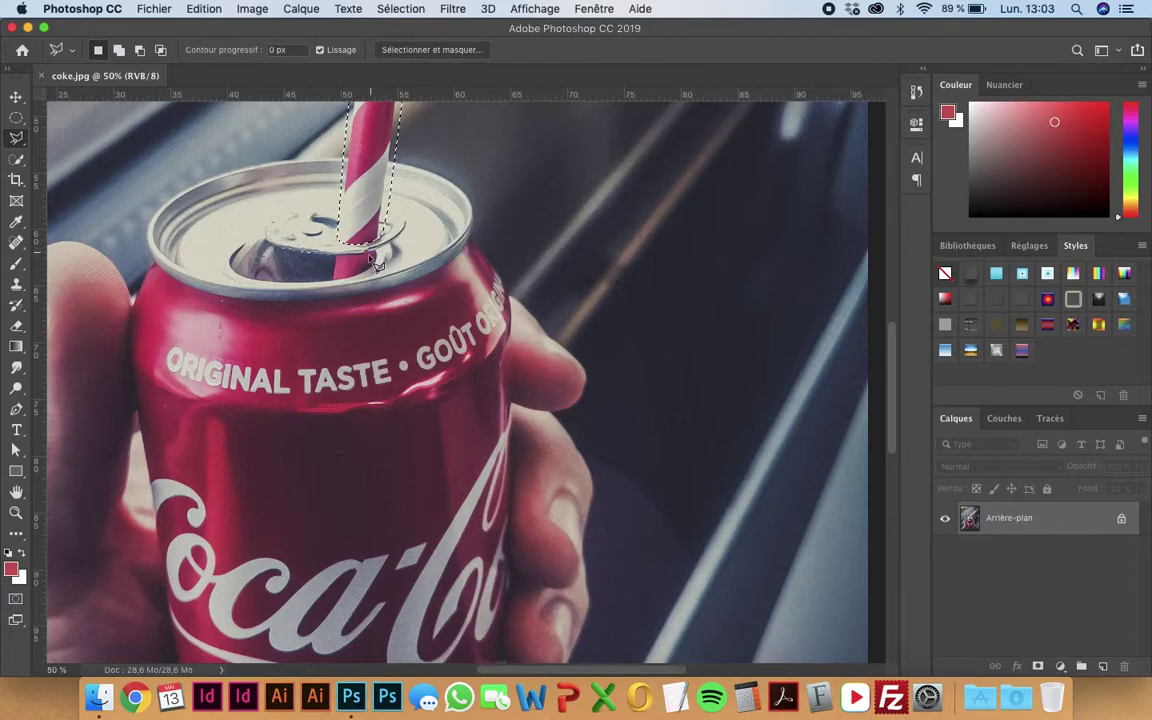
key("shift")
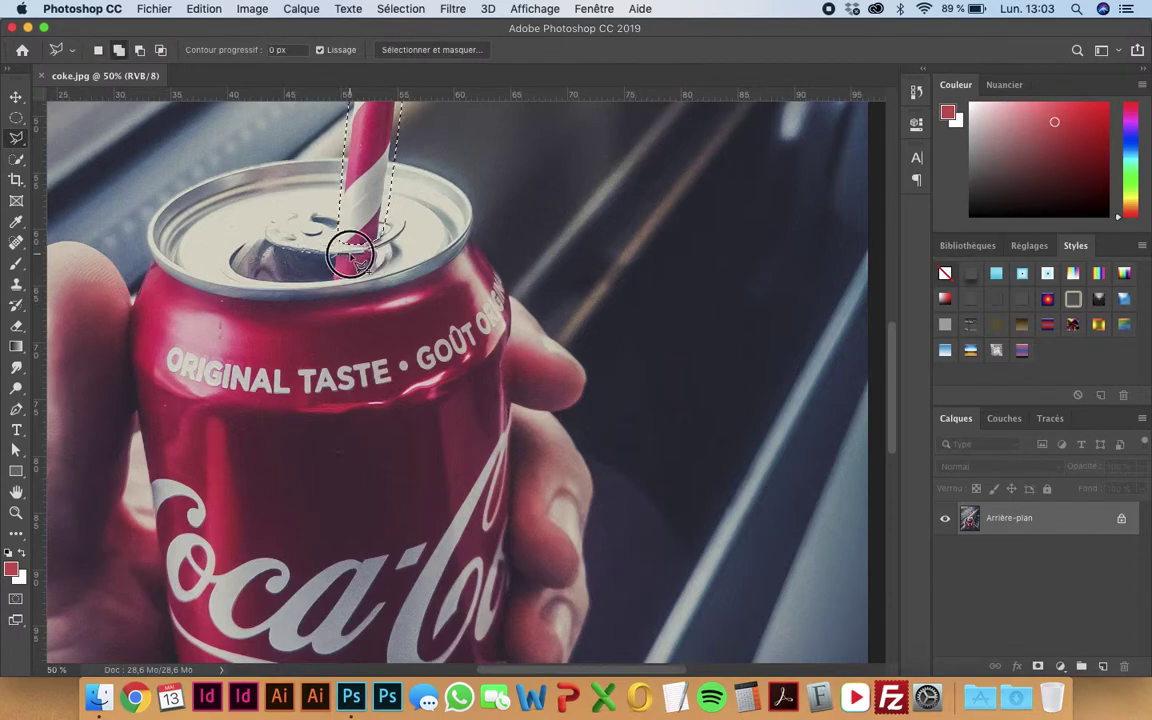
left_click_drag(350, 258, 368, 265)
left_click_drag(322, 248, 354, 285)
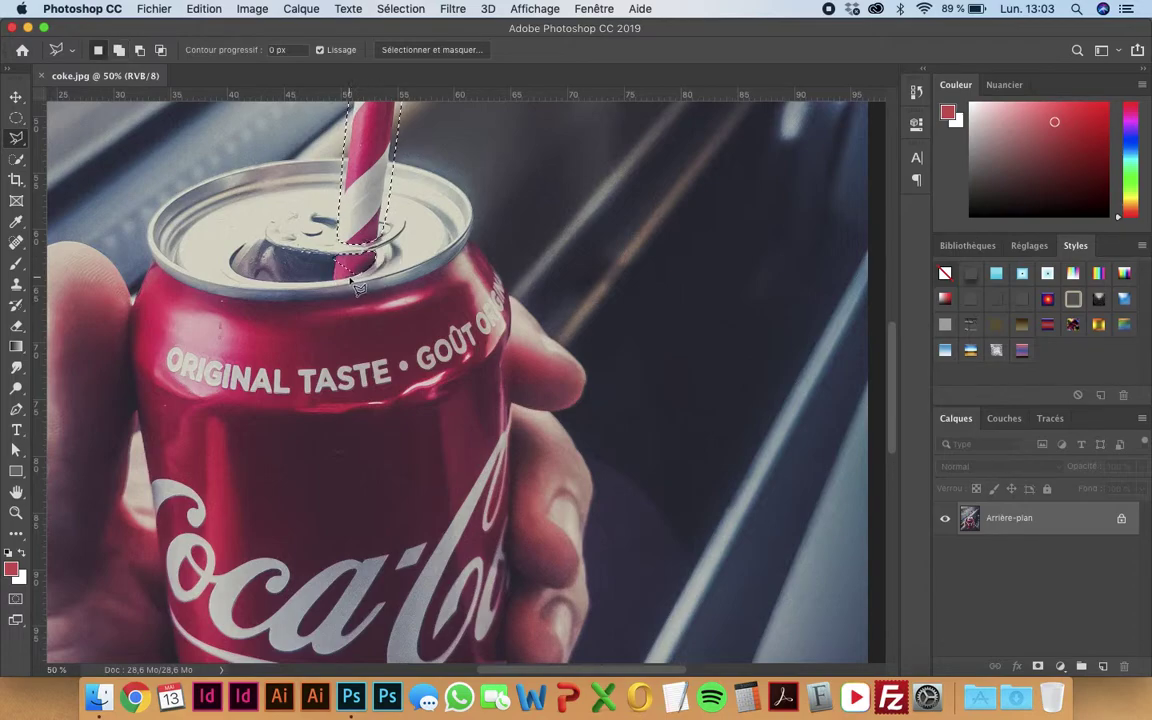
left_click(330, 248, "shift")
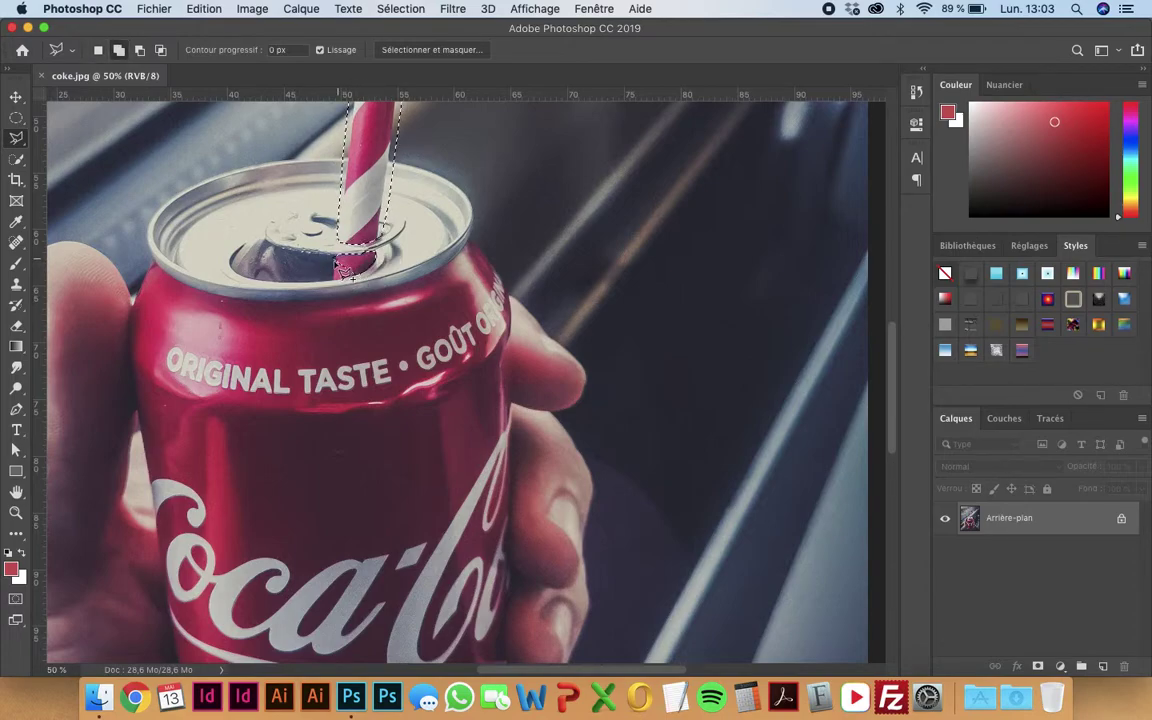
mouse_move(343, 274)
left_mouse_down()
mouse_move(352, 290)
mouse_move(368, 281)
left_mouse_up()
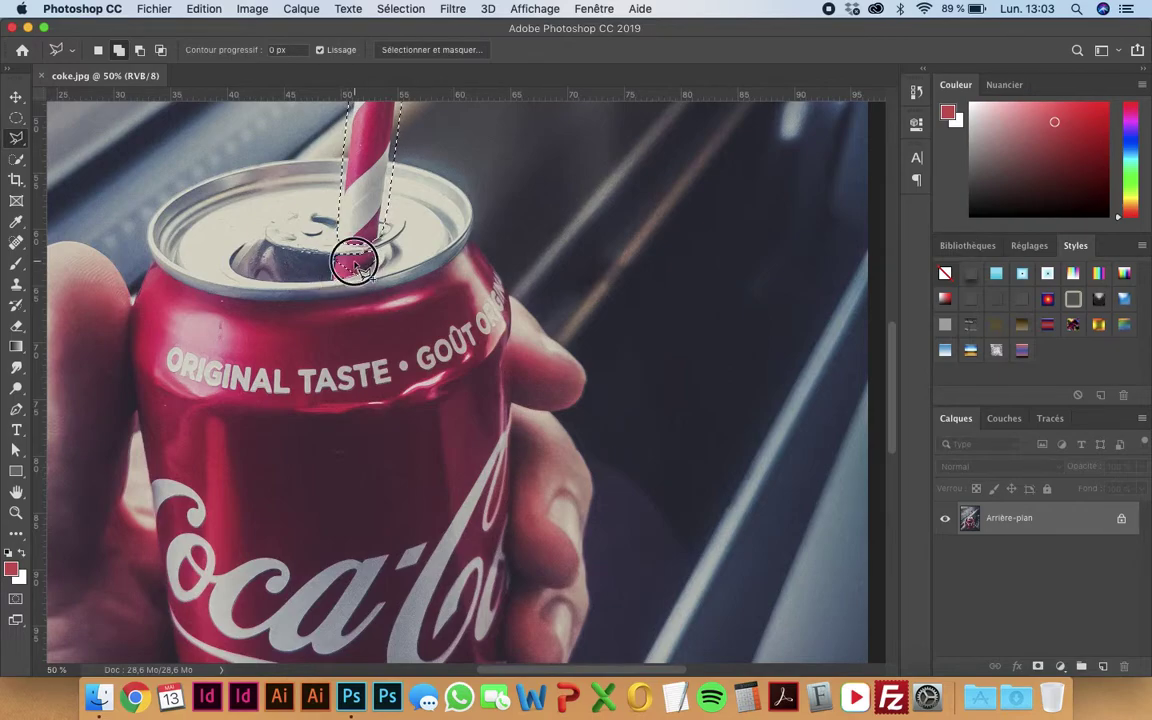
left_click(312, 242)
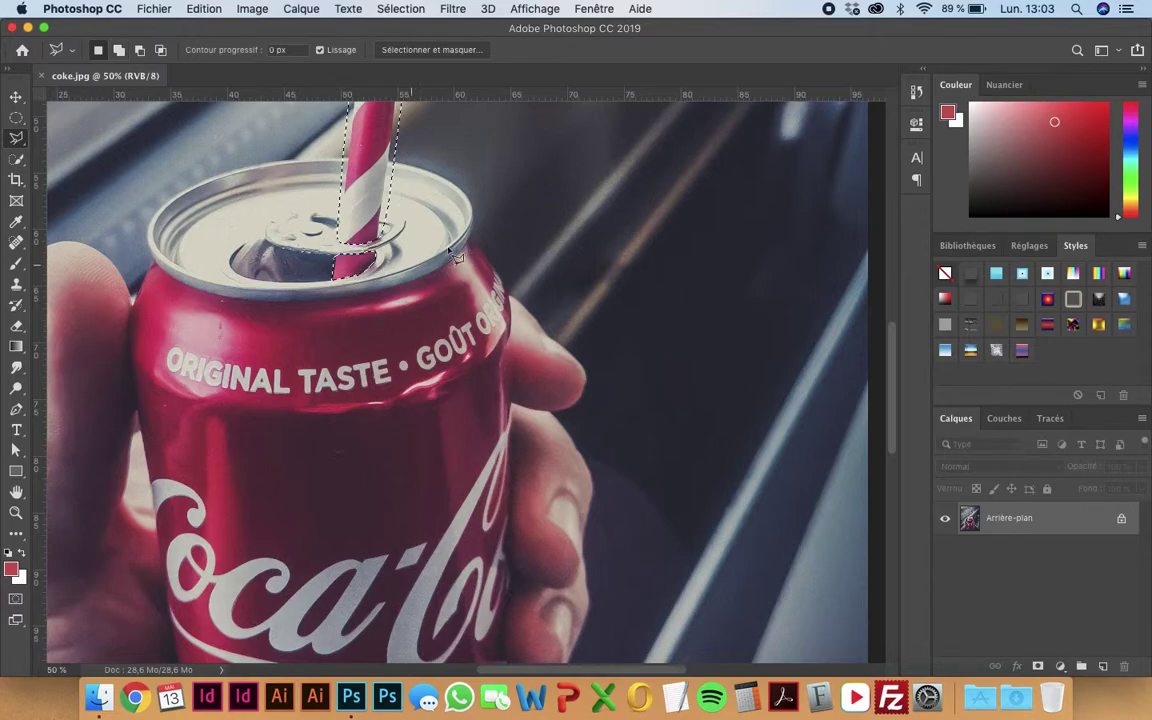
key("super+minus")
key("super+minus")
key("super+minus")
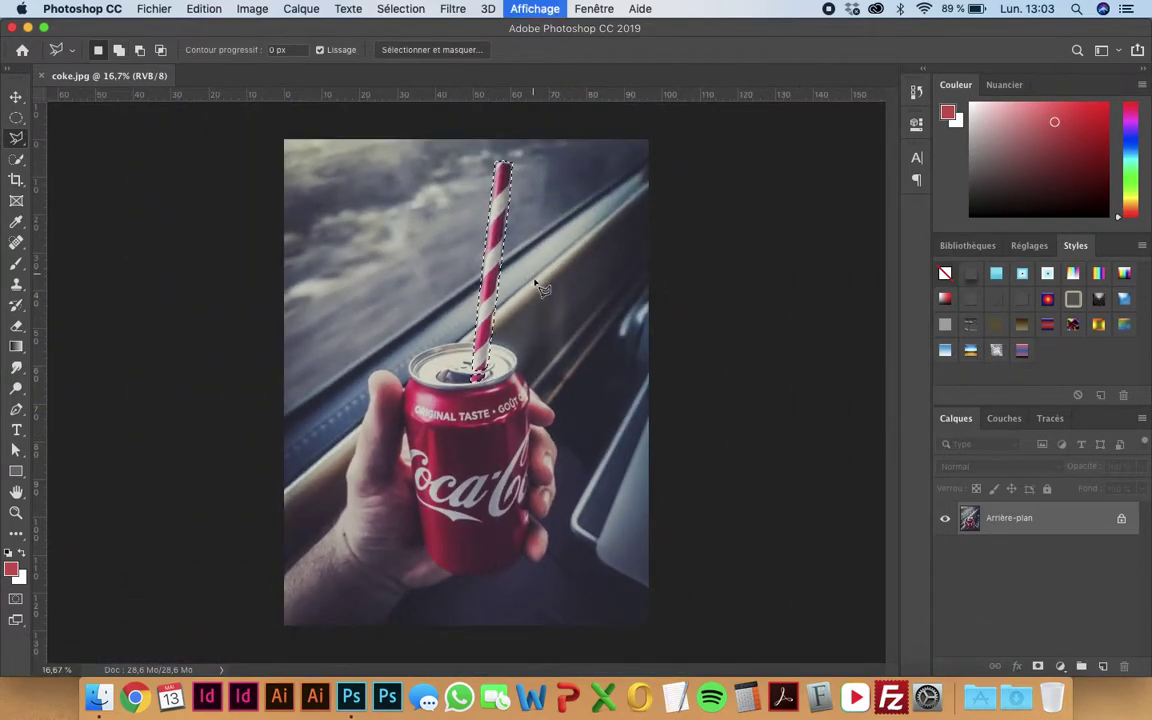
Start a content-aware fill and erase the hand from sampling with an enlarged brush
left_click(204, 8)
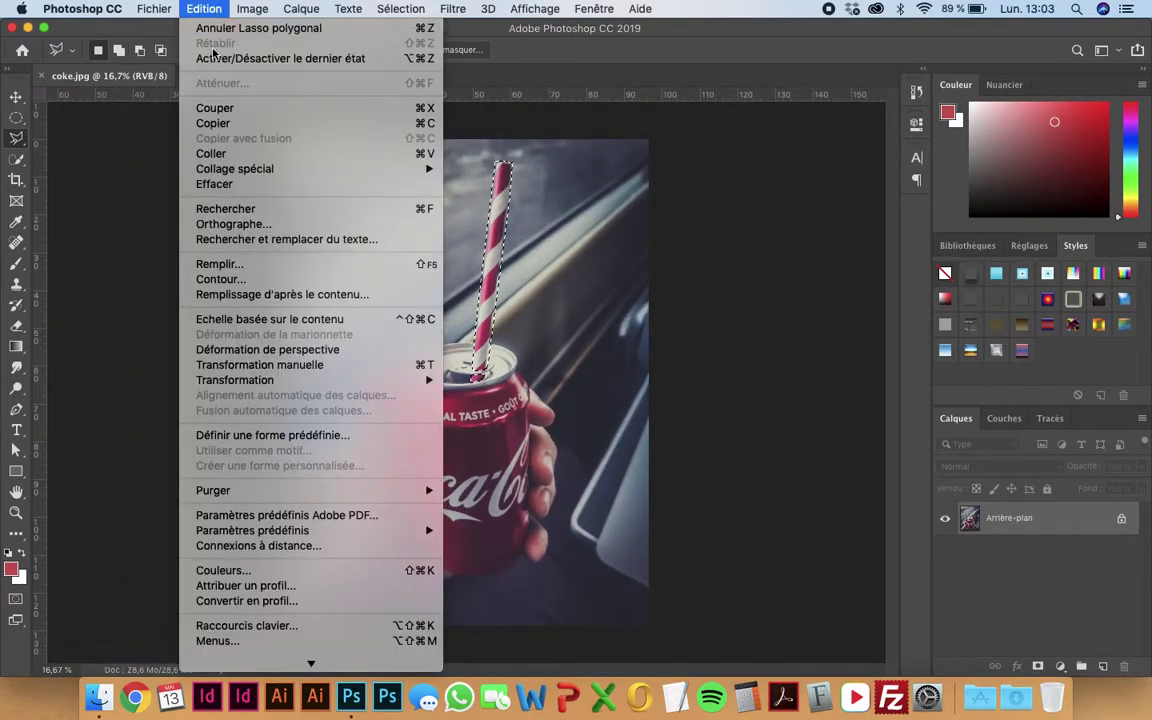
left_click(262, 294)
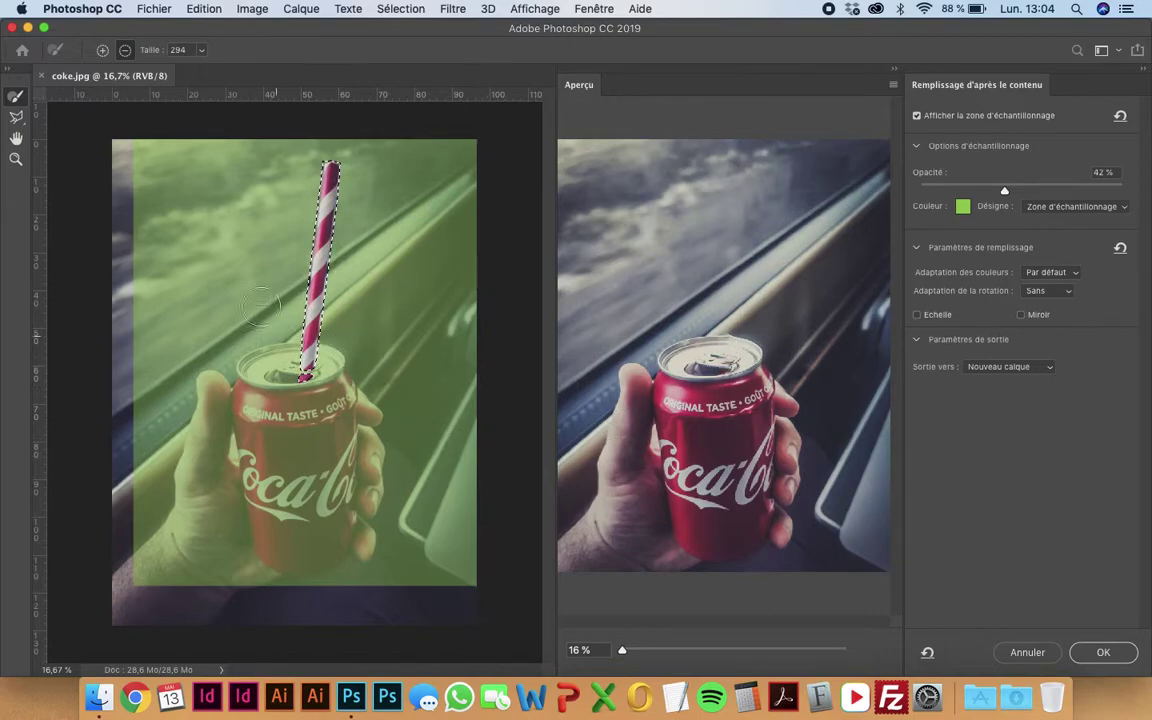
left_click(202, 52)
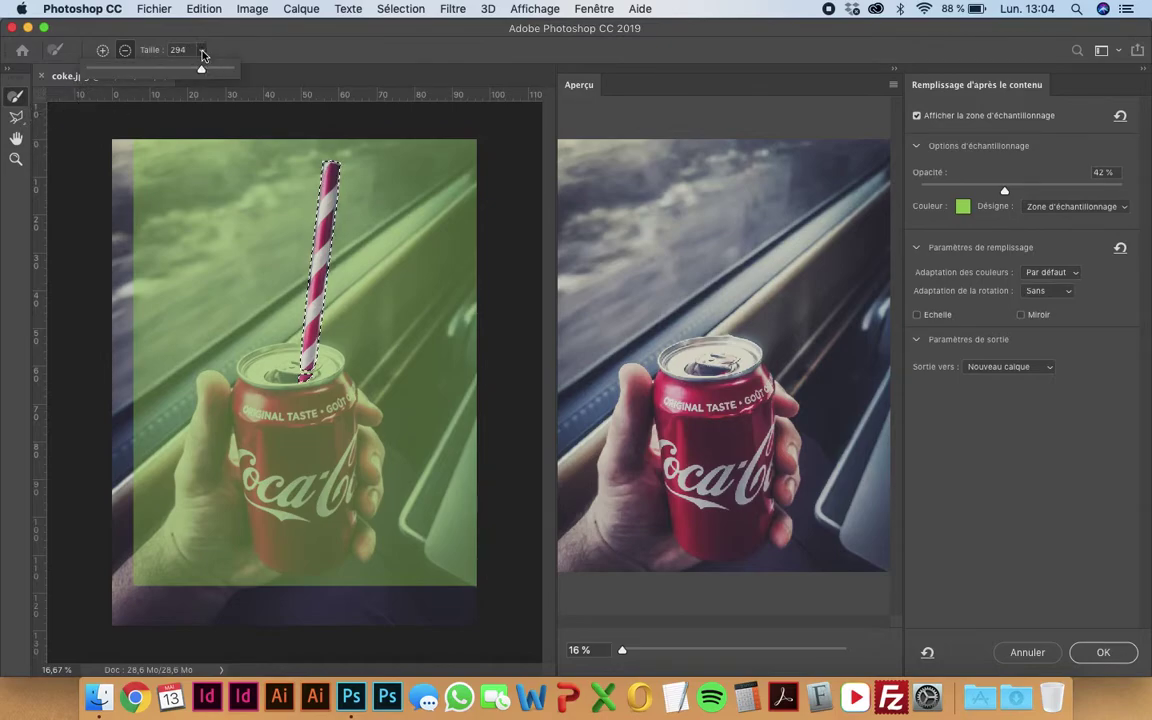
left_click(215, 70)
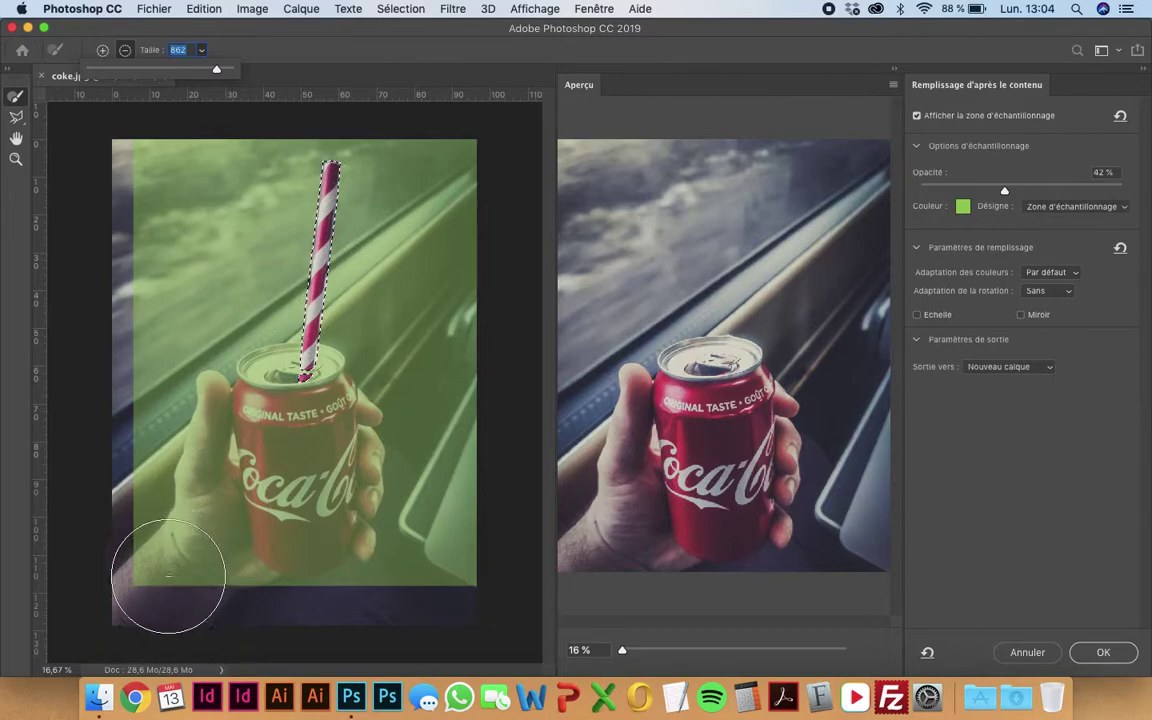
mouse_move(167, 578)
left_mouse_down()
mouse_move(254, 552)
mouse_move(309, 553)
mouse_move(381, 417)
mouse_move(483, 297)
mouse_move(429, 419)
mouse_move(411, 553)
mouse_move(455, 553)
mouse_move(244, 458)
mouse_move(306, 409)
mouse_move(319, 448)
mouse_move(309, 417)
mouse_move(370, 414)
mouse_move(303, 432)
mouse_move(315, 438)
left_mouse_up()
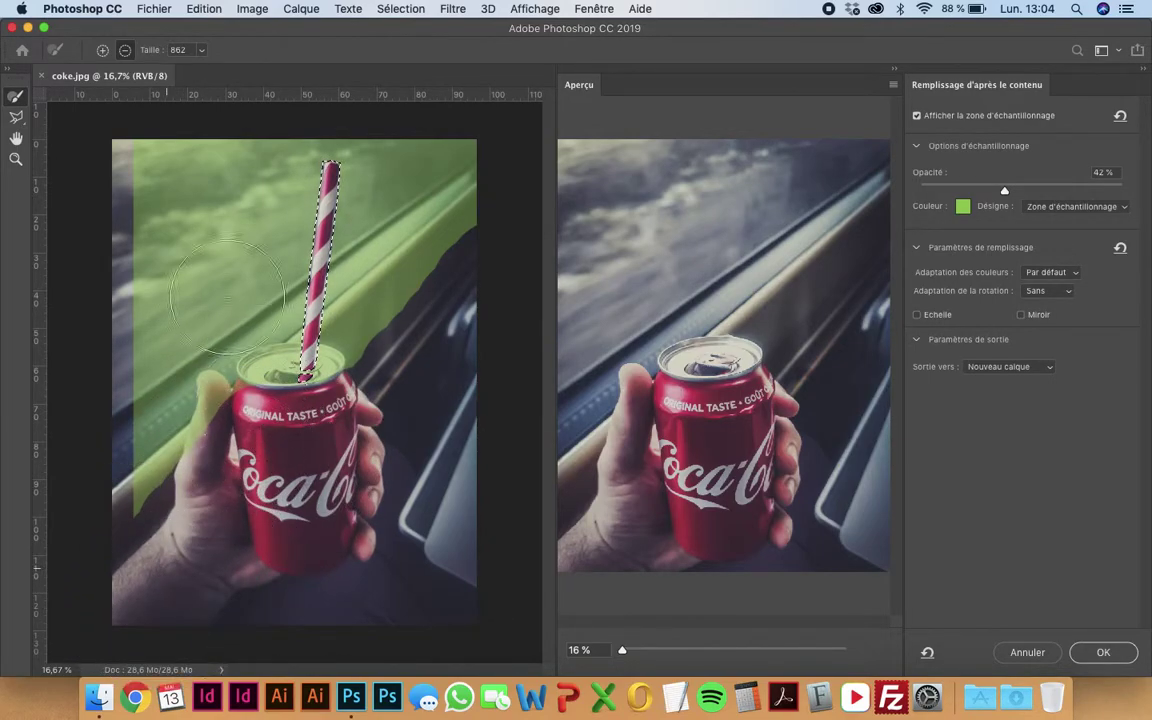
At brush size 130, remove the thumb and window edge from sampling, restoring the can top
left_click(201, 50)
left_click_drag(193, 69, 155, 69)
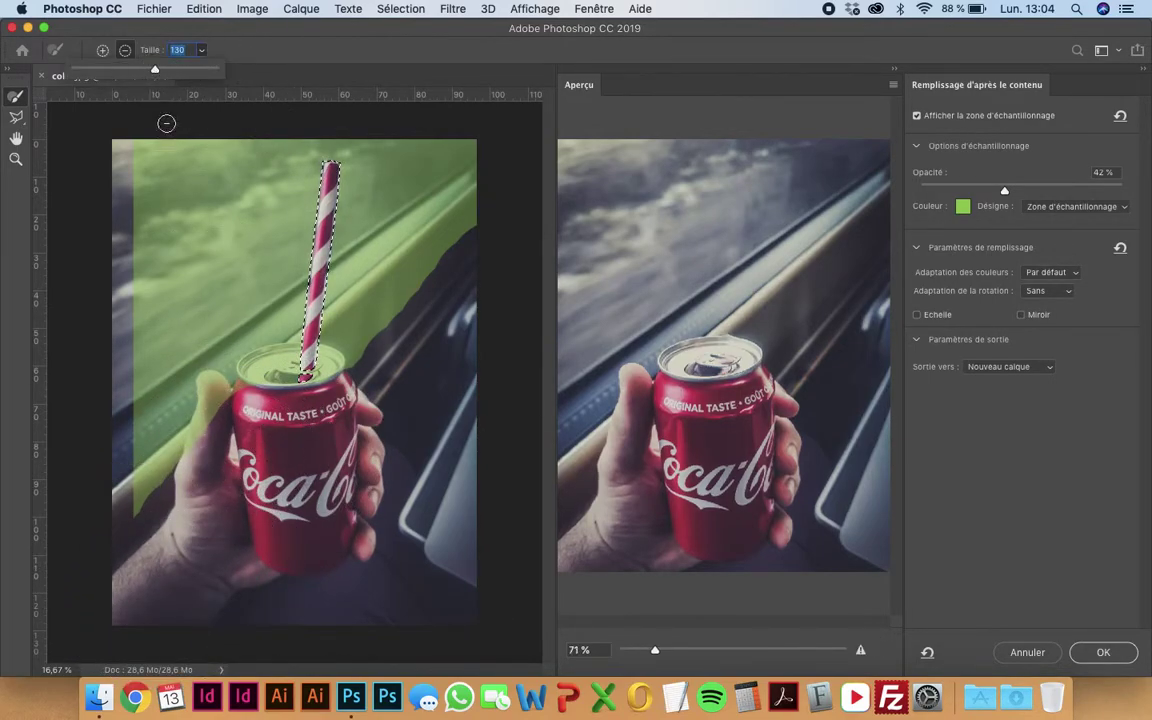
left_click(196, 442)
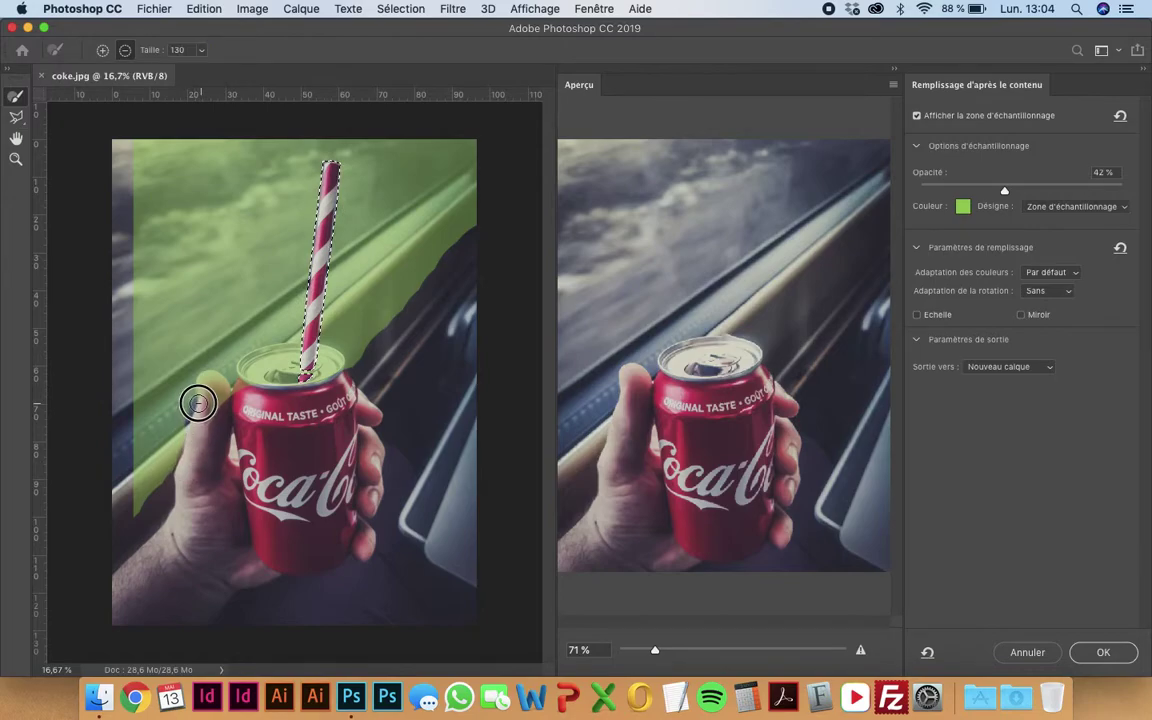
mouse_move(202, 378)
left_mouse_down()
mouse_move(221, 380)
mouse_move(211, 406)
mouse_move(238, 397)
left_mouse_up()
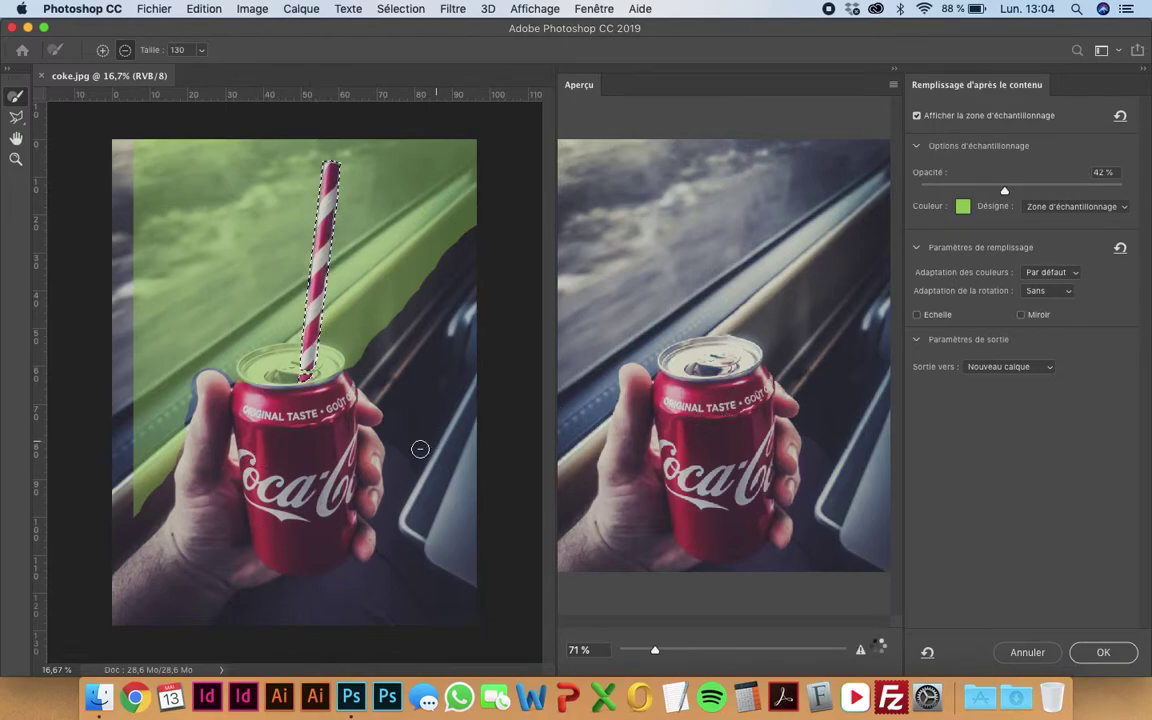
left_click_drag(402, 396, 244, 352)
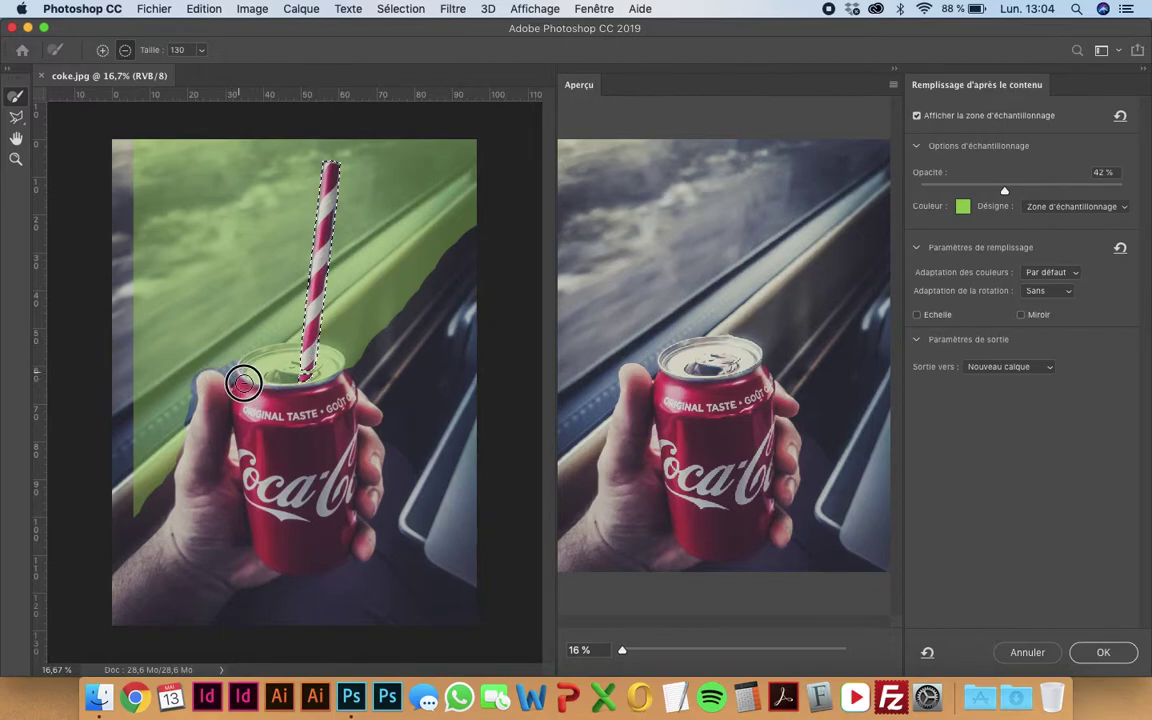
left_click_drag(243, 383, 345, 358)
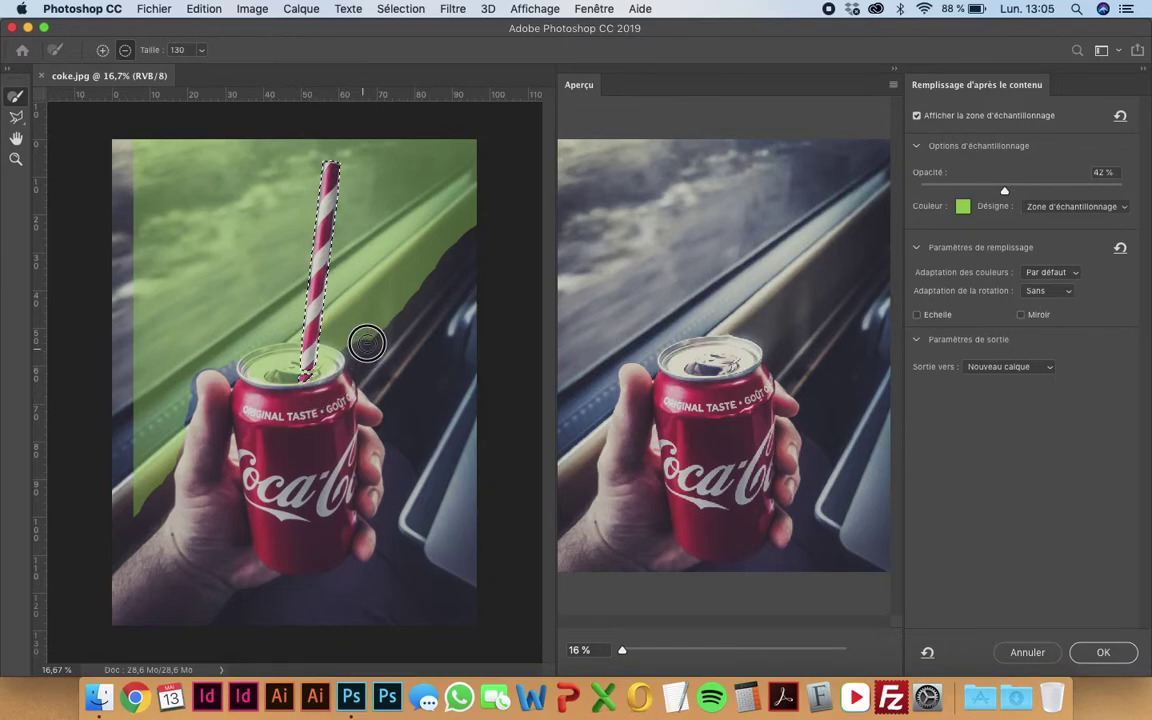
left_click_drag(358, 345, 458, 262)
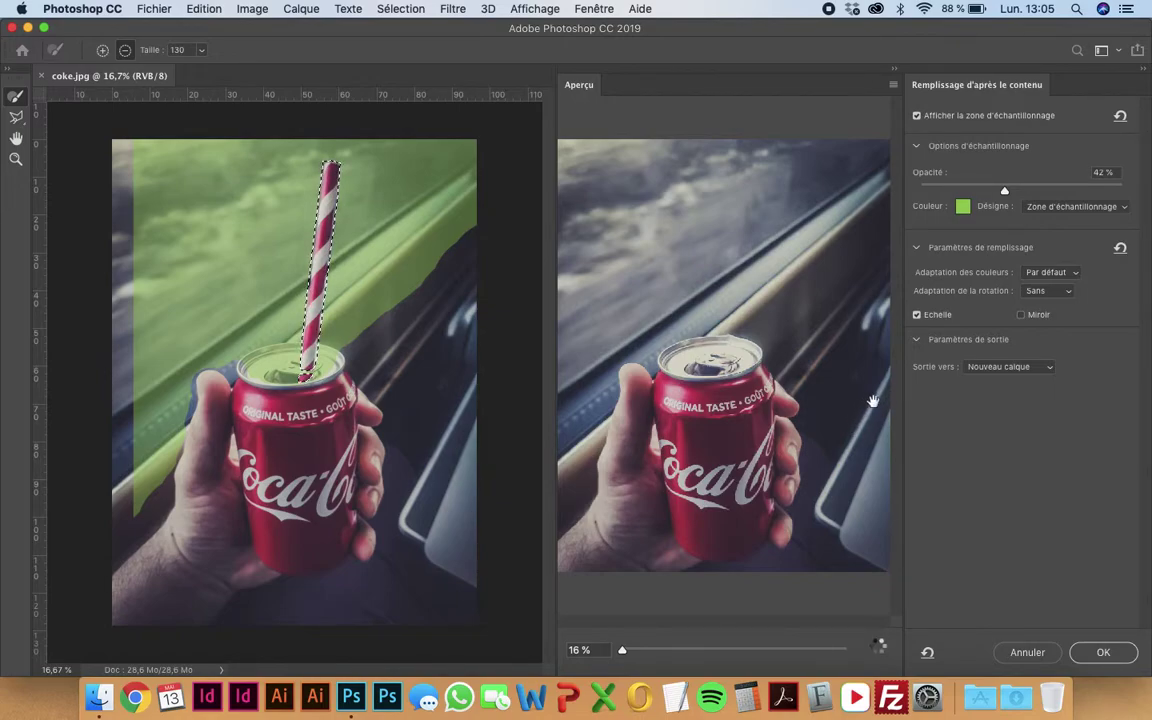
Preview the straw fill with rotation adaptation at Faible, then at Moyenne
scroll(869, 418, "up", 5)
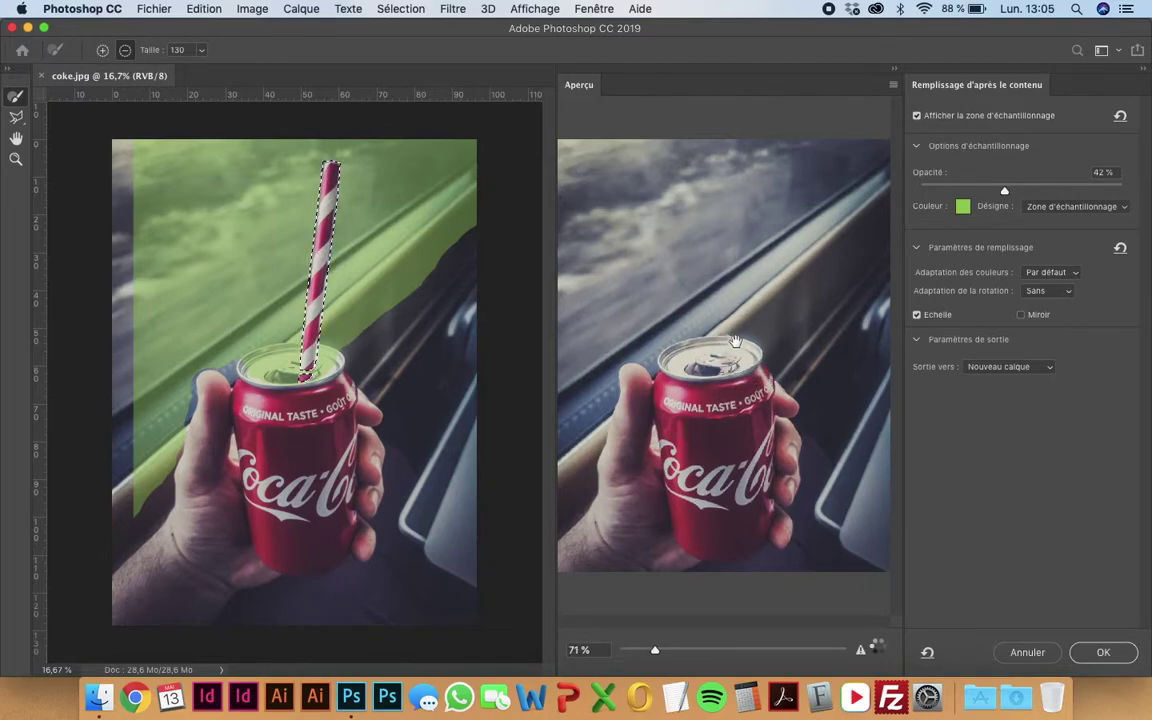
scroll(735, 345, "down", 5)
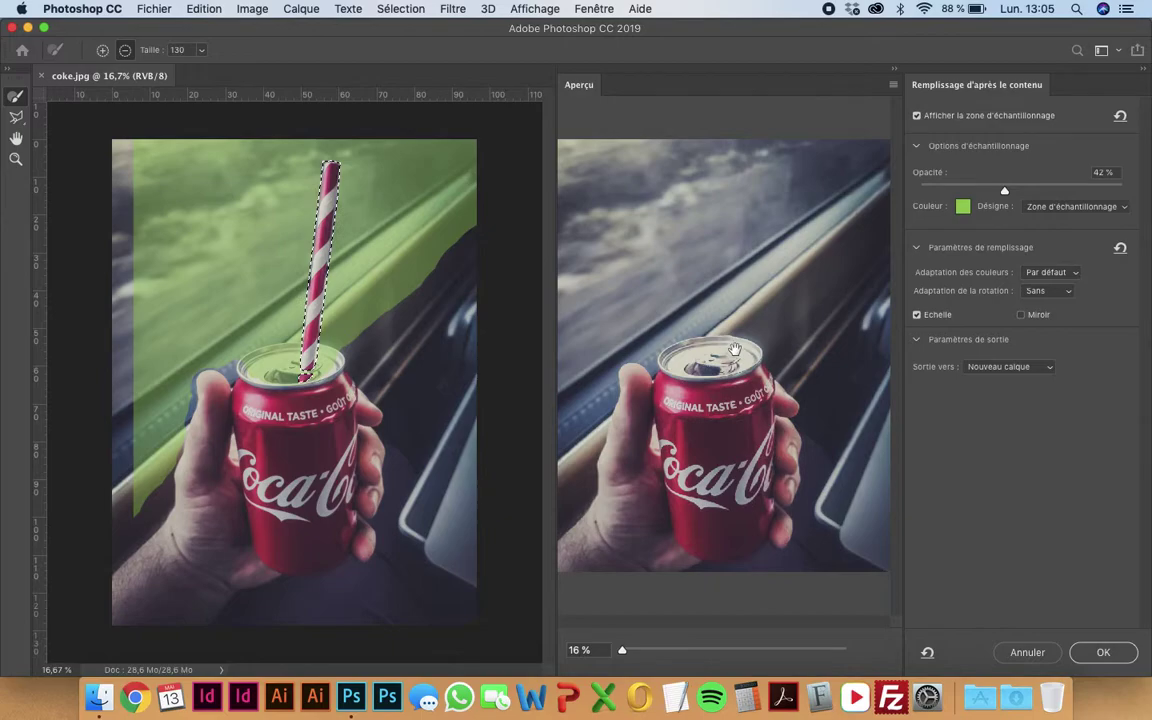
left_click(1045, 291)
left_click(995, 303)
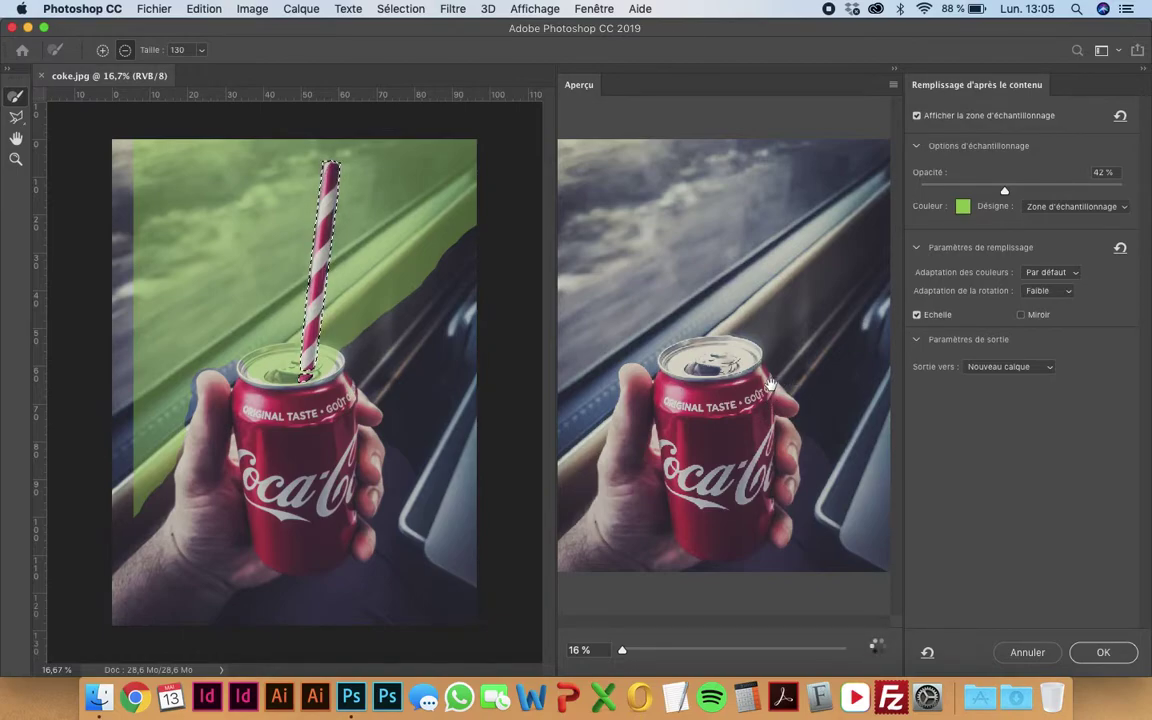
scroll(765, 383, "up", 5)
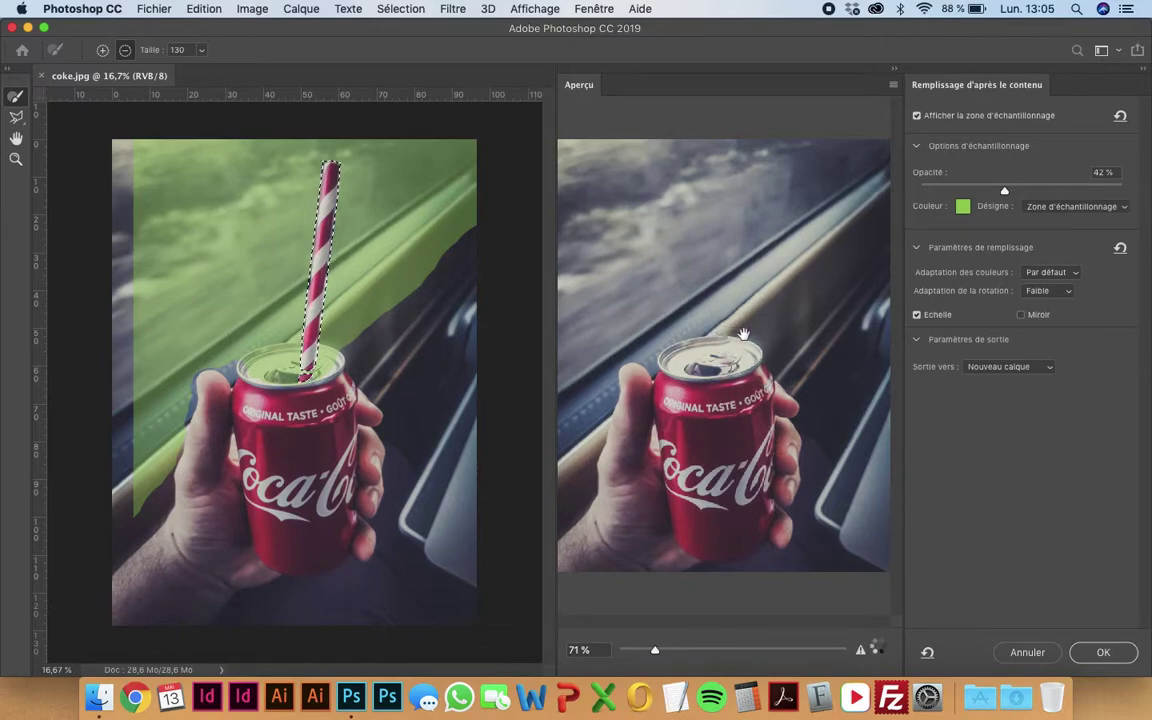
scroll(726, 346, "down", 5)
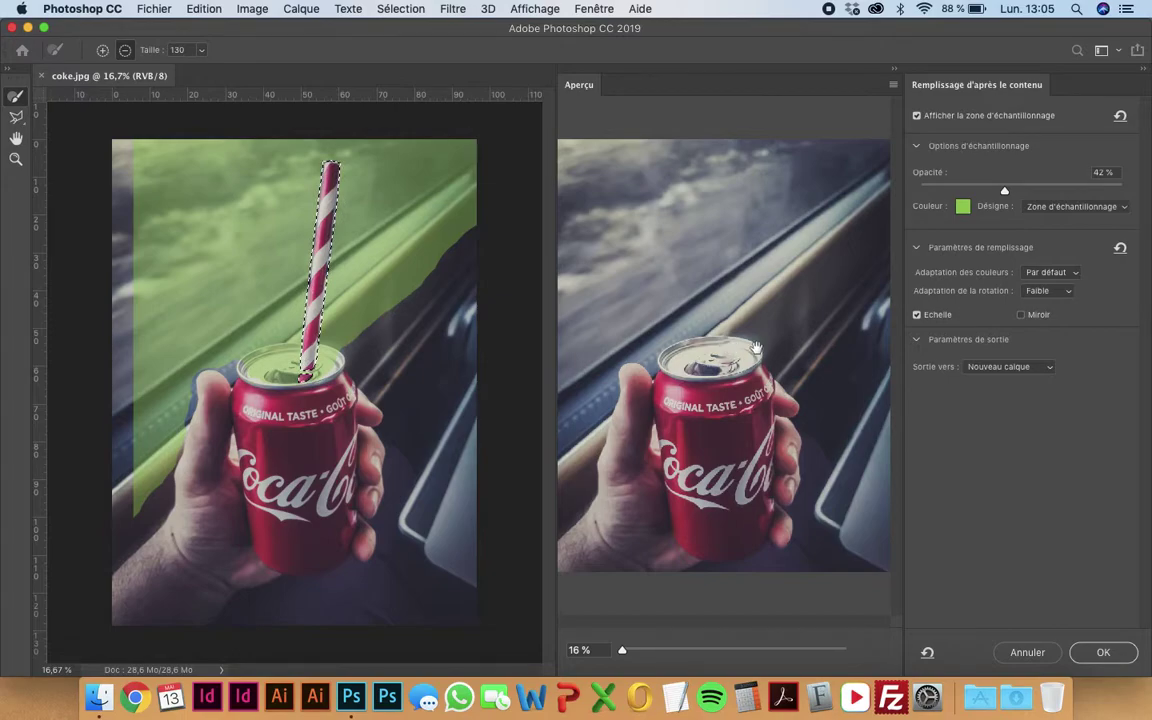
left_click(1064, 298)
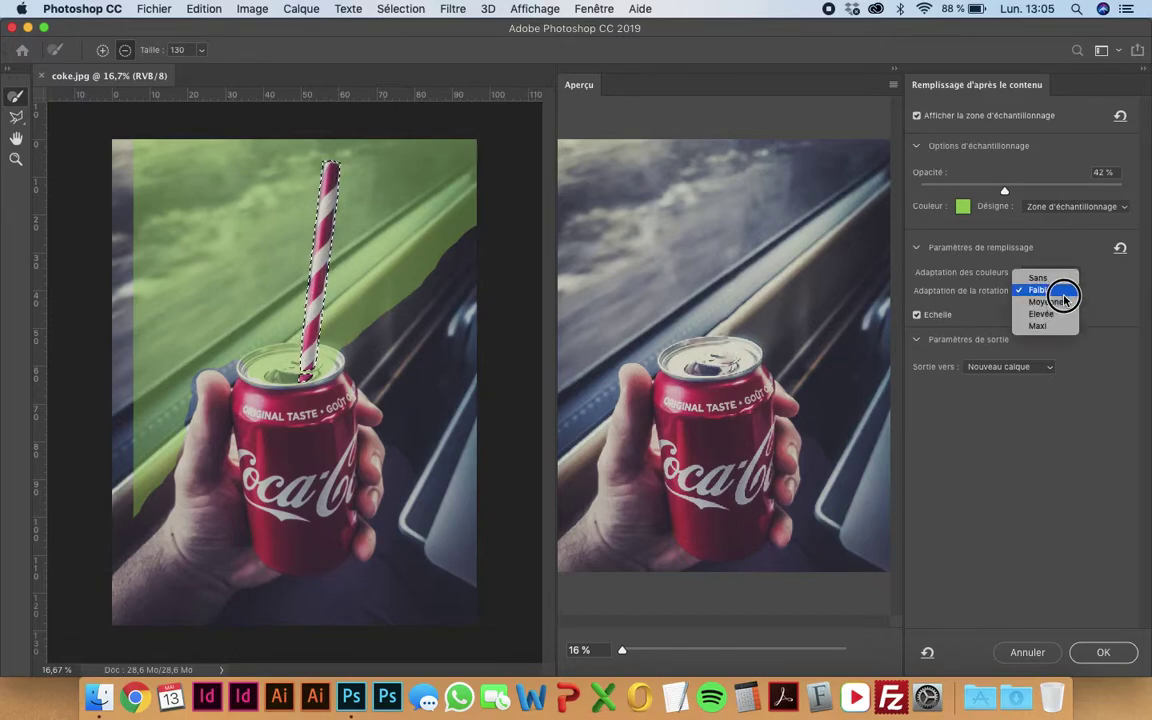
left_click(1062, 302)
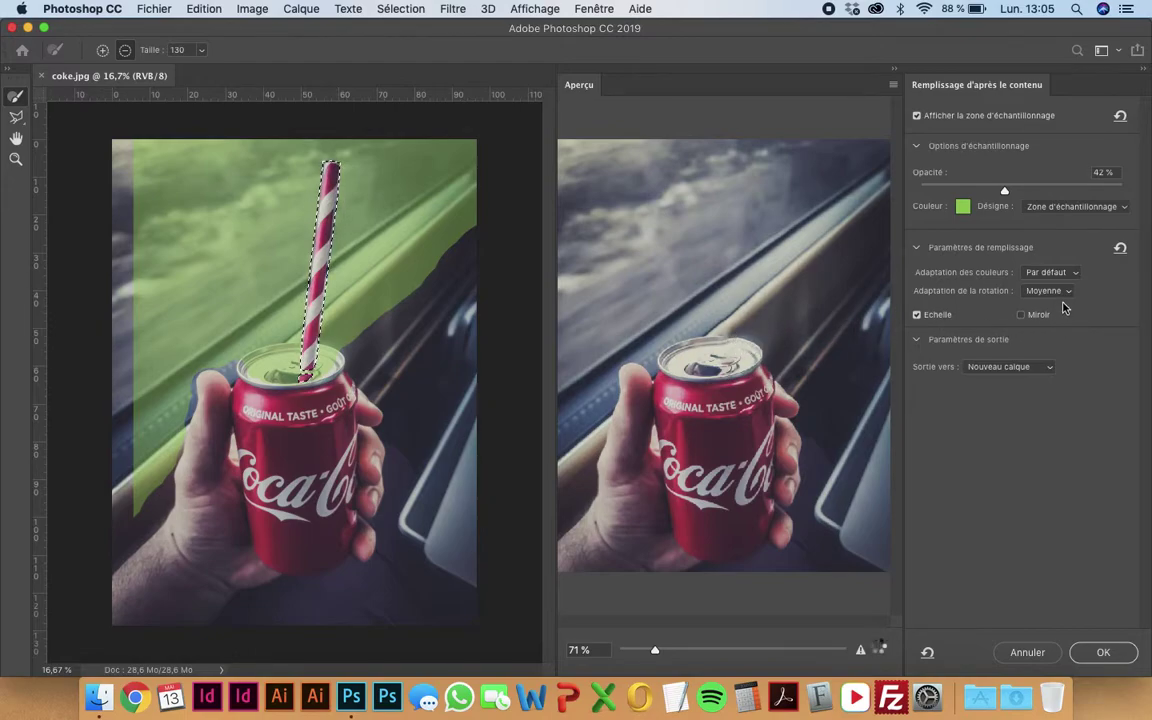
Try Maxi rotation adaptation, return to Faible, and apply the fill to a new layer
left_click(1067, 291)
left_click(1045, 316)
left_click(1065, 291)
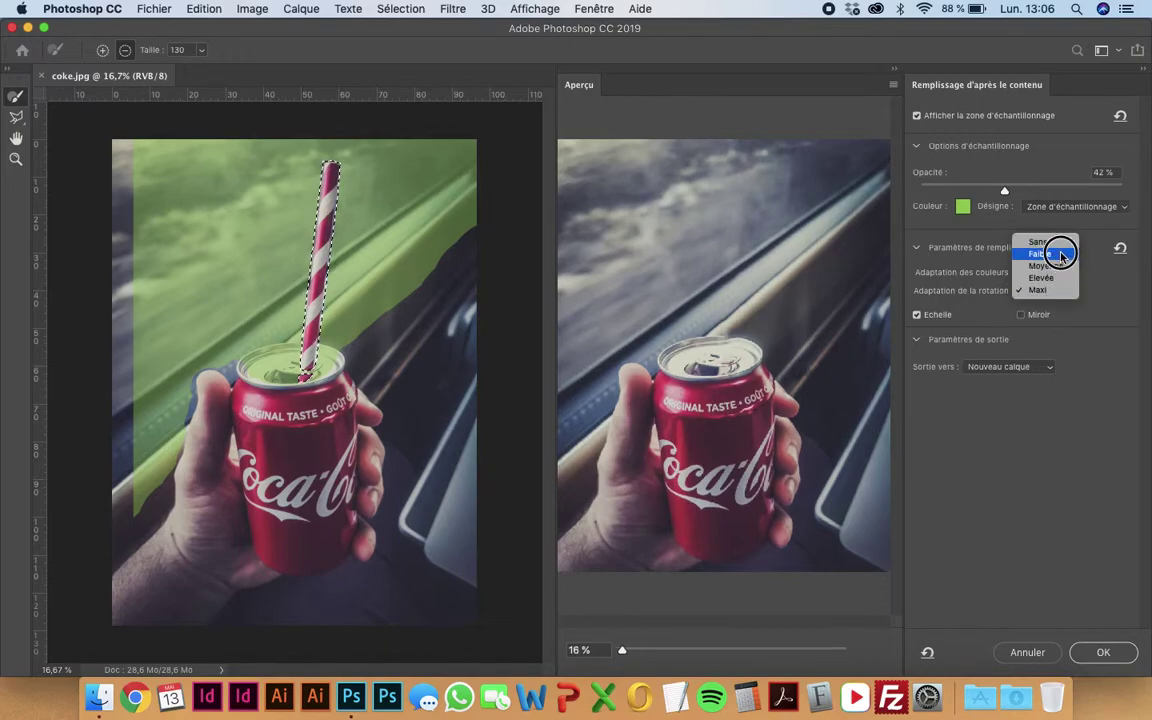
left_click(1051, 291)
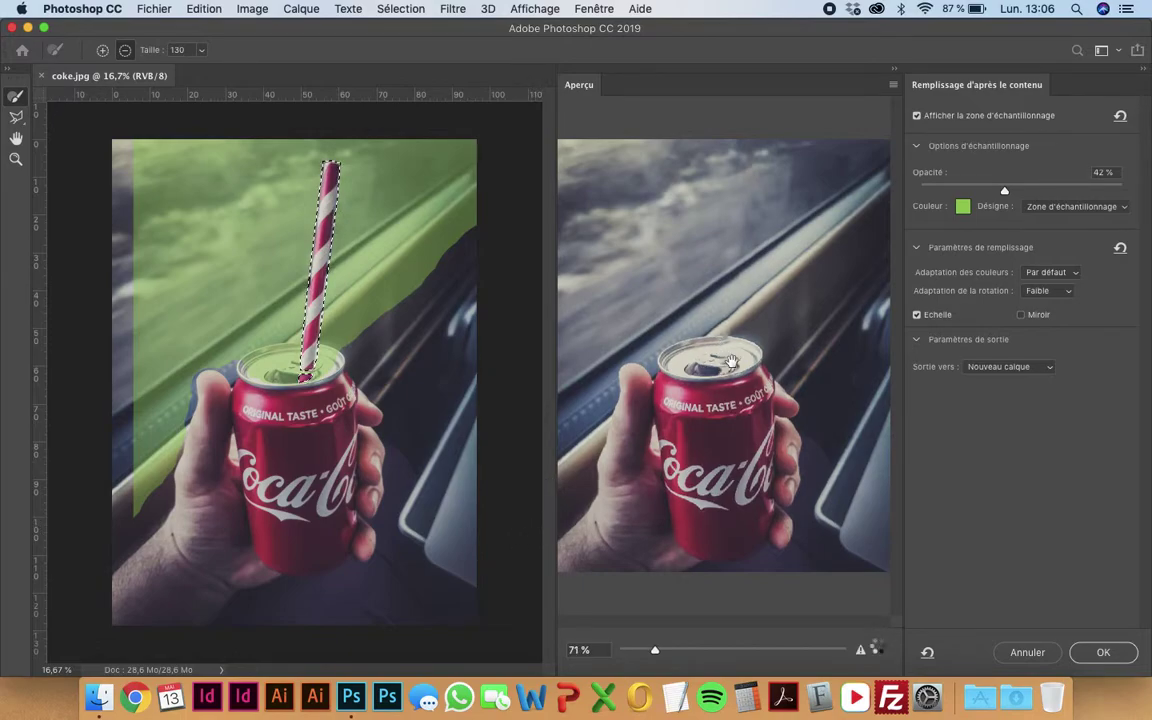
left_click(1104, 653)
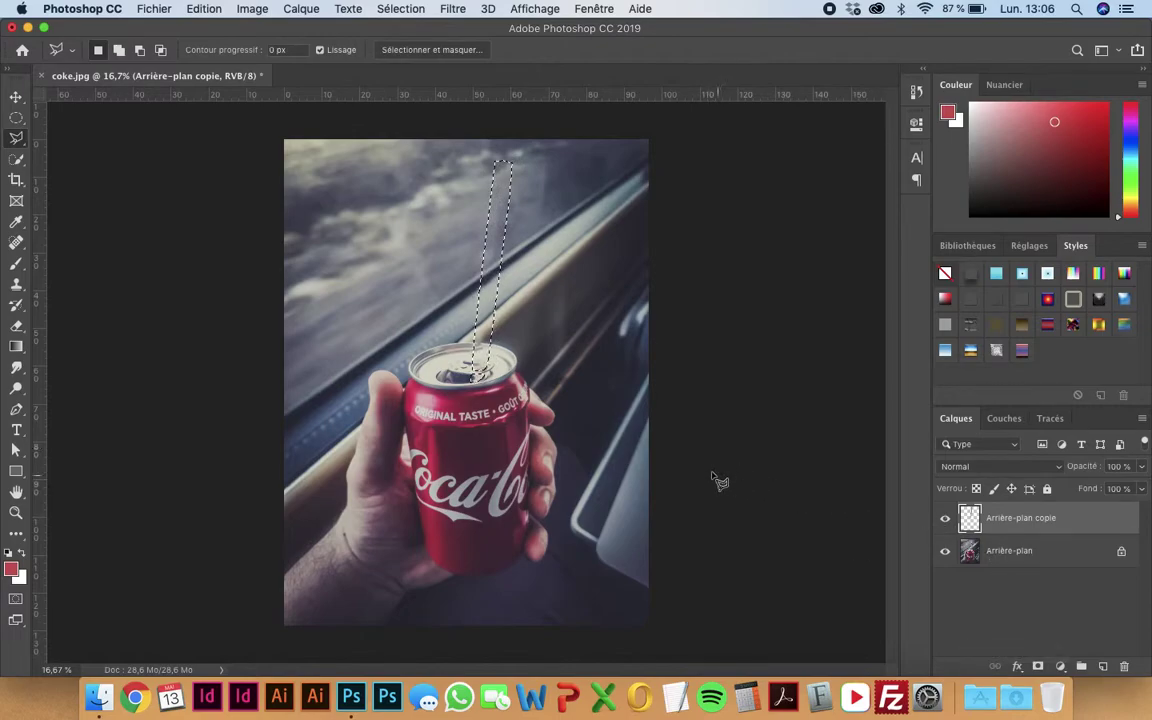
Deselect, compare the fill layer on and off, and zoom in on the can top with rulers
key("super+d")
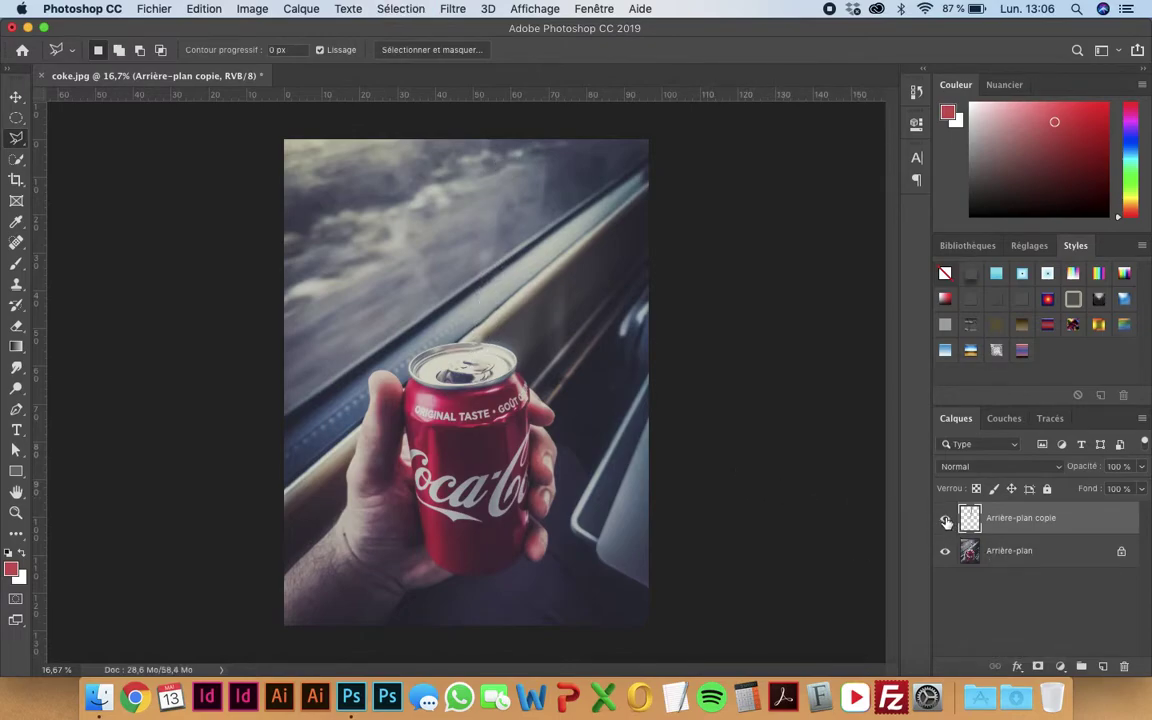
left_click(946, 521)
left_click(945, 552)
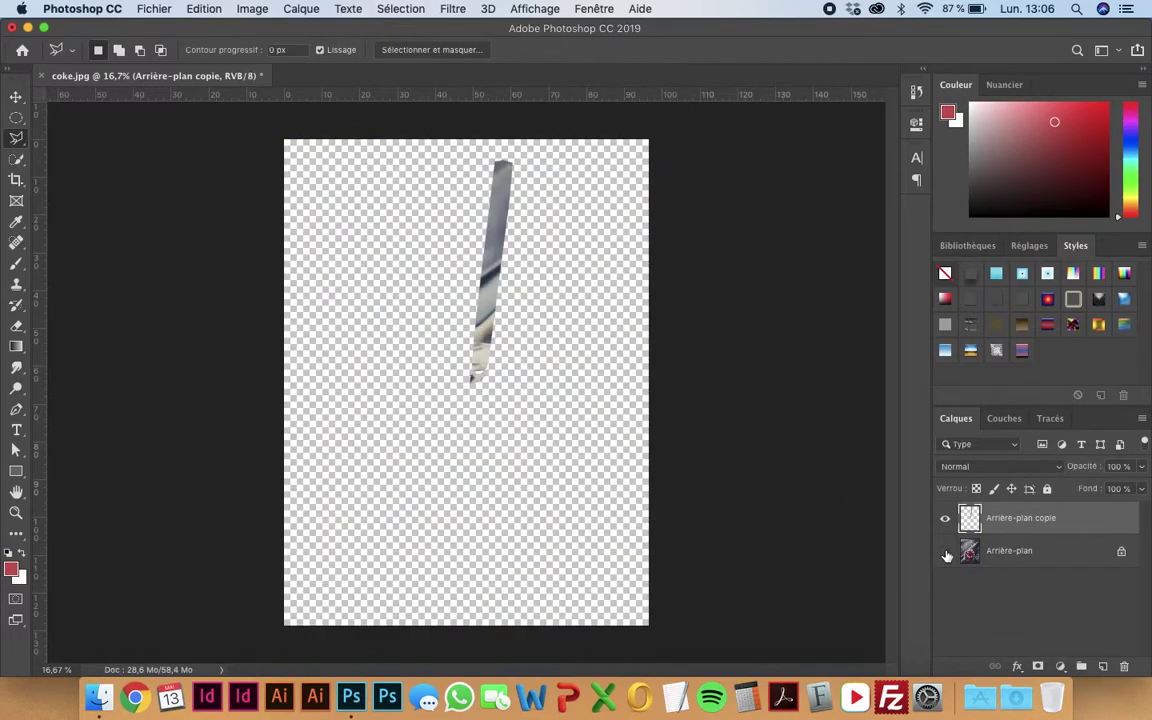
key("super+plus")
key("super+plus")
key("super+plus")
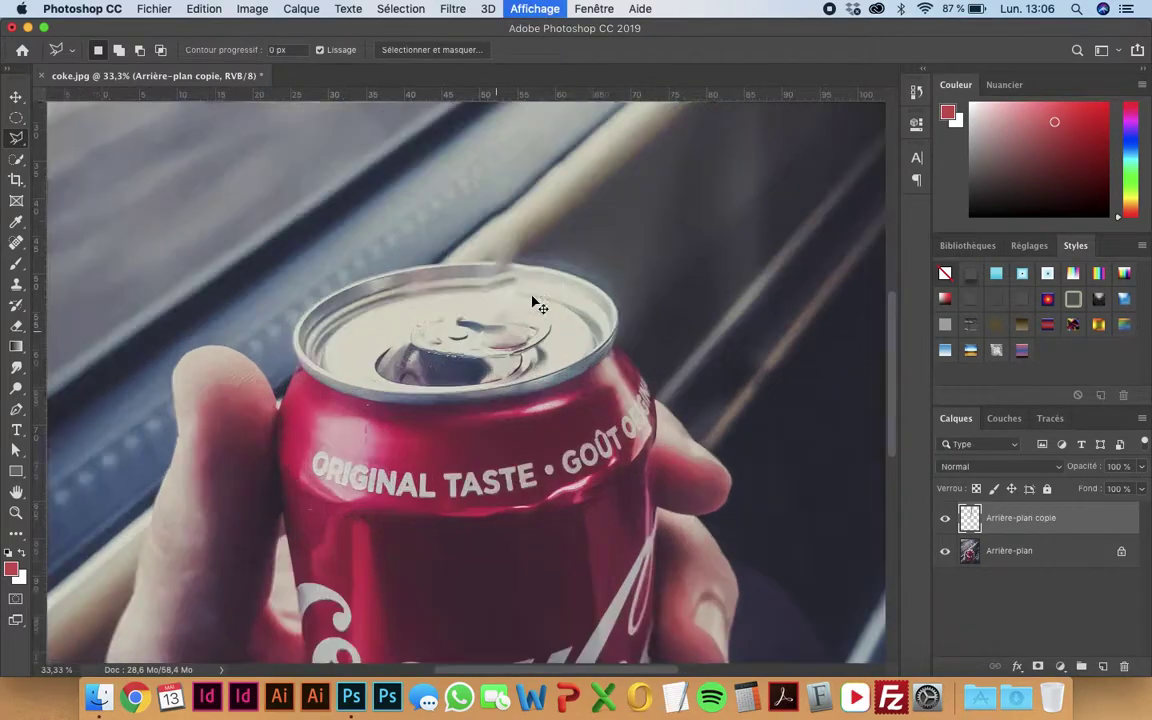
key("super+plus")
key("super+r")
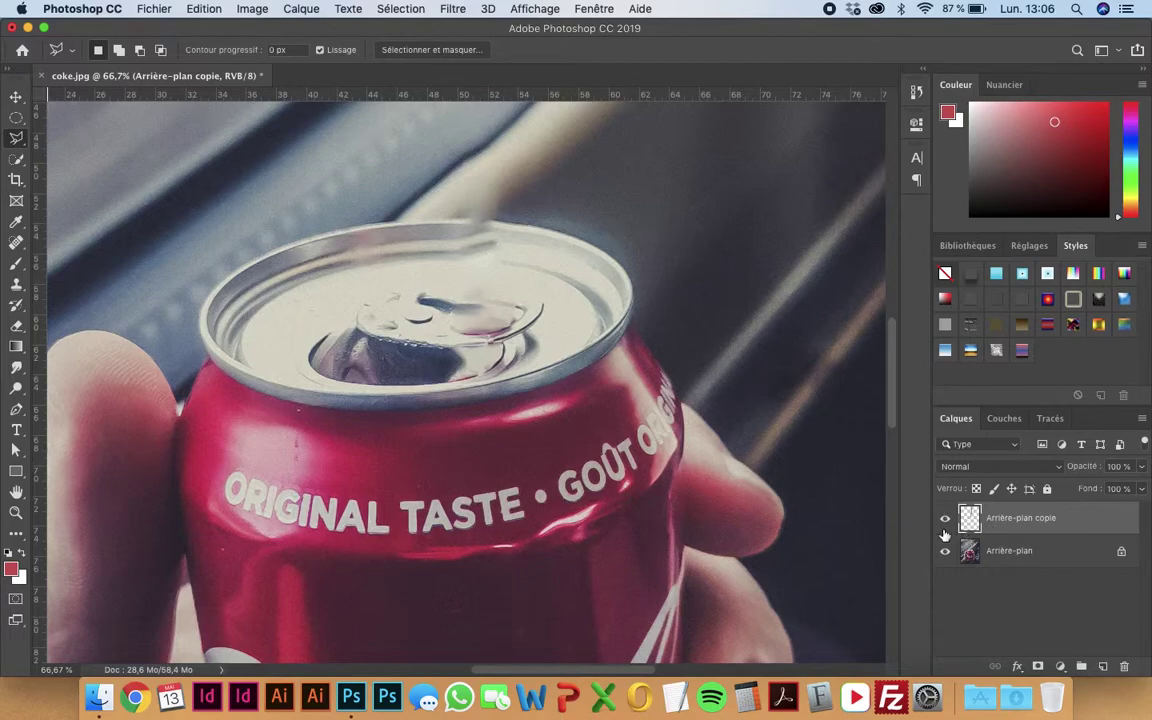
Use the Patch tool with Sample All Layers to patch the first rim mark
left_click(17, 248)
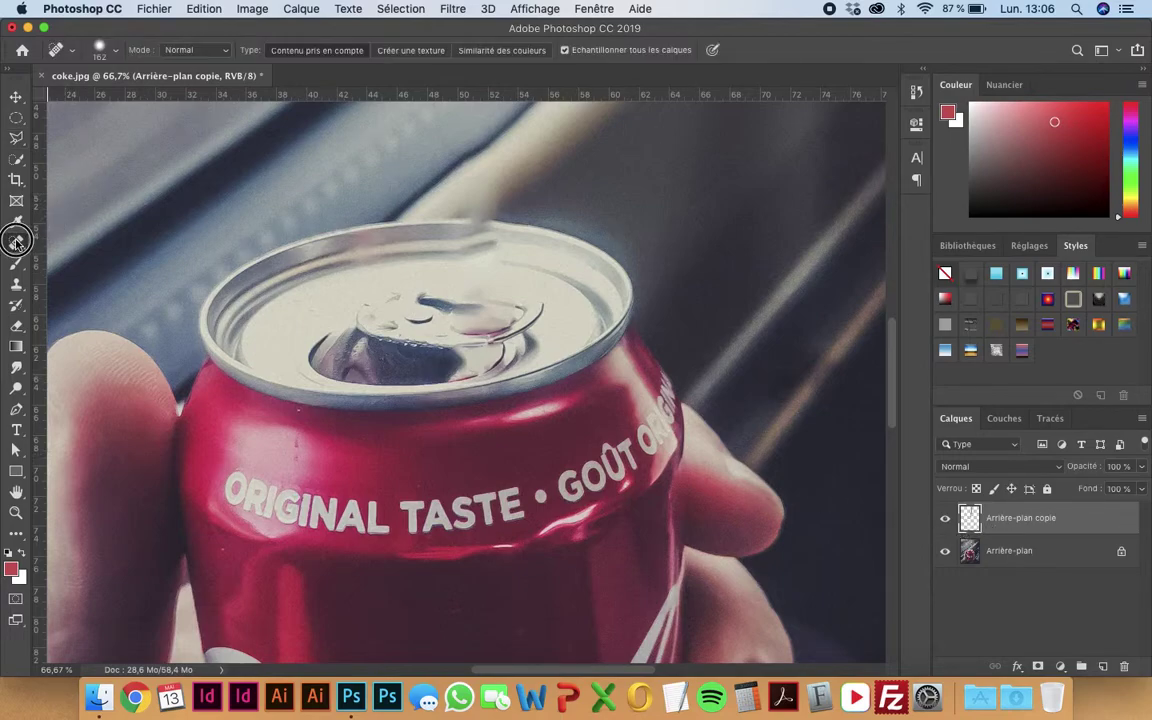
right_click(17, 248)
left_click(77, 270)
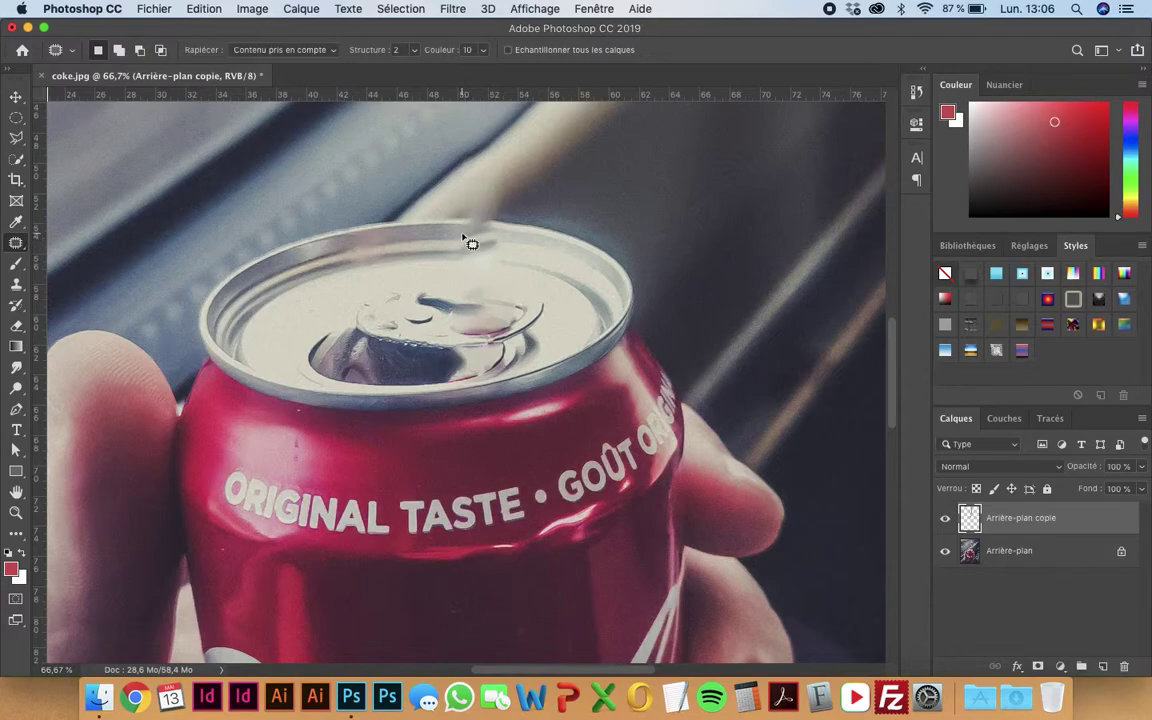
mouse_move(463, 237)
left_mouse_down()
mouse_move(485, 266)
mouse_move(488, 236)
mouse_move(437, 245)
left_mouse_up()
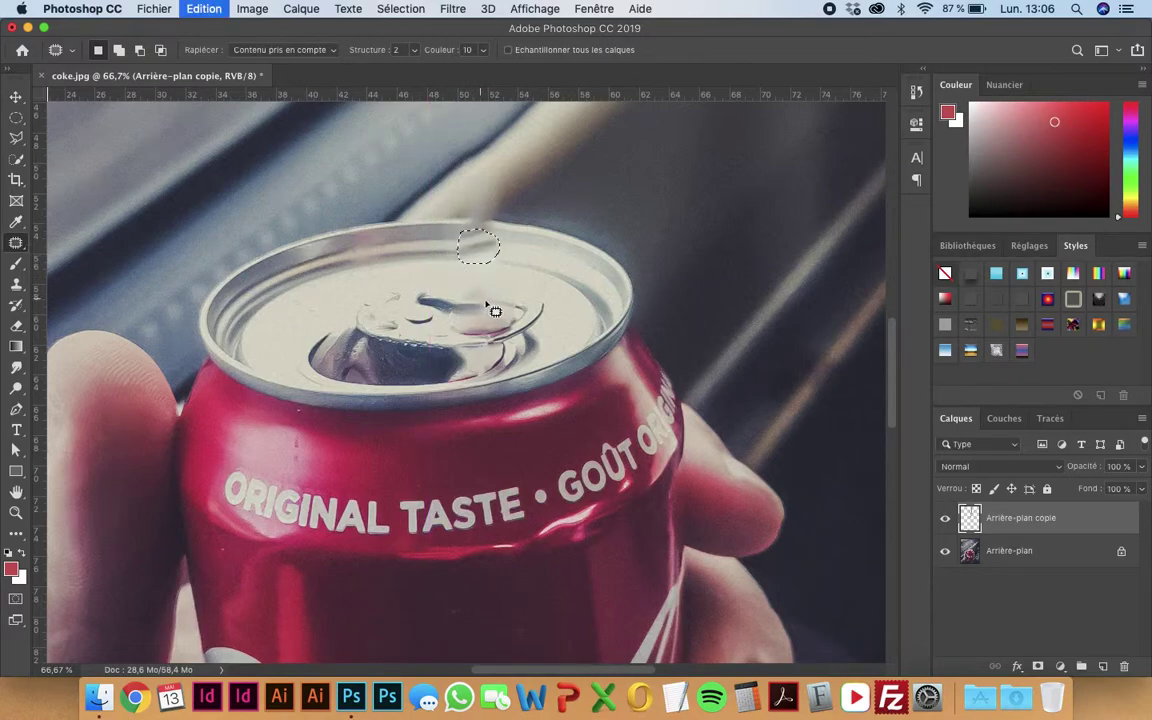
left_click(508, 50)
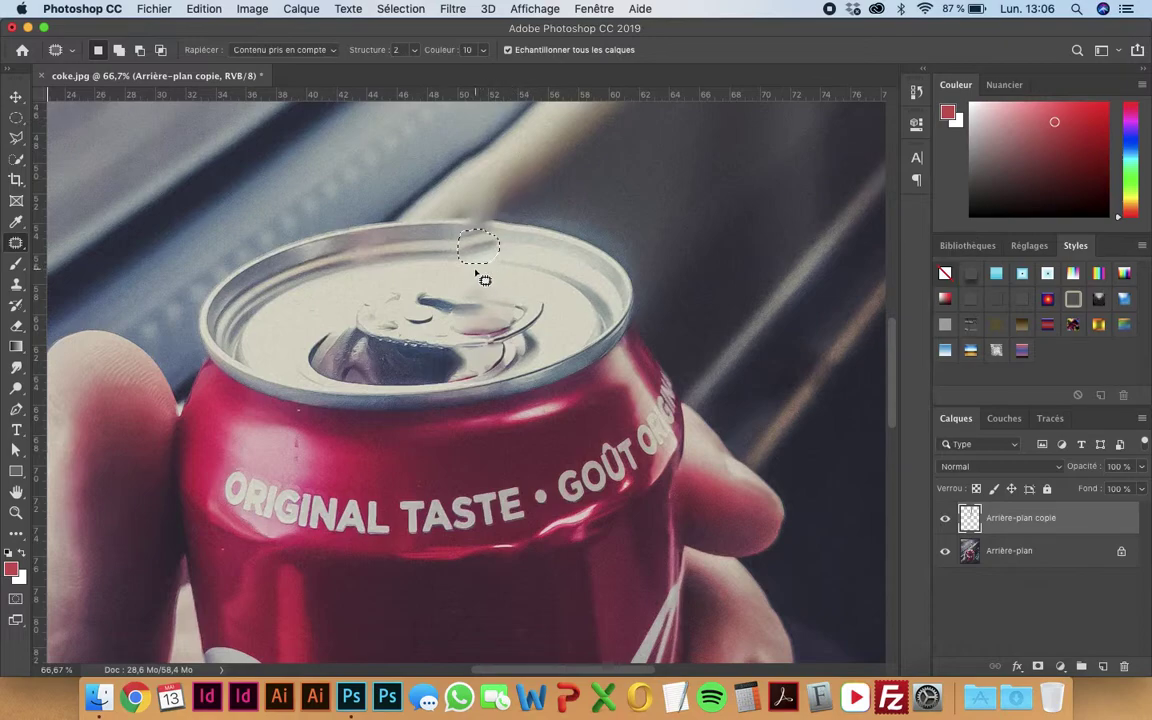
left_click_drag(477, 258, 437, 257)
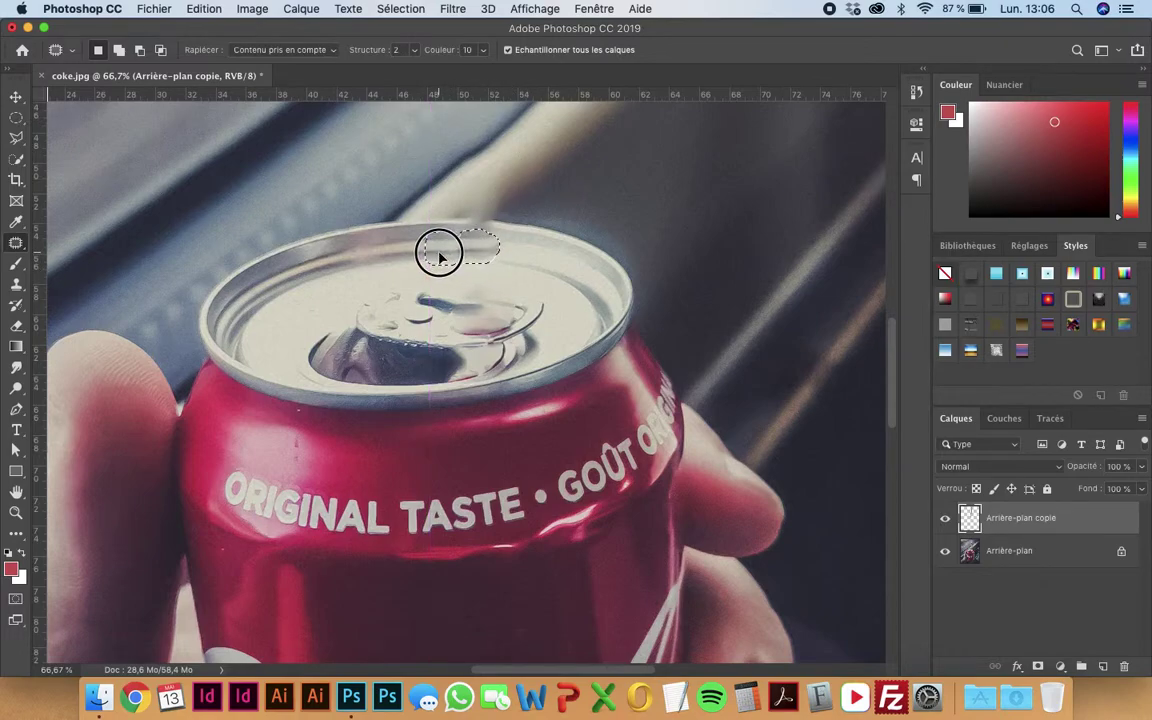
left_click_drag(437, 257, 437, 257)
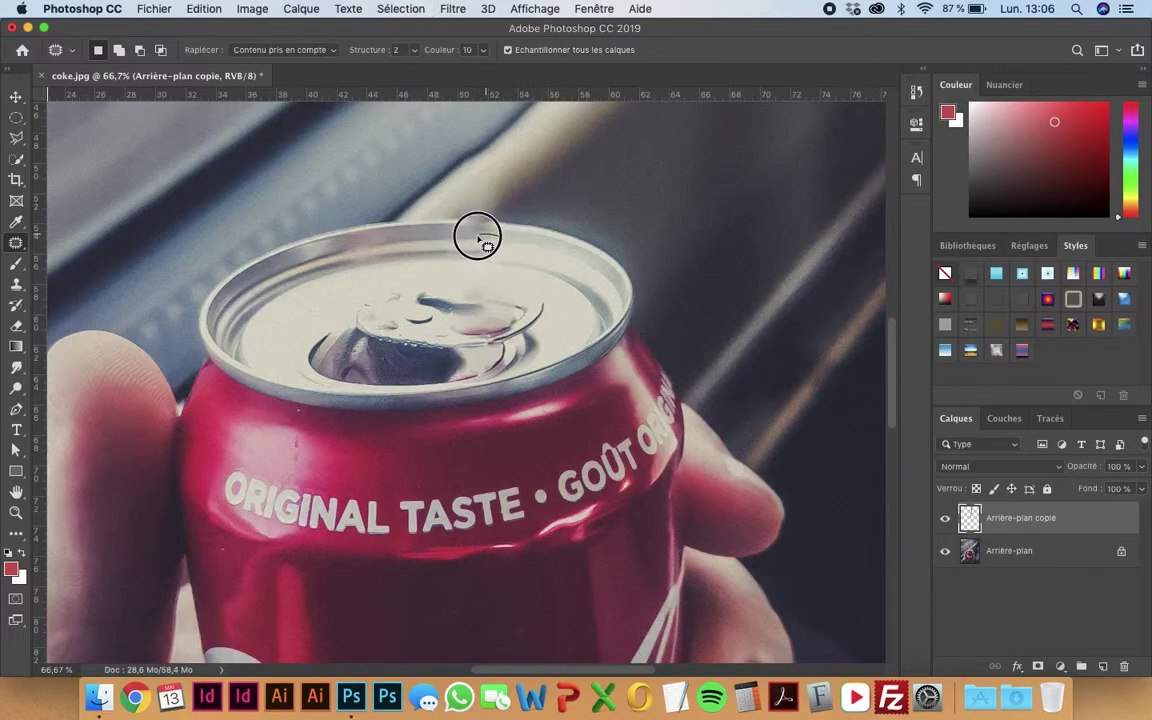
Patch two more marks along the can rim with nearby clean metal
mouse_move(500, 240)
left_mouse_down()
mouse_move(508, 262)
mouse_move(524, 260)
left_mouse_up()
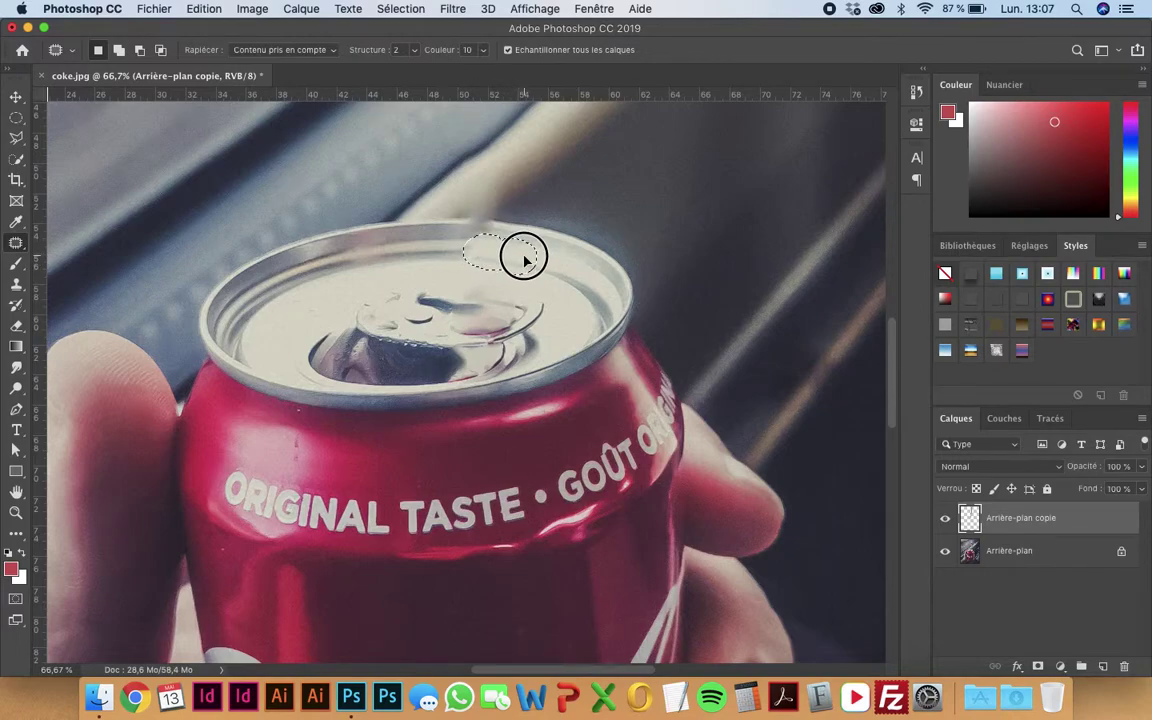
left_click_drag(510, 256, 484, 259)
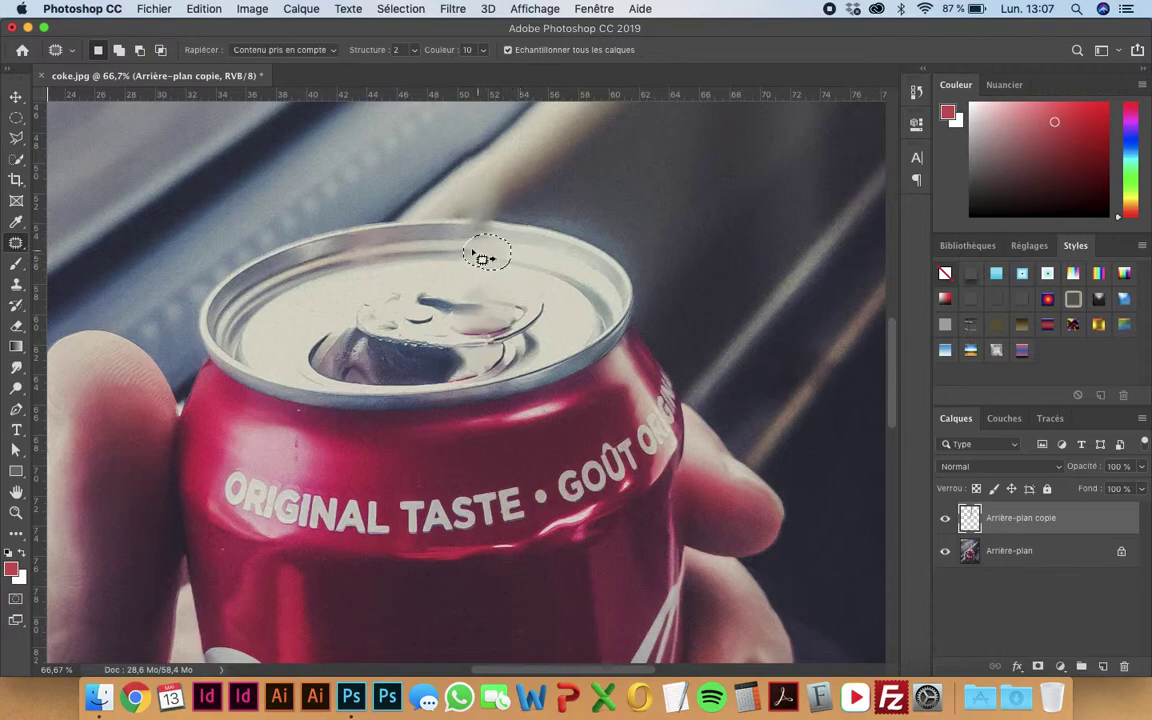
key("super+d")
mouse_move(500, 222)
left_mouse_down()
mouse_move(508, 230)
mouse_move(442, 228)
left_mouse_up()
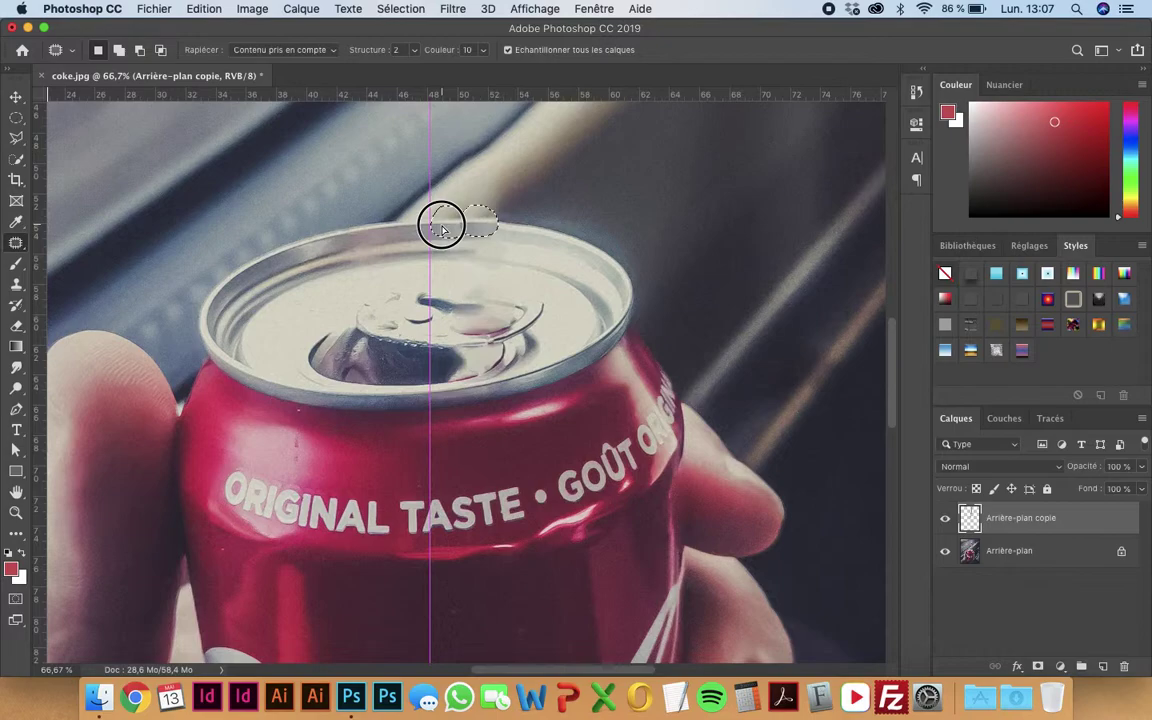
left_click_drag(442, 228, 450, 228)
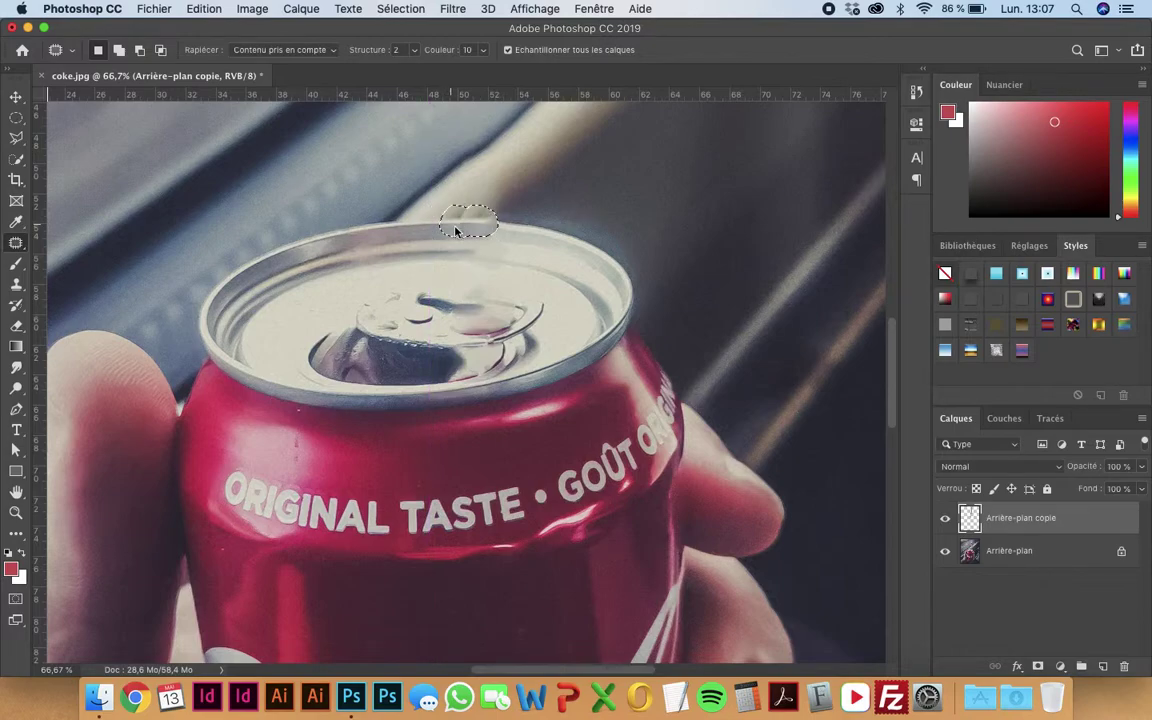
key("super+d")
Zoom out and outline a leftover straw streak above the can
left_click_drag(501, 178, 441, 238)
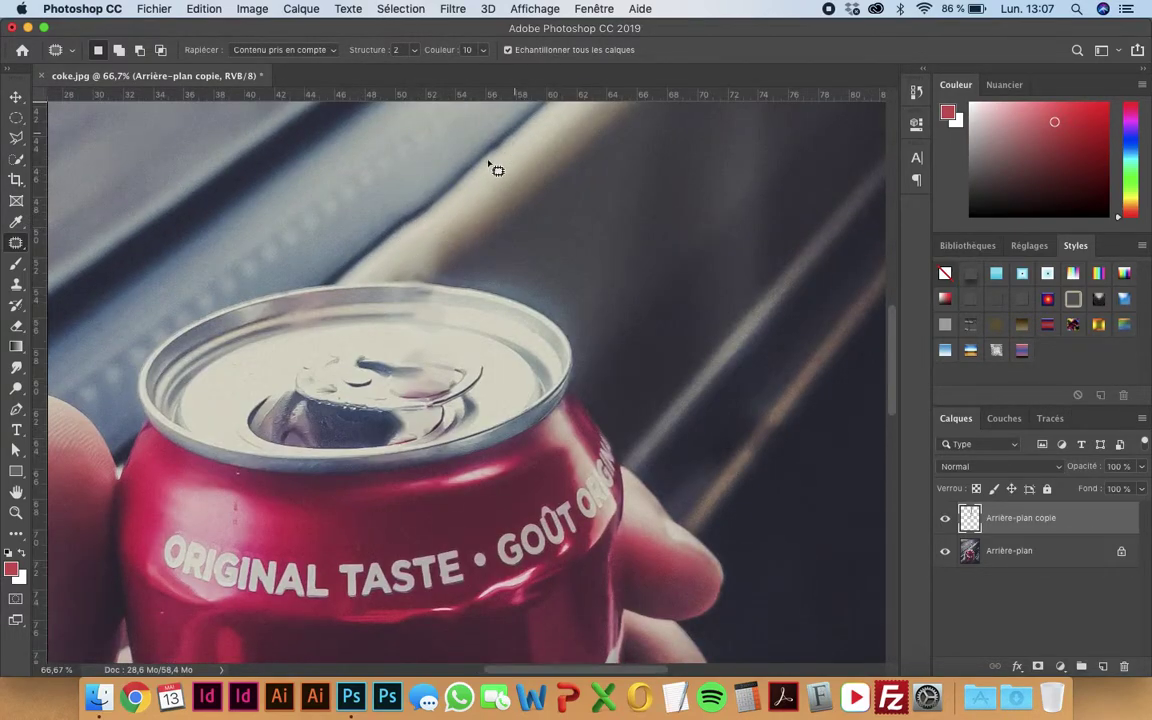
key("super+minus")
key("super+minus")
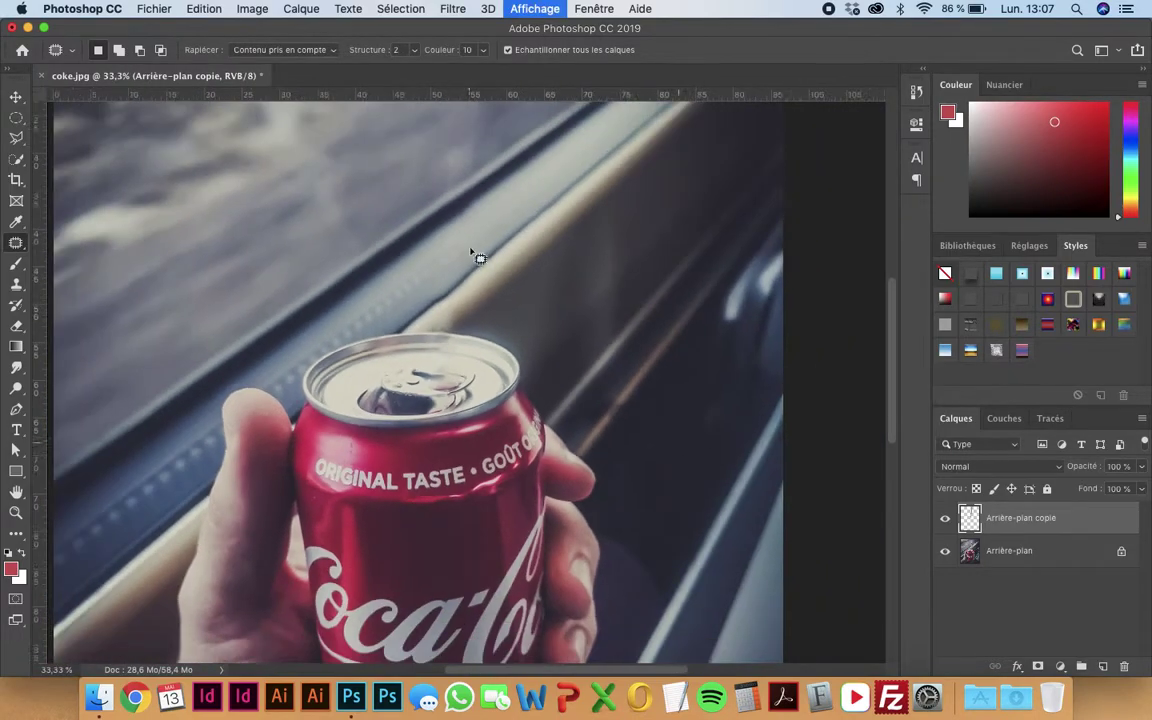
mouse_move(494, 259)
left_mouse_down()
mouse_move(484, 296)
mouse_move(480, 285)
mouse_move(580, 191)
left_mouse_up()
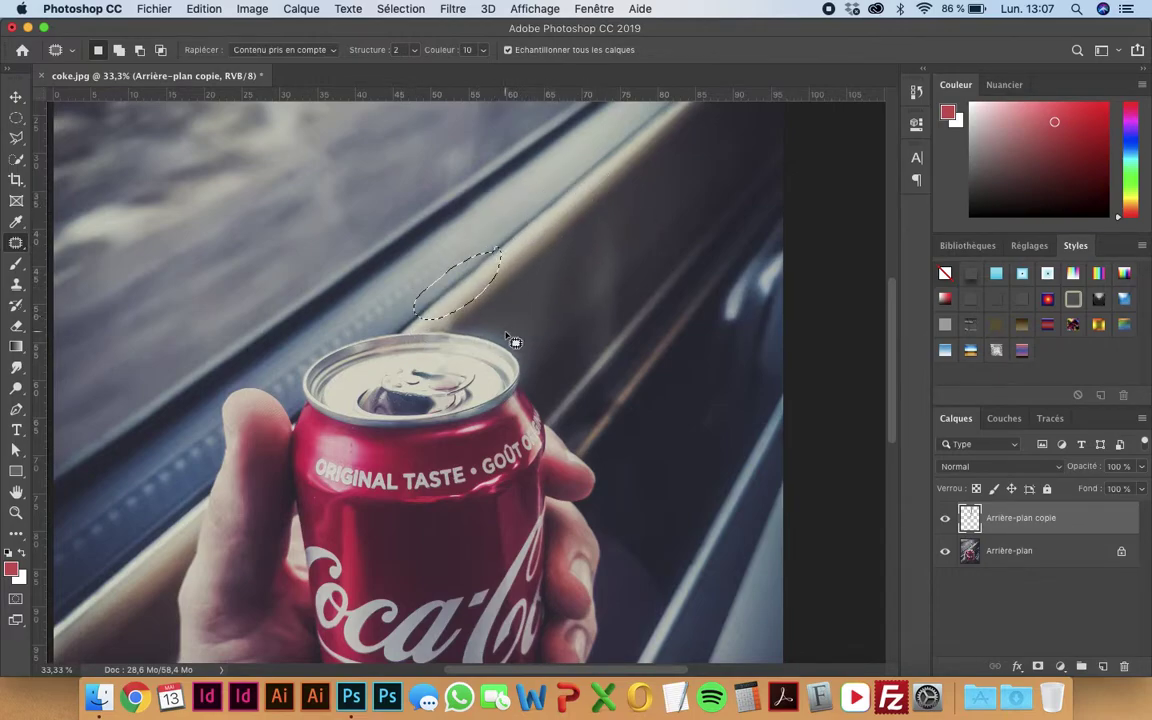
Zoom out, deselect, and toggle the retouched copy layer to compare before and after
key("super+minus")
key("super+minus")
key("super+minus")
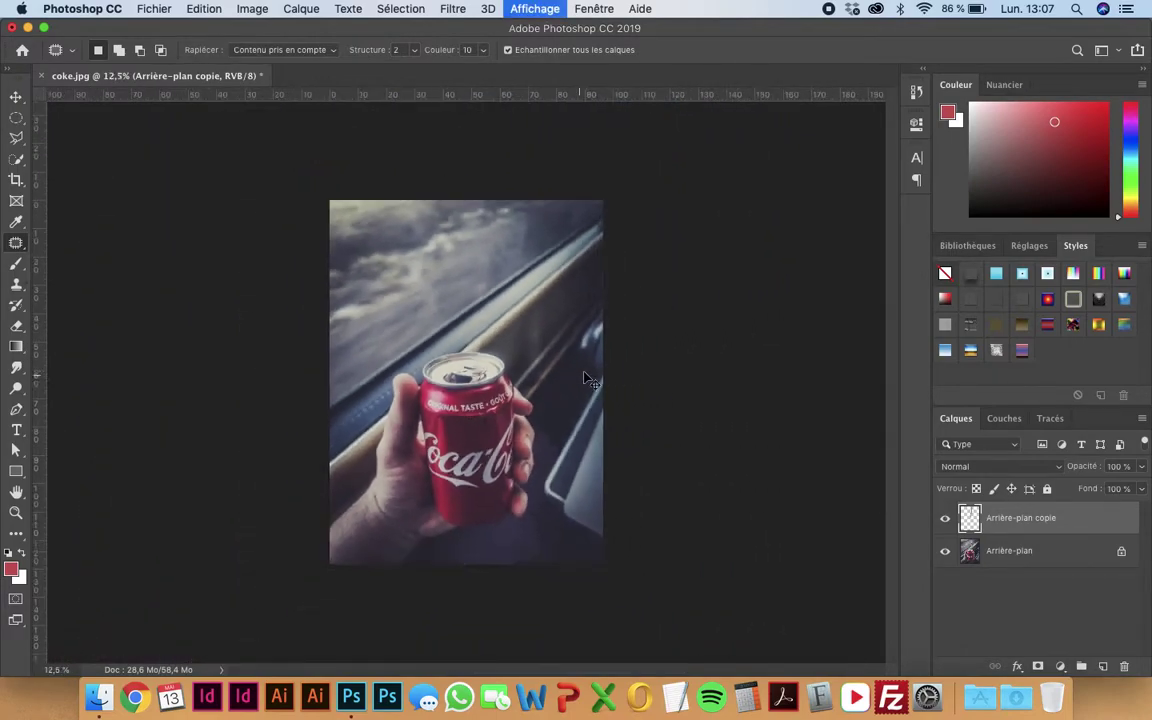
key("super+d")
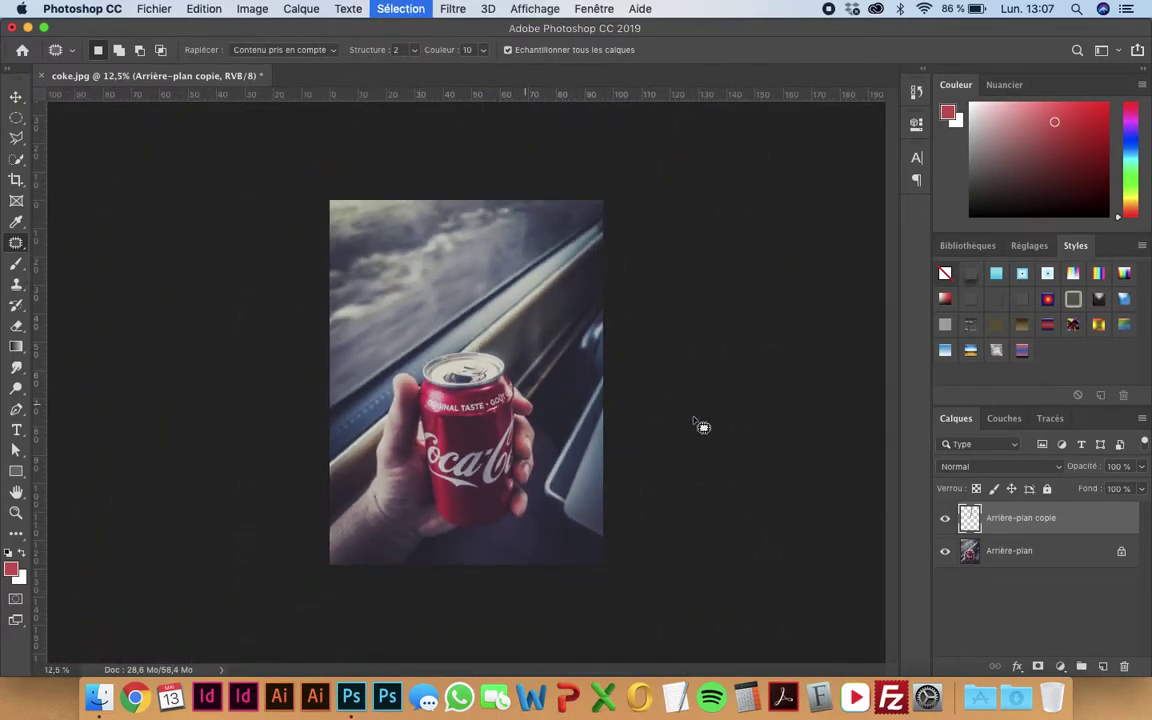
left_click(945, 521)
left_click(945, 521)
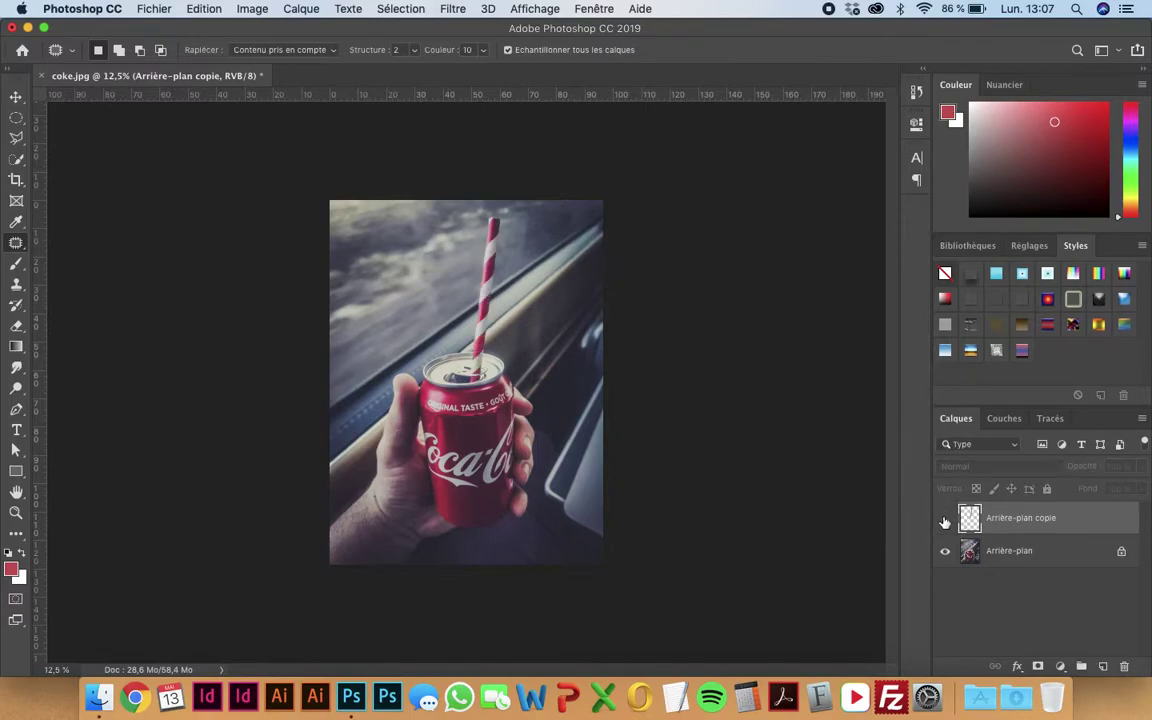
left_click(945, 521)
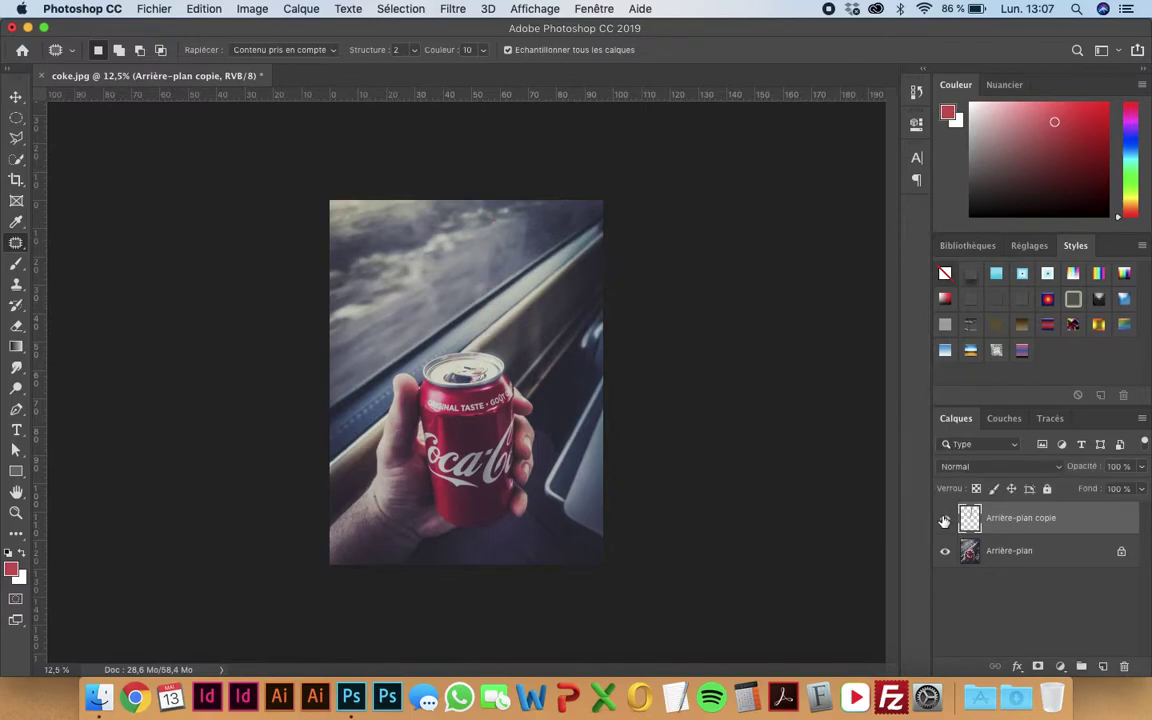
Close coke.jpg without saving and open typo.jpg from Finder
left_click(12, 28)
left_click(519, 247)
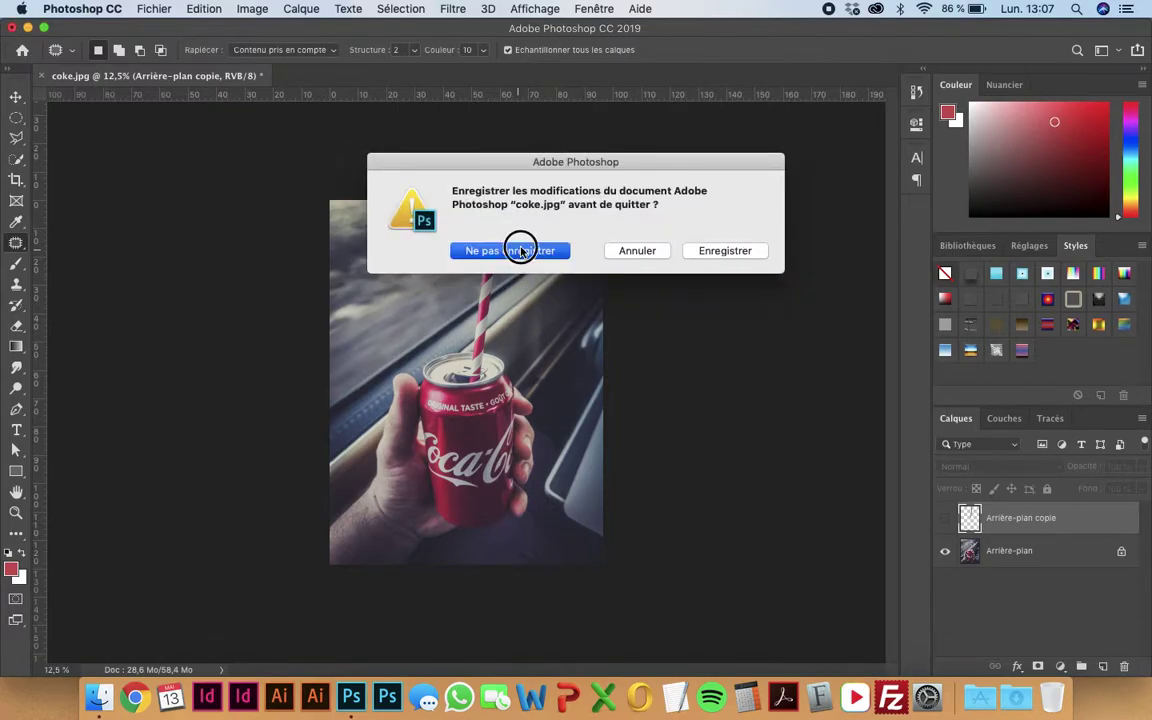
left_click(494, 315)
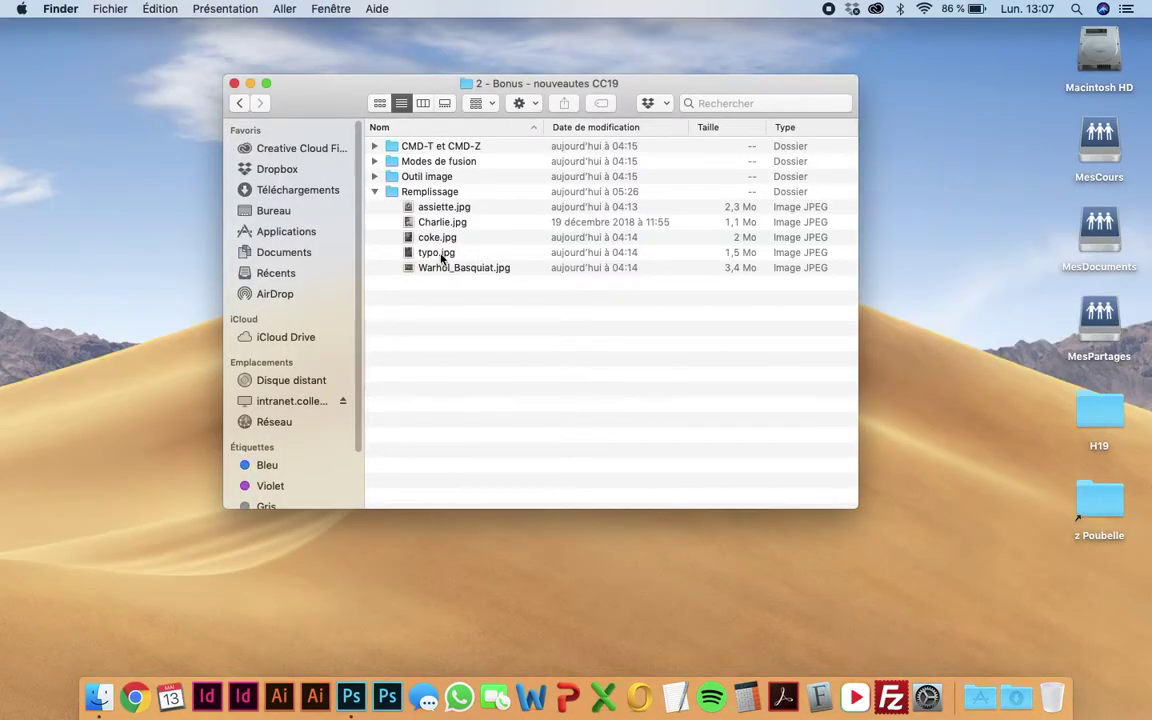
left_click_drag(441, 258, 387, 697)
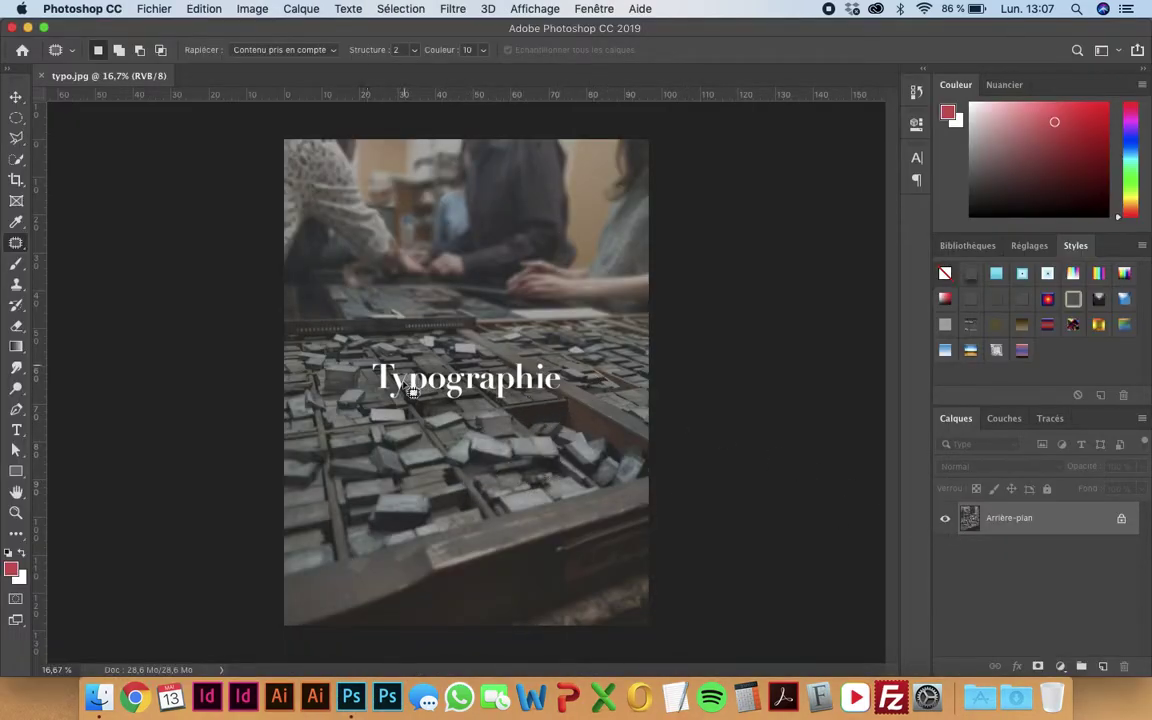
Zoom in on the Typographie title and lasso its first letters
key("super+plus")
key("super+plus")
key("super+plus")
key("super+plus")
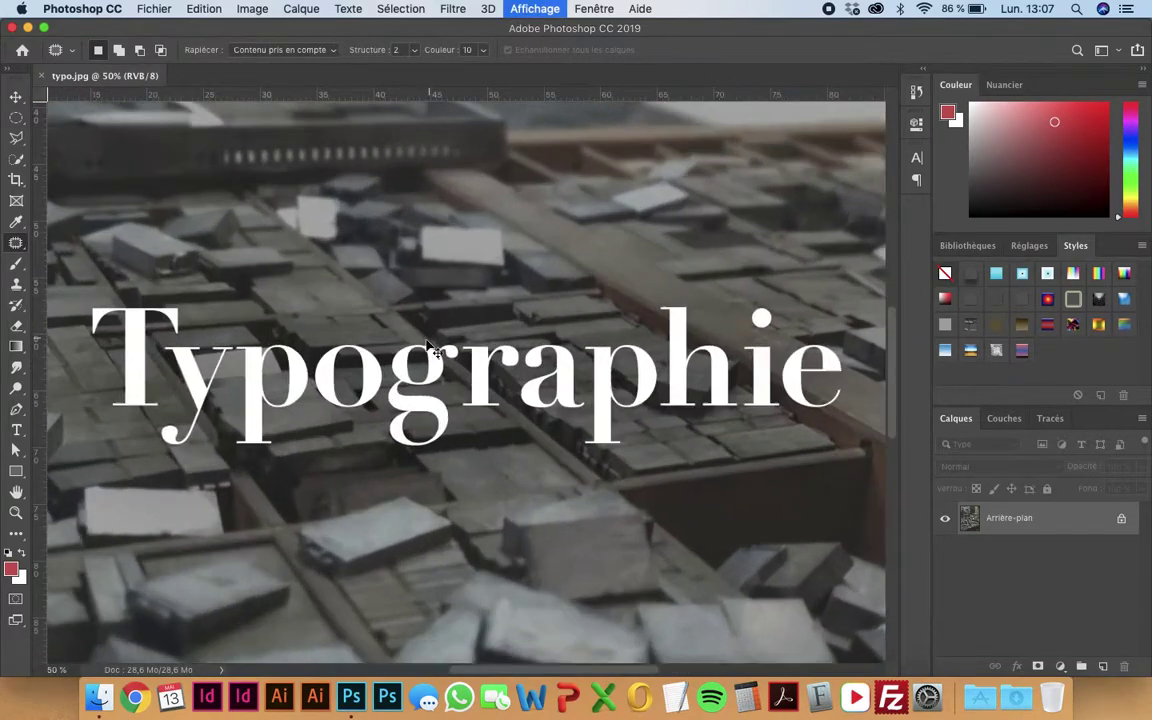
left_click_drag(338, 312, 518, 310)
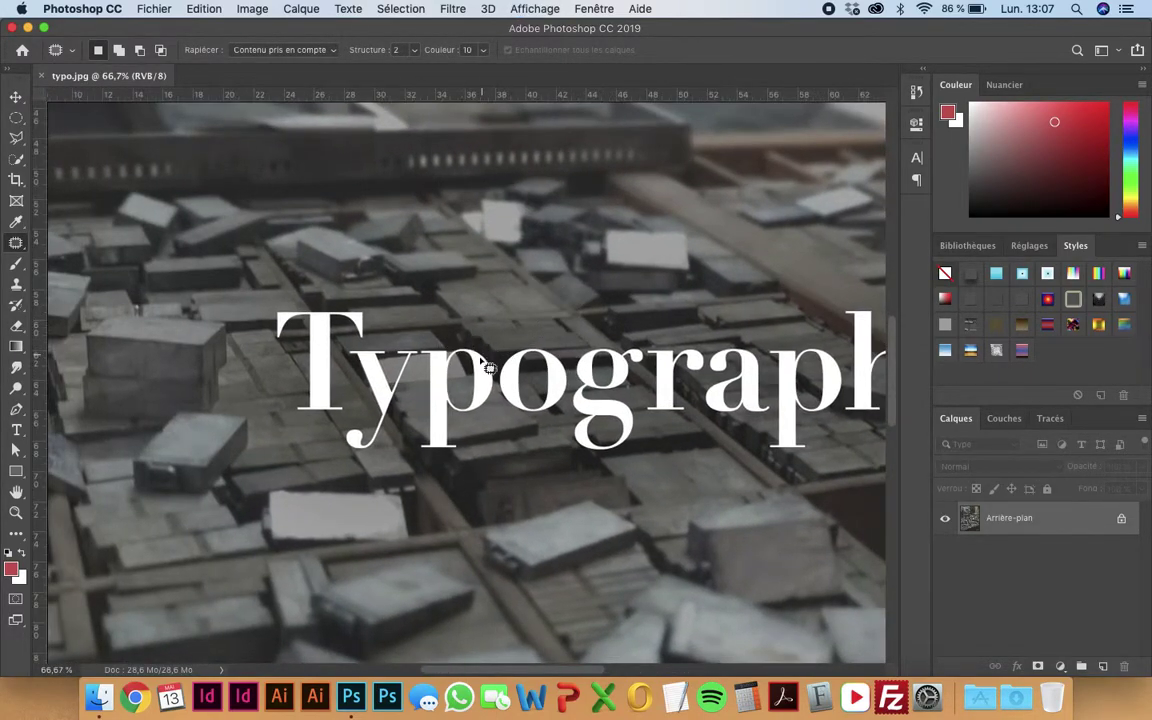
key("super+plus")
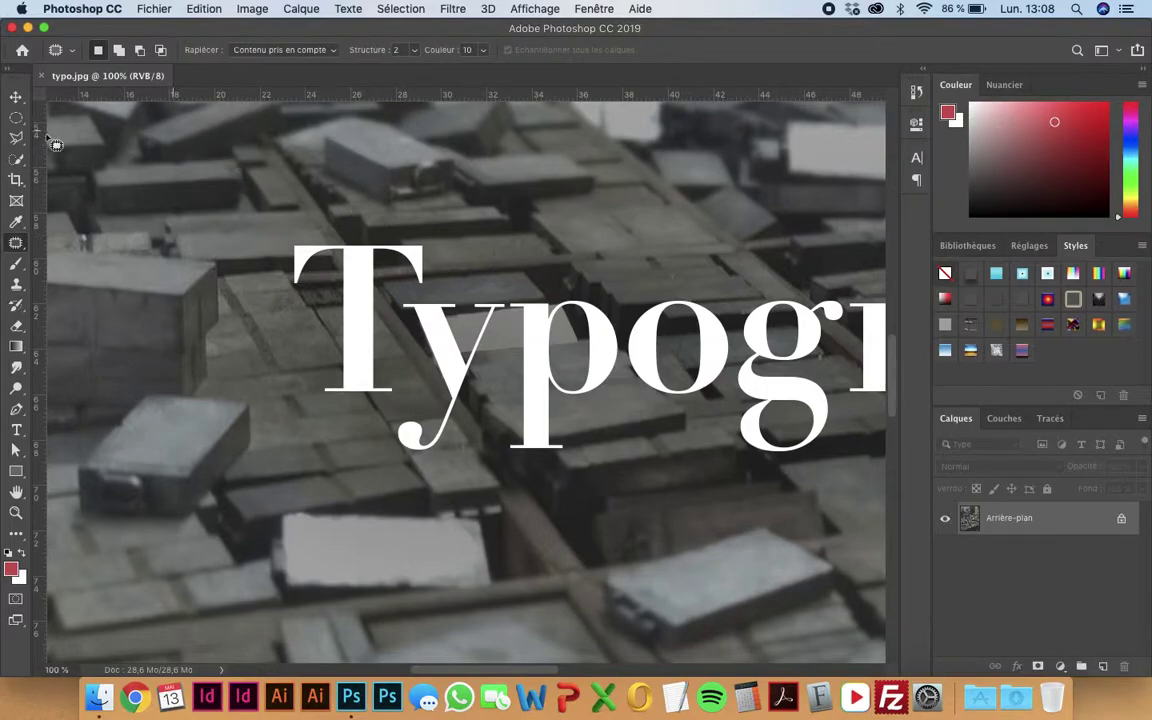
left_click(16, 138)
right_click(18, 137)
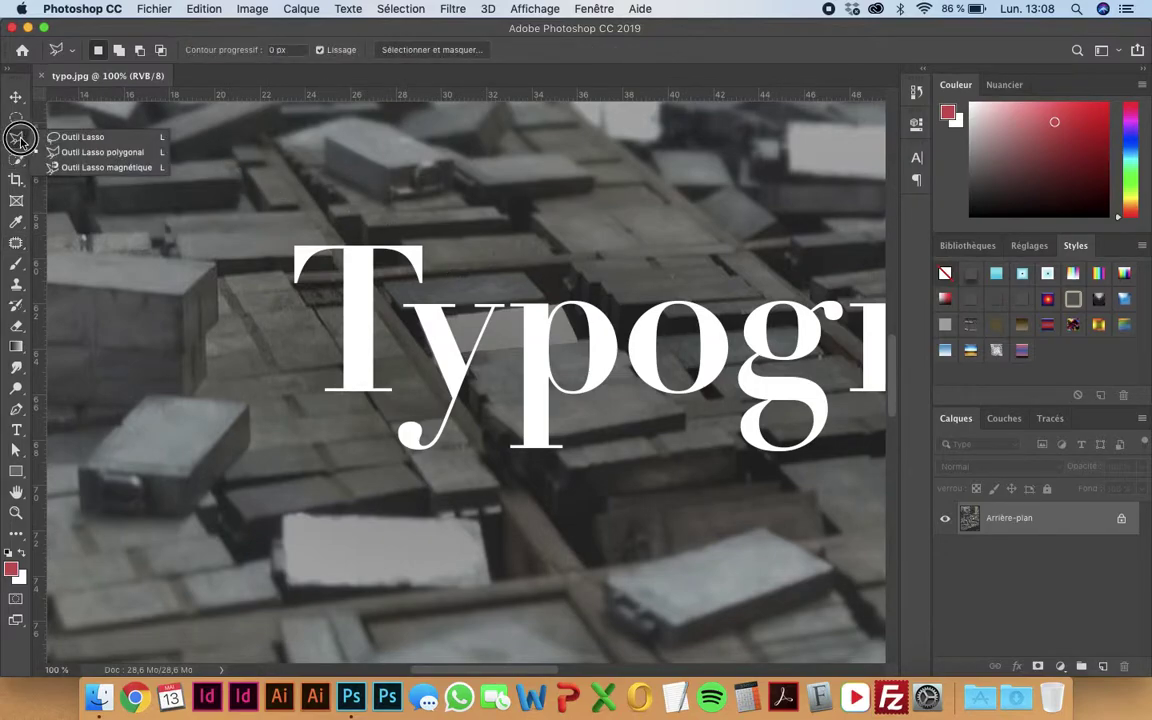
left_click(75, 136)
mouse_move(287, 240)
left_mouse_down()
mouse_move(625, 297)
mouse_move(823, 283)
mouse_move(836, 303)
mouse_move(836, 414)
mouse_move(740, 437)
mouse_move(645, 398)
mouse_move(566, 404)
mouse_move(524, 466)
mouse_move(495, 360)
mouse_move(440, 420)
mouse_move(385, 440)
mouse_move(383, 404)
mouse_move(316, 390)
mouse_move(320, 342)
mouse_move(282, 242)
left_mouse_up()
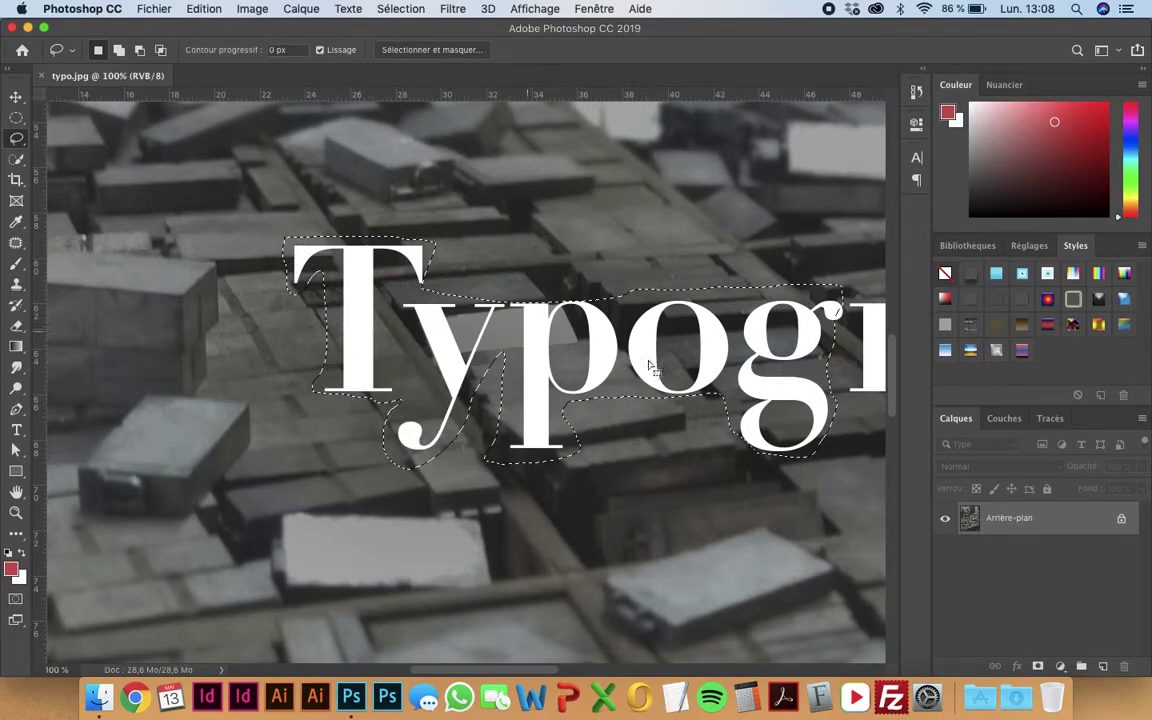
Shift-add the remaining letters to the selection, then zoom out to the whole image
mouse_move(766, 378)
left_mouse_down()
mouse_move(411, 367)
mouse_move(147, 385)
left_mouse_up()
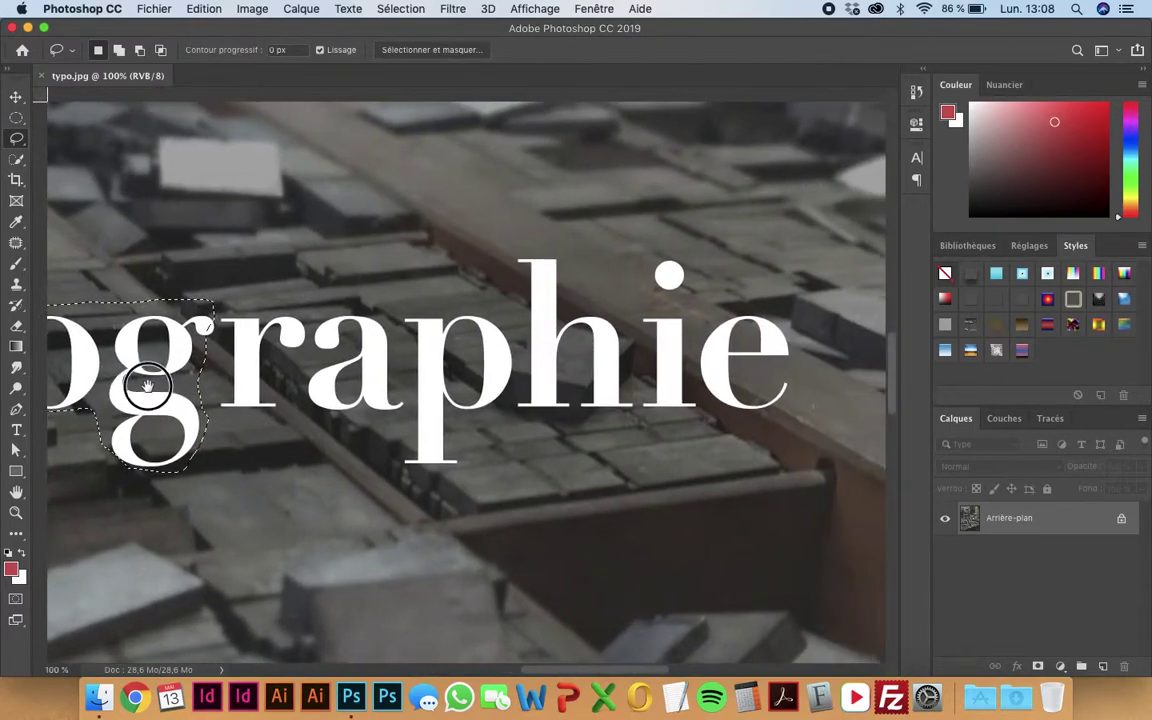
key("shift")
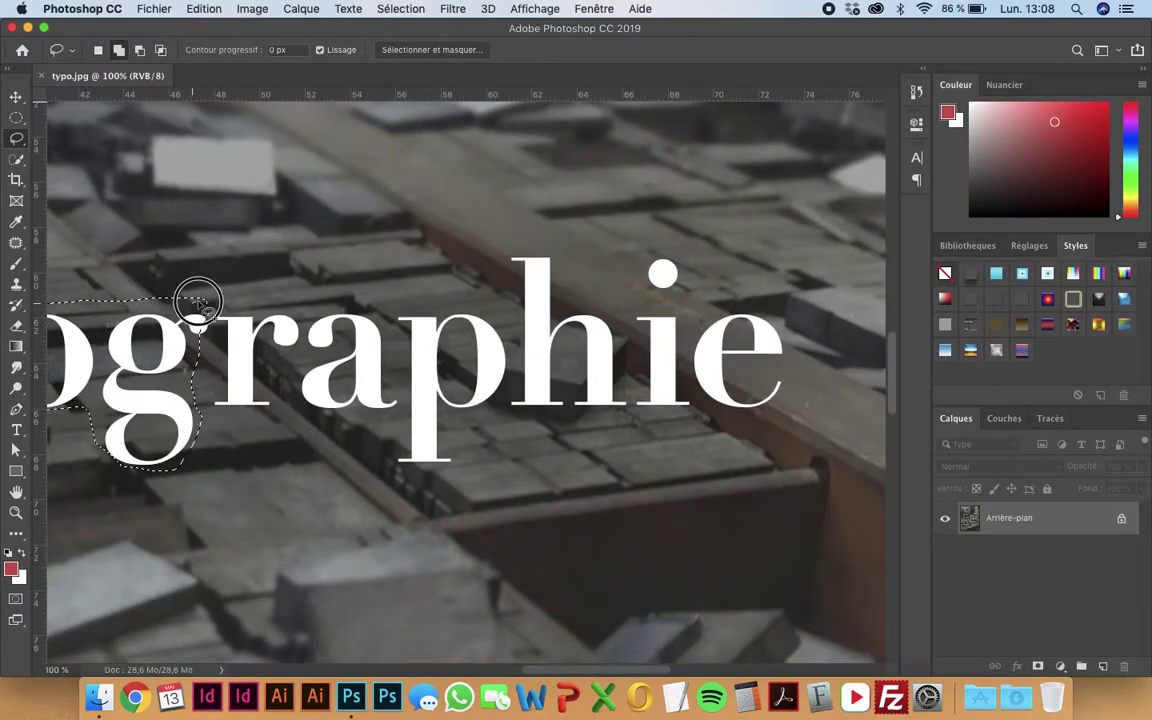
mouse_move(203, 299)
left_mouse_down()
mouse_move(510, 291)
mouse_move(532, 244)
mouse_move(576, 288)
mouse_move(656, 267)
mouse_move(769, 303)
mouse_move(797, 391)
mouse_move(689, 416)
mouse_move(440, 415)
mouse_move(463, 452)
mouse_move(375, 465)
mouse_move(390, 420)
mouse_move(235, 400)
mouse_move(185, 372)
mouse_move(190, 285)
left_mouse_up()
key("super+minus")
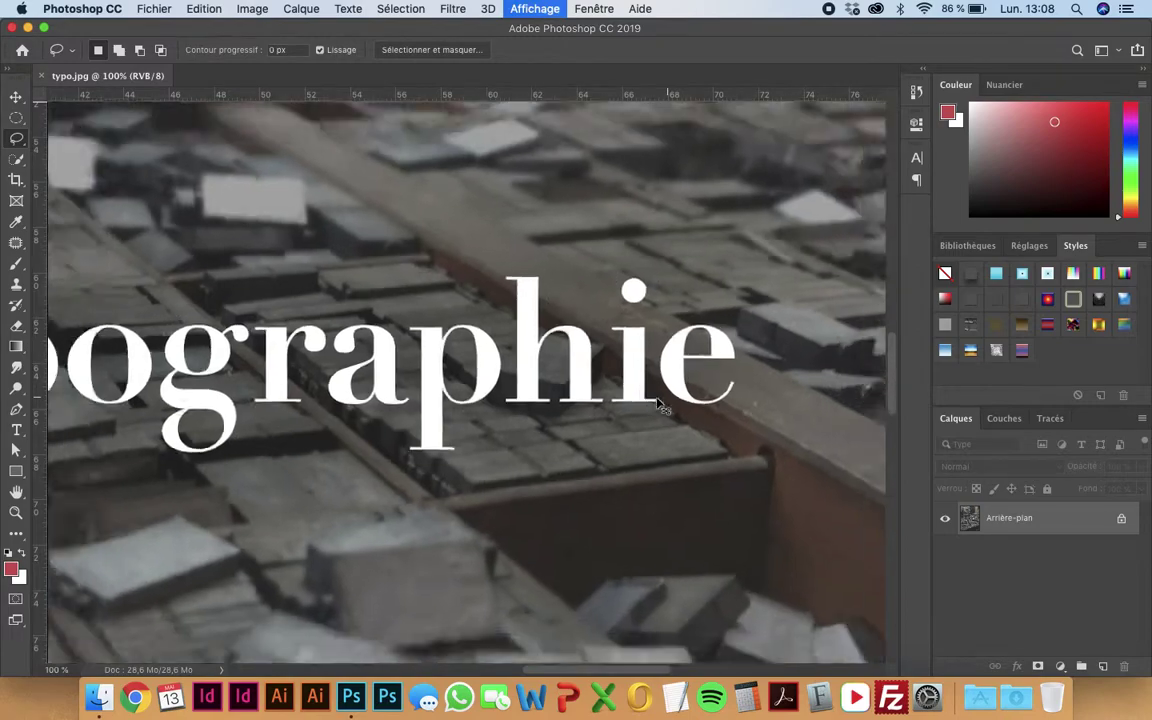
left_click_drag(475, 455, 590, 420)
key("super+r")
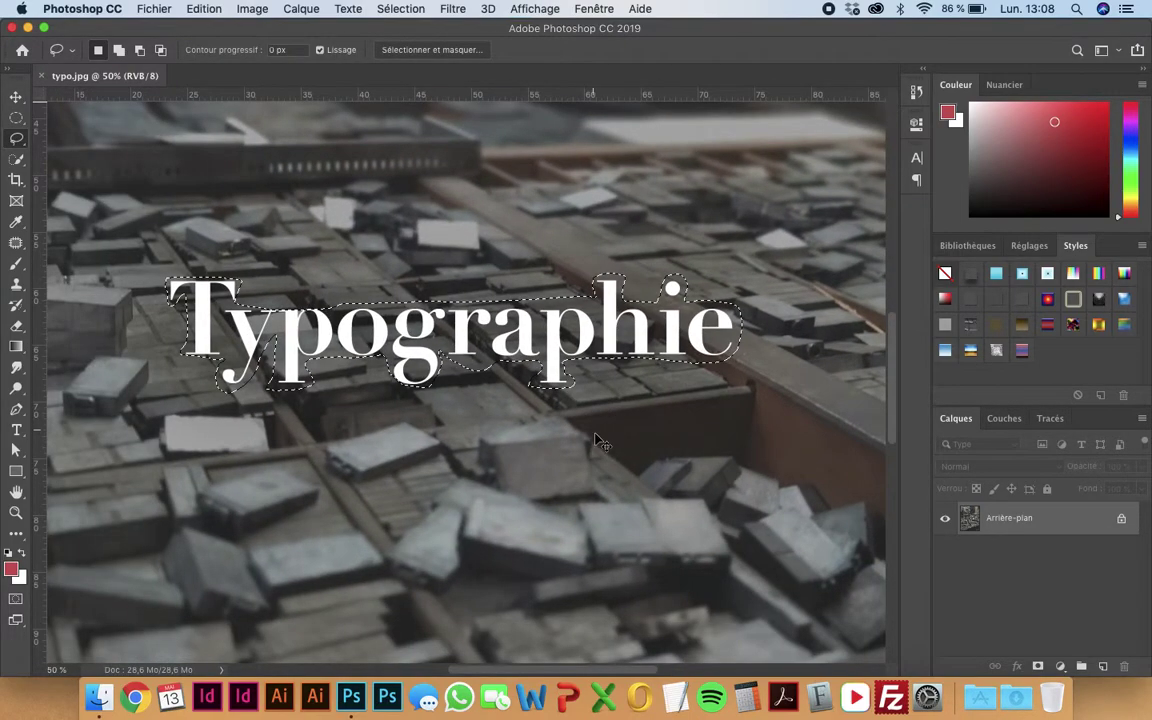
key("super+minus")
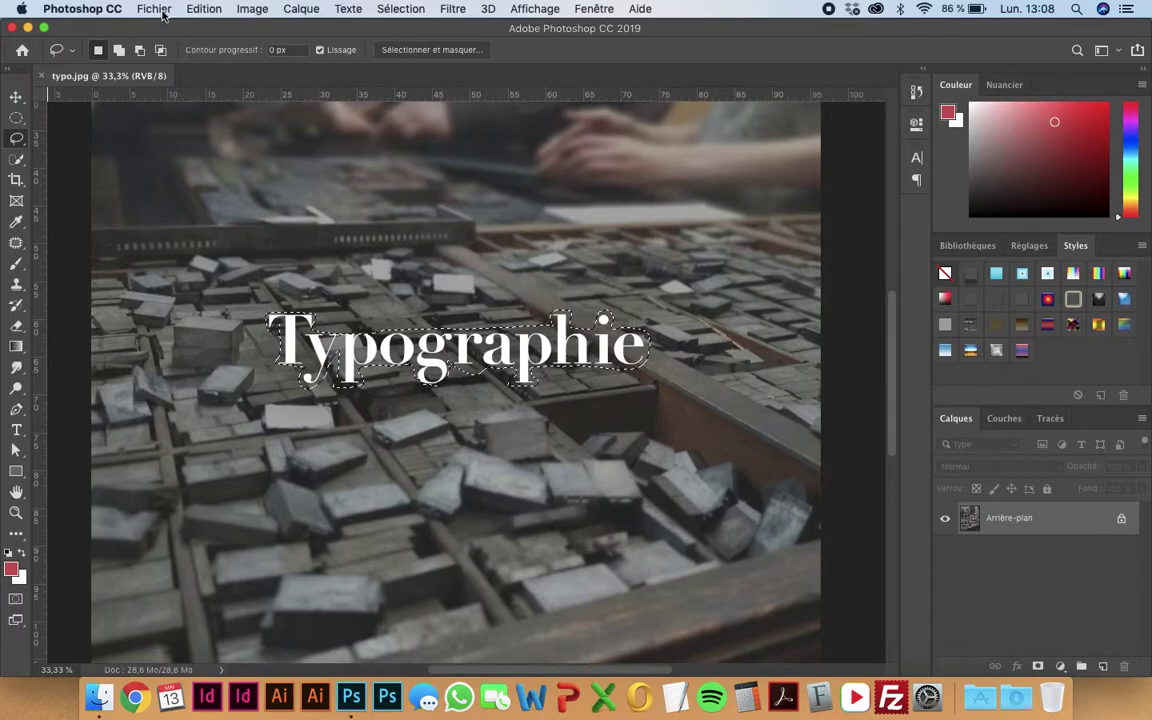
left_click(200, 10)
Start Content-Aware Fill, choose the Lasso, and zoom into the middle of the title
left_click(308, 296)
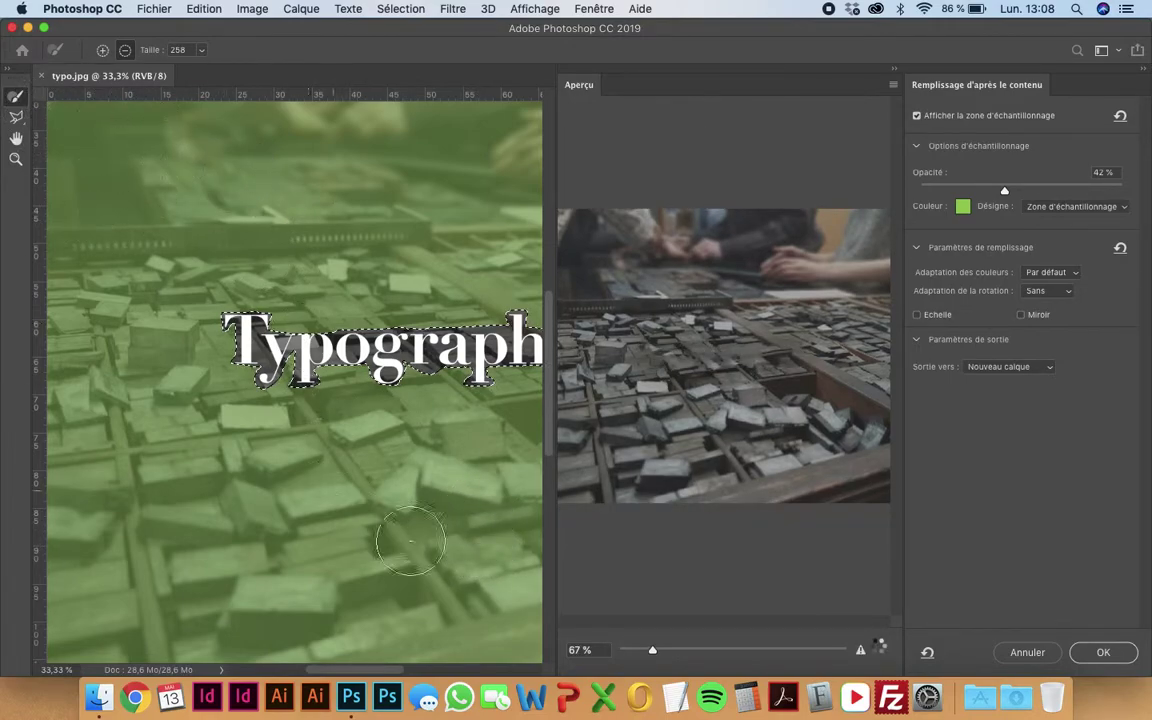
left_click(16, 117)
left_click(70, 113)
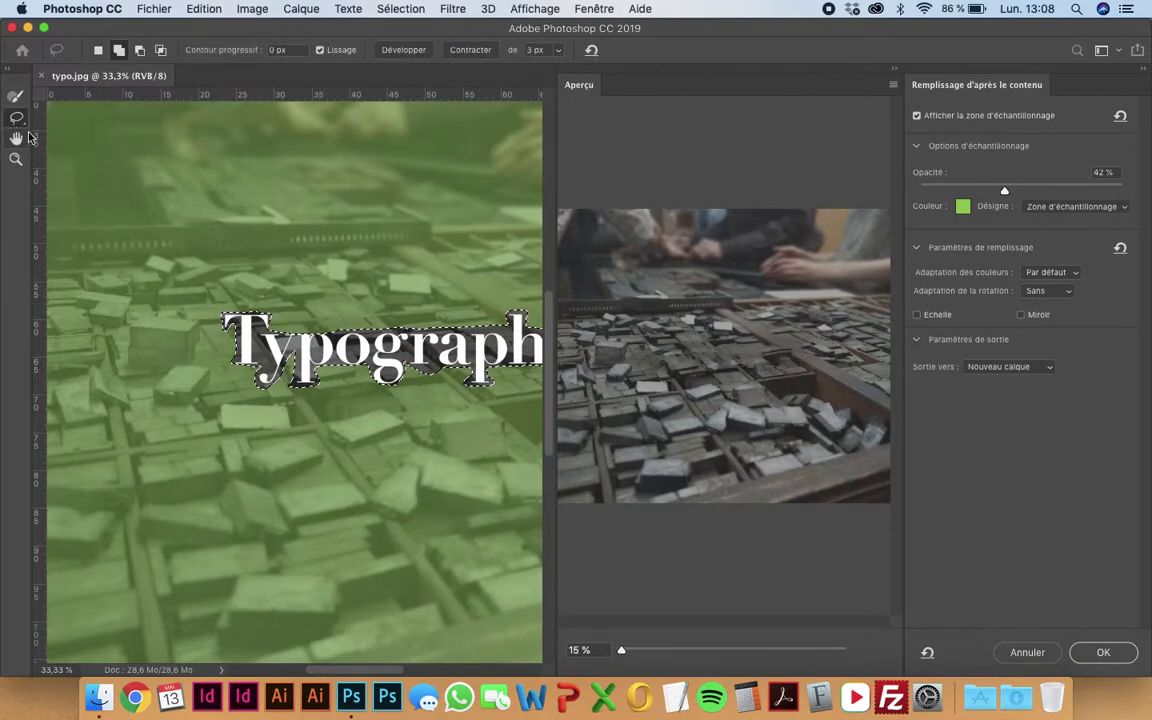
key("super+plus")
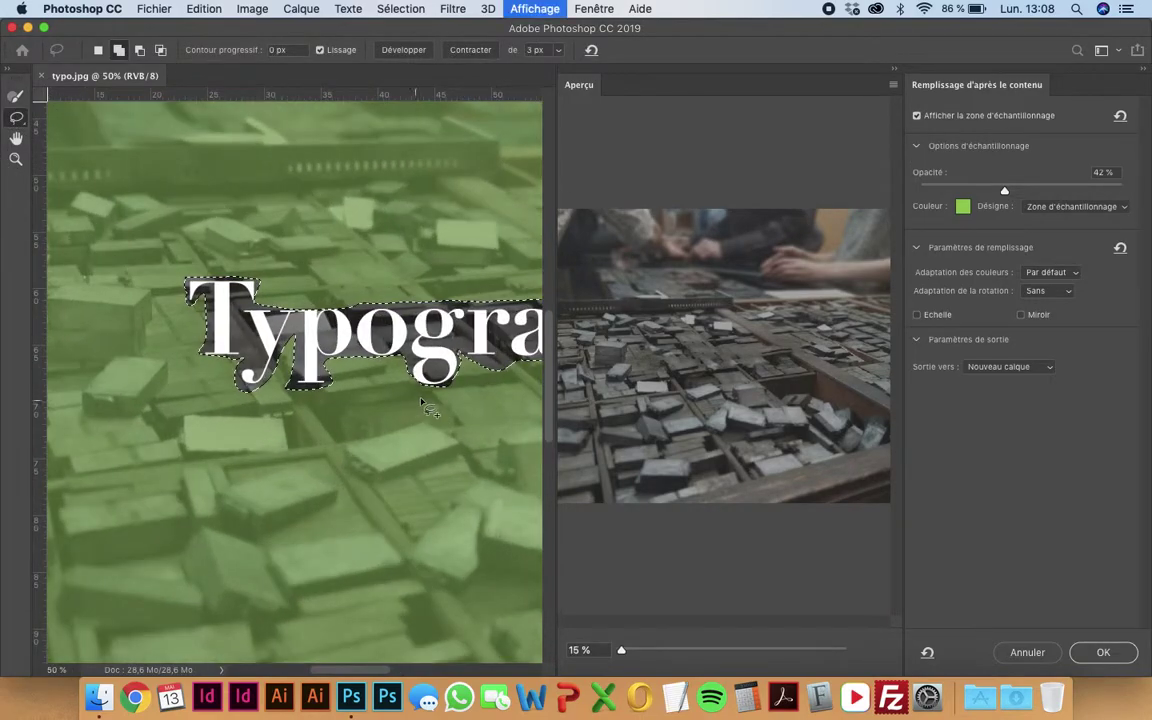
key("super+plus")
left_click_drag(335, 360, 298, 332)
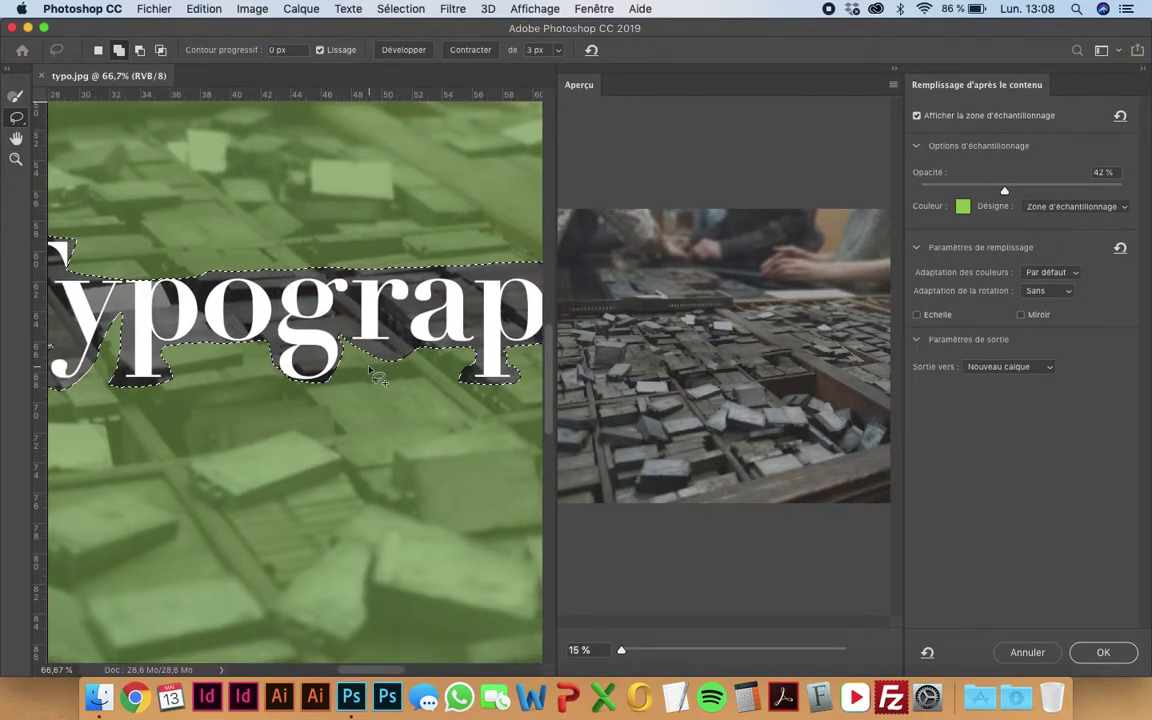
Trim the selection around the g, r and p descenders using Alt-subtract
left_click_drag(340, 330, 363, 356)
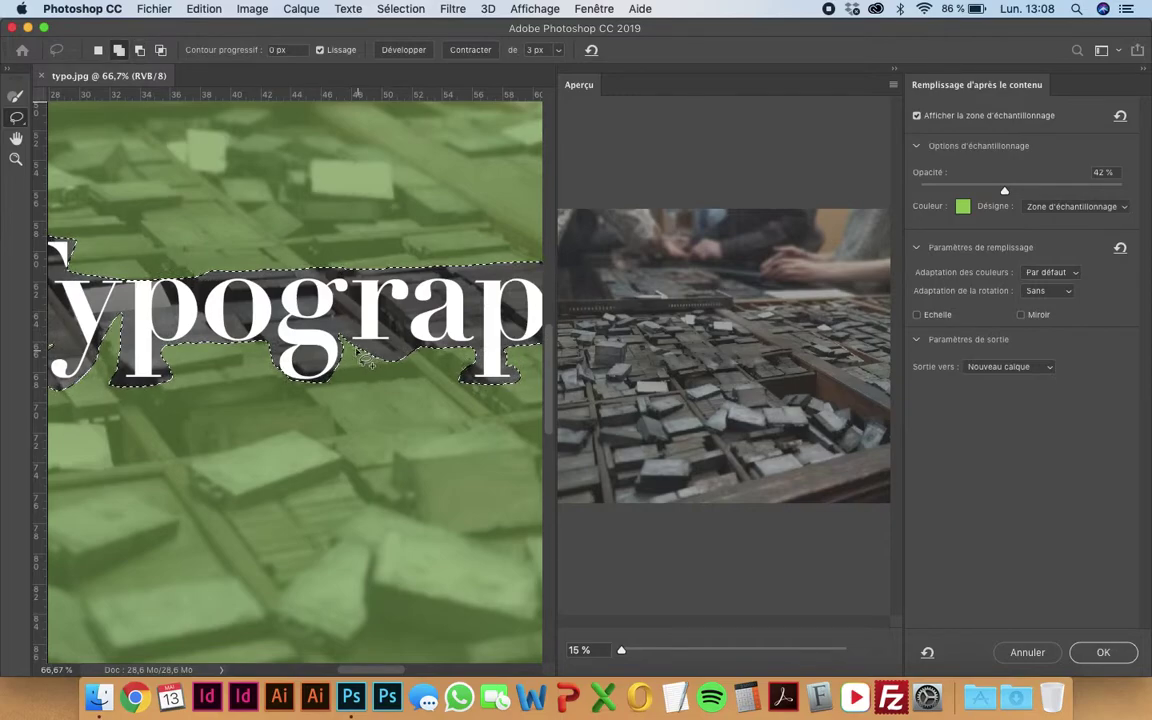
key("alt")
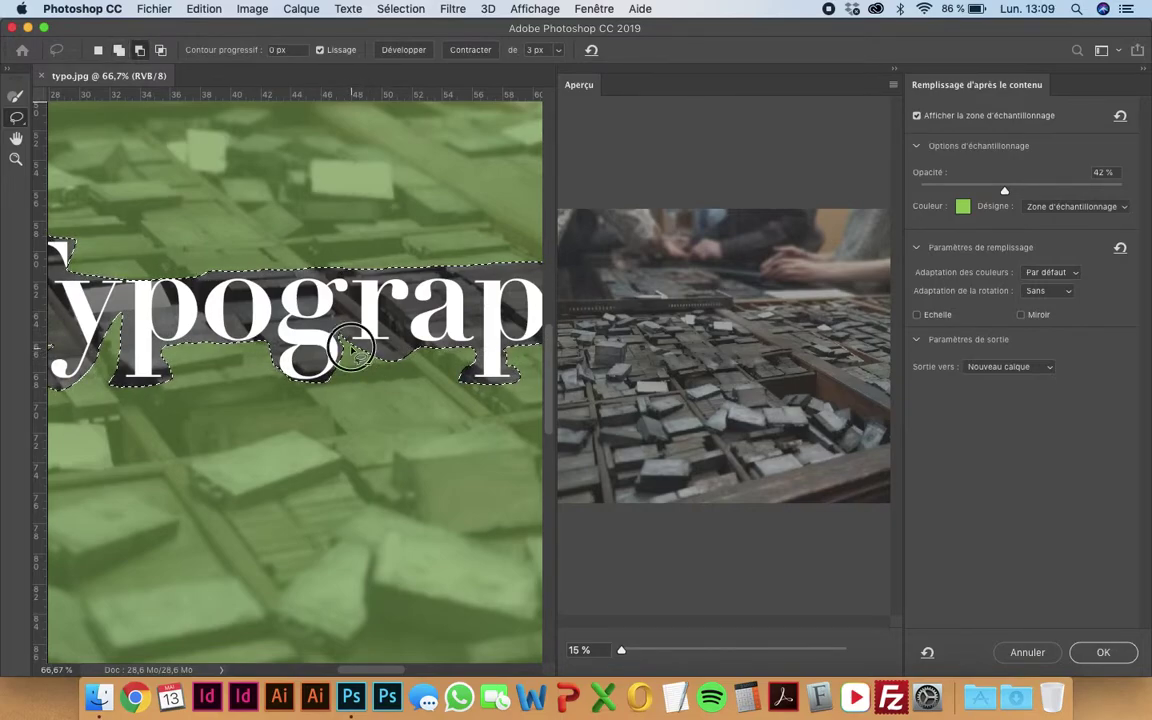
mouse_move(360, 349)
left_mouse_down()
mouse_move(382, 348)
mouse_move(368, 381)
left_mouse_up()
key("shift")
key("alt")
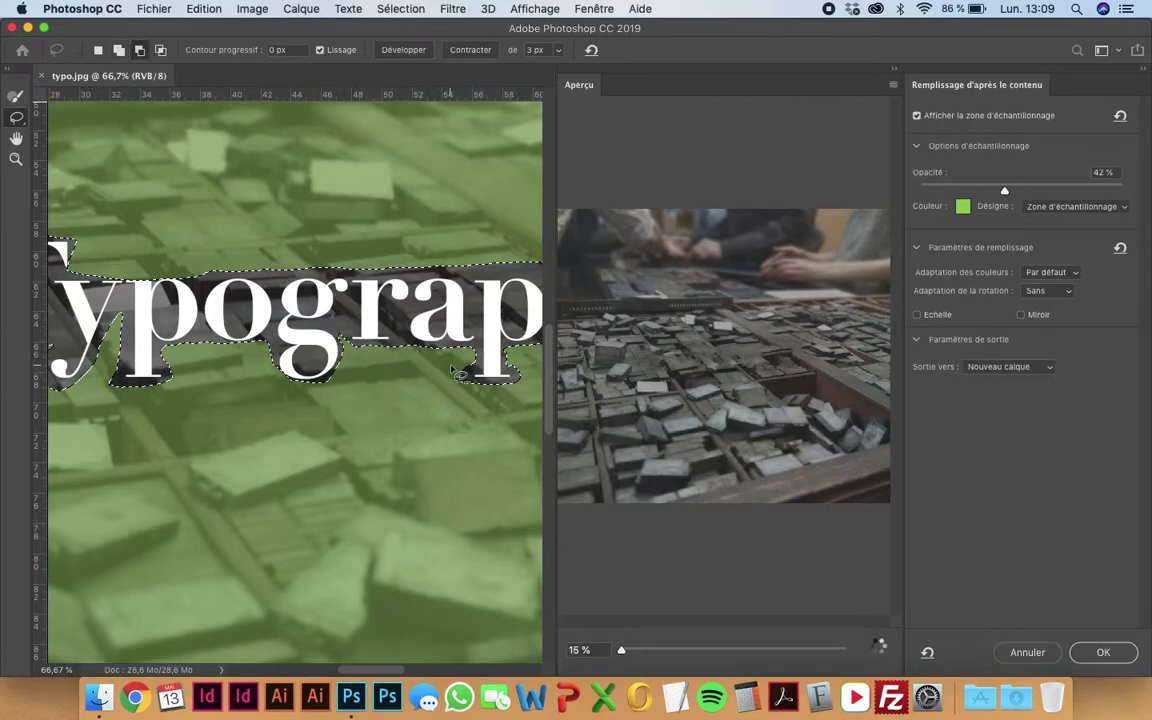
mouse_move(410, 340)
left_mouse_down()
mouse_move(463, 370)
mouse_move(470, 345)
left_mouse_up()
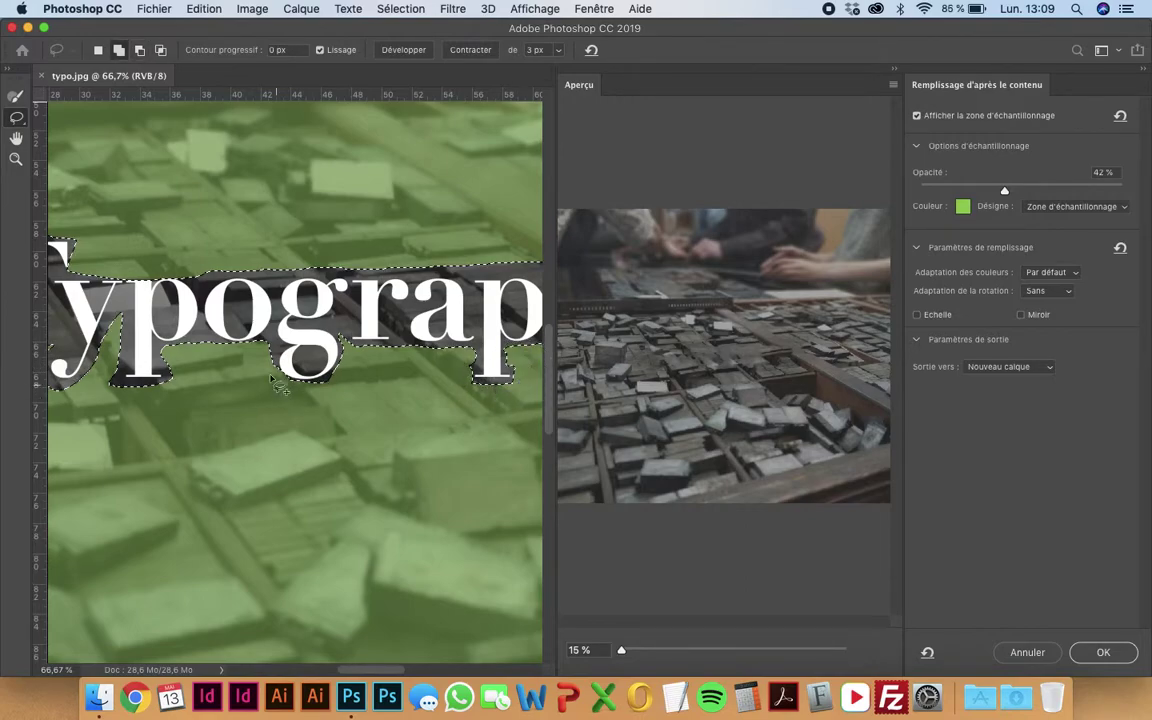
Tighten the selection around the g descender and along the y stem and descender
key("alt")
mouse_move(280, 390)
left_mouse_down()
mouse_move(276, 367)
mouse_move(295, 362)
mouse_move(345, 393)
left_mouse_up()
key("shift")
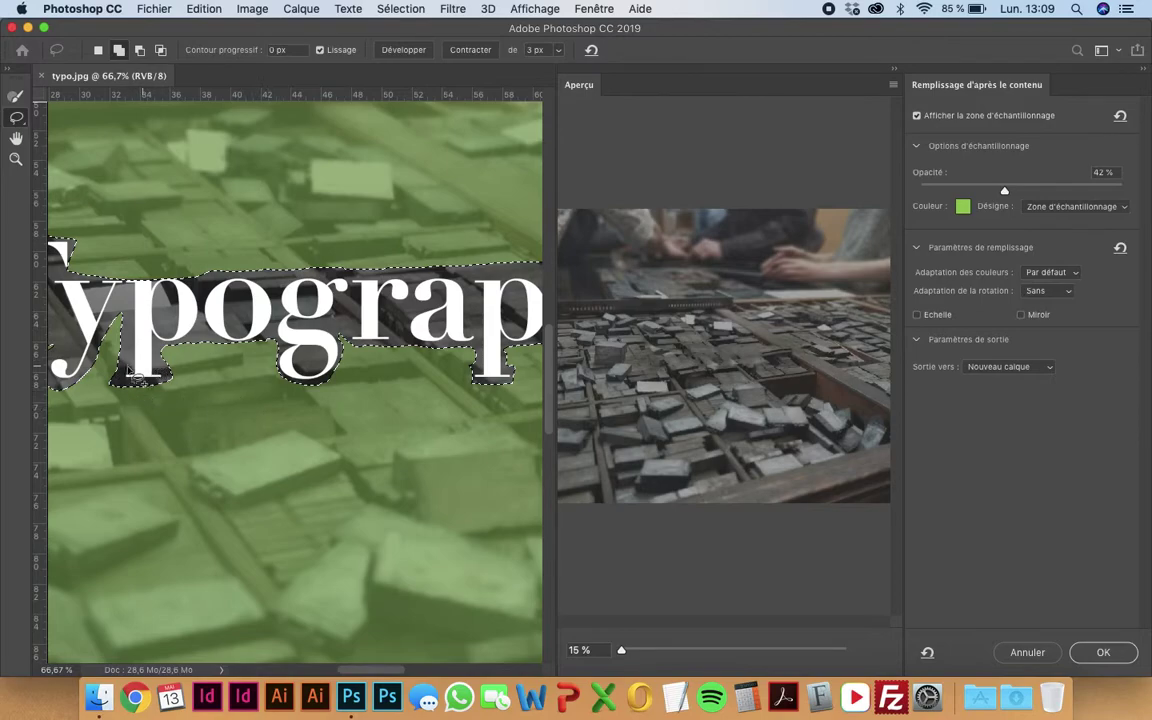
key("alt")
mouse_move(130, 331)
left_mouse_down()
mouse_move(77, 386)
mouse_move(108, 316)
left_mouse_up()
left_click_drag(123, 294, 130, 356)
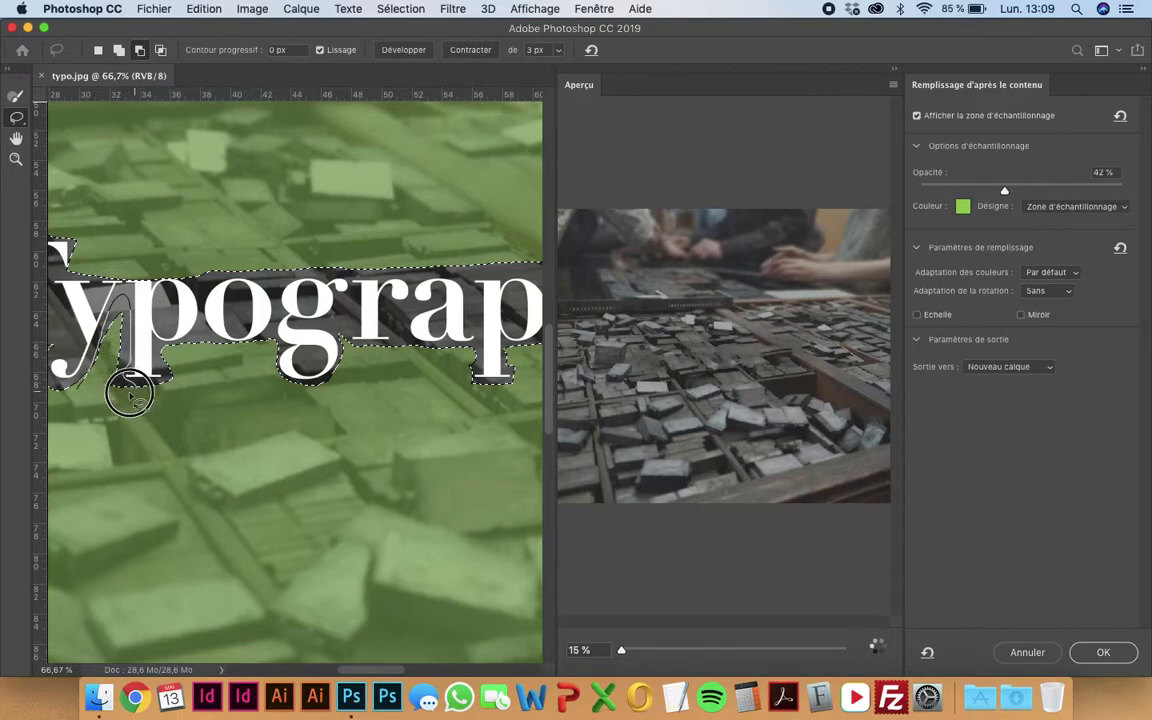
left_click_drag(128, 381, 90, 395)
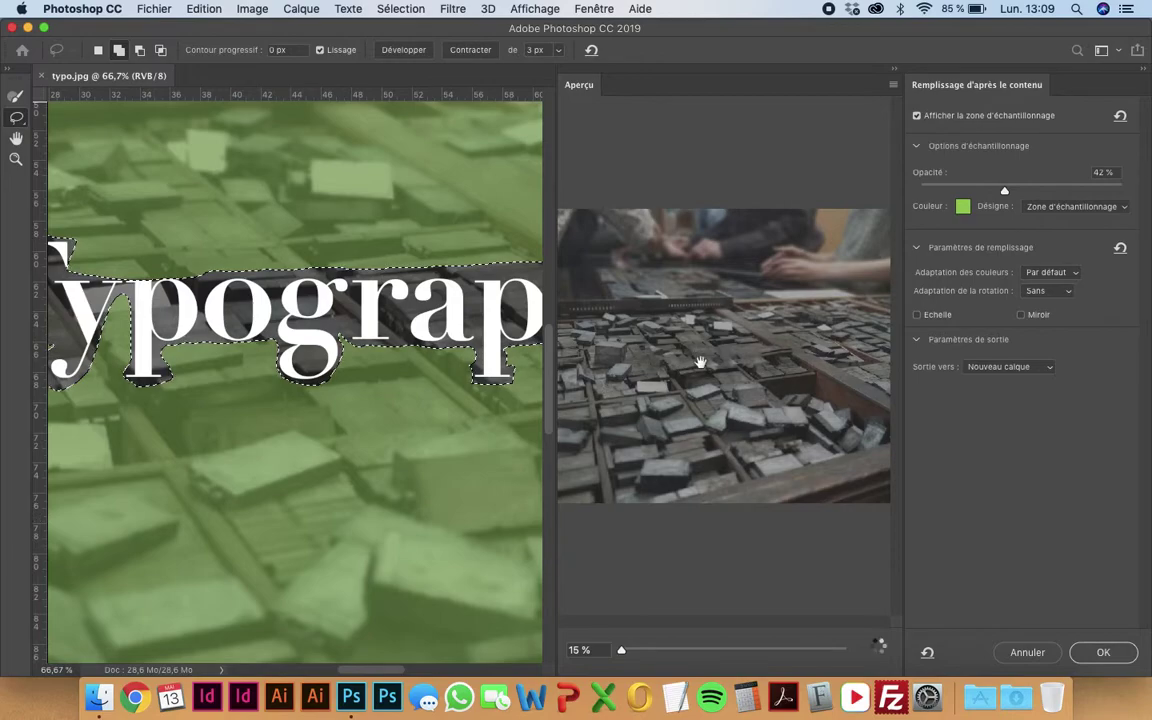
scroll(690, 410, "up", 5)
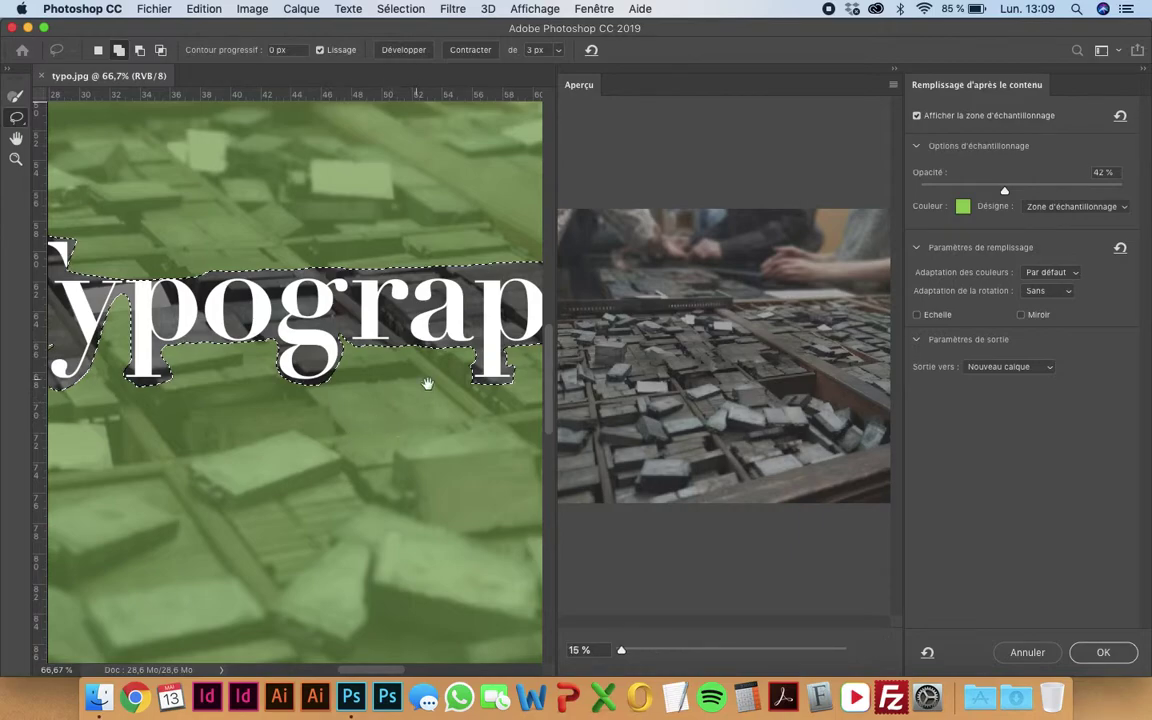
left_click_drag(427, 384, 242, 384)
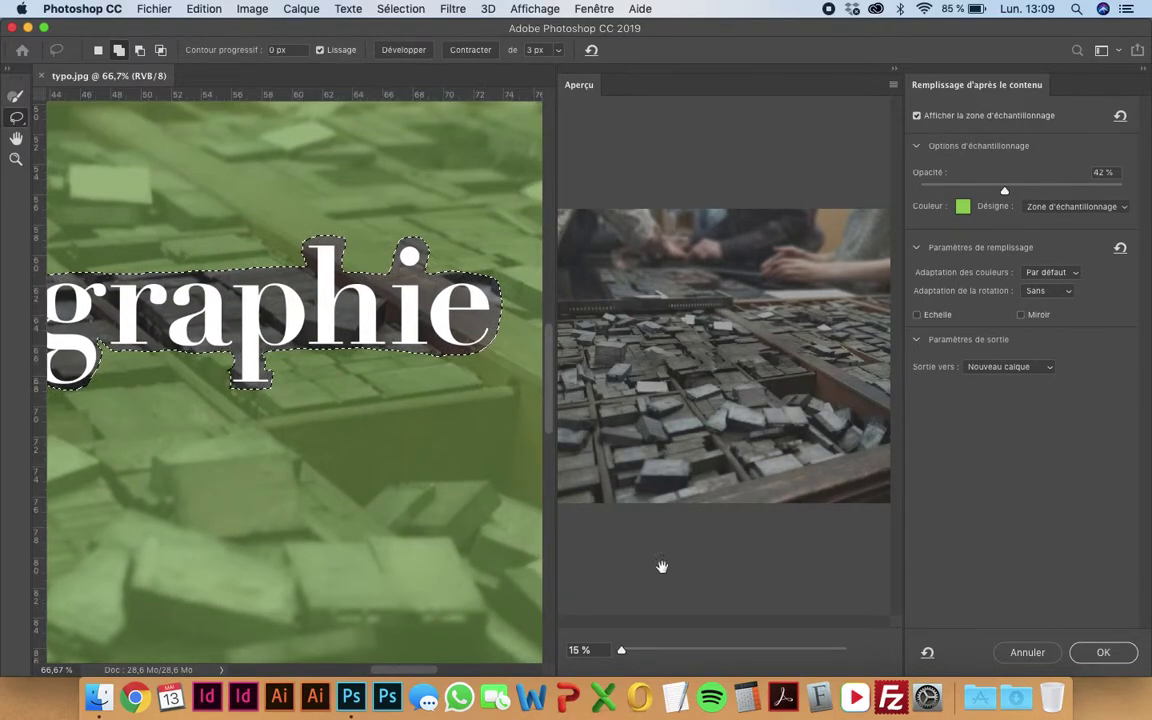
left_click_drag(622, 652, 643, 651)
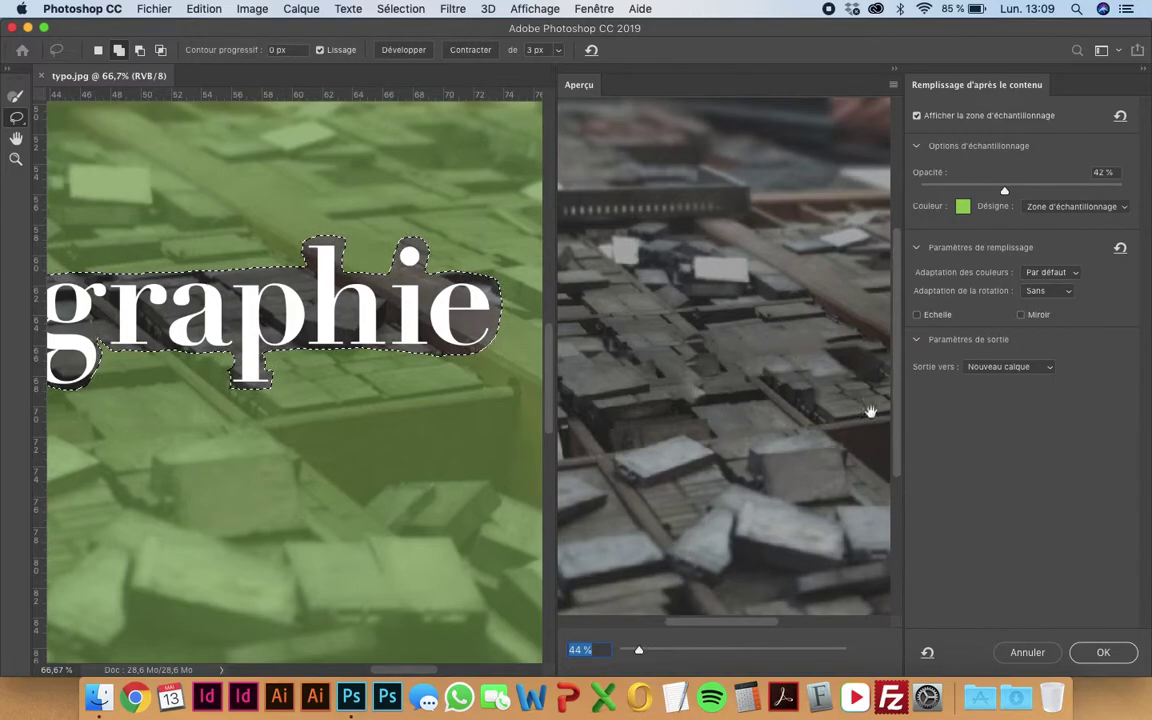
mouse_move(895, 391)
left_mouse_down()
mouse_move(863, 467)
mouse_move(898, 393)
mouse_move(884, 469)
left_mouse_up()
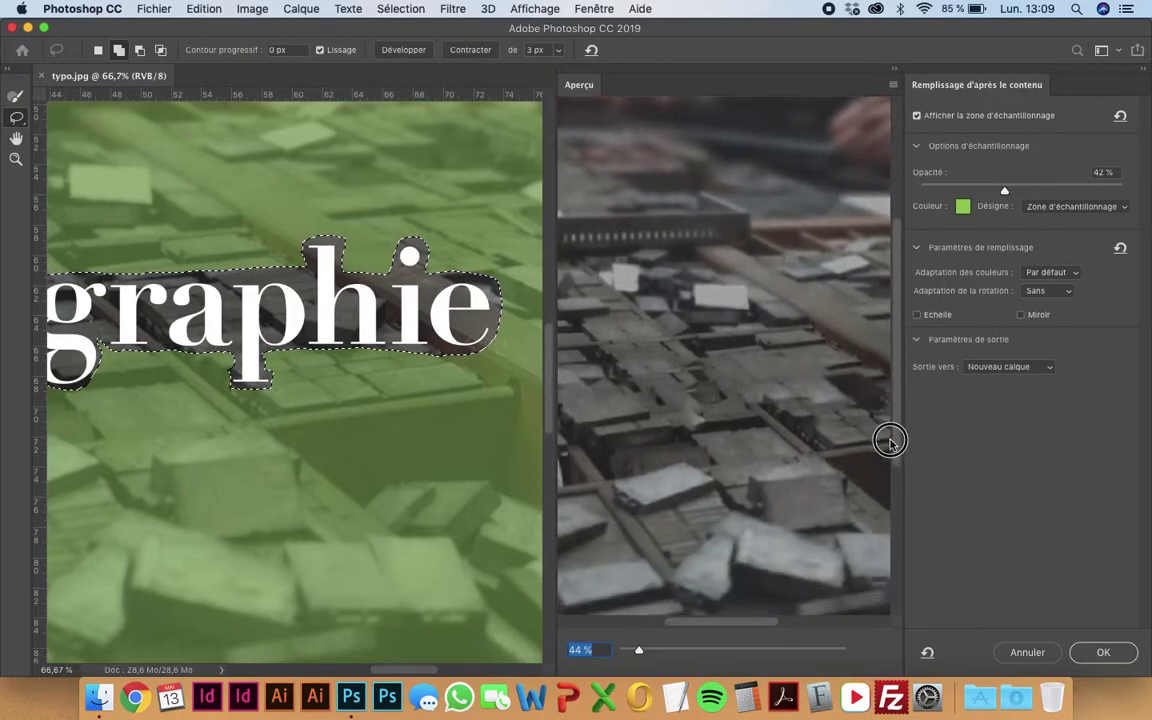
left_click_drag(742, 627, 589, 662)
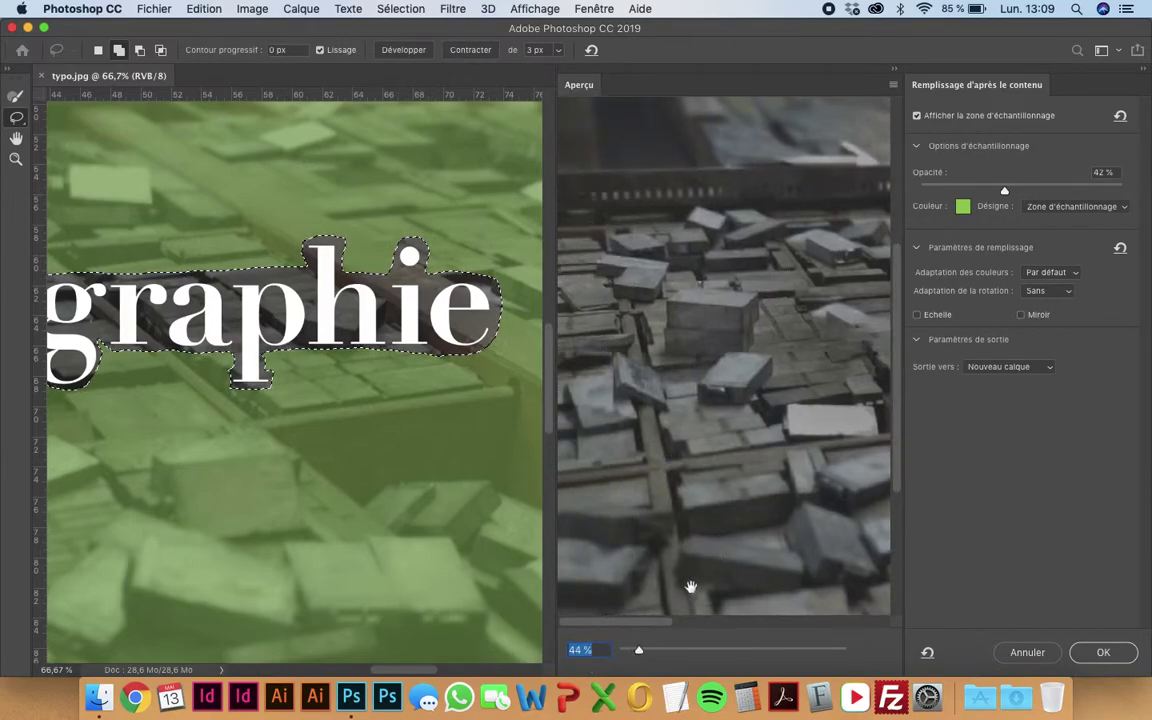
mouse_move(655, 632)
left_mouse_down()
mouse_move(681, 612)
mouse_move(864, 612)
mouse_move(884, 481)
left_mouse_up()
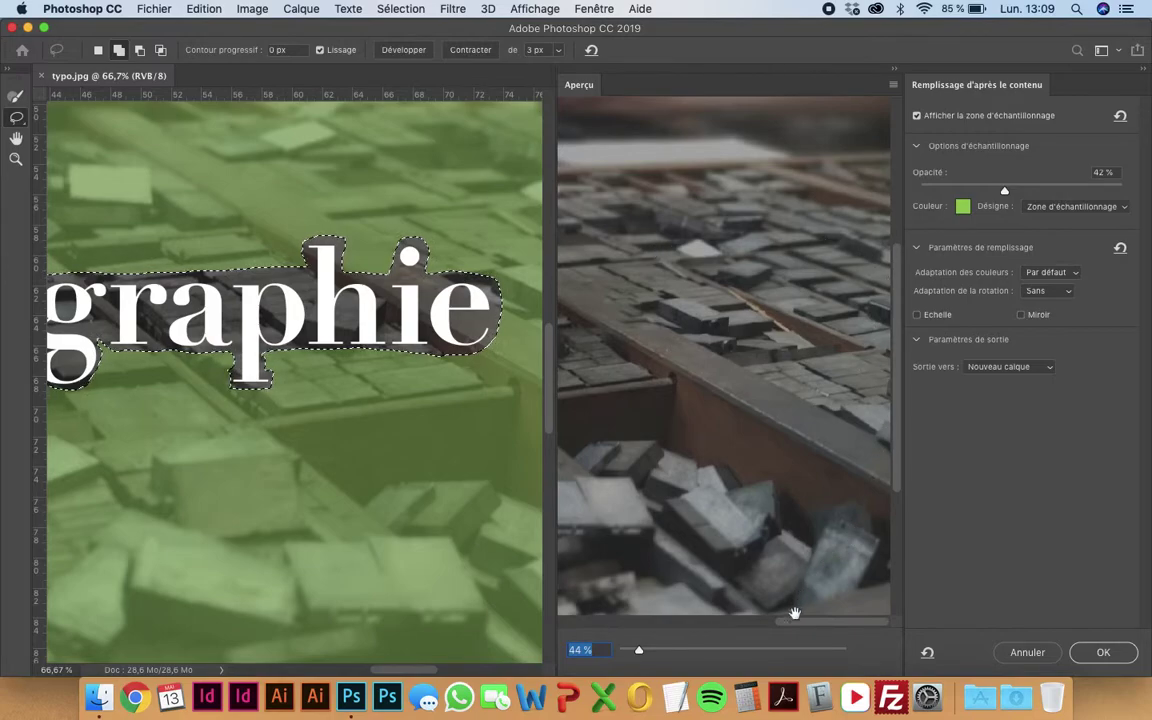
mouse_move(793, 624)
left_mouse_down()
mouse_move(697, 609)
mouse_move(548, 625)
mouse_move(712, 612)
mouse_move(622, 620)
mouse_move(653, 622)
mouse_move(638, 648)
mouse_move(622, 650)
left_mouse_up()
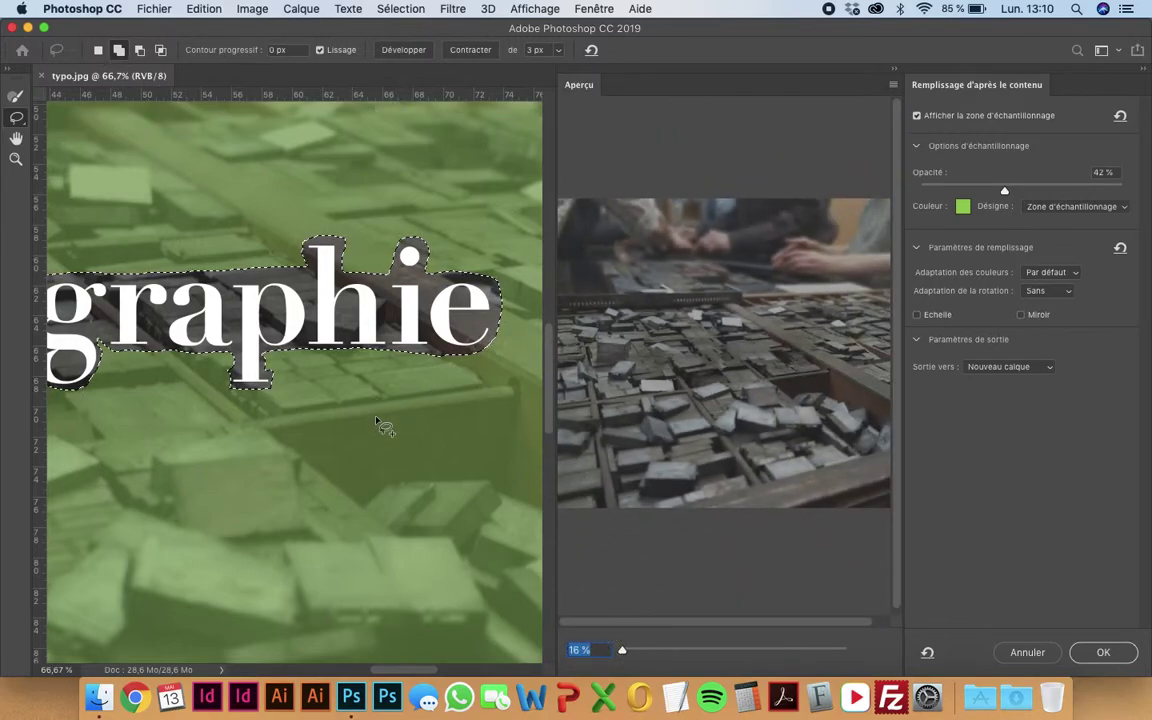
Select the Sampling Brush, zoom out, and enlarge the brush to size 482
key("b")
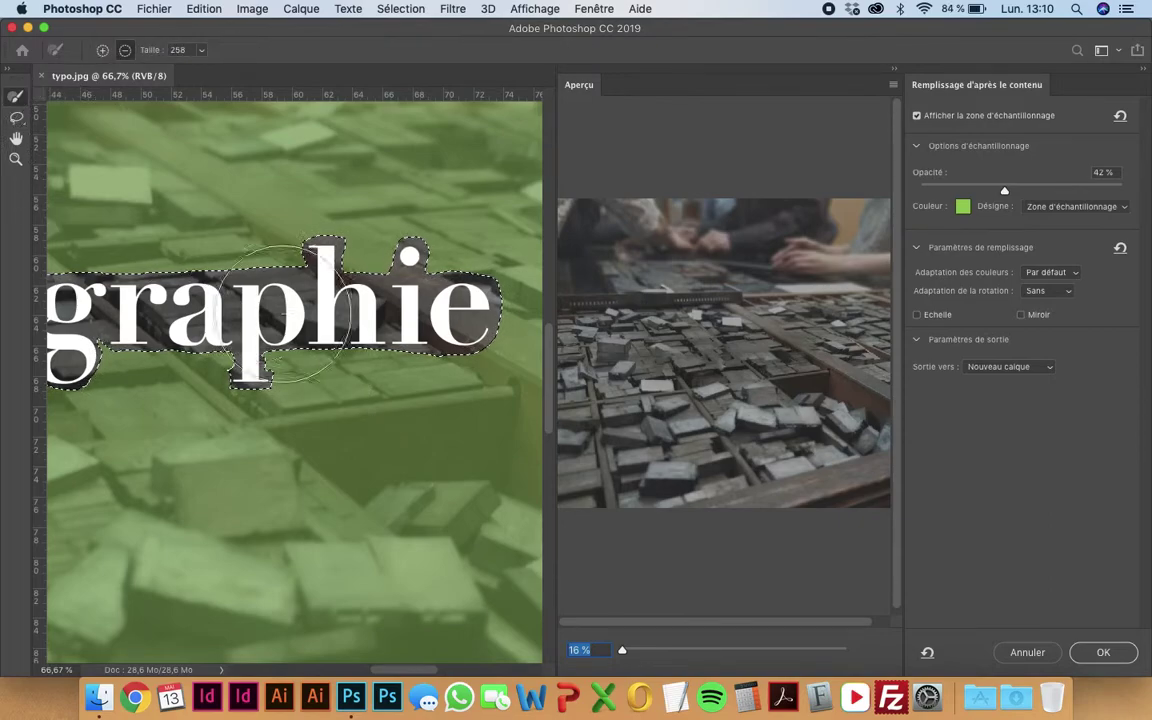
key("super+h")
key("super+minus")
key("super+minus")
key("super+minus")
key("super+minus")
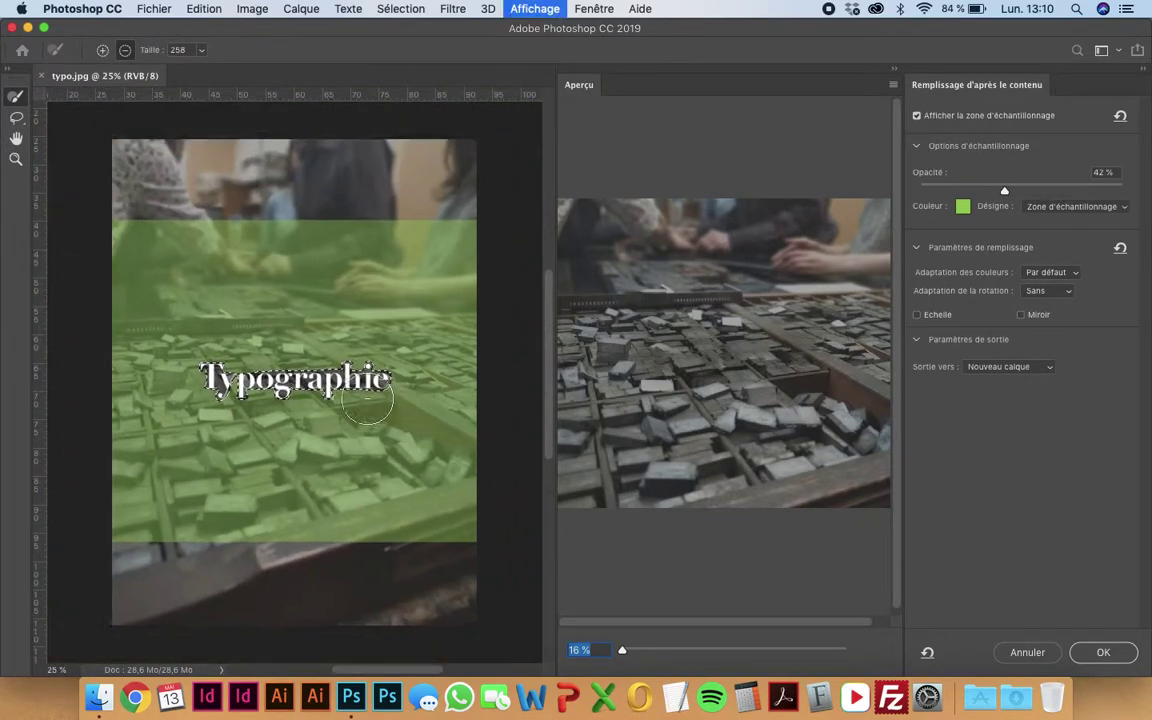
left_click(207, 53)
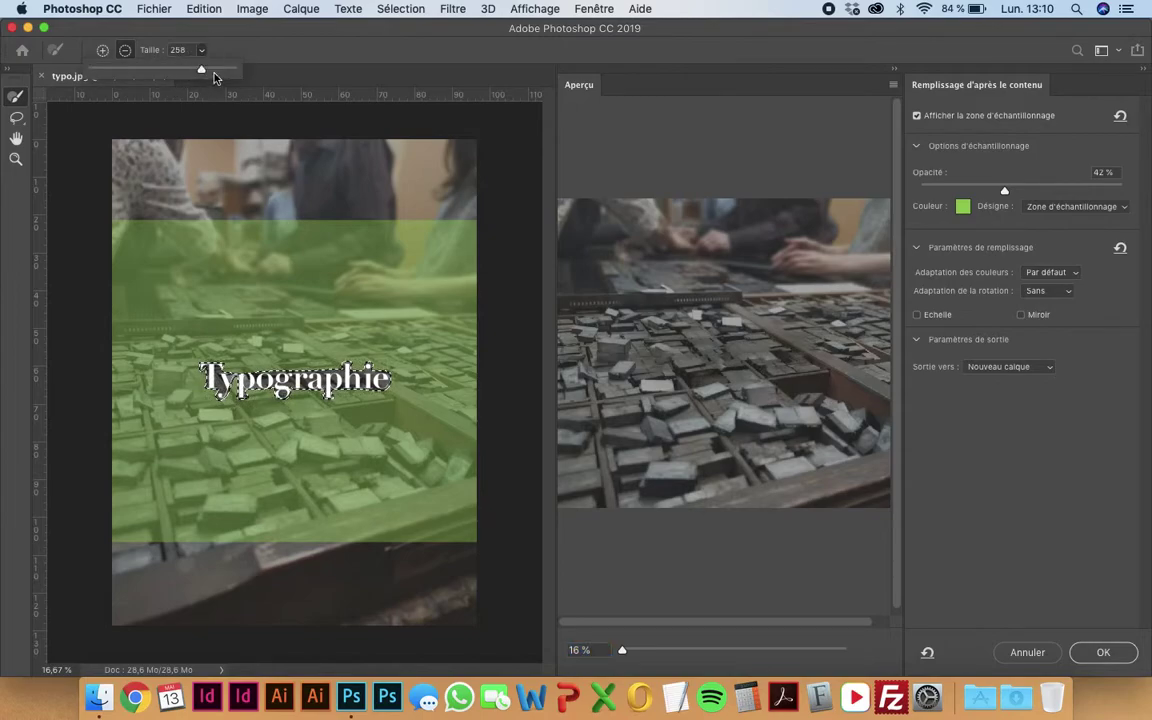
left_click(221, 70)
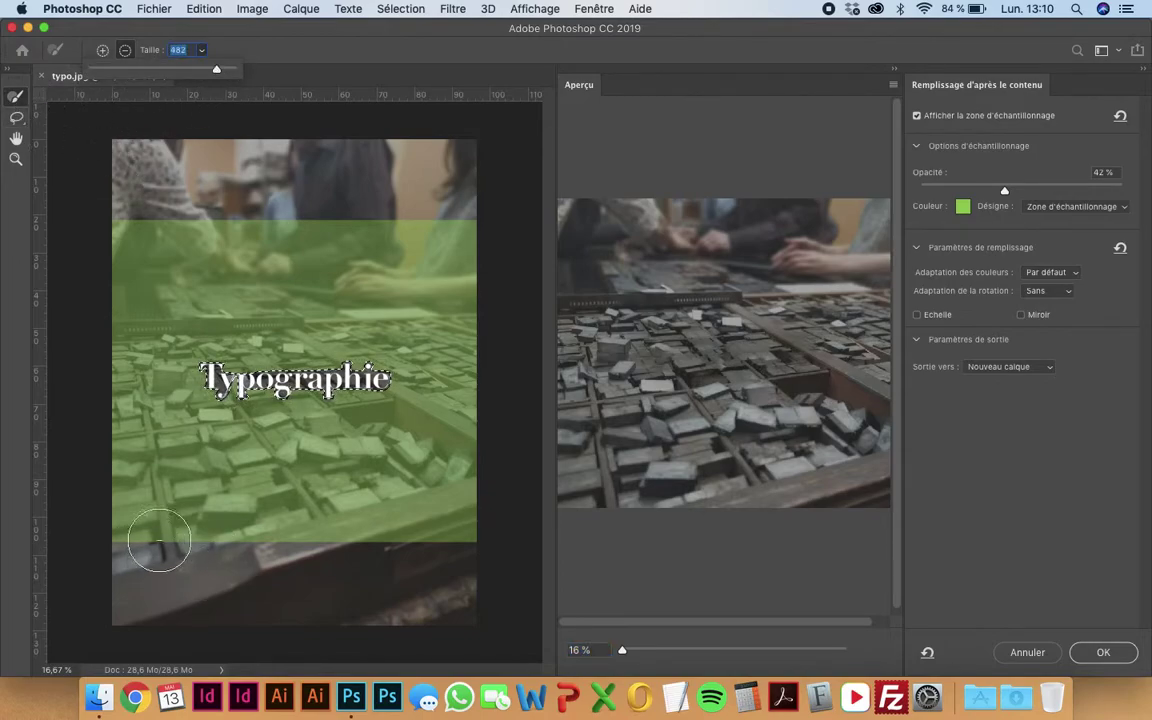
Paint the photo's bottom and the people above the title out of the sampling area
mouse_move(103, 540)
left_mouse_down()
mouse_move(305, 535)
mouse_move(183, 488)
mouse_move(489, 468)
mouse_move(154, 458)
mouse_move(273, 432)
mouse_move(485, 430)
mouse_move(193, 411)
mouse_move(90, 437)
left_mouse_up()
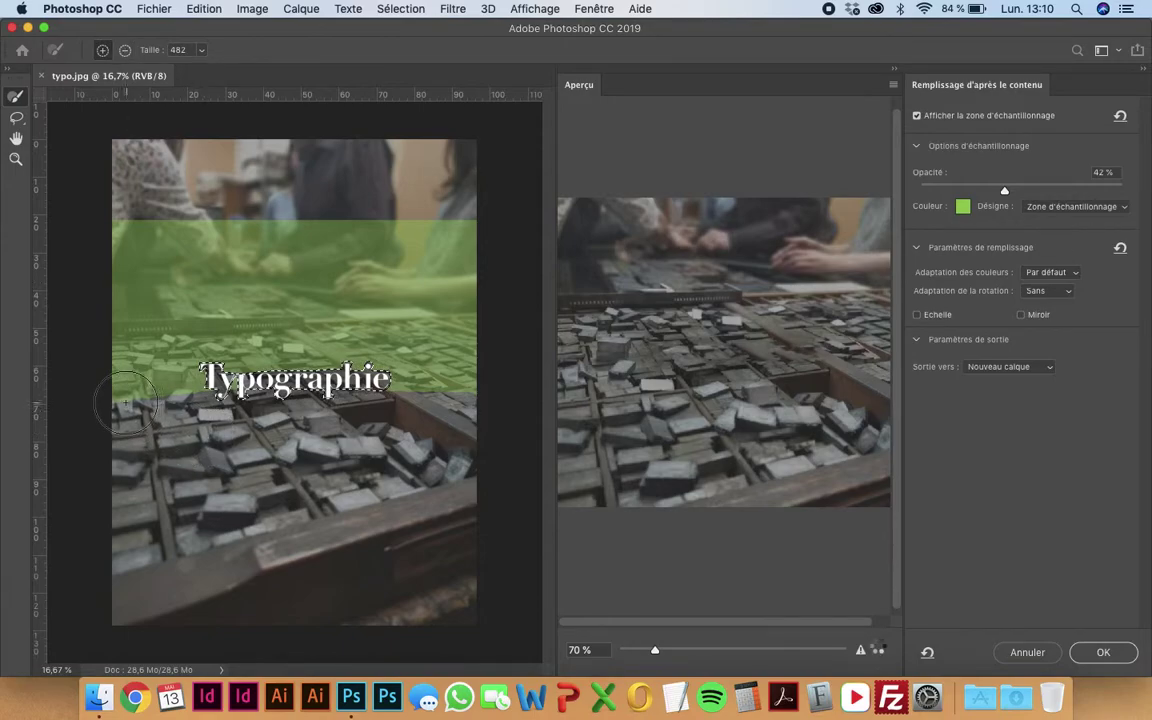
mouse_move(100, 390)
left_mouse_down()
mouse_move(219, 396)
mouse_move(363, 378)
mouse_move(424, 347)
mouse_move(476, 406)
mouse_move(413, 384)
mouse_move(476, 399)
mouse_move(386, 386)
mouse_move(142, 420)
mouse_move(211, 442)
mouse_move(308, 444)
left_mouse_up()
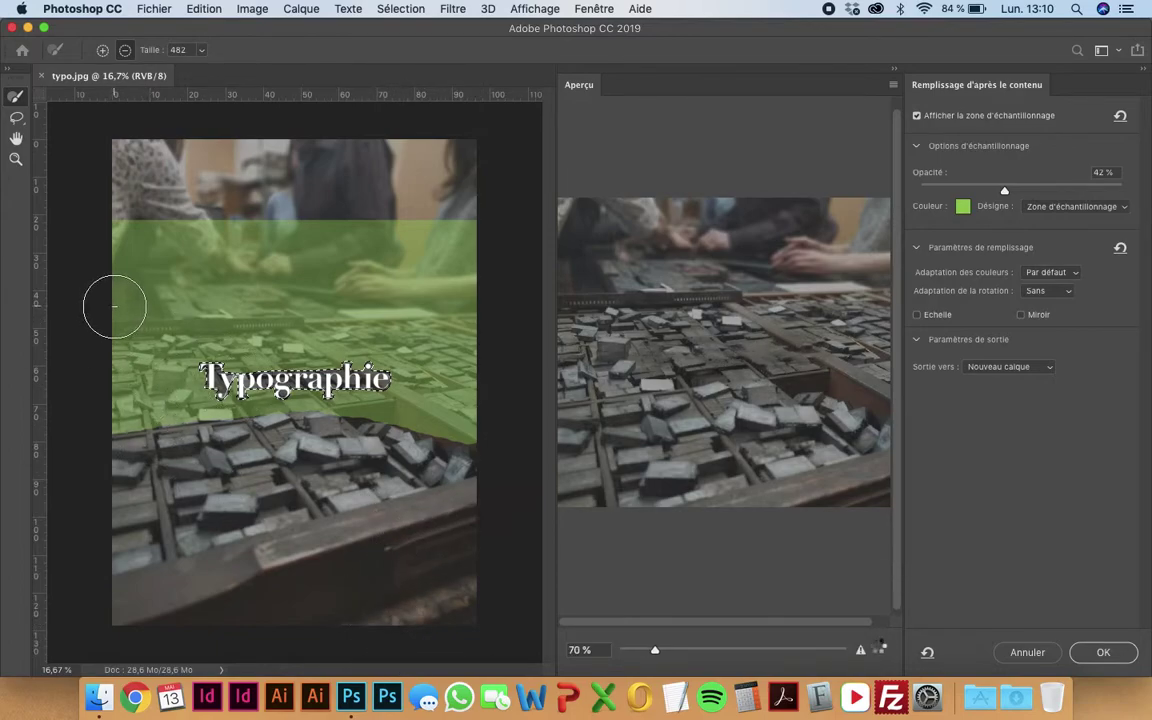
mouse_move(113, 308)
left_mouse_down()
mouse_move(206, 283)
mouse_move(343, 297)
mouse_move(470, 265)
mouse_move(134, 231)
mouse_move(103, 303)
mouse_move(398, 283)
mouse_move(493, 312)
mouse_move(334, 296)
mouse_move(411, 321)
mouse_move(489, 327)
left_mouse_up()
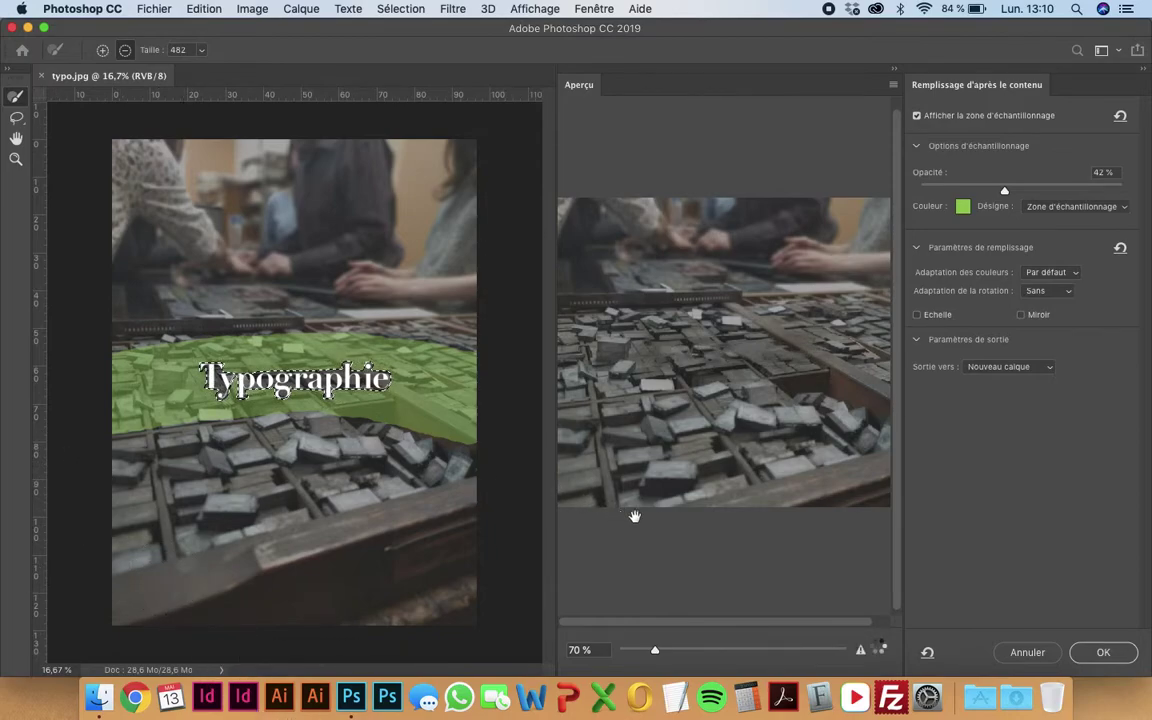
mouse_move(655, 650)
left_mouse_down()
mouse_move(705, 651)
mouse_move(622, 651)
left_mouse_up()
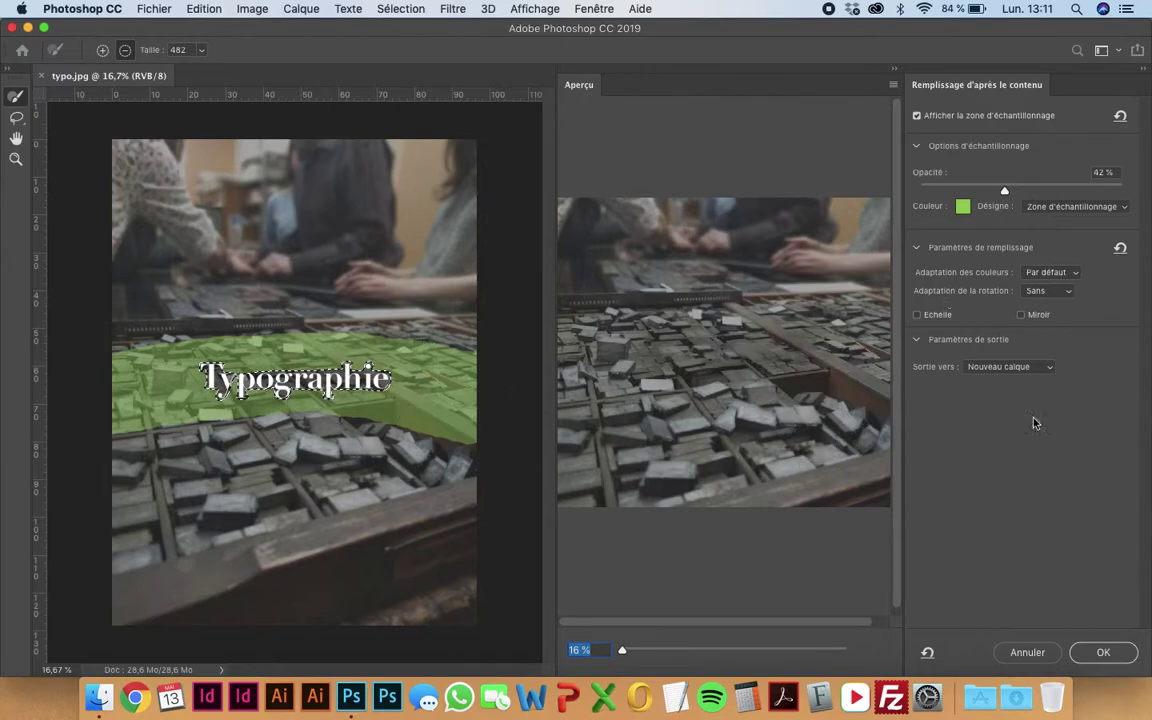
Output the fill to the new Arrière-plan copie layer, deselect, and toggle it to compare
left_click(1104, 655)
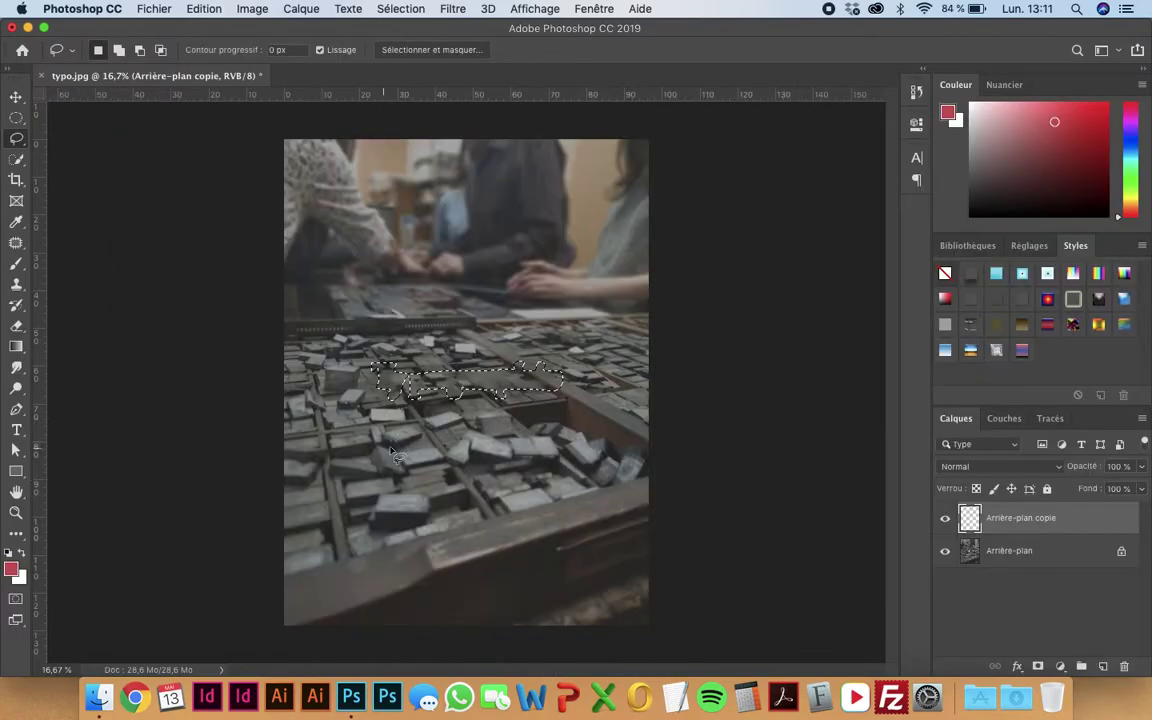
left_click(737, 483)
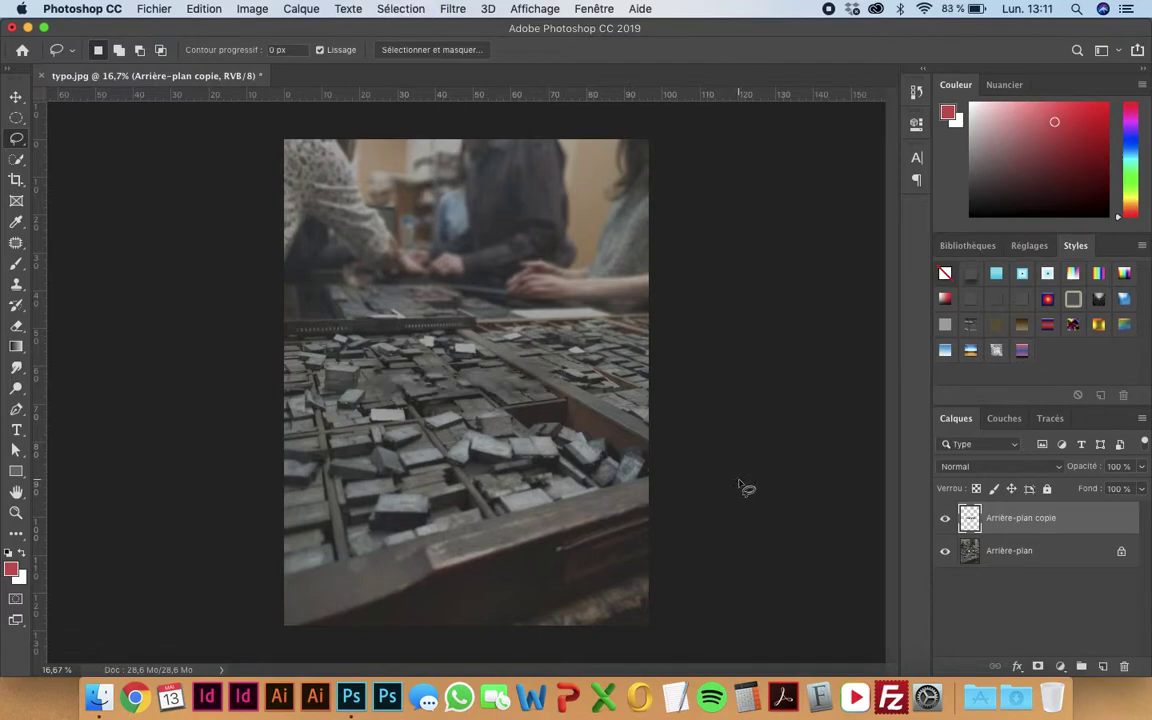
left_click(945, 520)
left_click(945, 520)
key("super+comma")
key("super+comma")
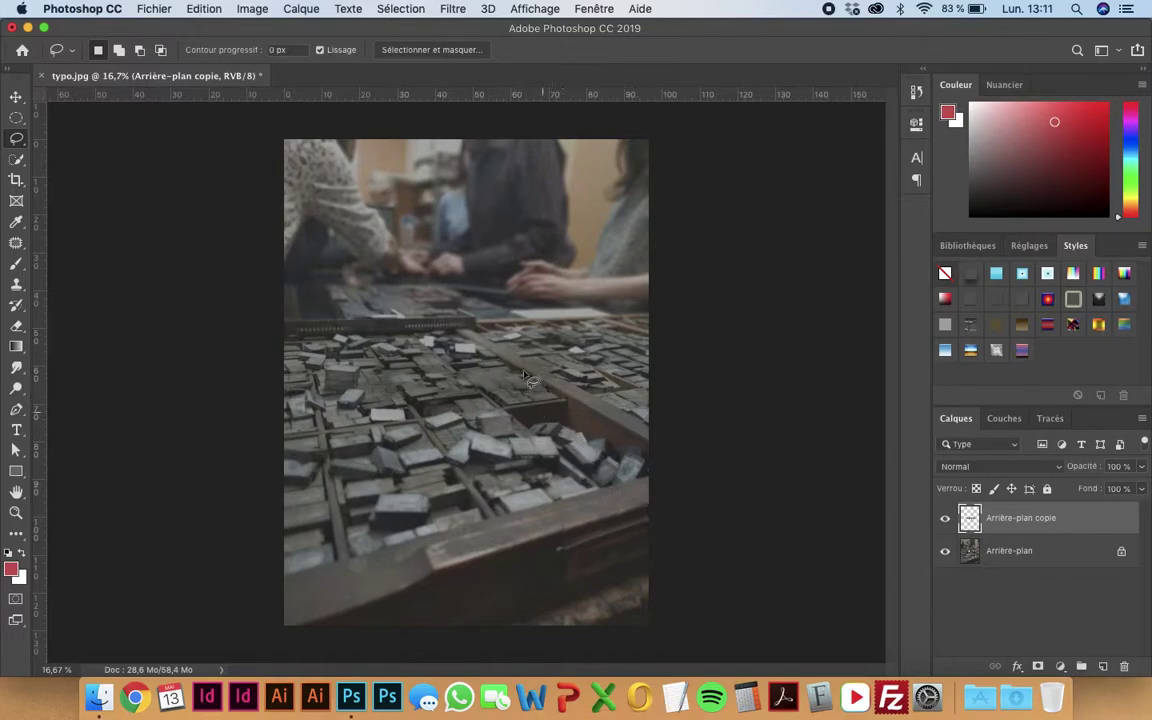
Quit Photoshop discarding typo.jpg changes, then open Warhol_Basquiat.jpg from the Remplissage folder
left_click(12, 27)
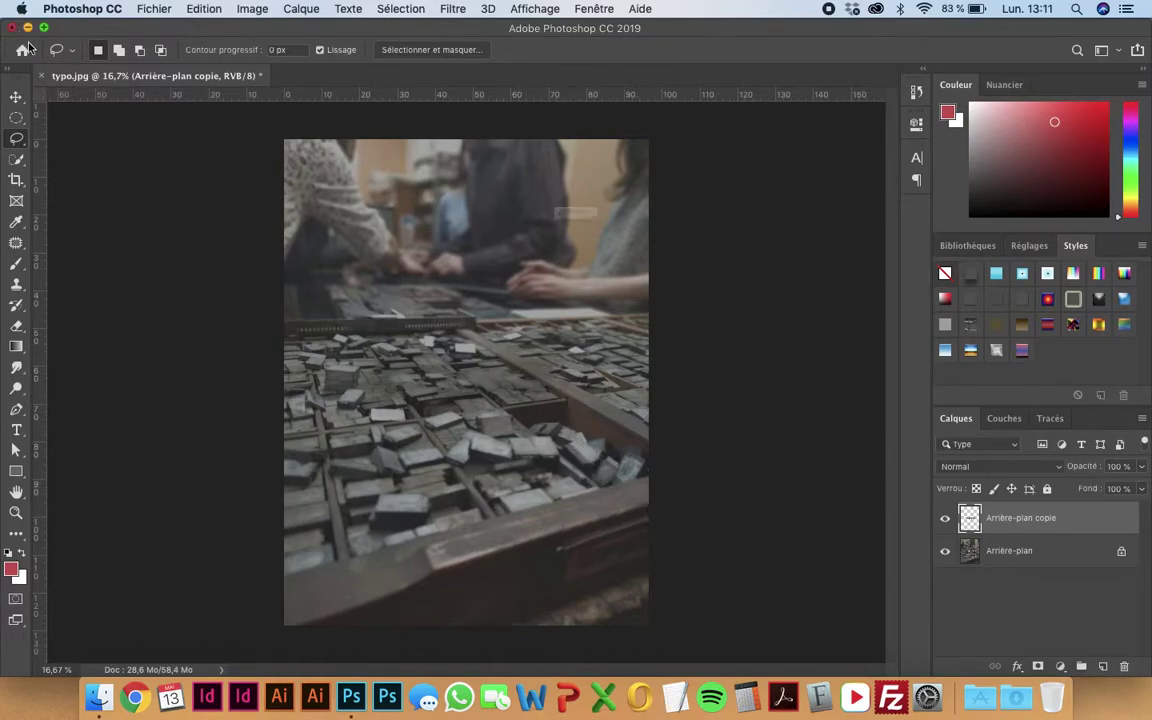
left_click(500, 249)
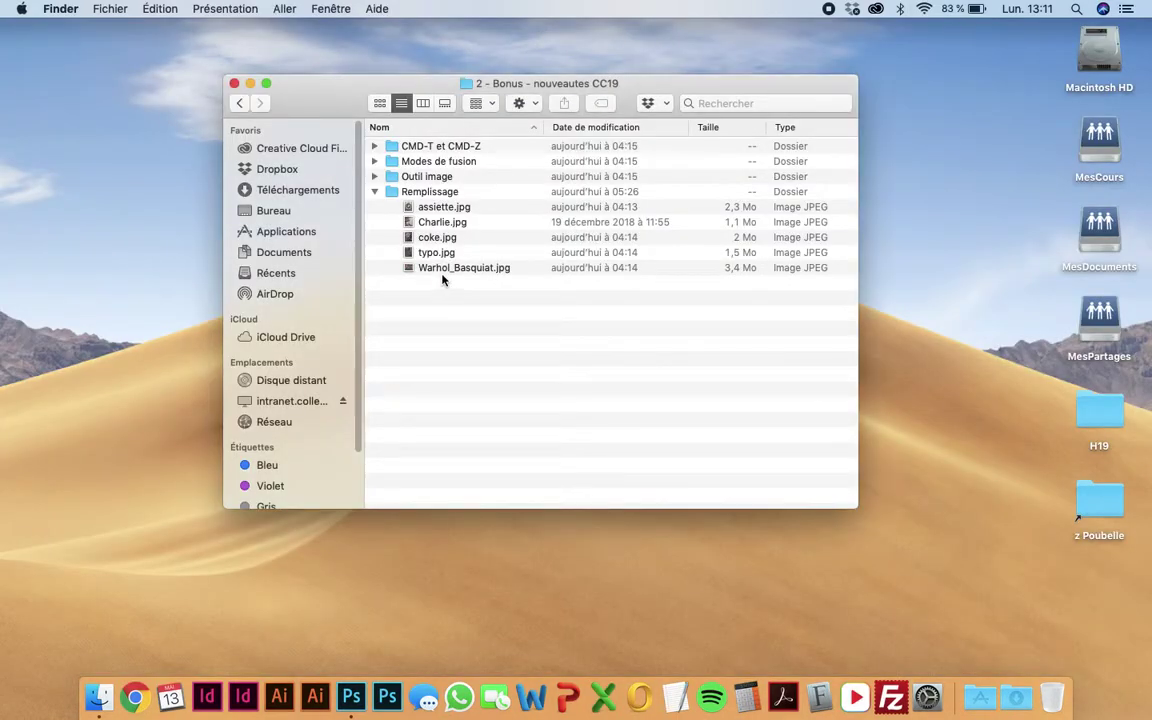
left_click_drag(445, 268, 351, 697)
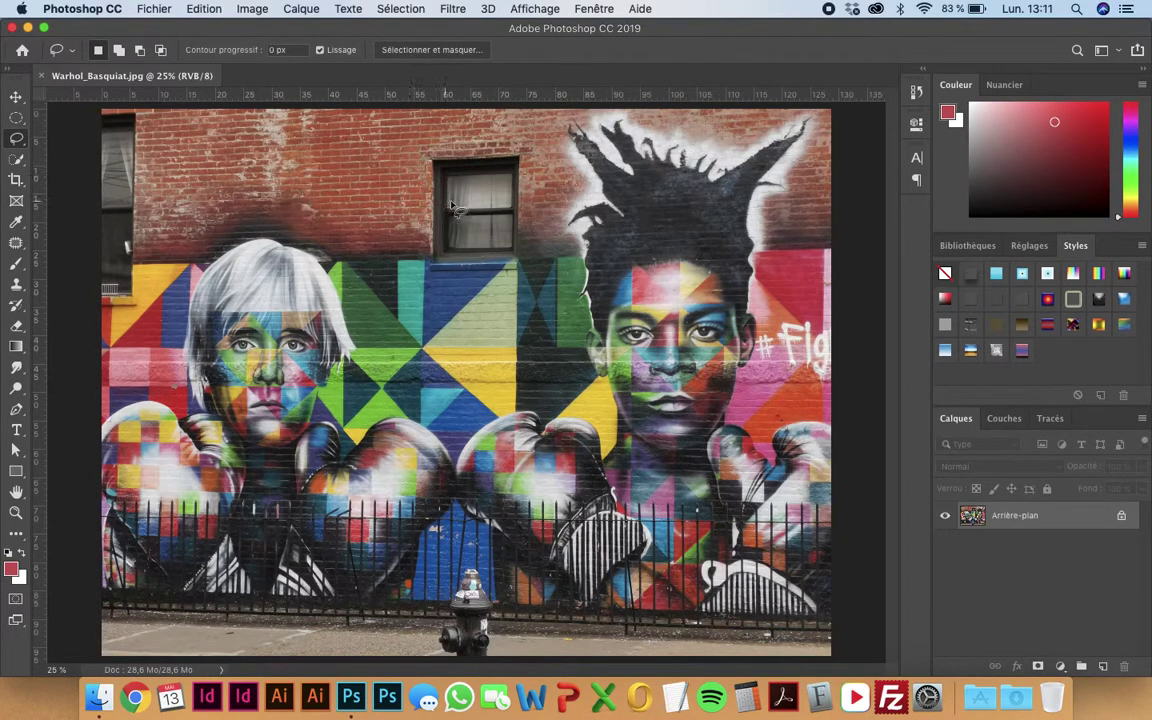
Zoom in close on the window above the mural and show the lasso tool variants
key("super+plus")
key("super+plus")
left_click_drag(501, 327, 437, 490)
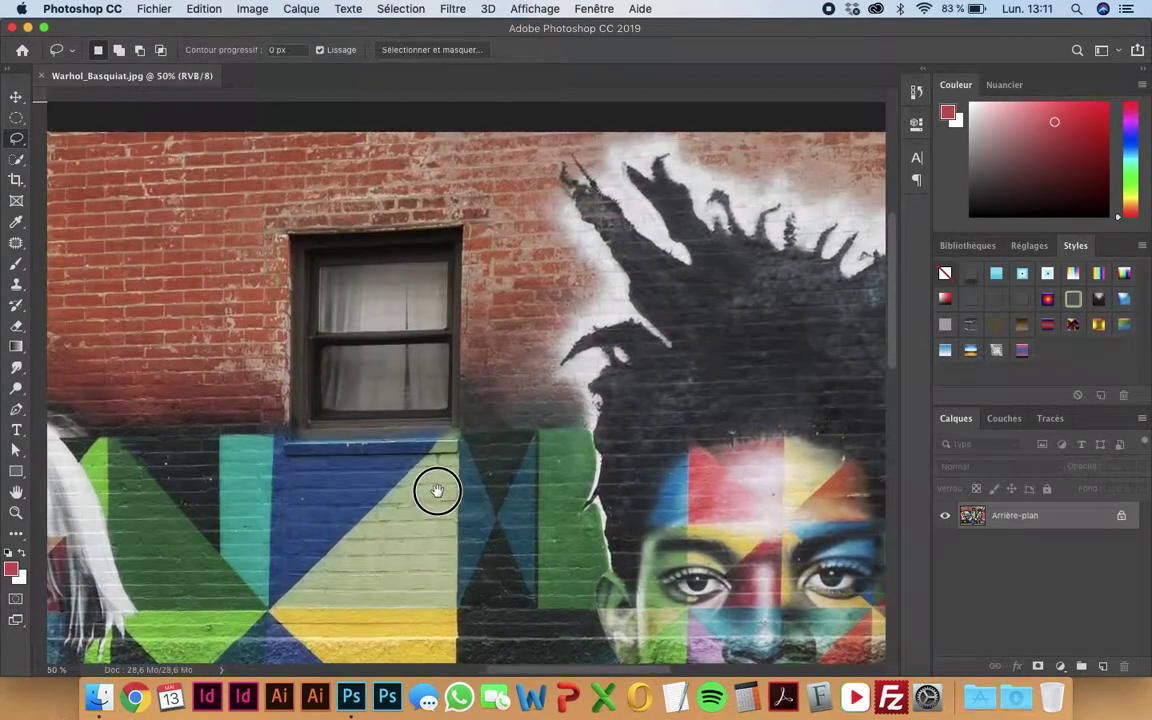
key("super+0")
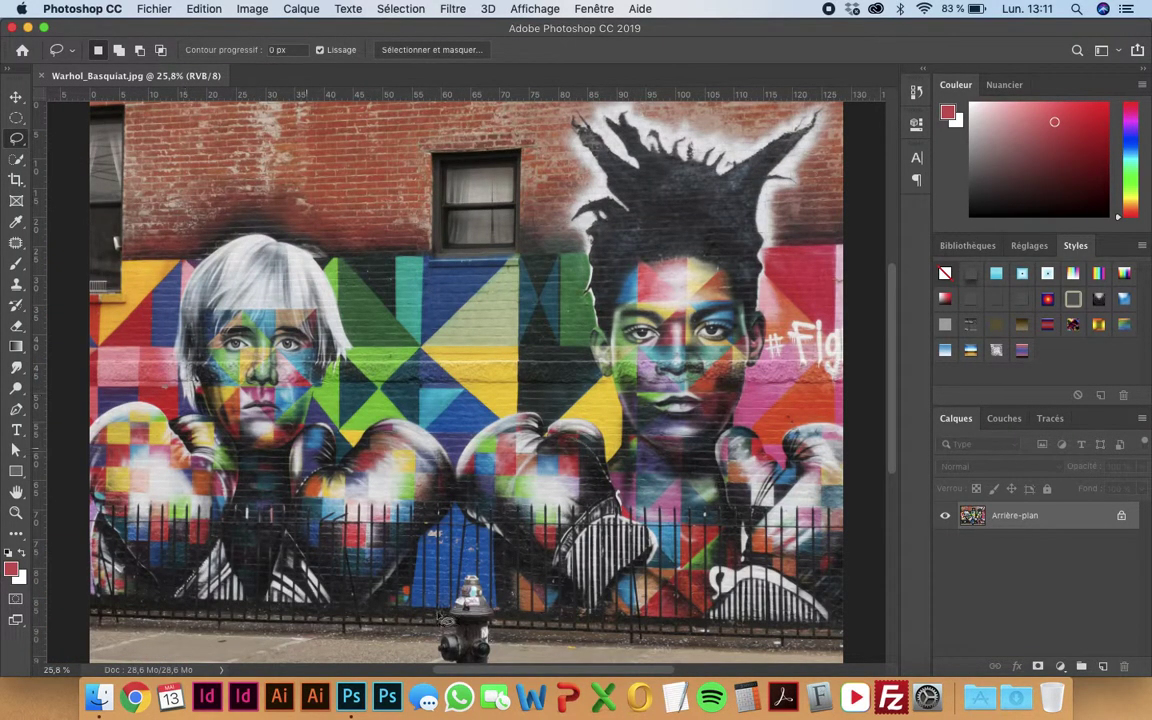
key("super+plus")
key("super+plus")
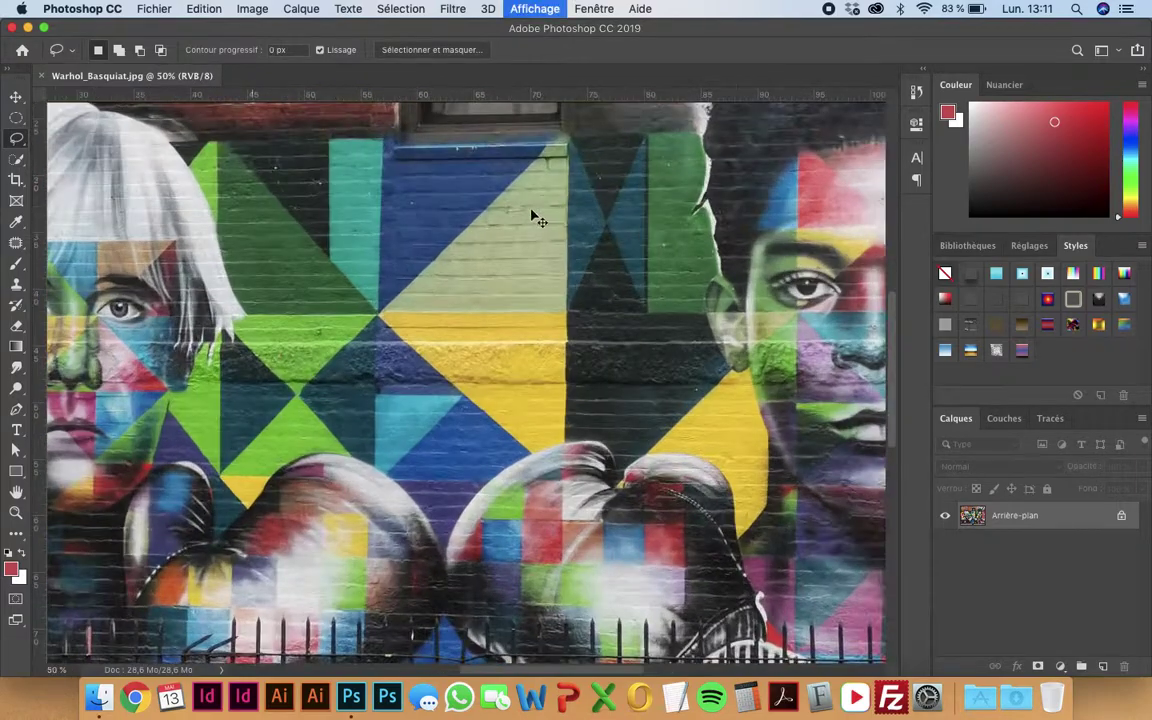
key("super+plus")
mouse_move(519, 188)
left_mouse_down()
mouse_move(474, 486)
mouse_move(431, 602)
left_mouse_up()
key("super+r")
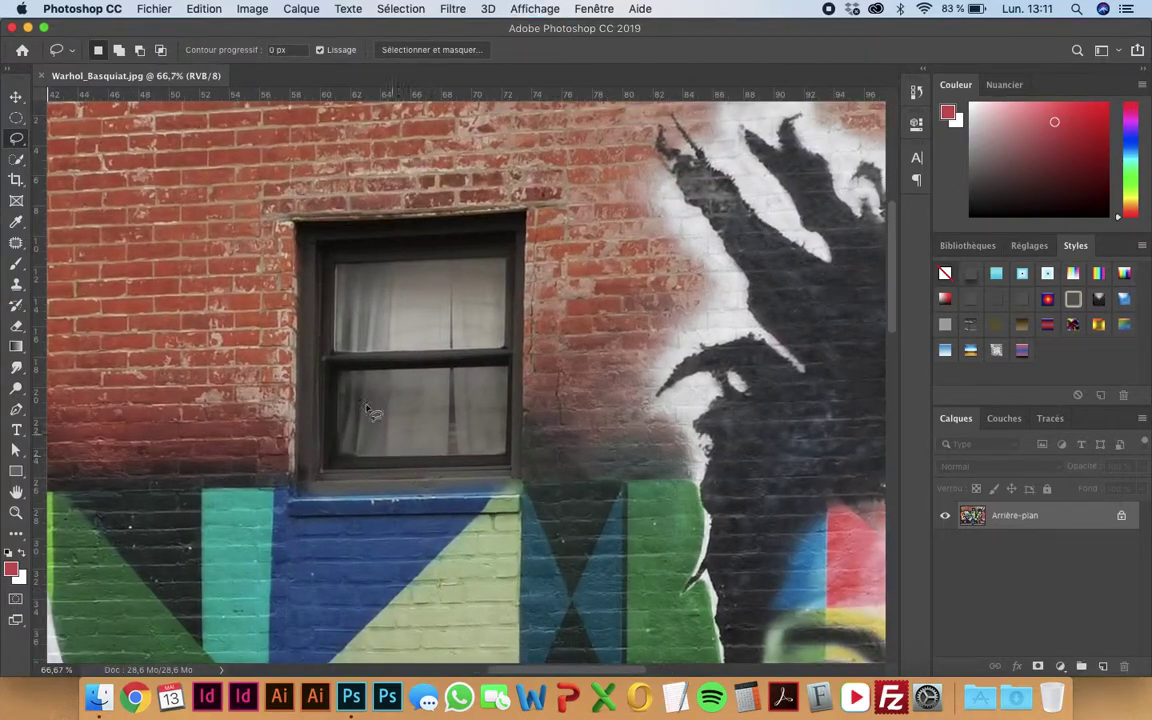
right_click(16, 143)
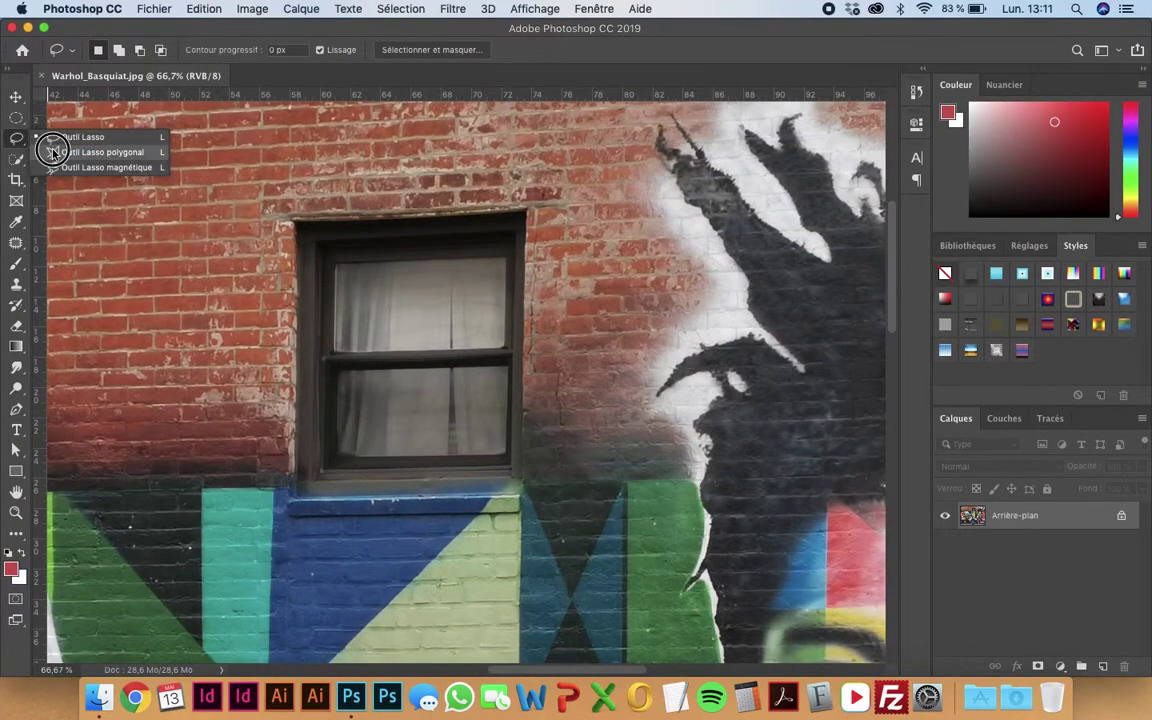
Outline the upper window, its frame and surrounding brick with a Polygonal Lasso selection
left_click(60, 149)
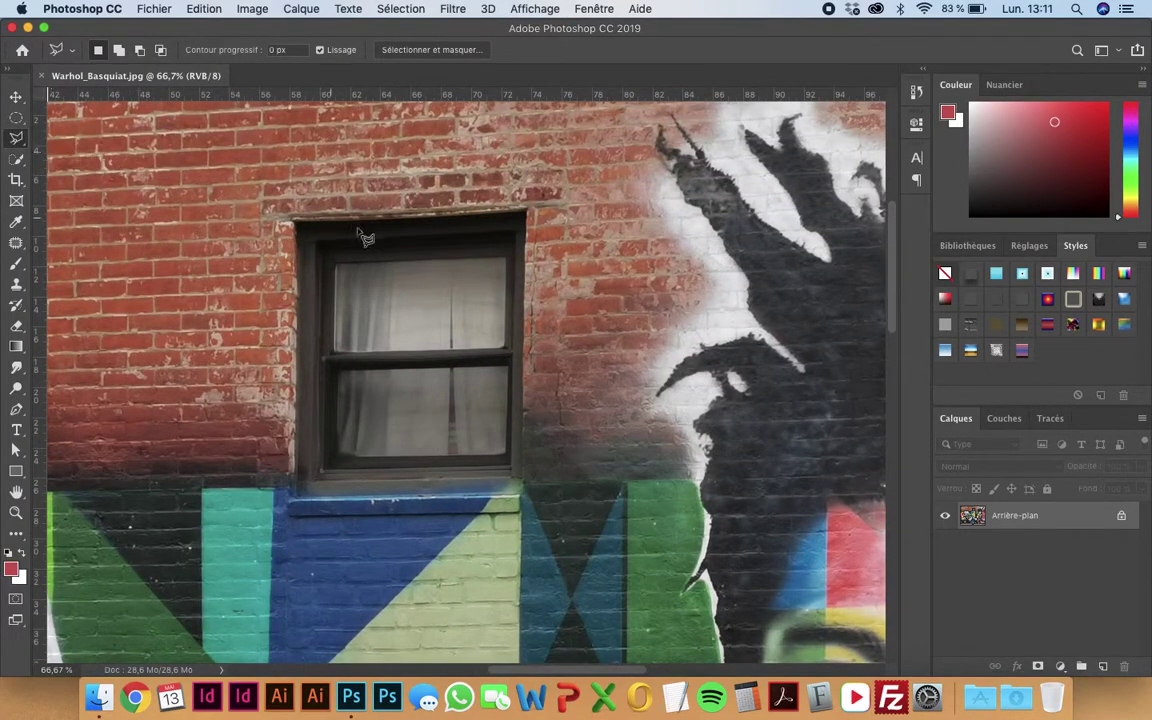
left_click(266, 213)
left_click(272, 177)
left_click(502, 160)
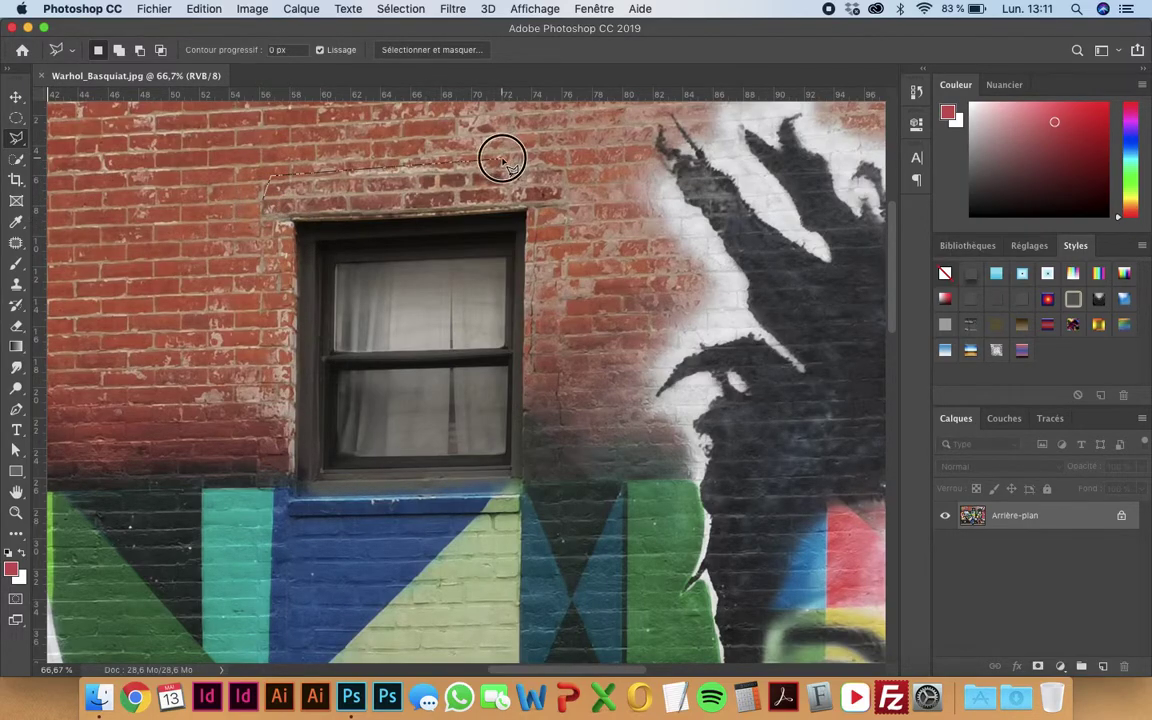
left_click(575, 155)
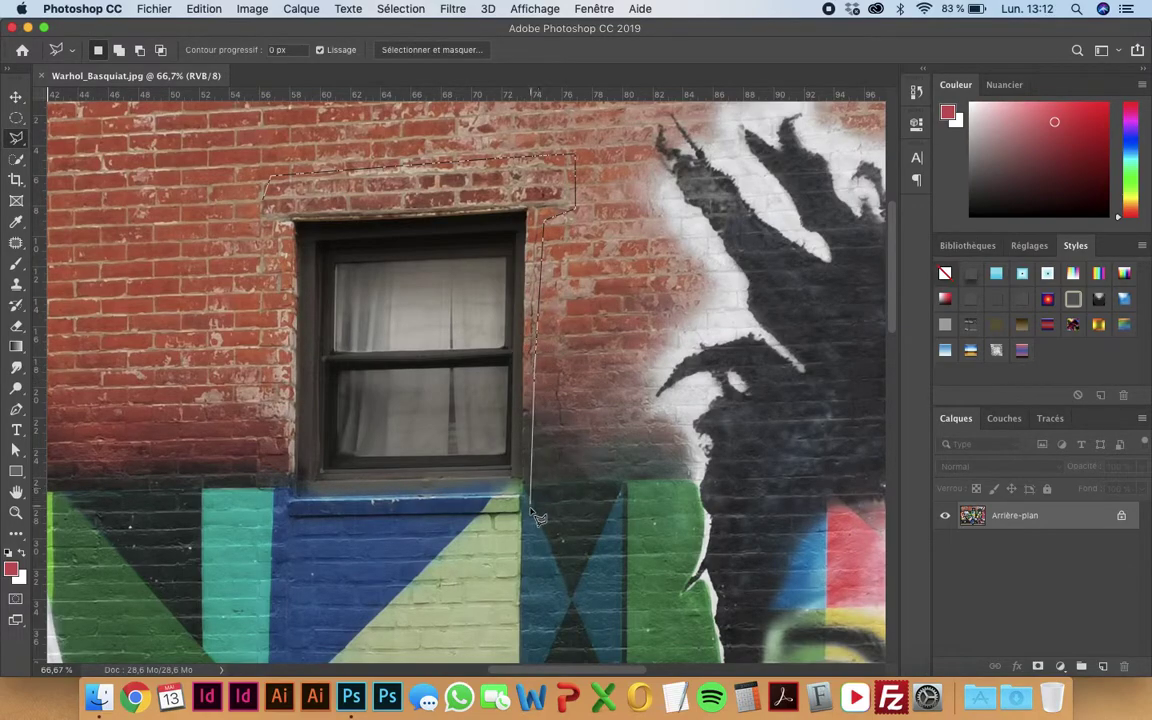
left_click(278, 520)
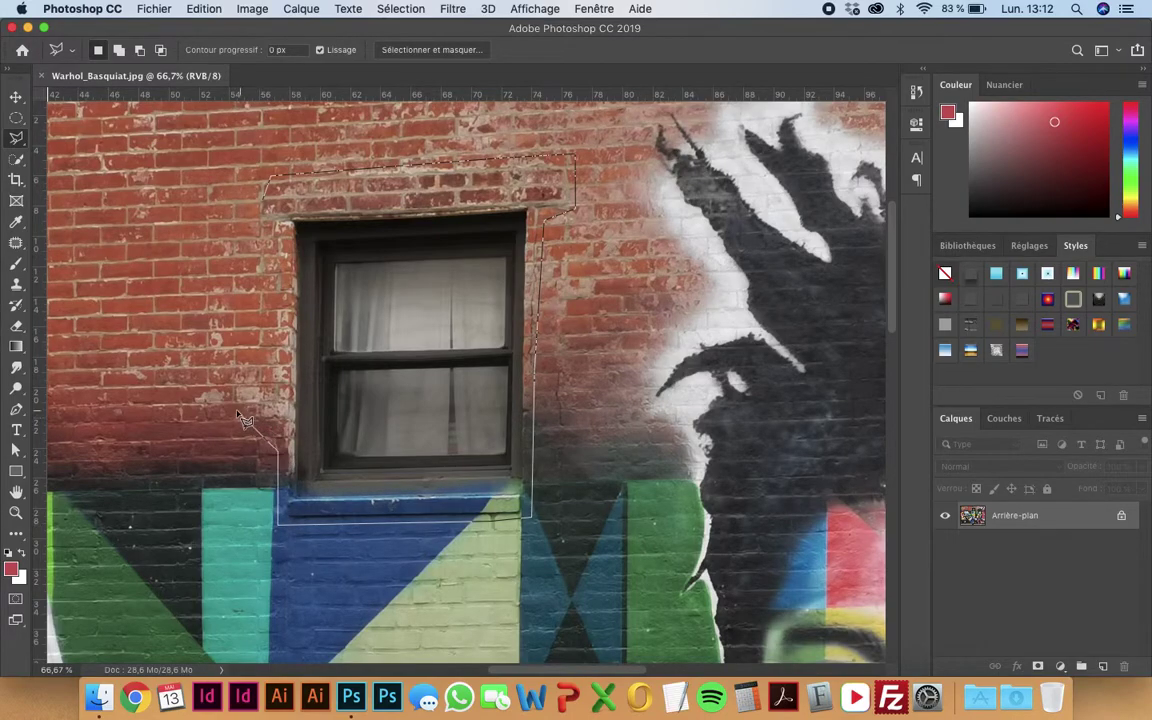
left_click_drag(222, 321, 256, 223)
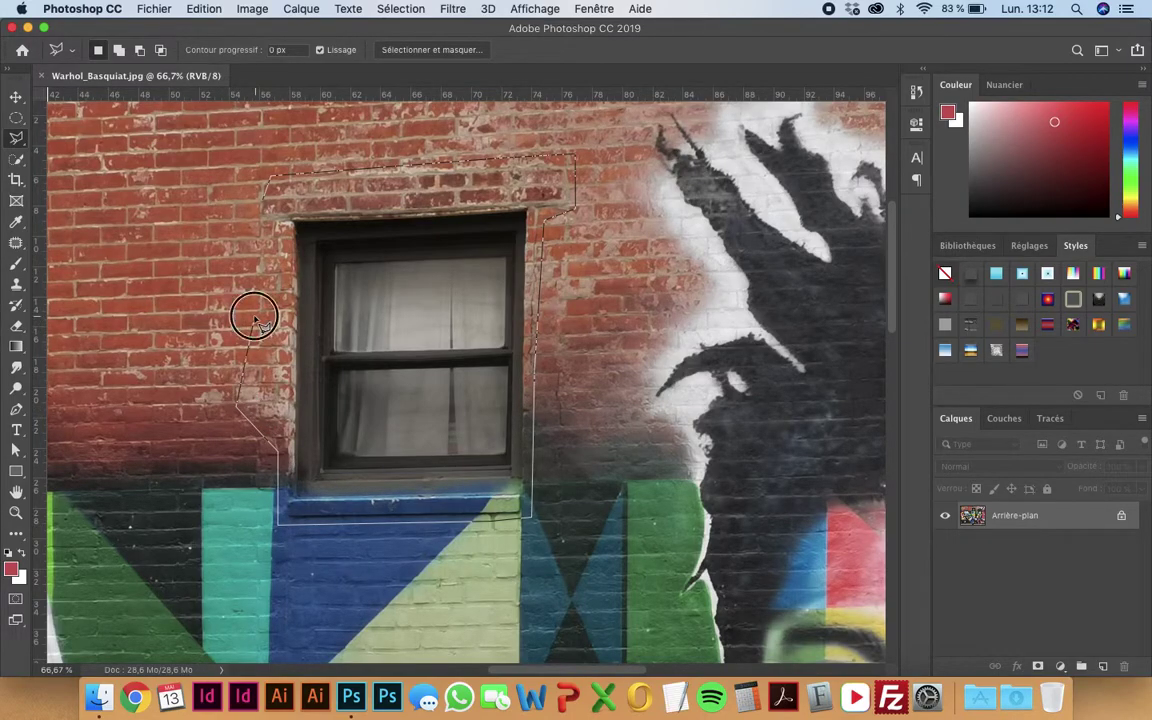
left_click(263, 201)
Zoom back out to the whole mural and open the Edition menu
key("super+minus")
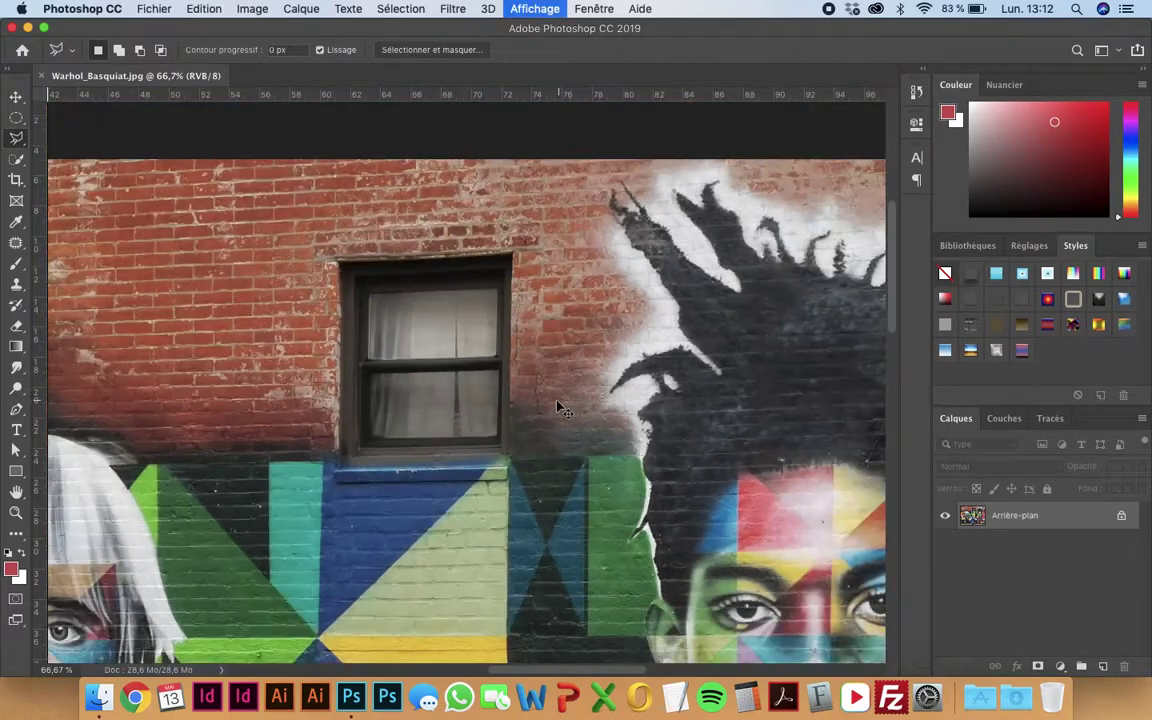
key("super+minus")
key("super+minus")
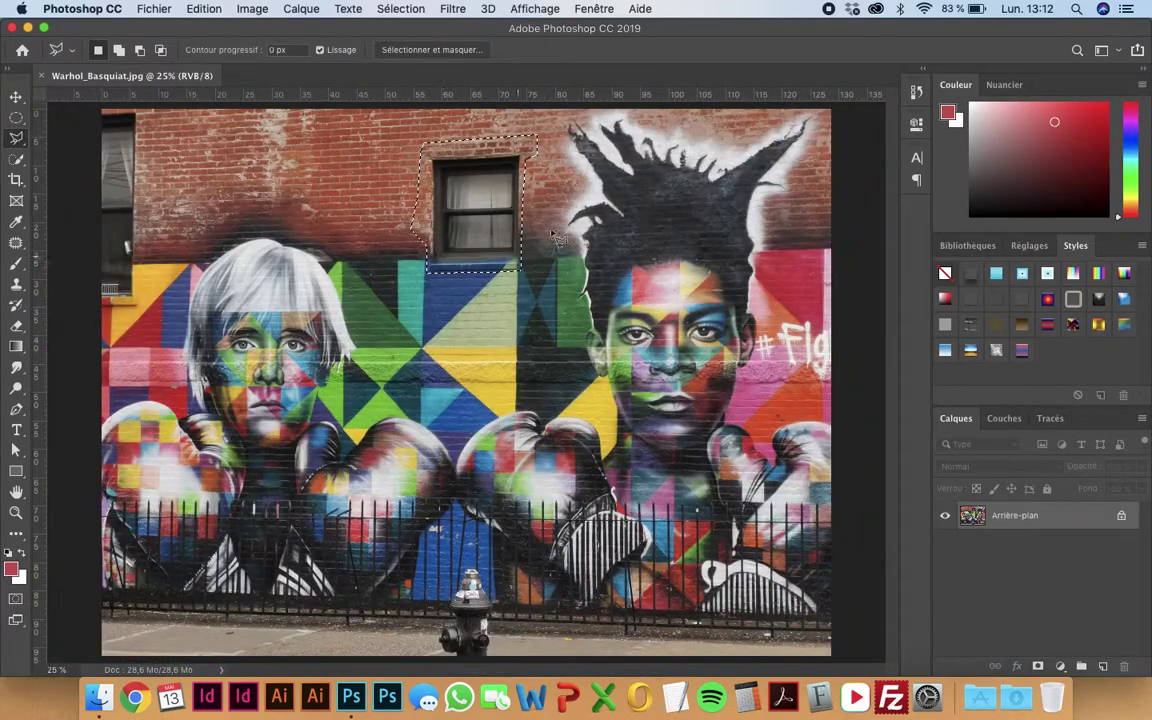
left_click(201, 9)
Start Remplissage d'après le contenu for the window and view the whole mural
left_click(255, 295)
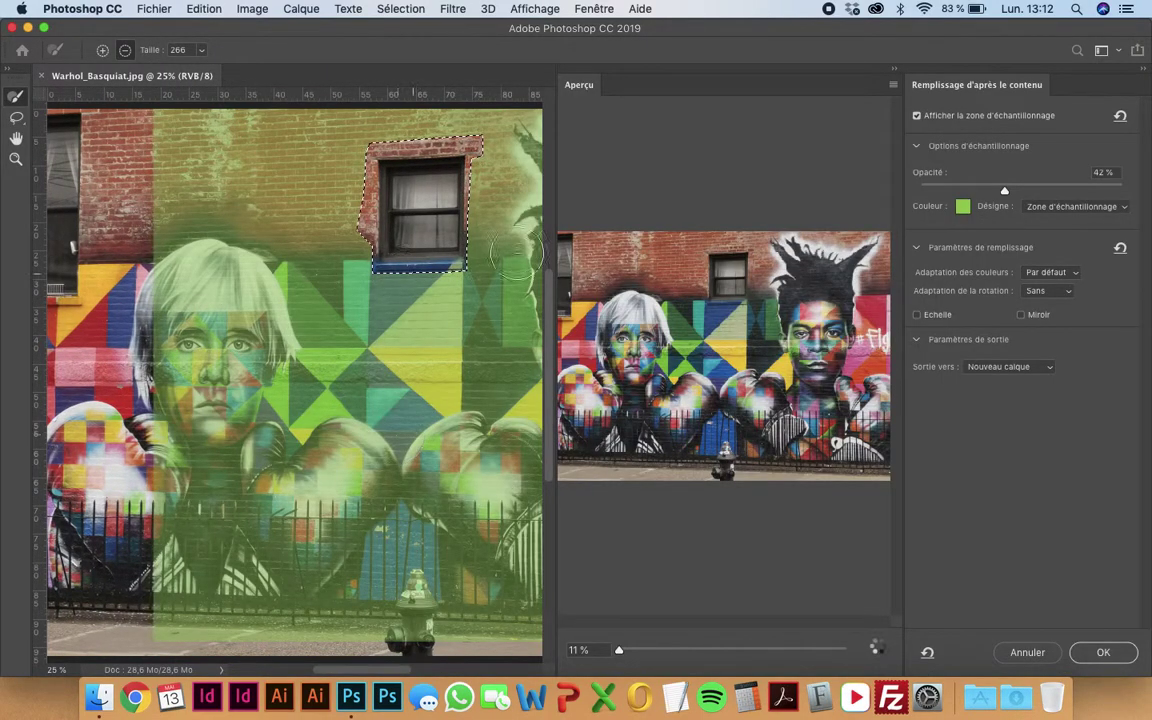
scroll(740, 302, "up", 5)
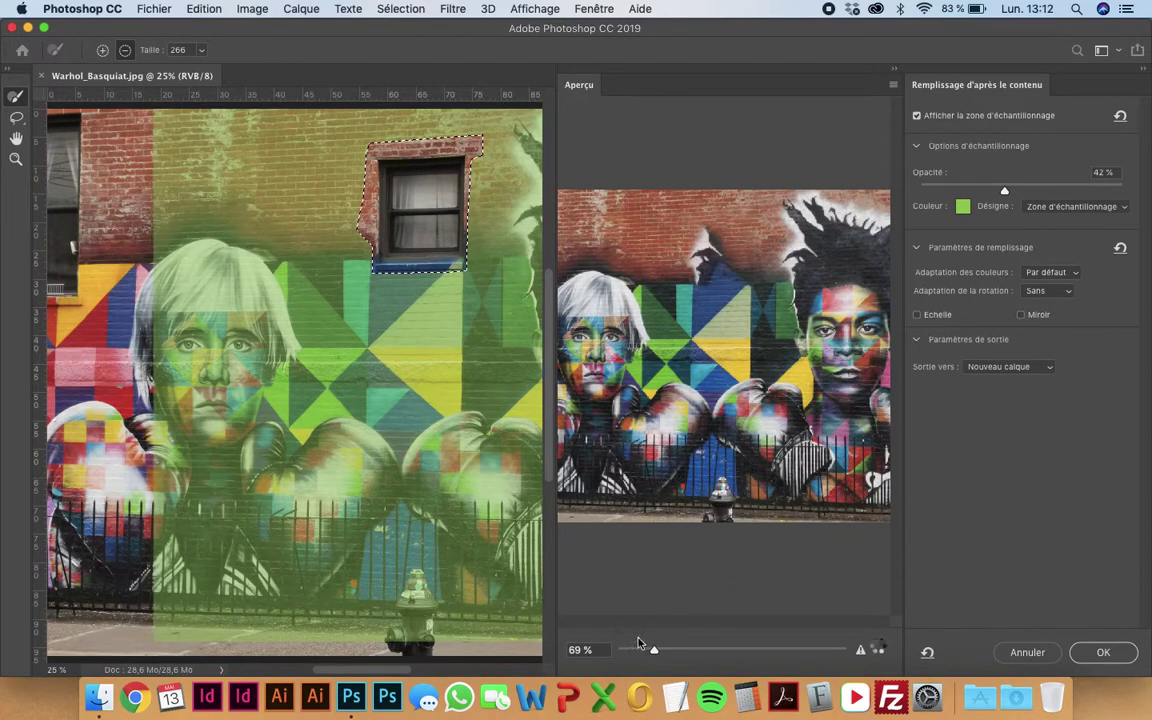
left_click_drag(653, 649, 621, 650)
left_click_drag(505, 600, 487, 483)
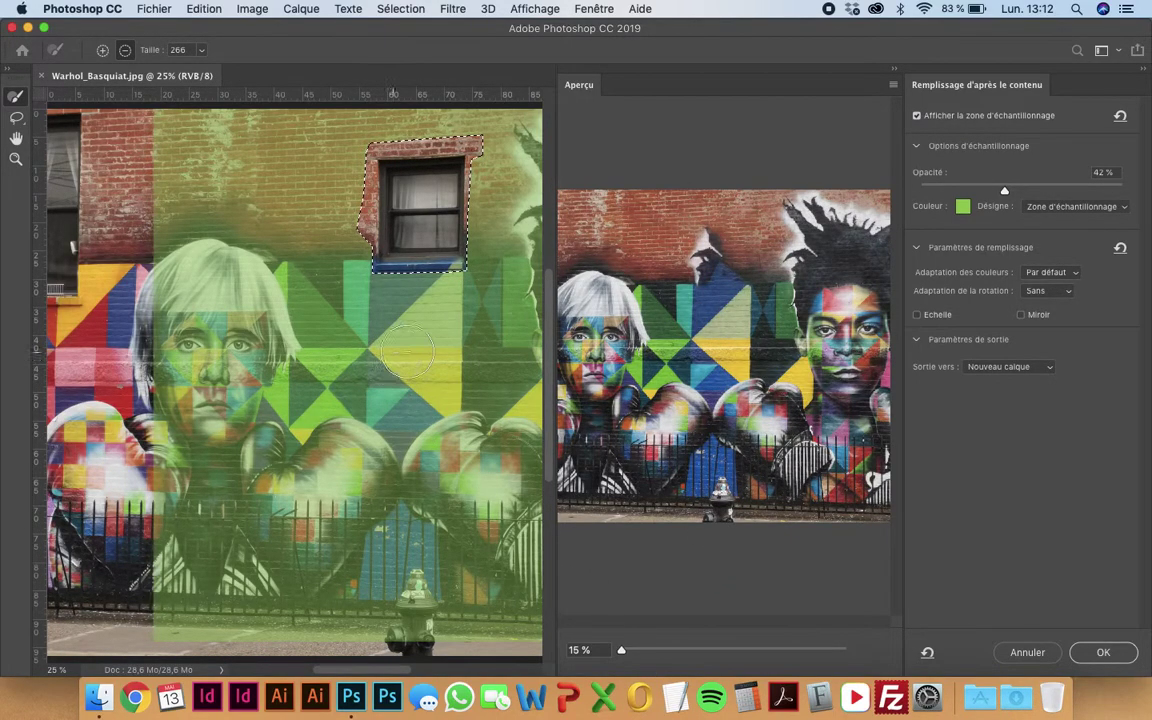
scroll(380, 342, "down", 5)
scroll(380, 342, "right", 5)
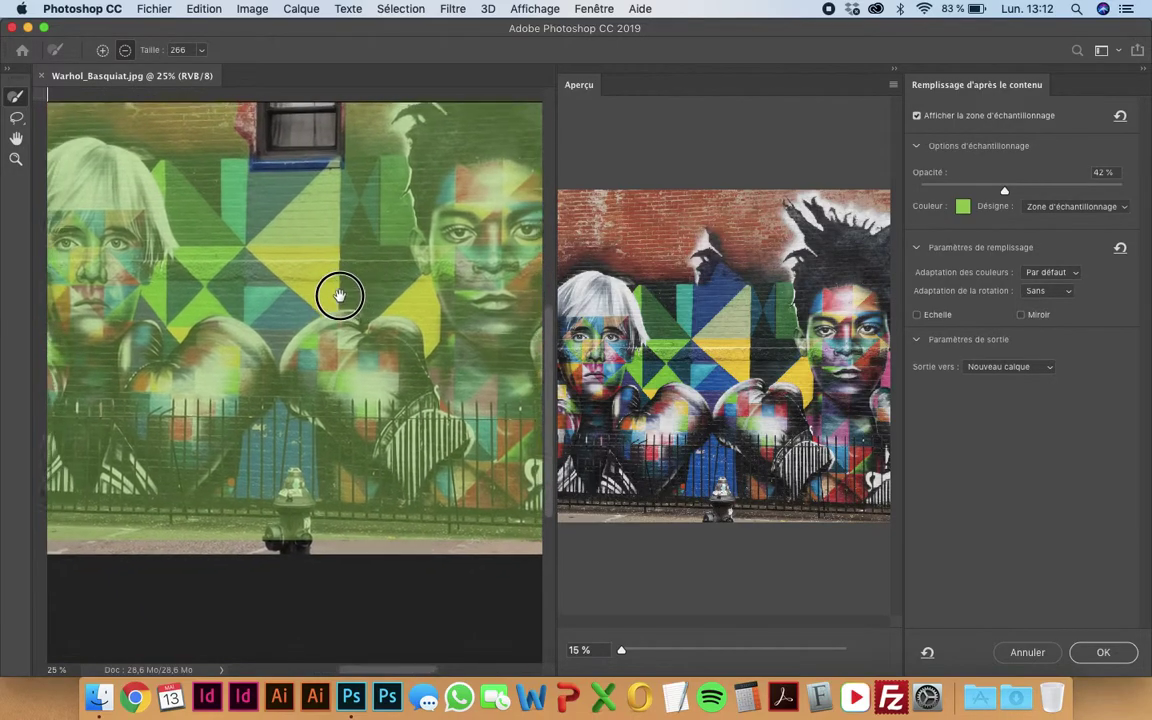
key("super+minus")
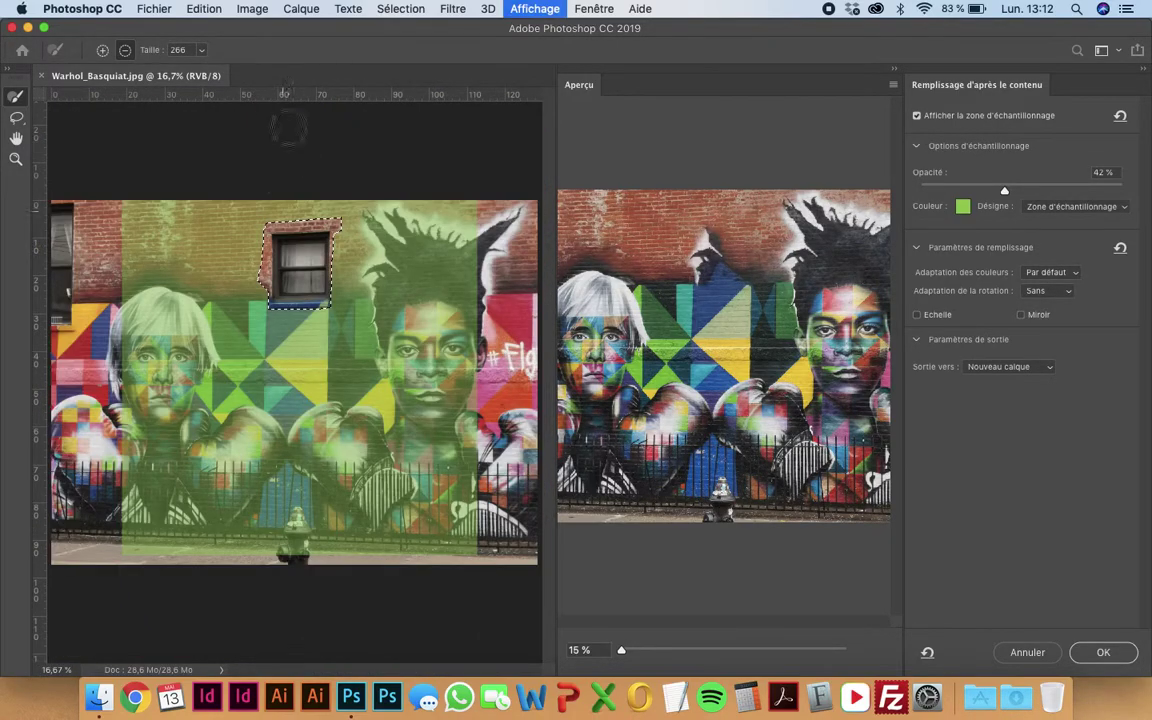
Set the brush Taille to 862 and remove the lower mural and Basquiat's head from sampling
left_click(201, 50)
left_click_drag(191, 69, 219, 69)
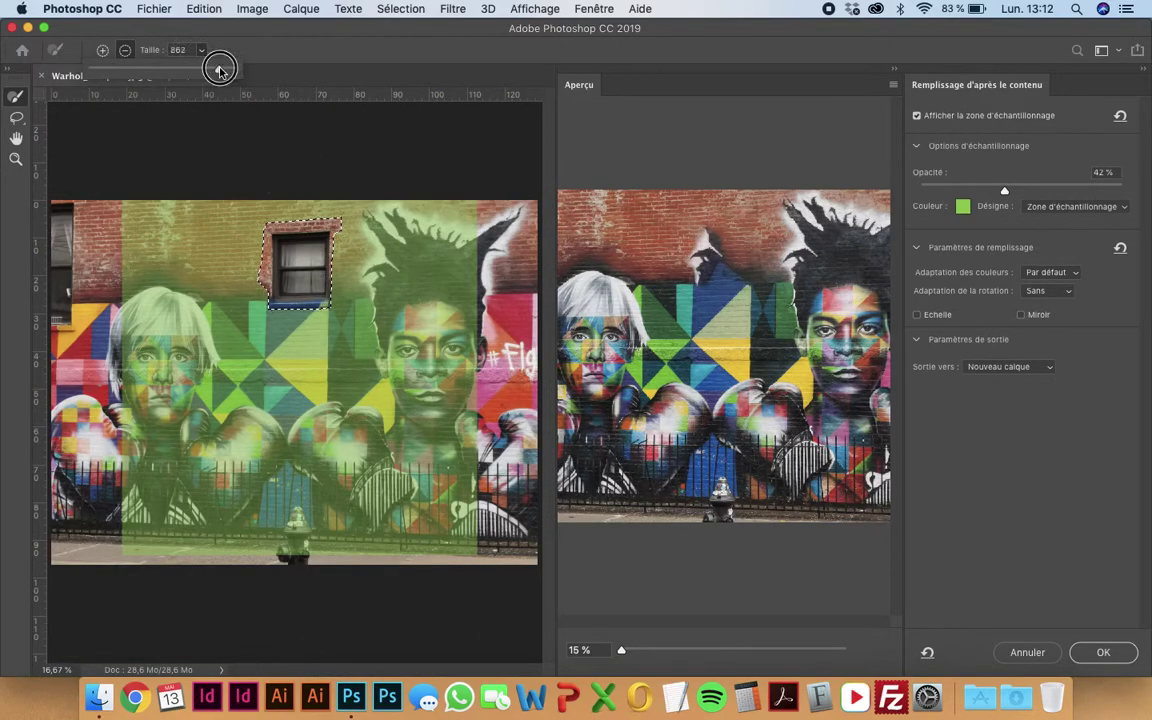
mouse_move(165, 535)
left_mouse_down()
mouse_move(154, 540)
mouse_move(417, 540)
mouse_move(365, 494)
mouse_move(154, 478)
mouse_move(360, 463)
mouse_move(329, 411)
mouse_move(154, 360)
mouse_move(356, 397)
mouse_move(373, 360)
mouse_move(314, 352)
mouse_move(231, 372)
mouse_move(257, 356)
mouse_move(161, 326)
mouse_move(128, 352)
mouse_move(373, 386)
mouse_move(334, 355)
mouse_move(395, 330)
left_mouse_up()
mouse_move(412, 270)
left_mouse_down()
mouse_move(435, 410)
mouse_move(380, 530)
left_mouse_up()
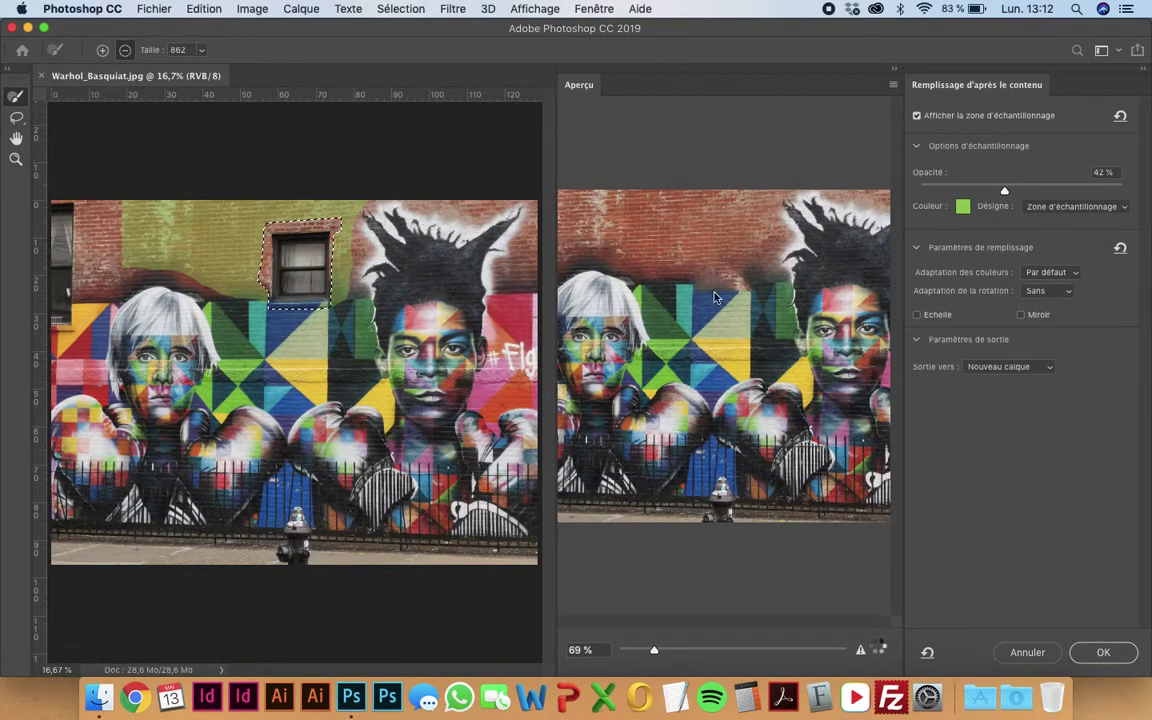
Use a 169 add brush to add the wall below and left of the window to sampling
left_click(201, 49)
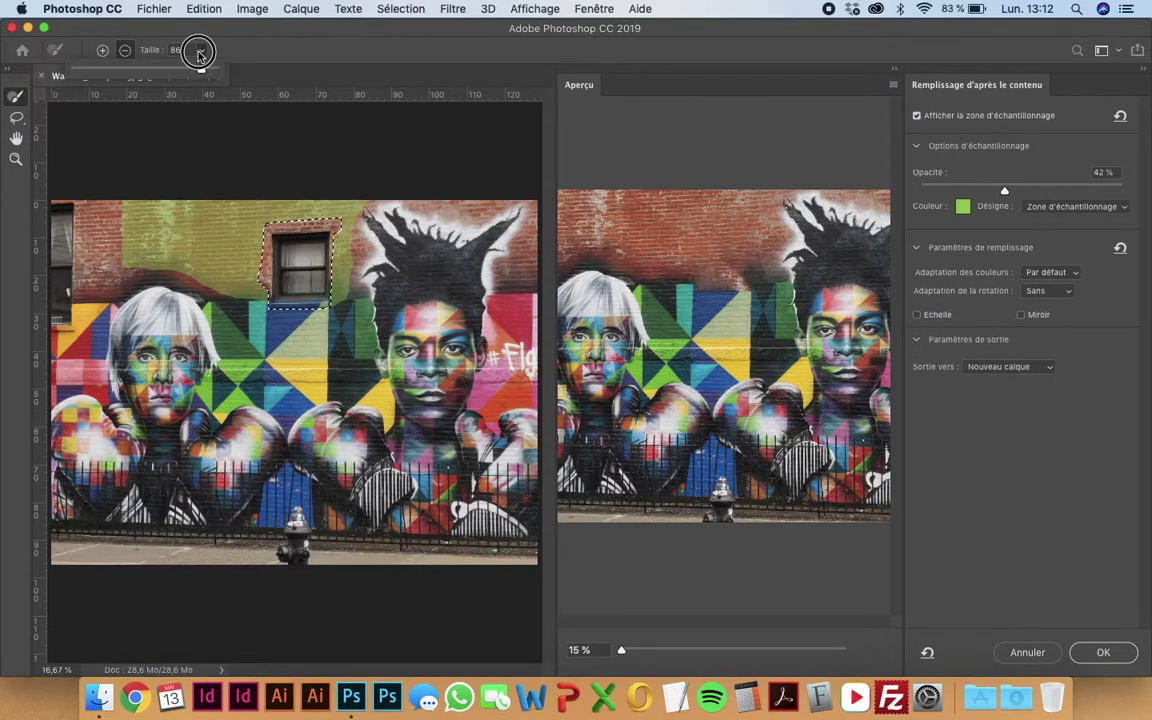
key("alt")
left_click(278, 310)
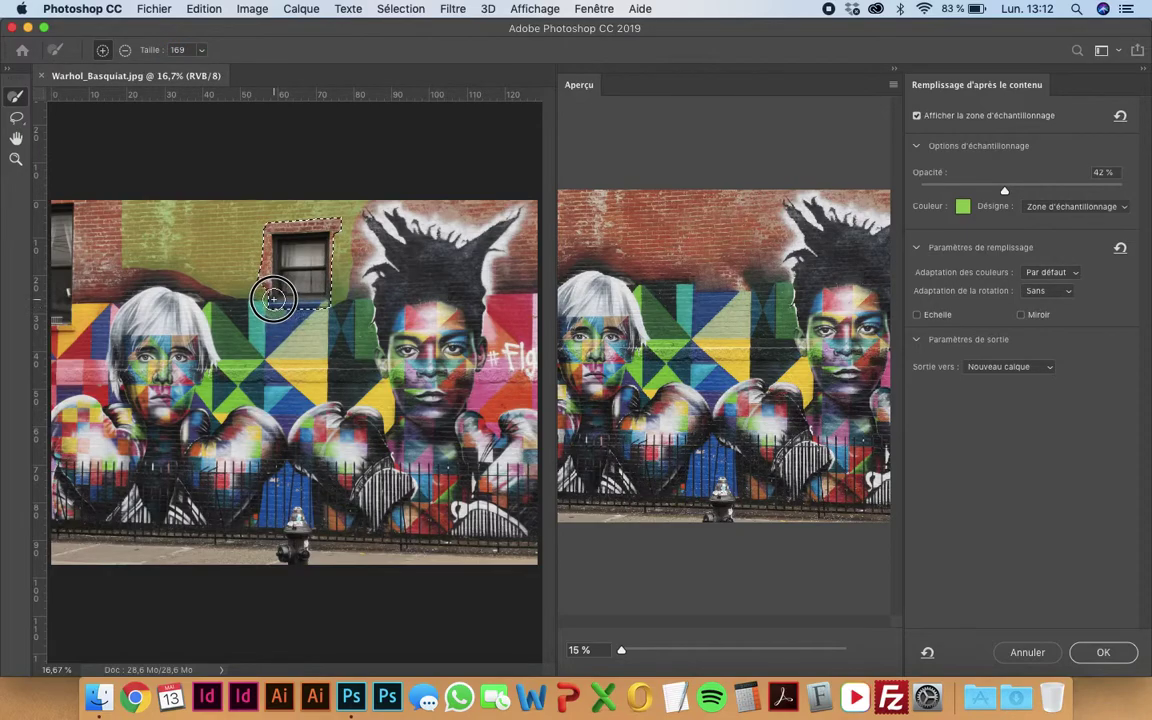
mouse_move(280, 310)
left_mouse_down()
mouse_move(318, 310)
mouse_move(319, 298)
left_mouse_up()
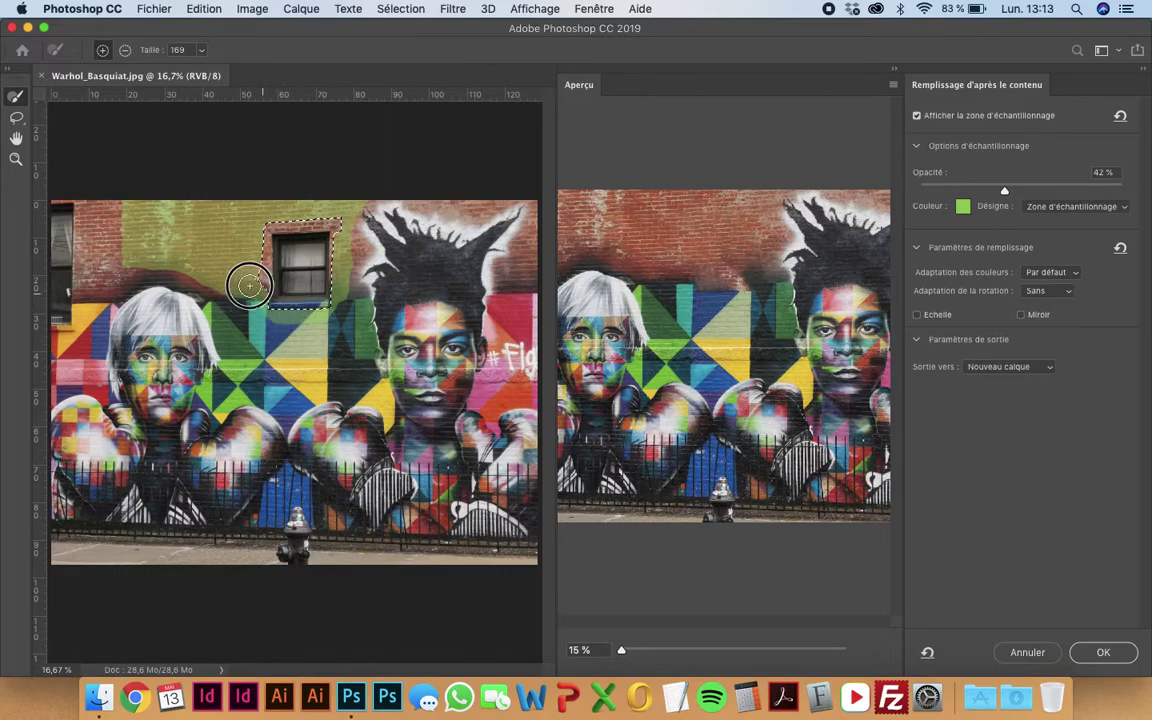
left_click_drag(249, 287, 288, 307)
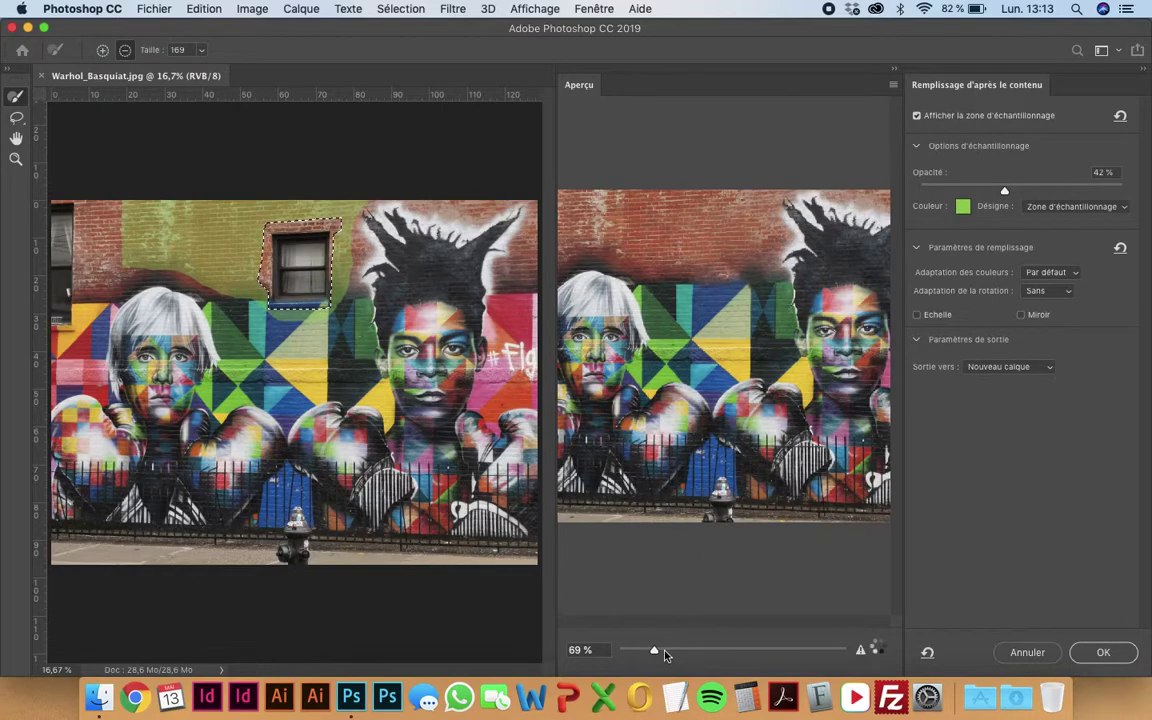
Add the brick above Warhol to the sampling area with the add brush
left_click_drag(655, 651, 641, 650)
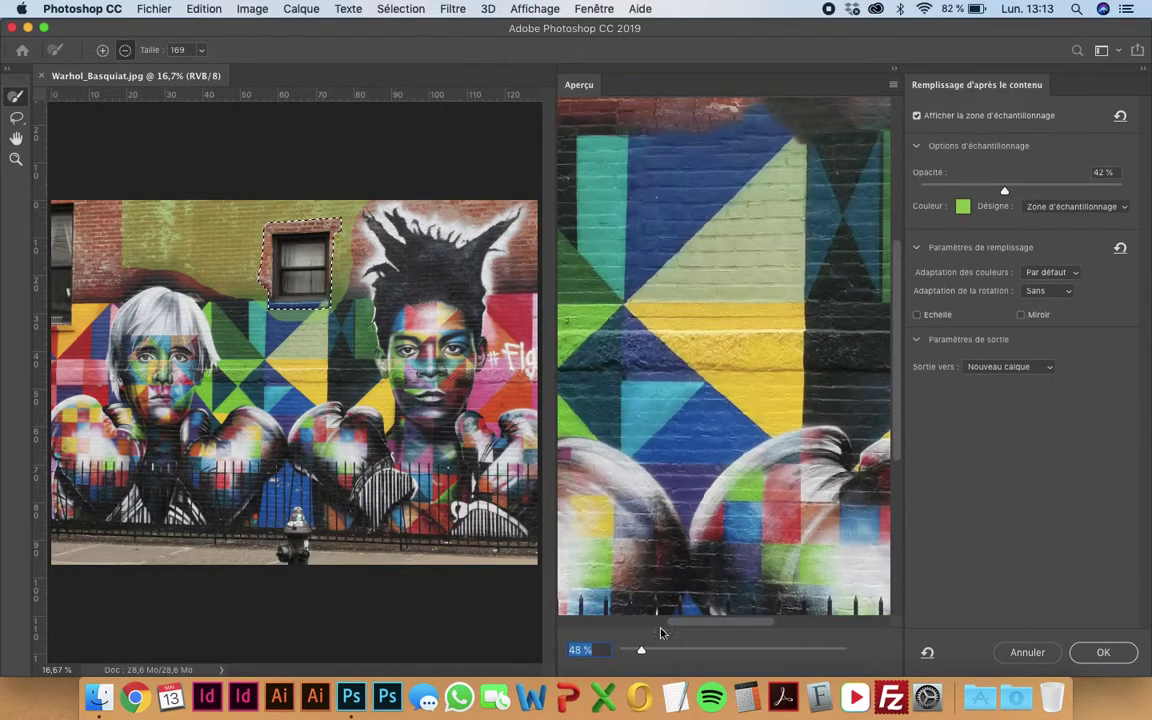
left_click_drag(896, 296, 885, 204)
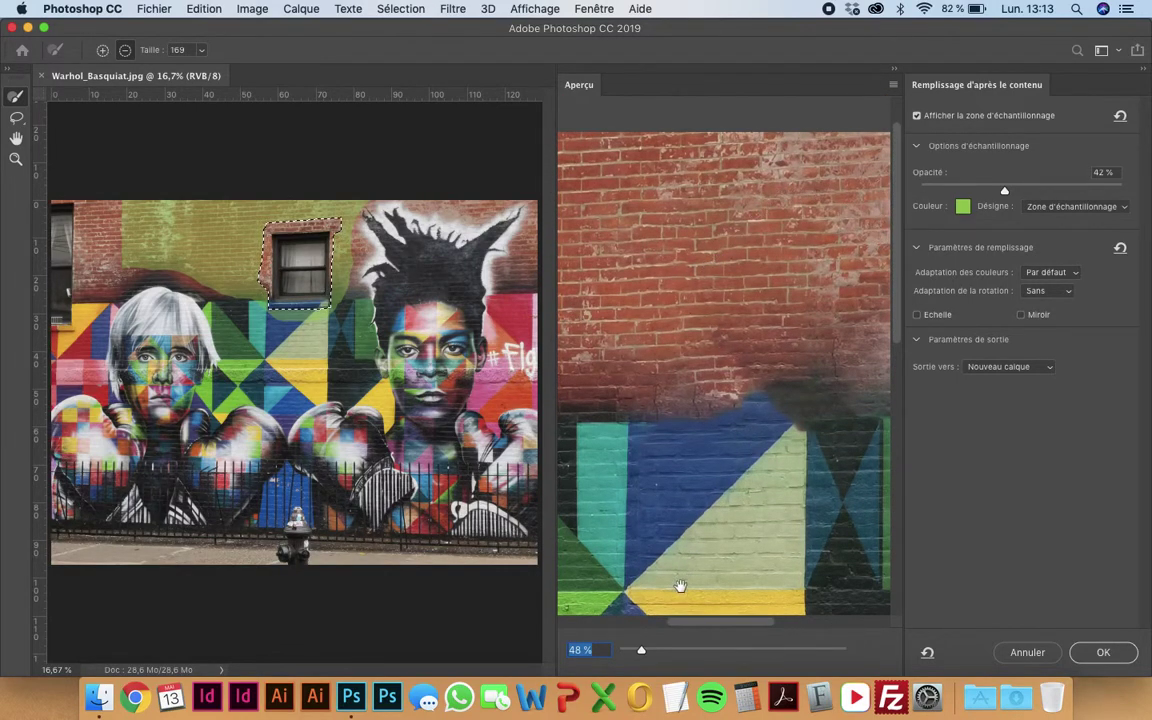
left_click_drag(641, 651, 635, 651)
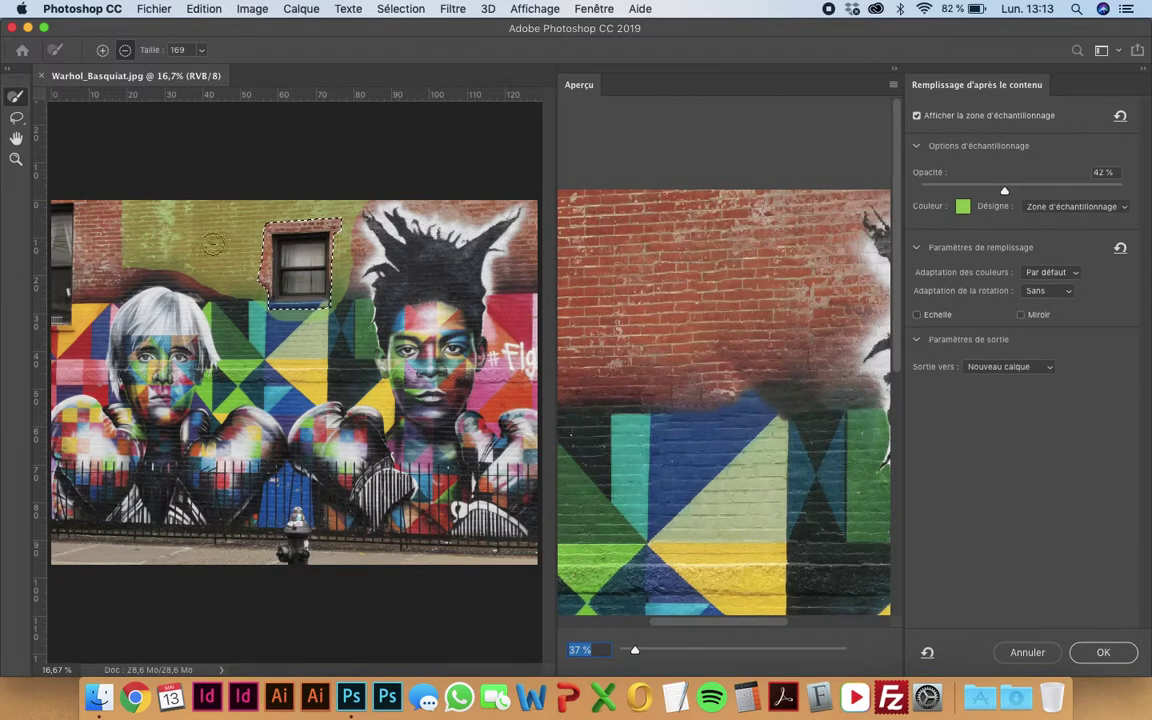
key("alt")
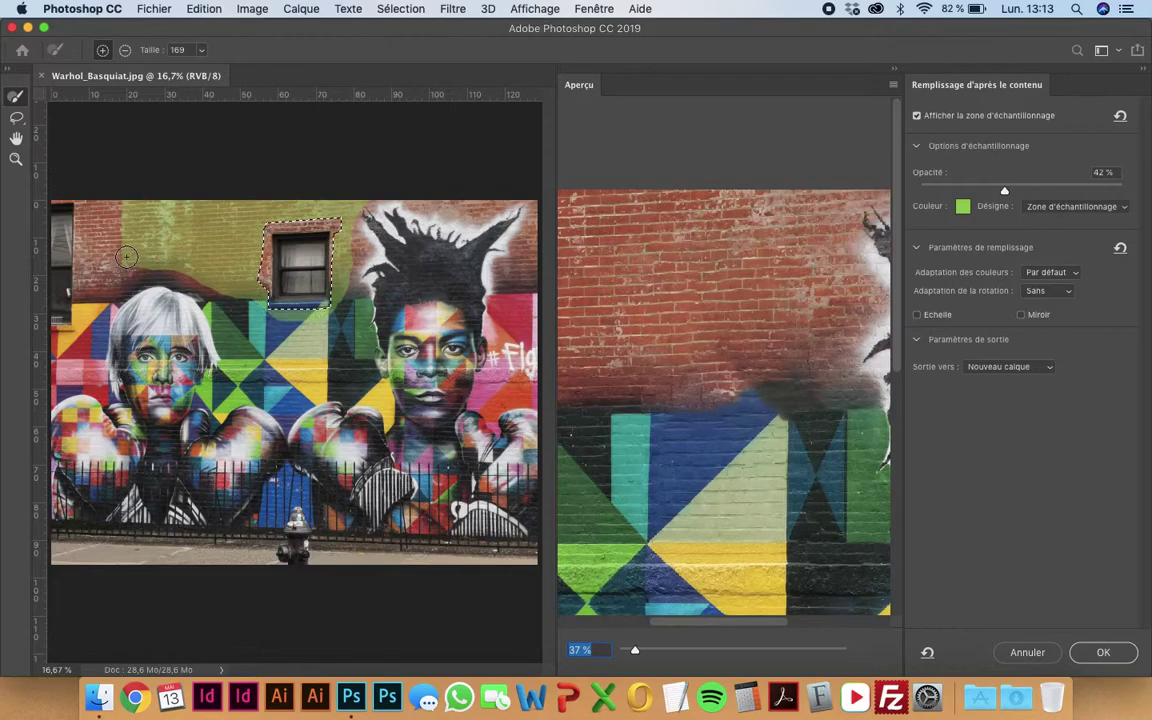
mouse_move(127, 257)
left_mouse_down()
mouse_move(105, 226)
mouse_move(123, 206)
mouse_move(101, 211)
mouse_move(121, 198)
mouse_move(95, 219)
mouse_move(113, 259)
mouse_move(145, 232)
left_mouse_up()
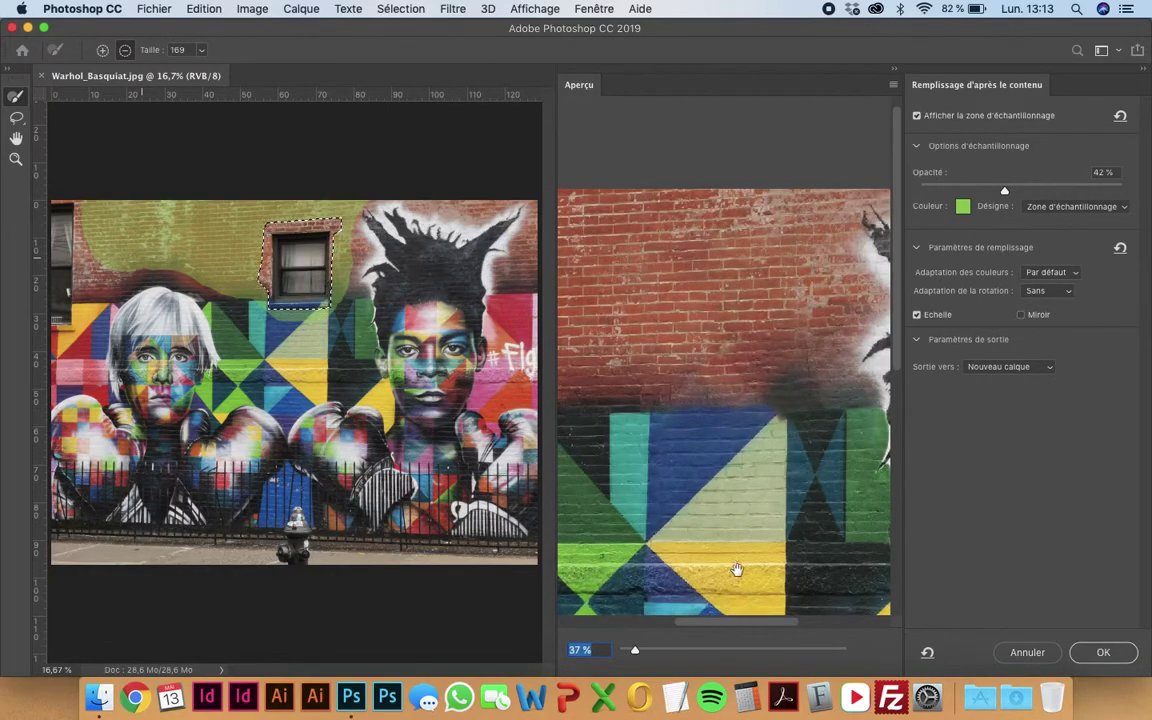
Pan the fill preview across the upper wall to inspect the brick fill
left_click_drag(635, 652, 628, 651)
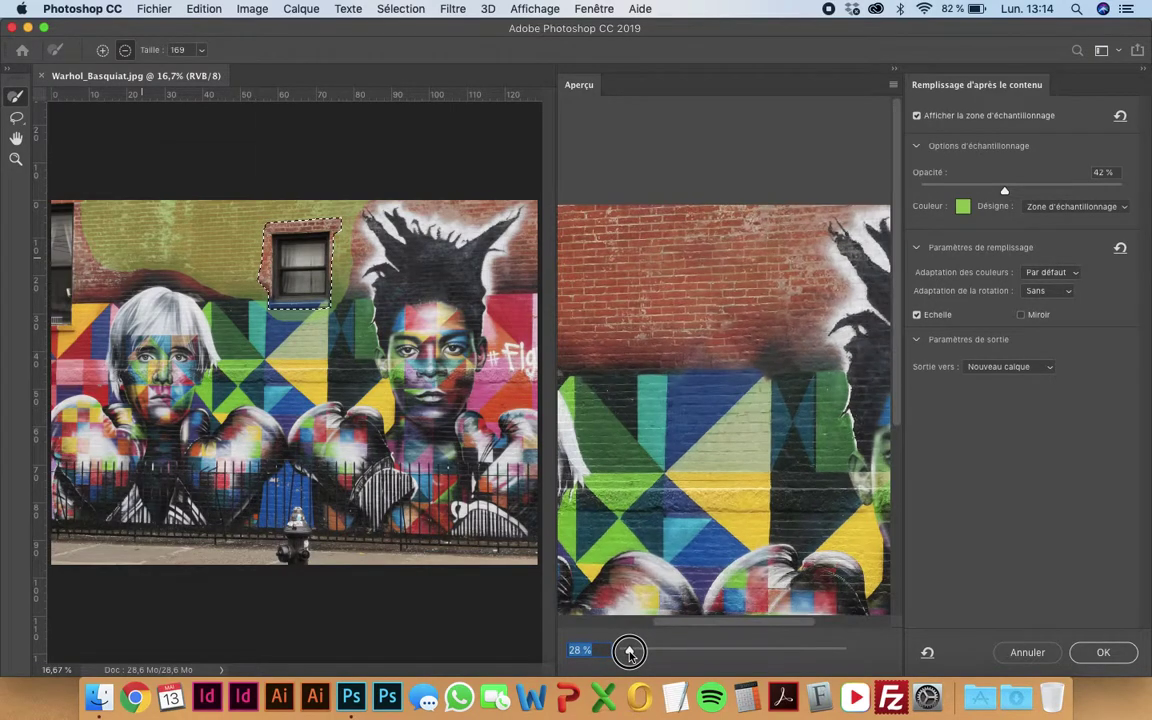
mouse_move(634, 271)
left_mouse_down()
mouse_move(802, 300)
mouse_move(643, 318)
left_mouse_up()
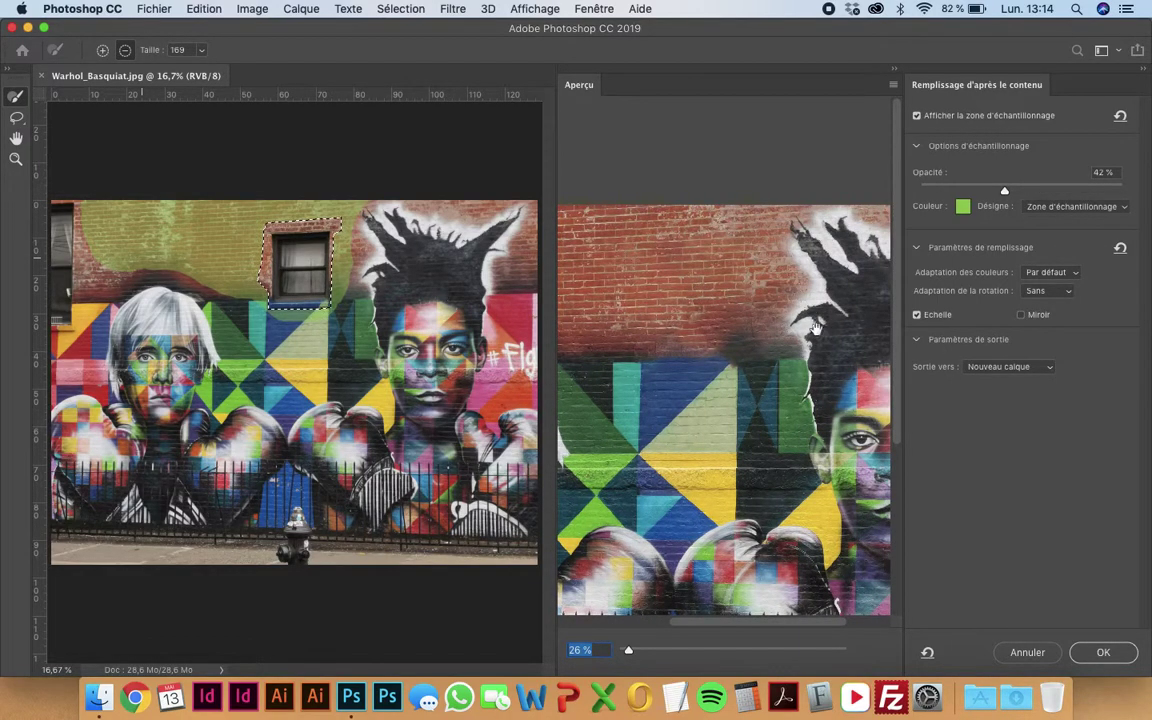
left_click_drag(816, 328, 856, 337)
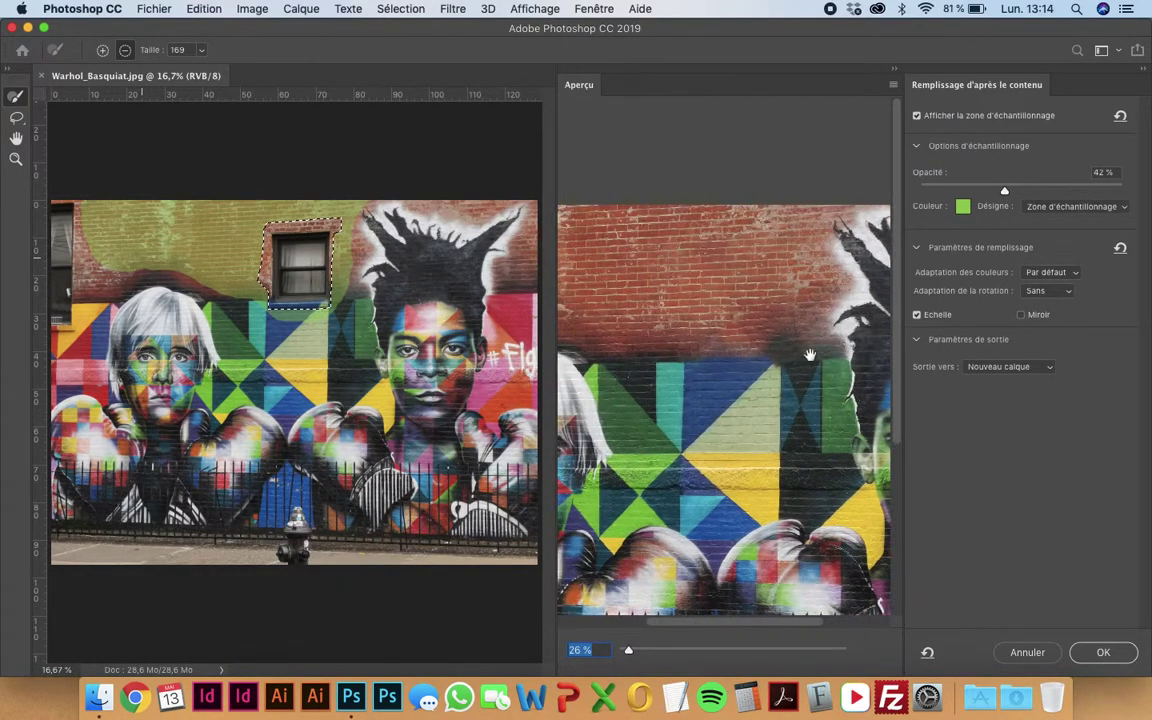
left_click_drag(771, 347, 803, 345)
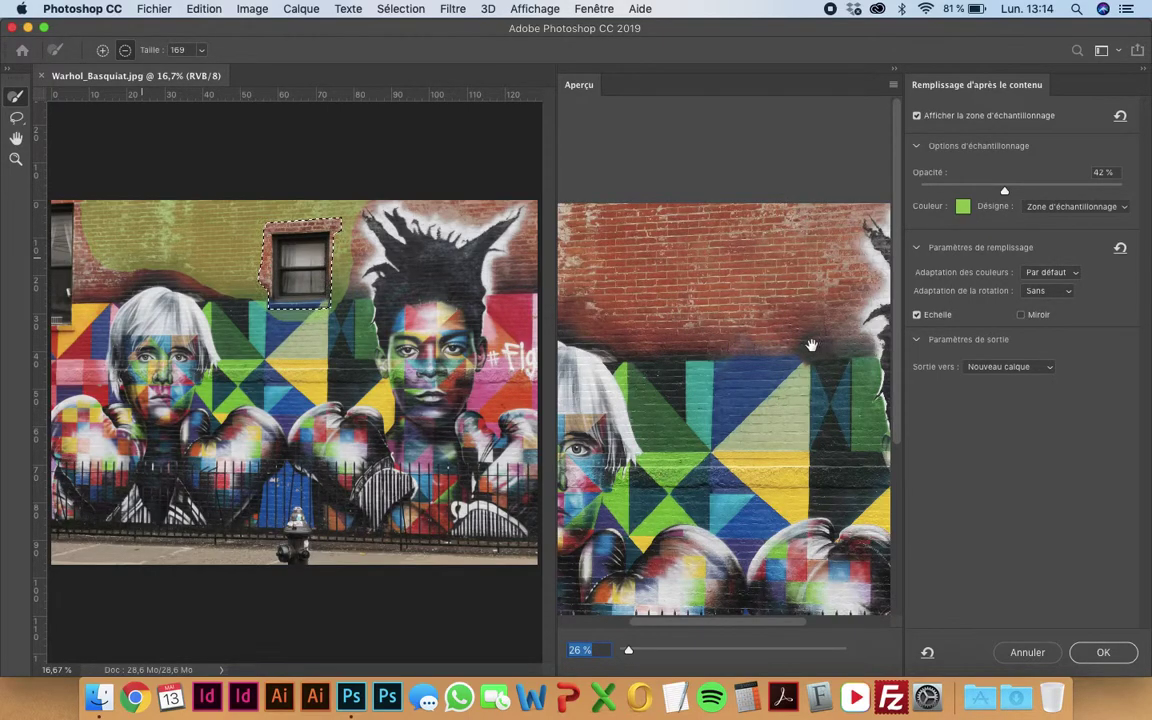
mouse_move(811, 345)
left_mouse_down()
mouse_move(751, 342)
mouse_move(771, 349)
left_mouse_up()
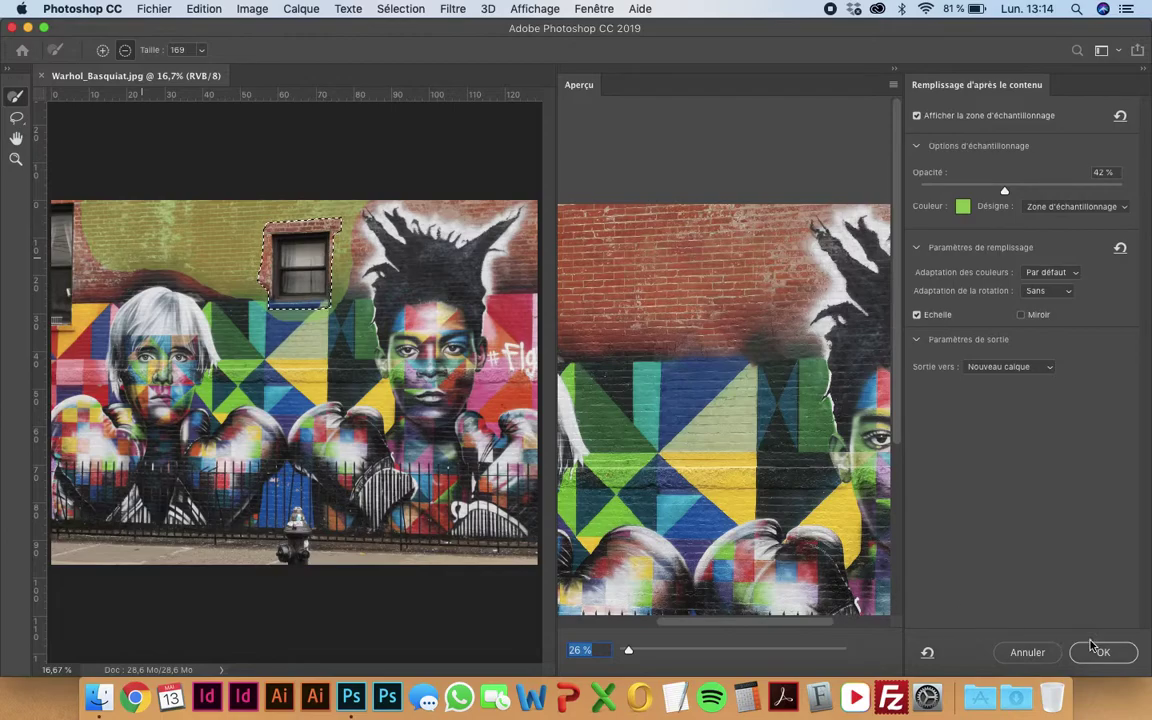
Apply the window fill, deselect, and marquee-select the window strip at the left edge
key("Return")
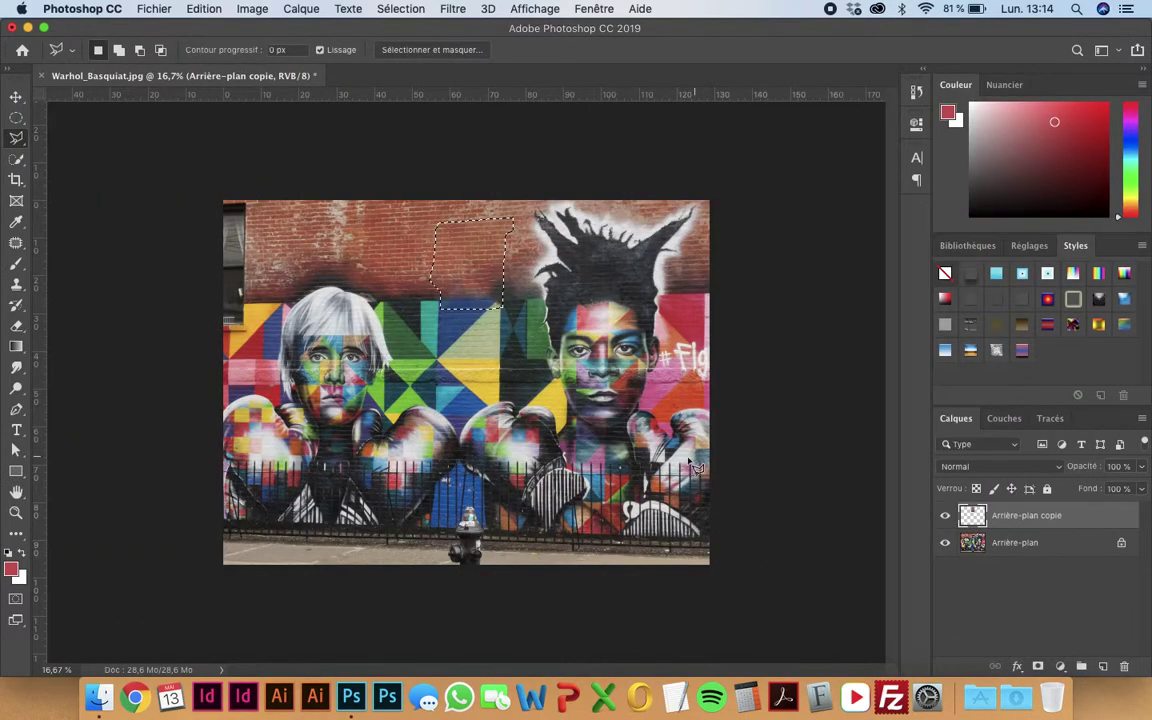
key("super+d")
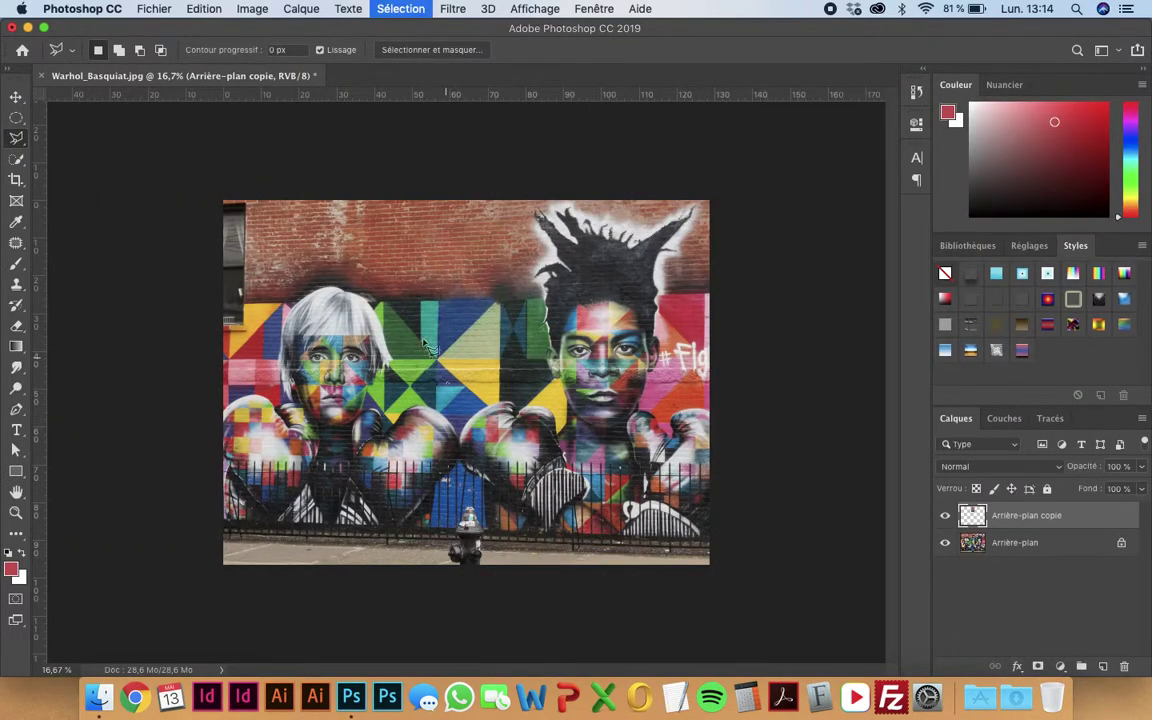
left_click(16, 118)
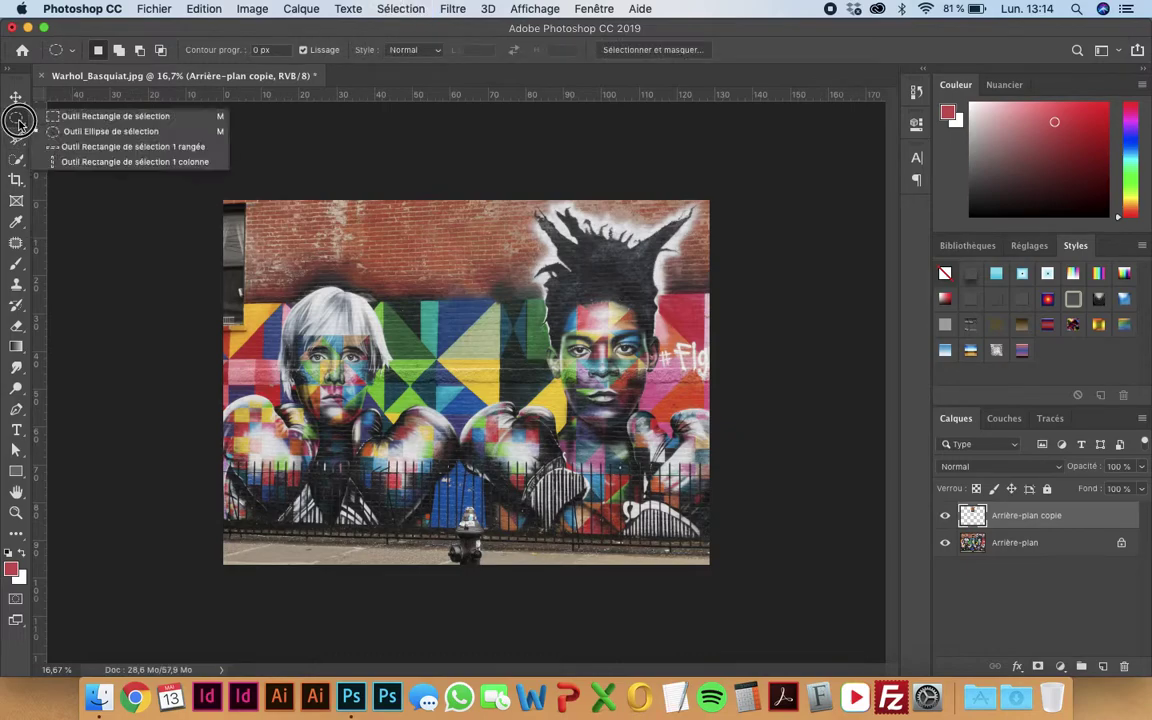
left_click(48, 118)
left_click_drag(224, 202, 253, 333)
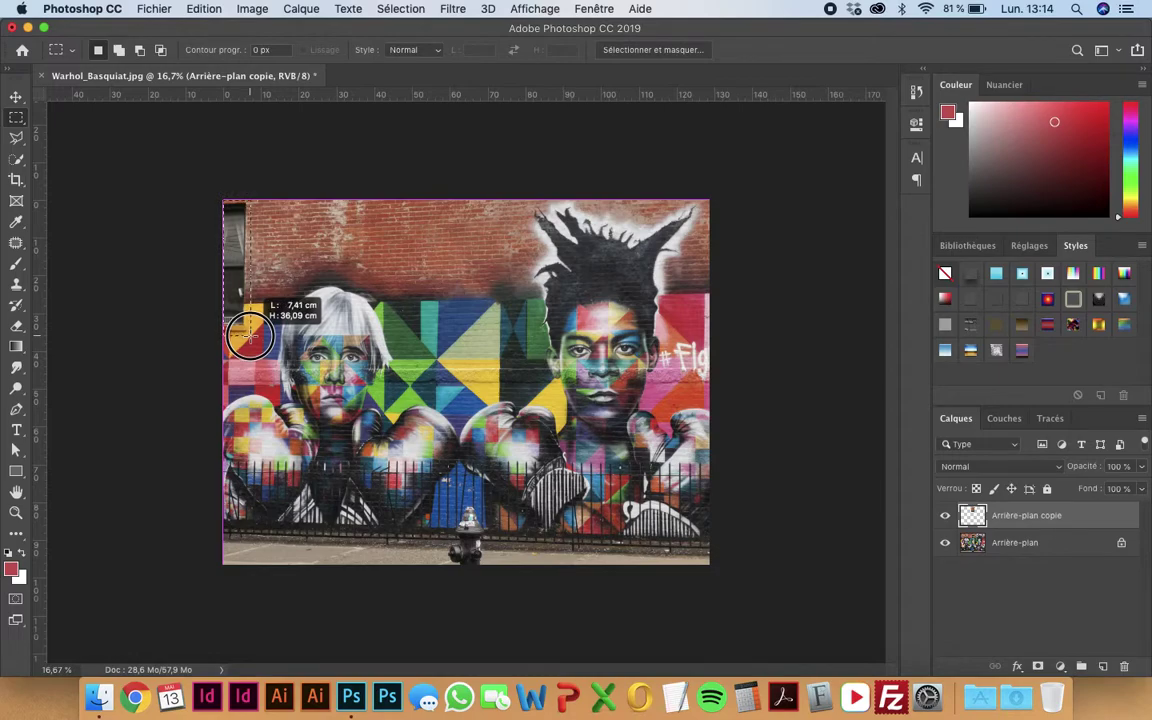
left_click_drag(253, 333, 250, 334)
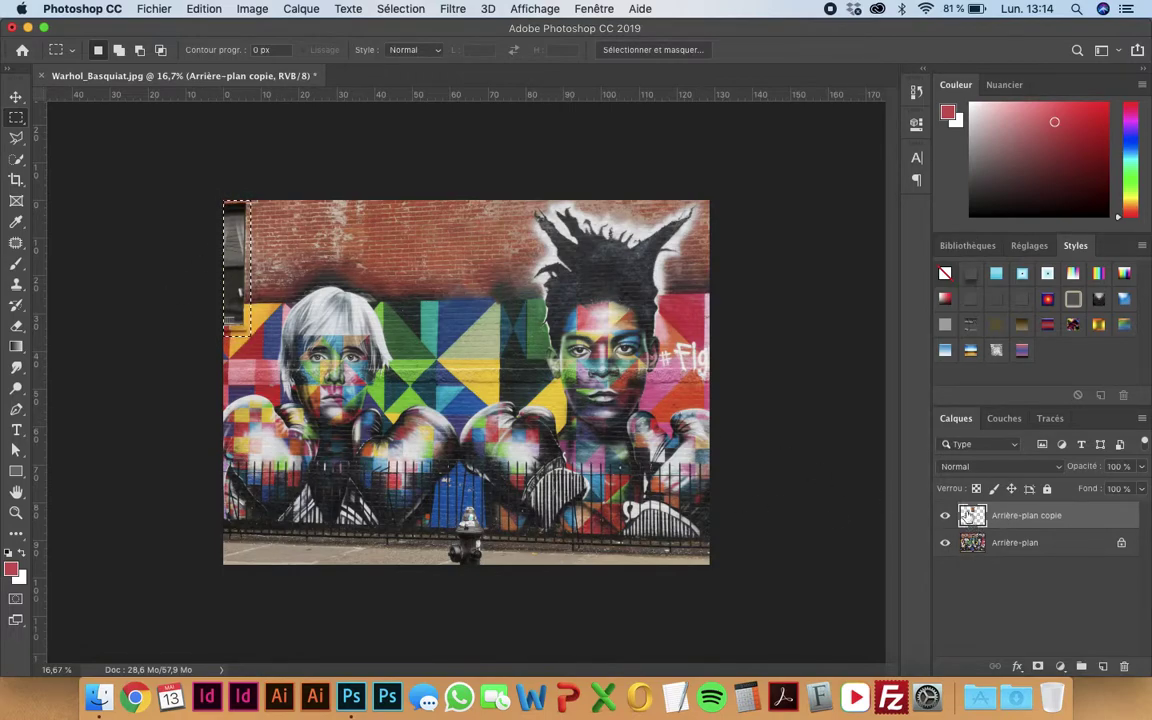
Start a content-aware fill of that selection on the Arrière-plan layer
left_click(970, 543)
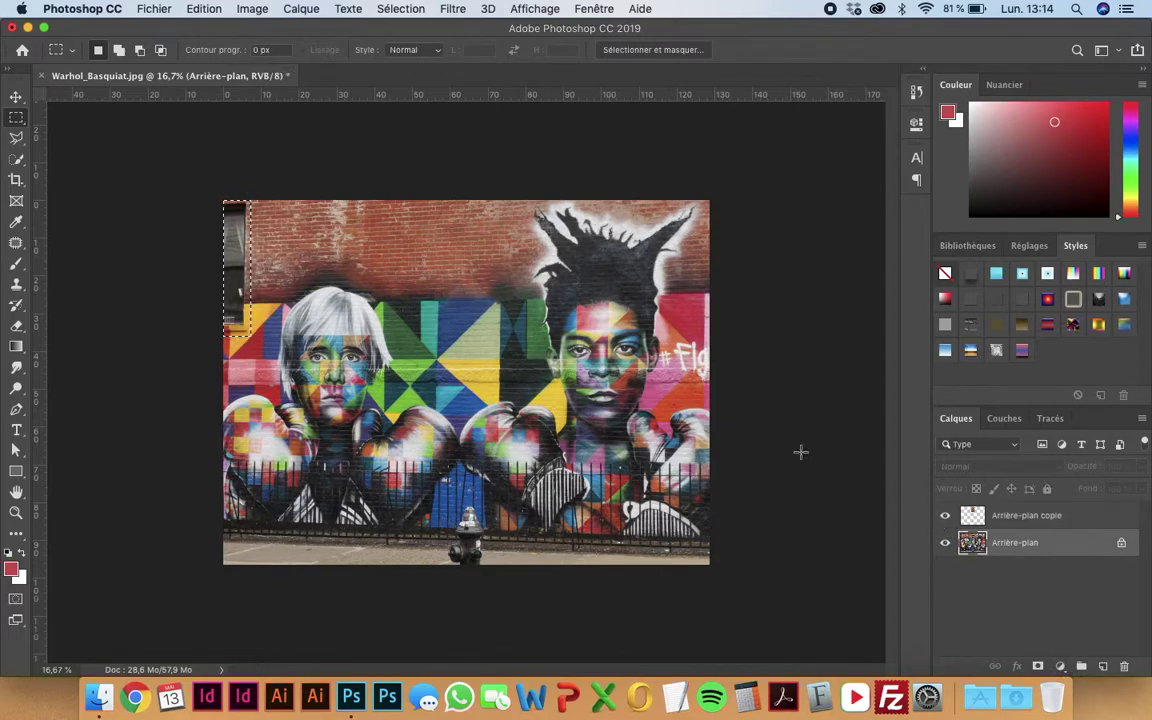
left_click(200, 9)
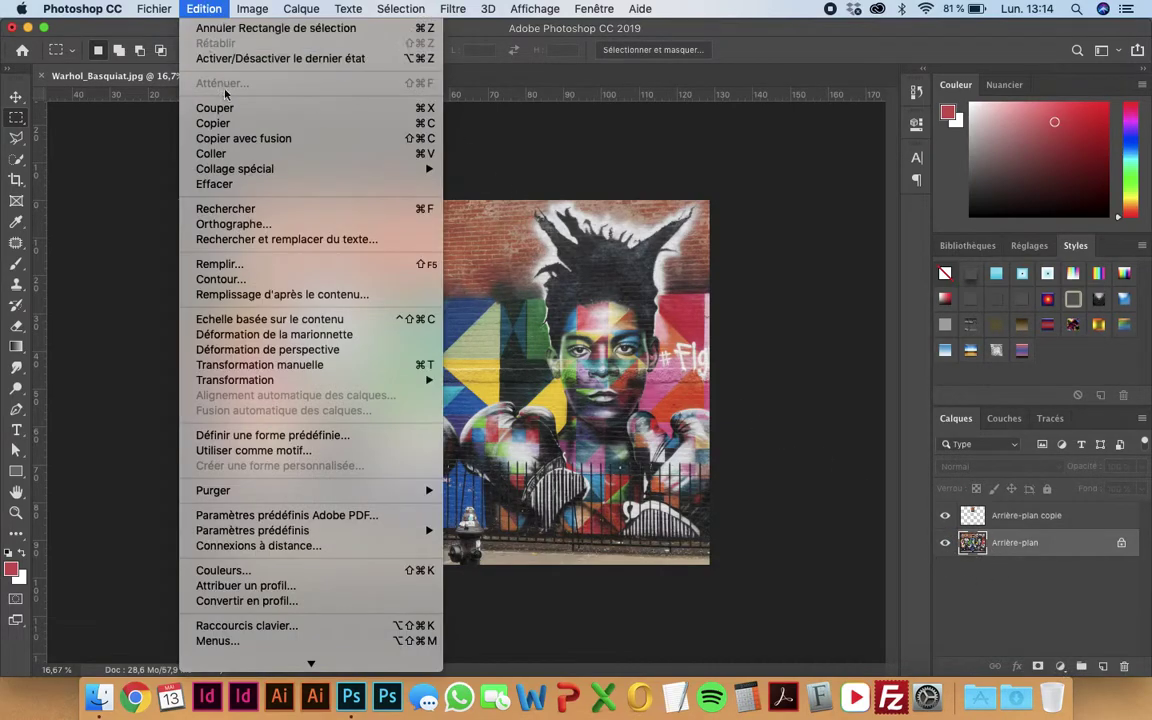
left_click(283, 295)
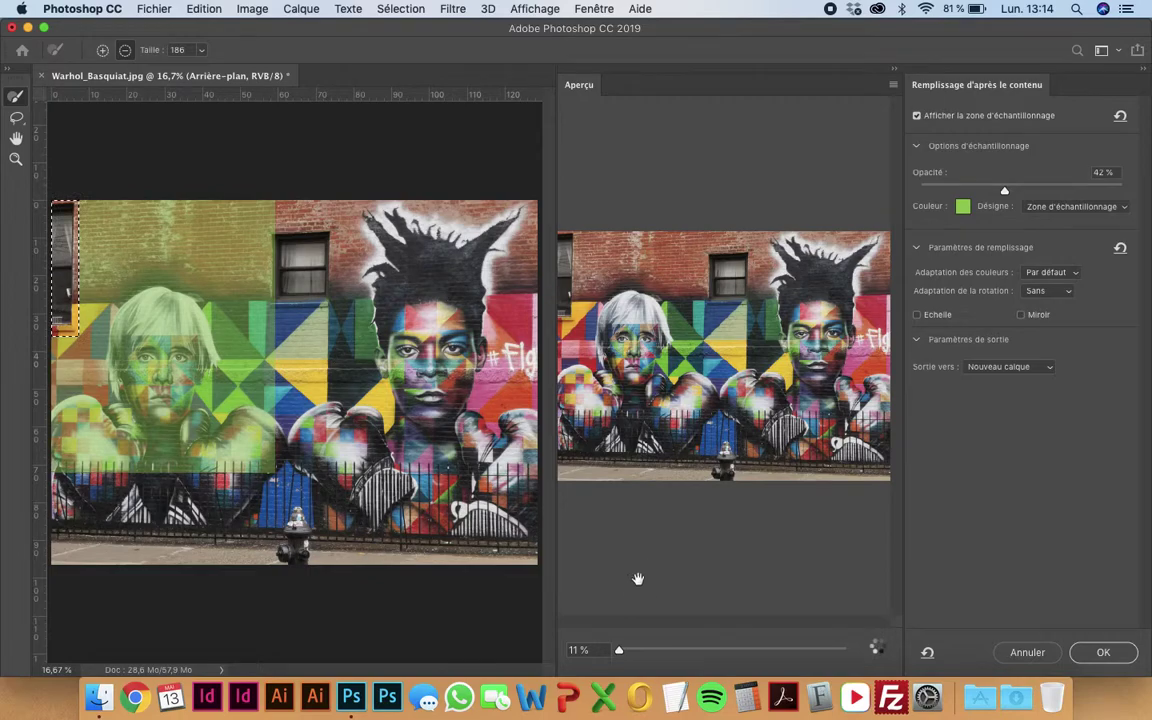
Adjust the preview zoom and enlarge the sampling brush to 493
left_click(667, 650)
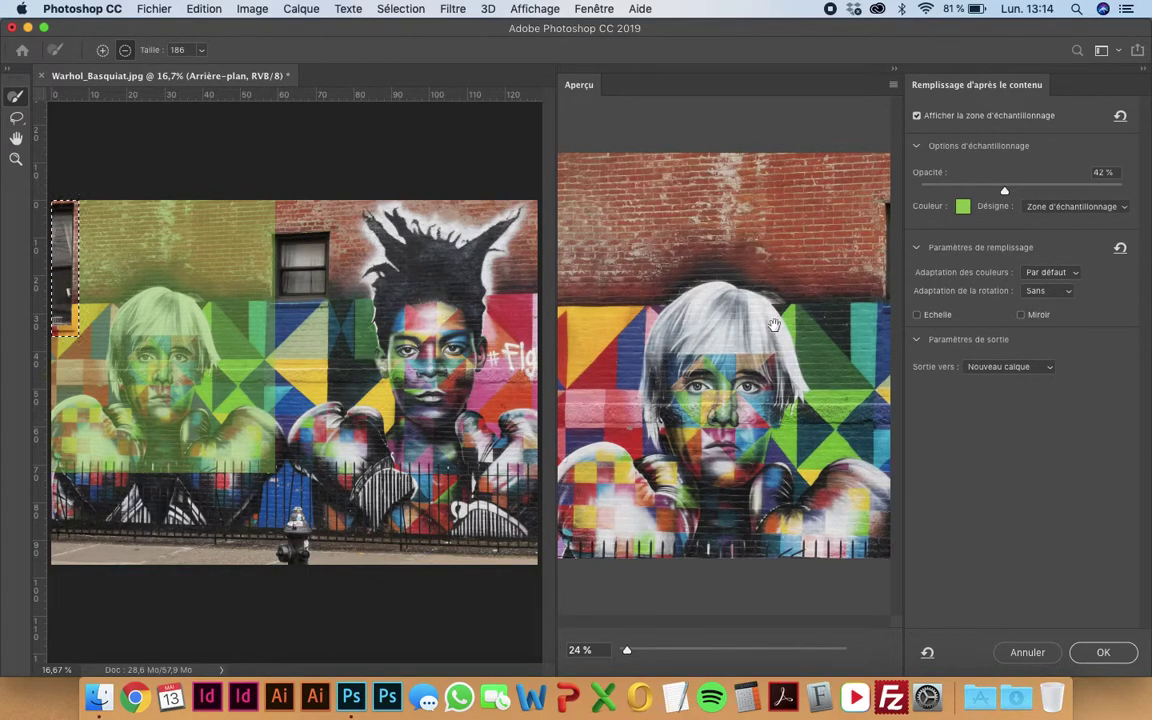
left_click_drag(627, 648, 624, 650)
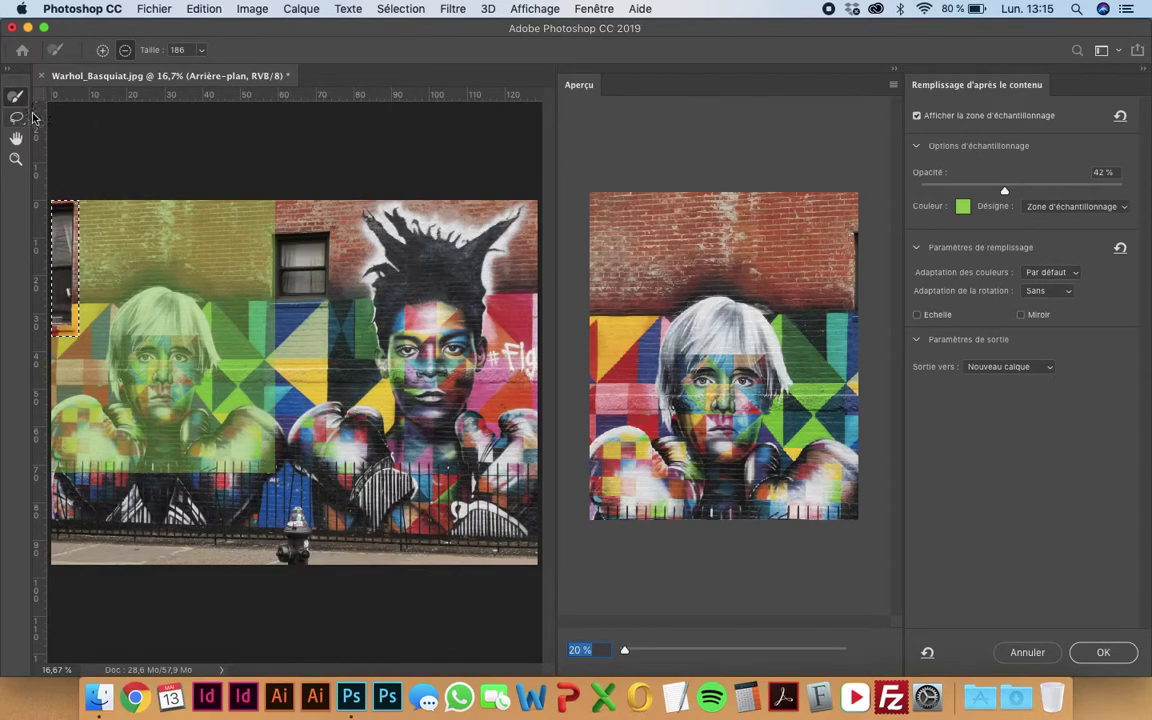
left_click(202, 53)
left_click_drag(221, 77, 227, 72)
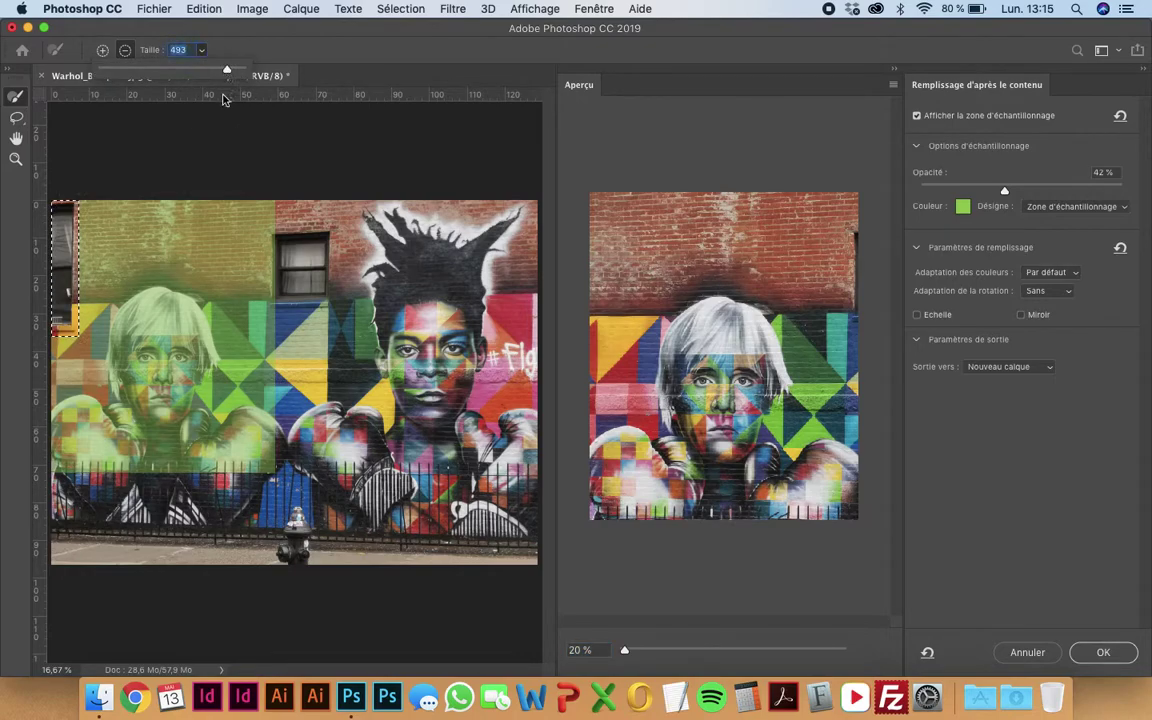
key("Return")
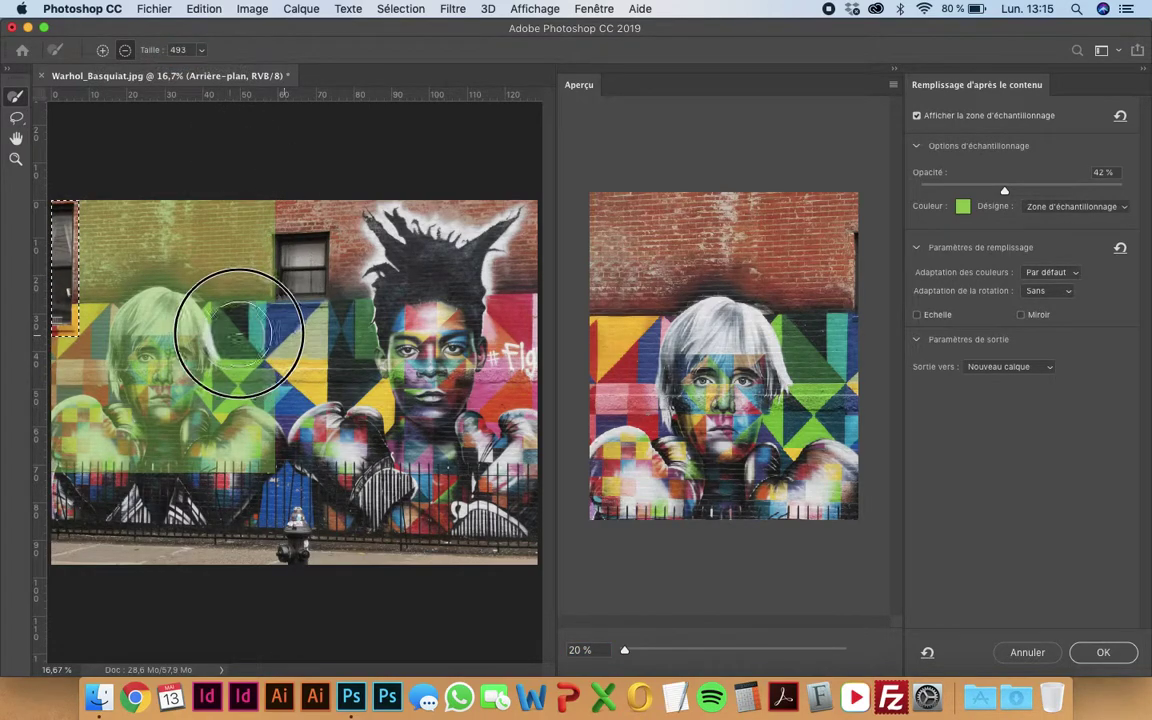
Exclude Warhol's face from sampling, enable Echelle, and apply the fill to a new layer
mouse_move(172, 321)
left_mouse_down()
mouse_move(144, 346)
mouse_move(175, 365)
mouse_move(215, 340)
mouse_move(225, 405)
mouse_move(168, 458)
mouse_move(129, 460)
mouse_move(116, 424)
mouse_move(77, 437)
mouse_move(115, 386)
mouse_move(90, 424)
mouse_move(122, 349)
mouse_move(90, 411)
mouse_move(134, 347)
mouse_move(284, 322)
mouse_move(300, 253)
mouse_move(257, 334)
left_mouse_up()
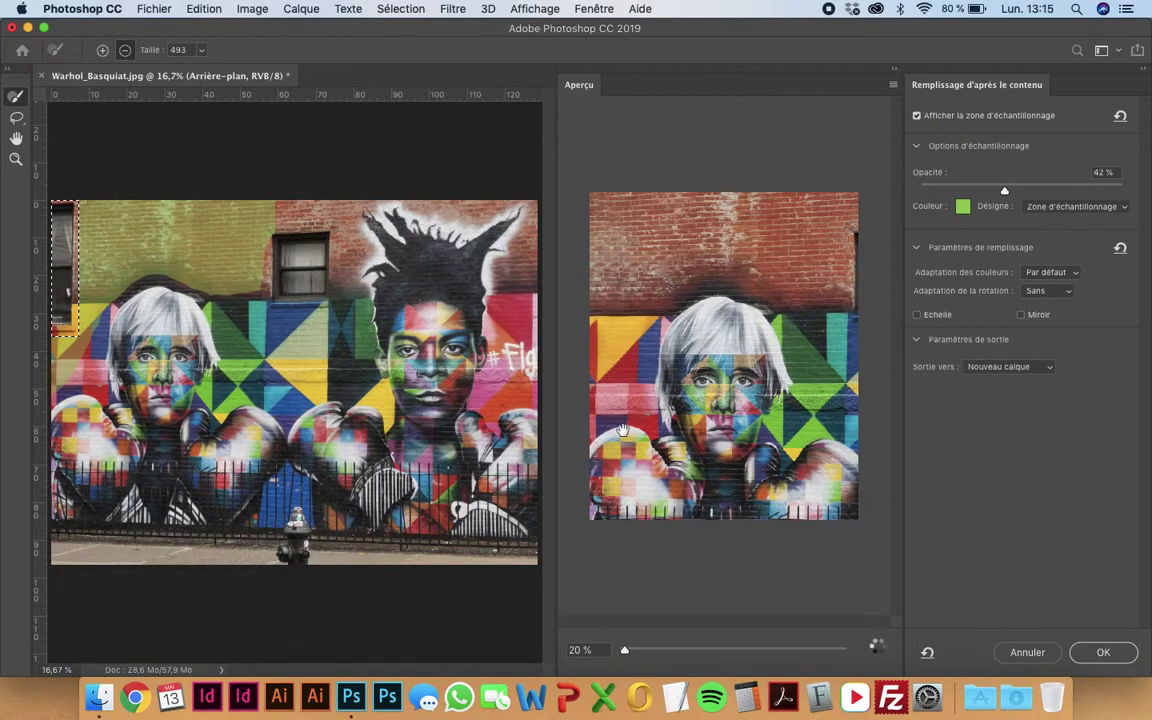
left_click(938, 317)
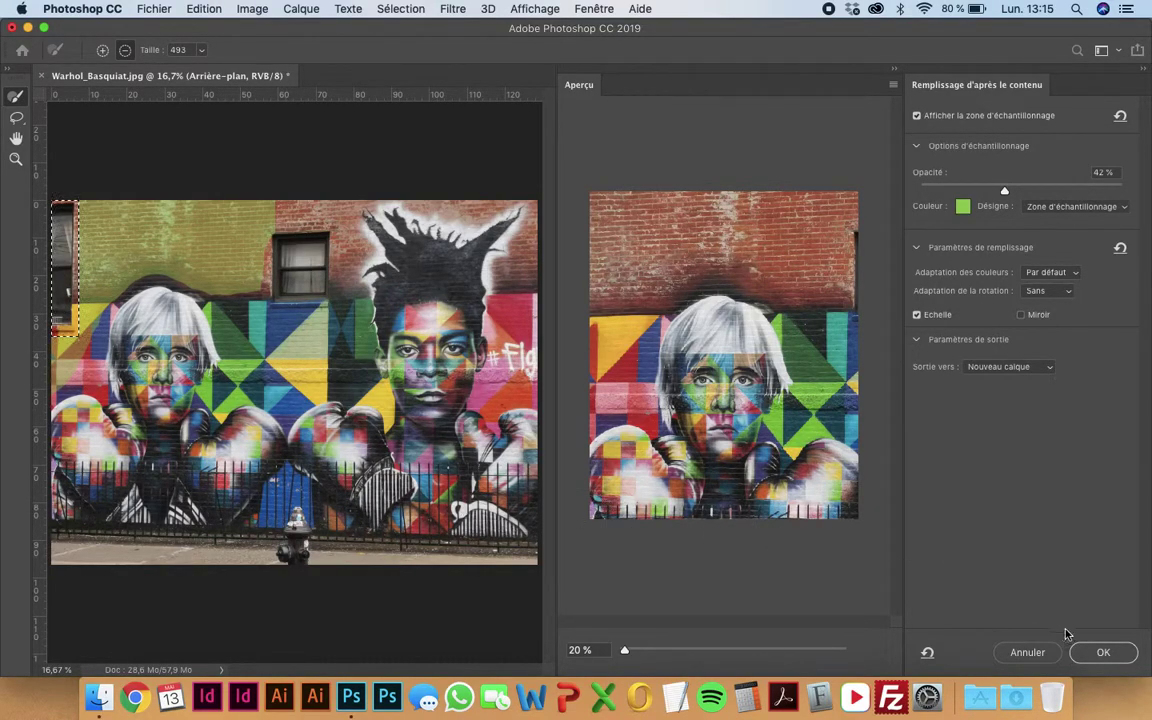
key("Return")
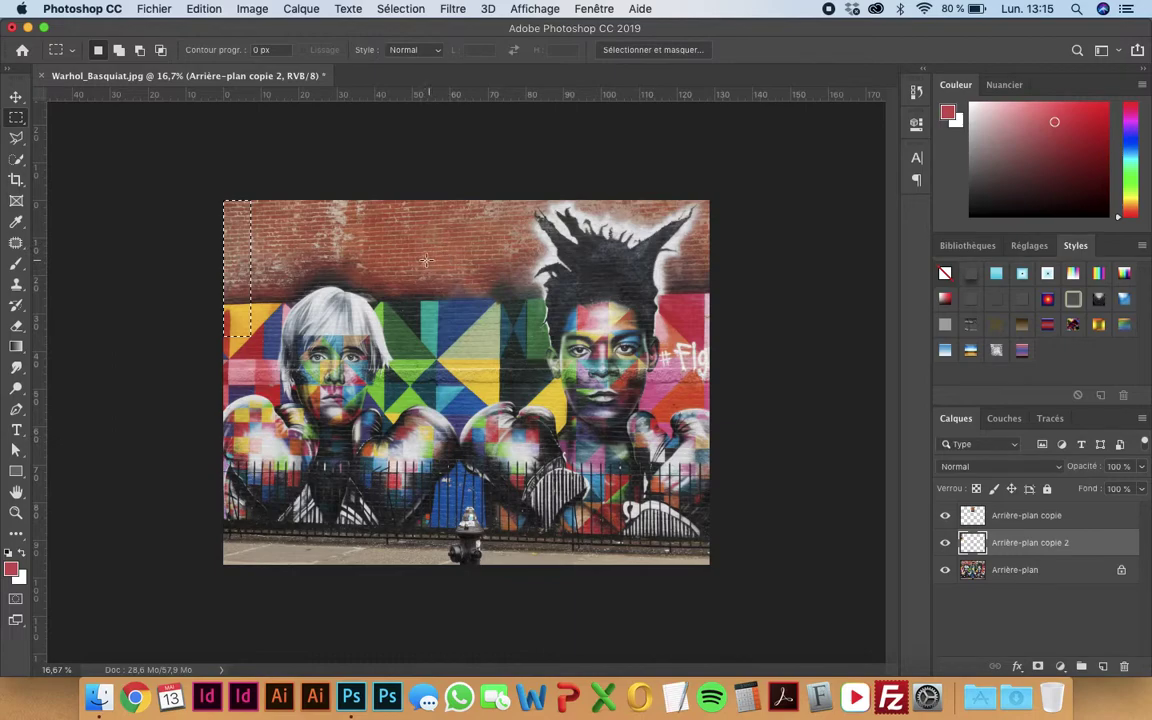
Deselect, reactivate the Arrière-plan layer, and zoom in on the fire hydrant
key("super+d")
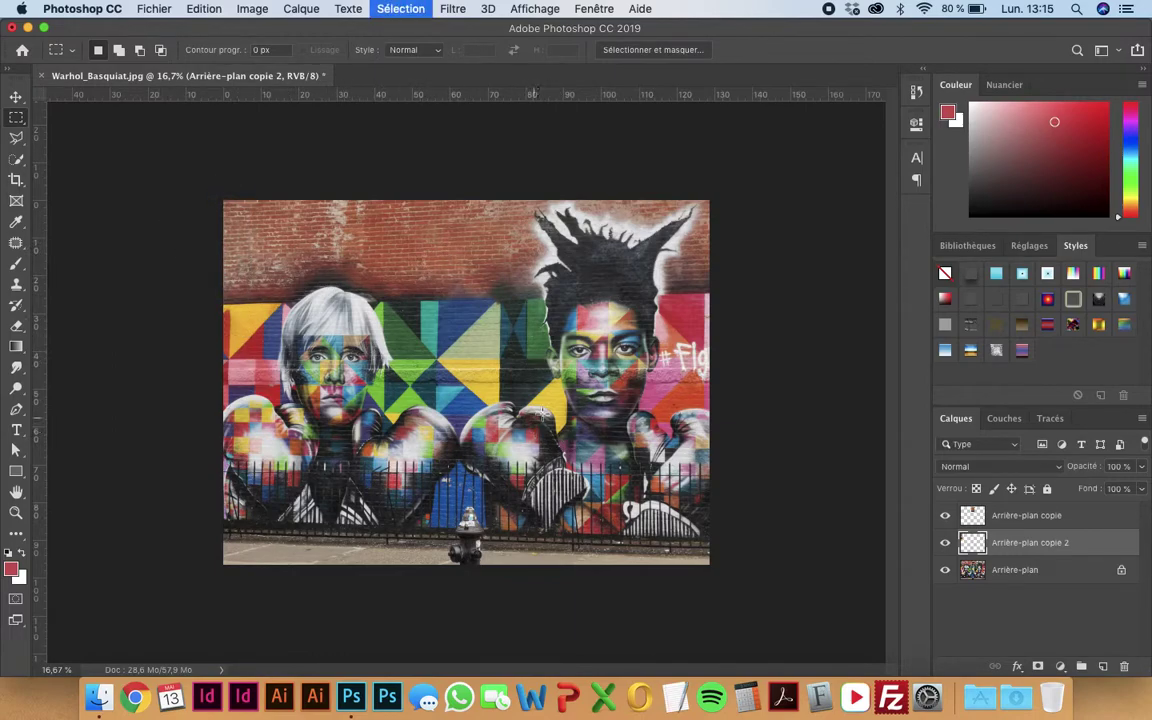
left_click(946, 579)
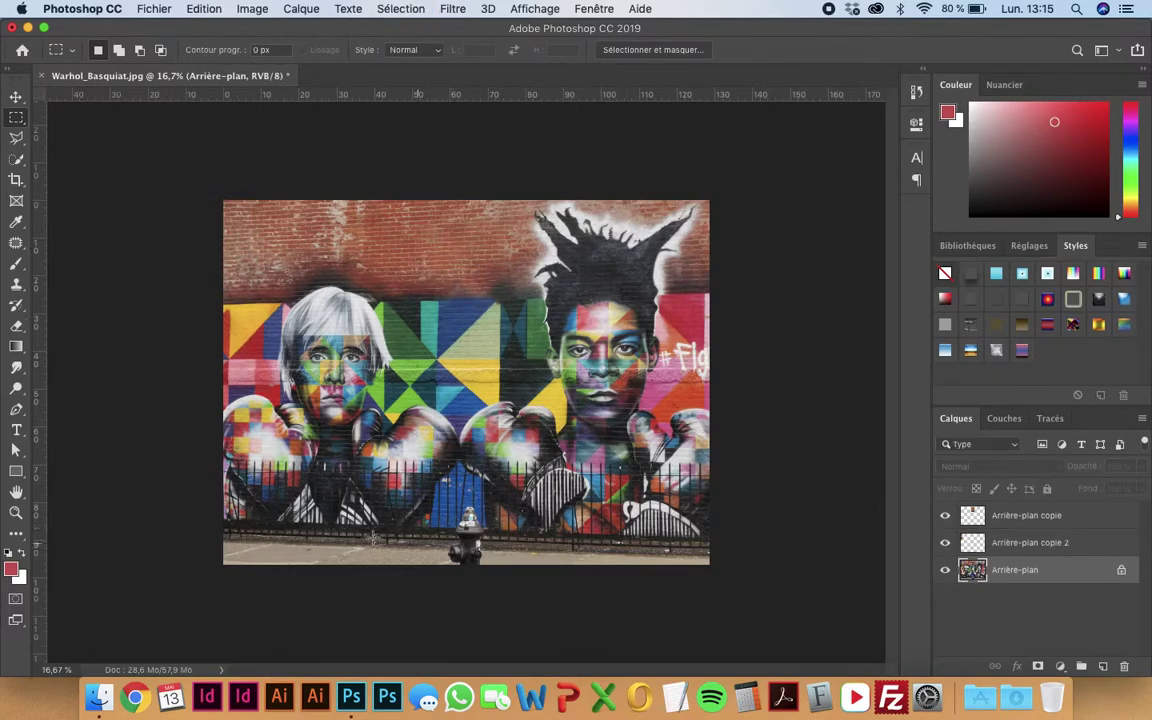
left_click(16, 512)
left_click(454, 547)
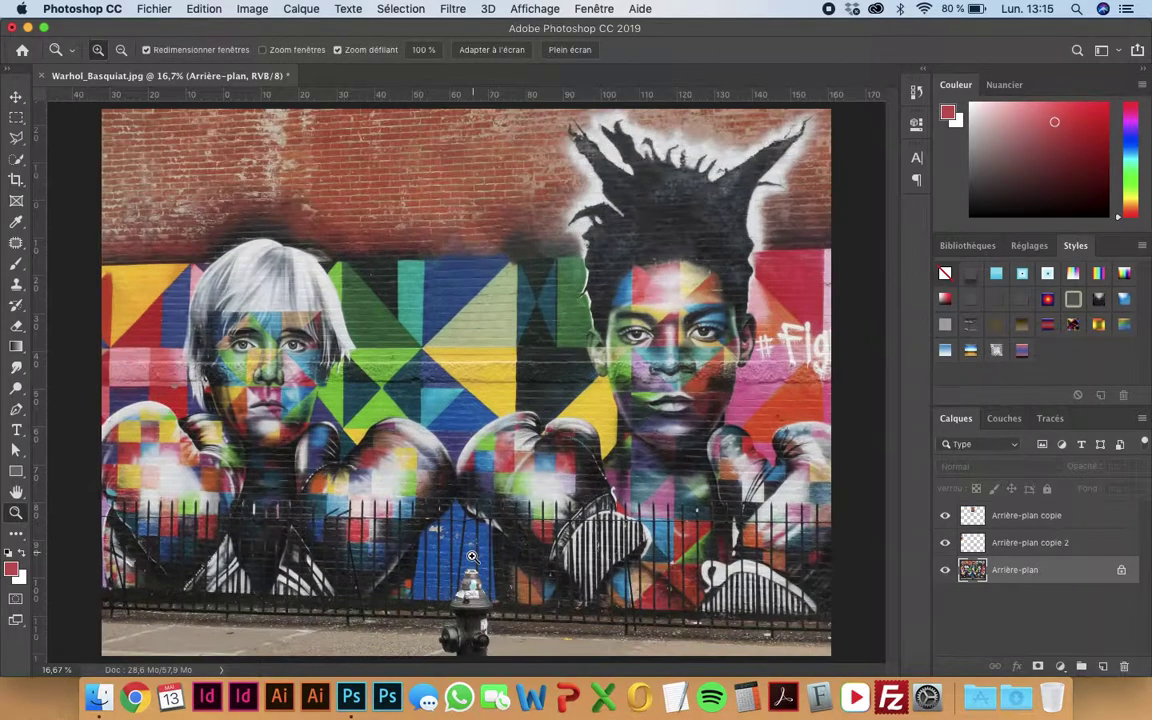
left_click(463, 650)
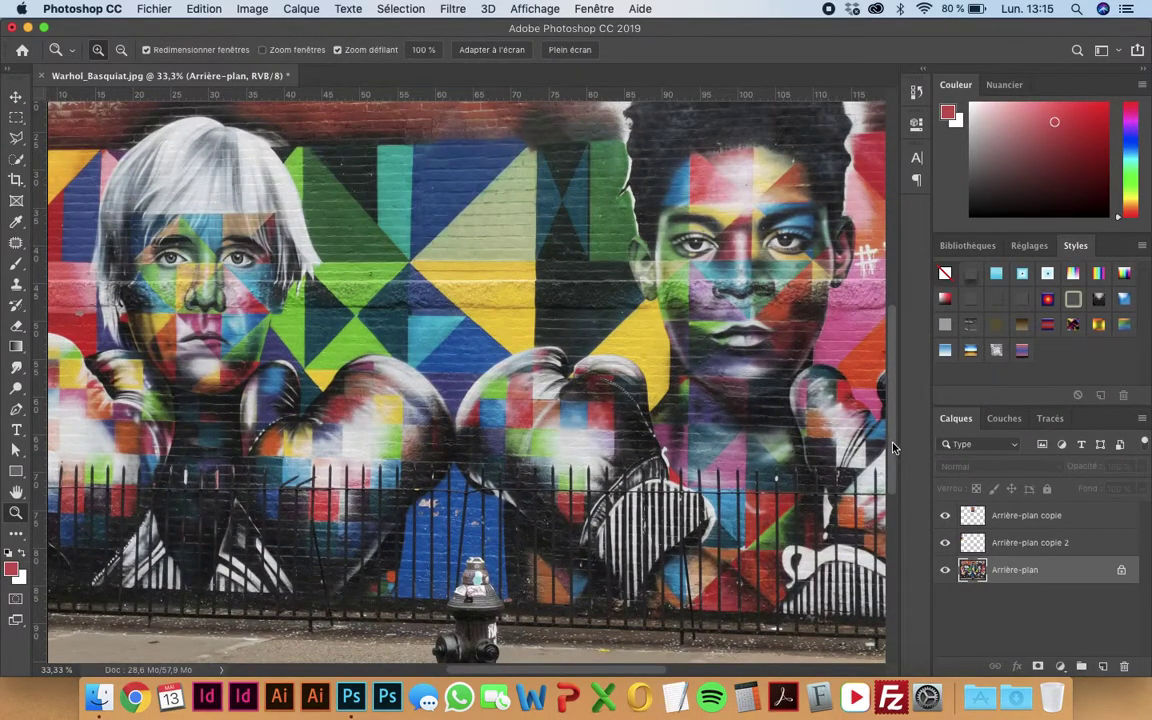
scroll(890, 465, "down", 3)
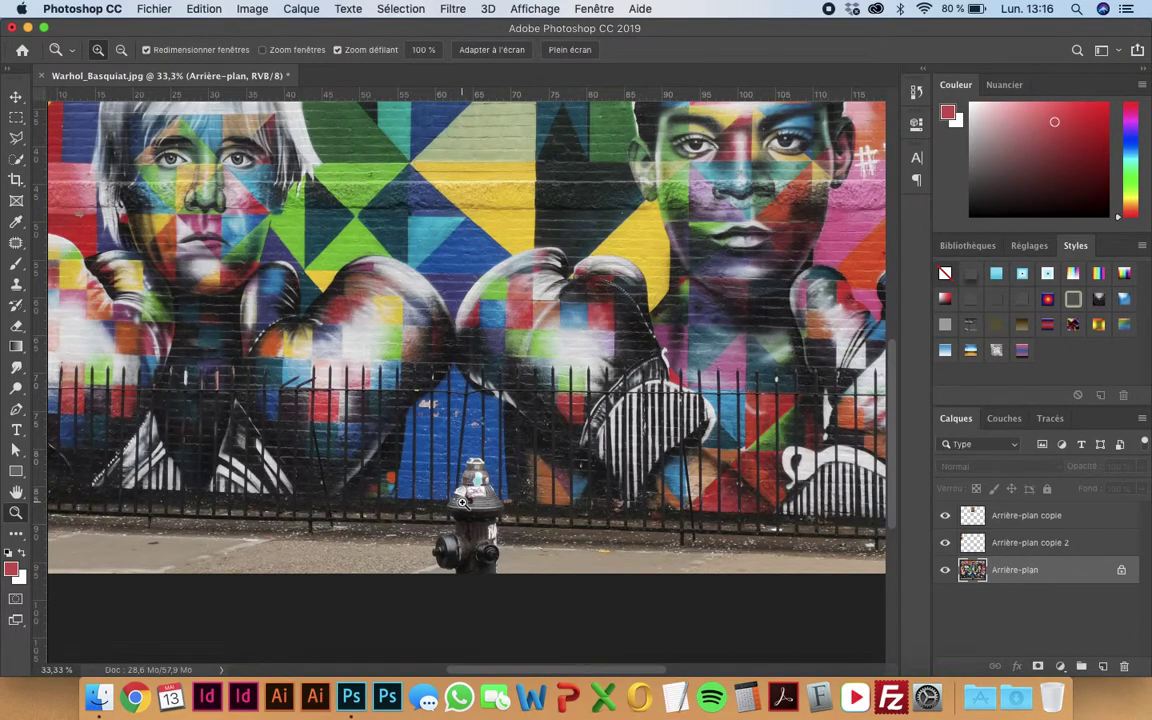
Draw a freehand Lasso selection around the fire hydrant
left_click(16, 138)
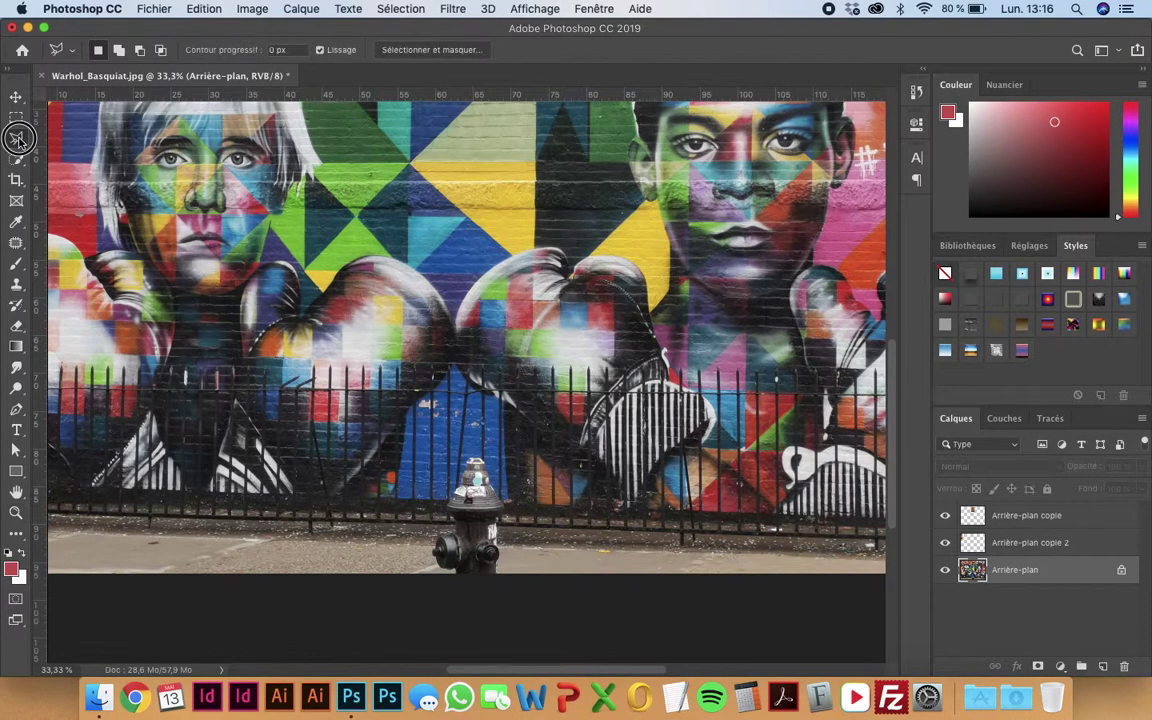
left_click(70, 141)
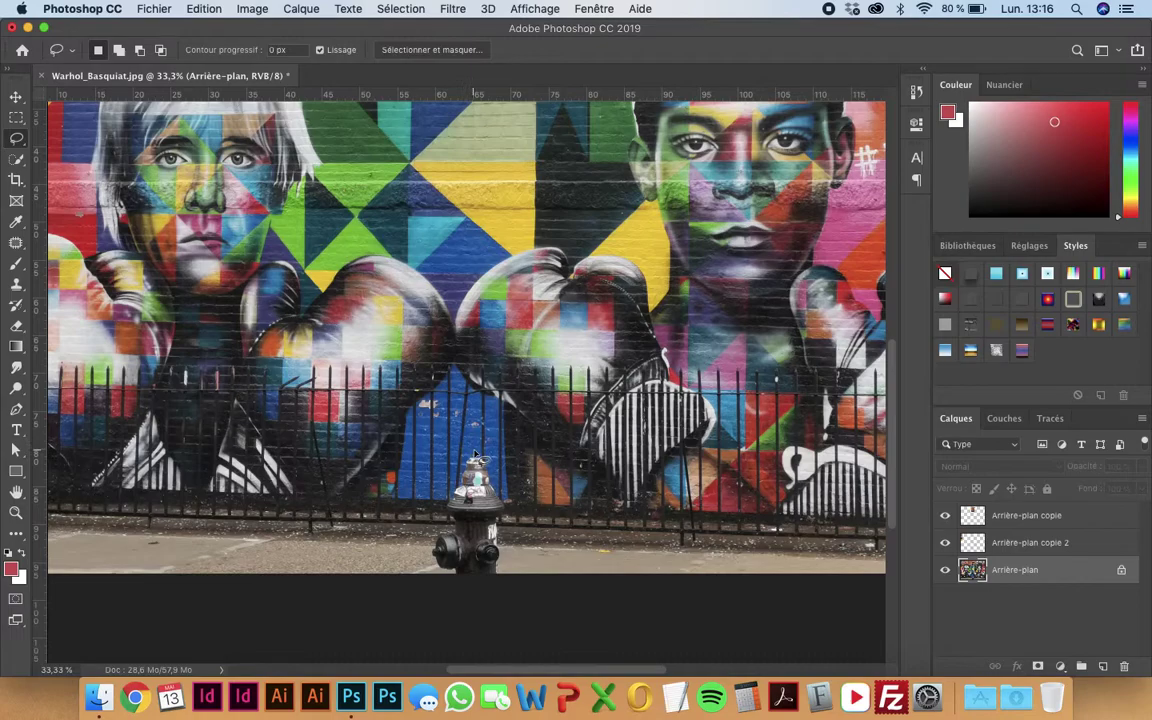
mouse_move(476, 456)
left_mouse_down()
mouse_move(448, 520)
mouse_move(446, 580)
mouse_move(507, 515)
mouse_move(479, 457)
left_mouse_up()
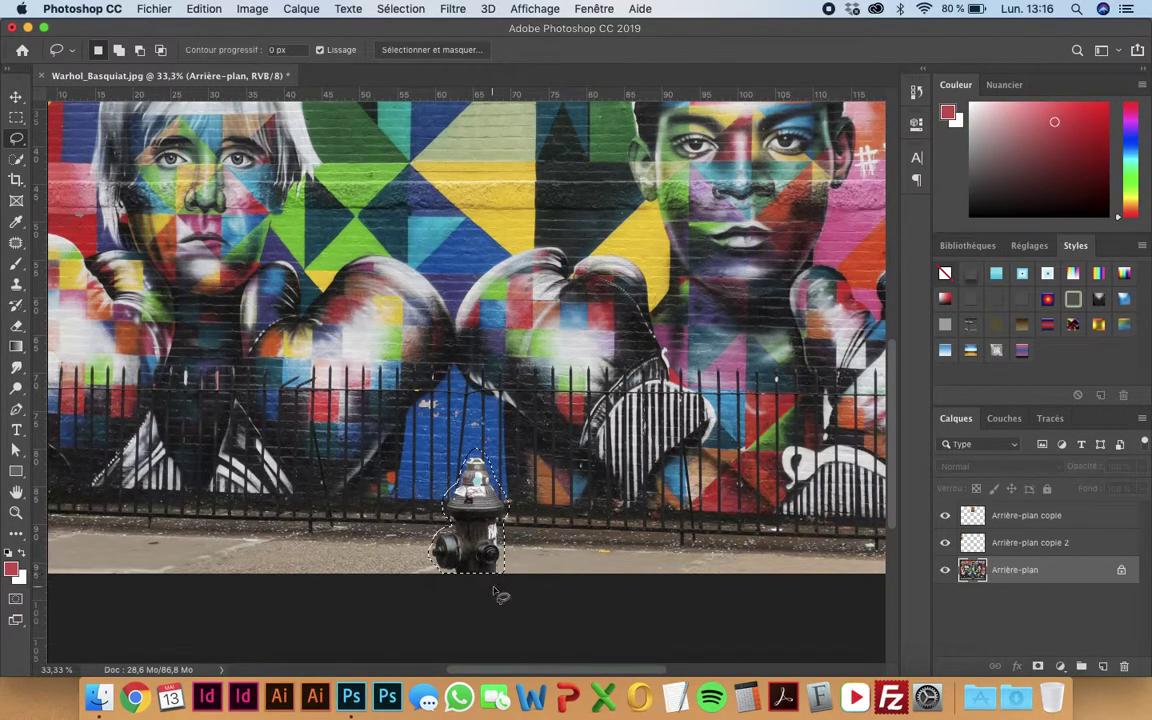
Zoom out to the whole mural and bring up the Edition menu
key("super+minus")
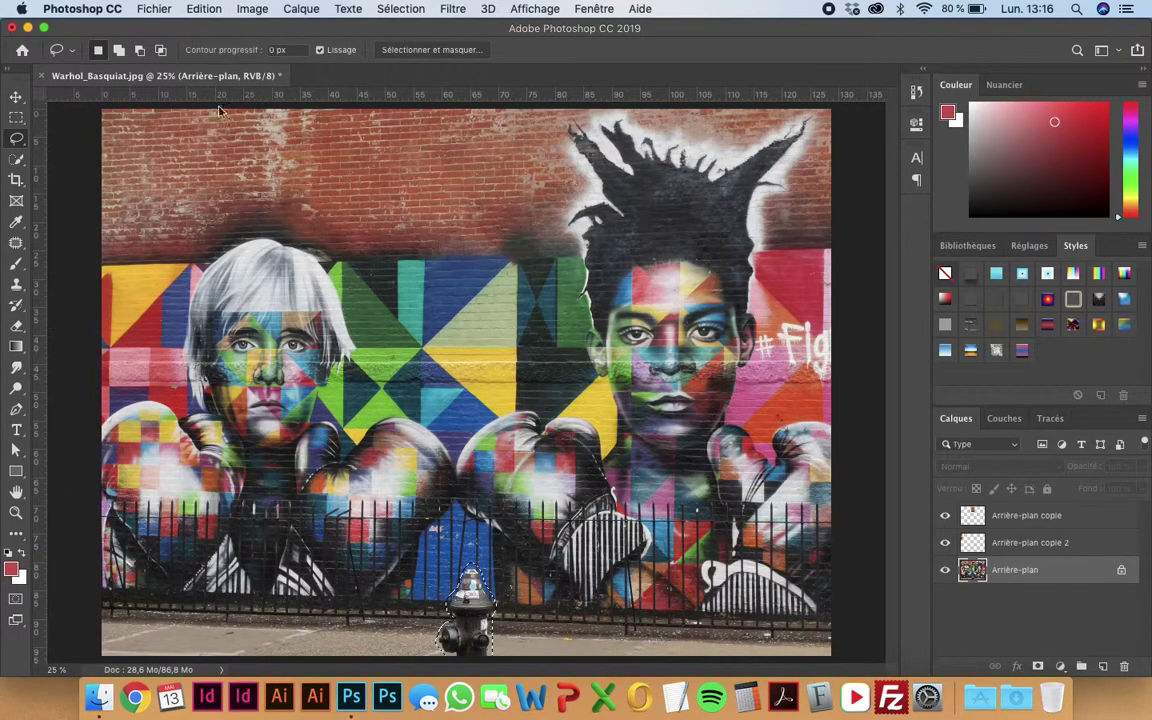
left_click(205, 9)
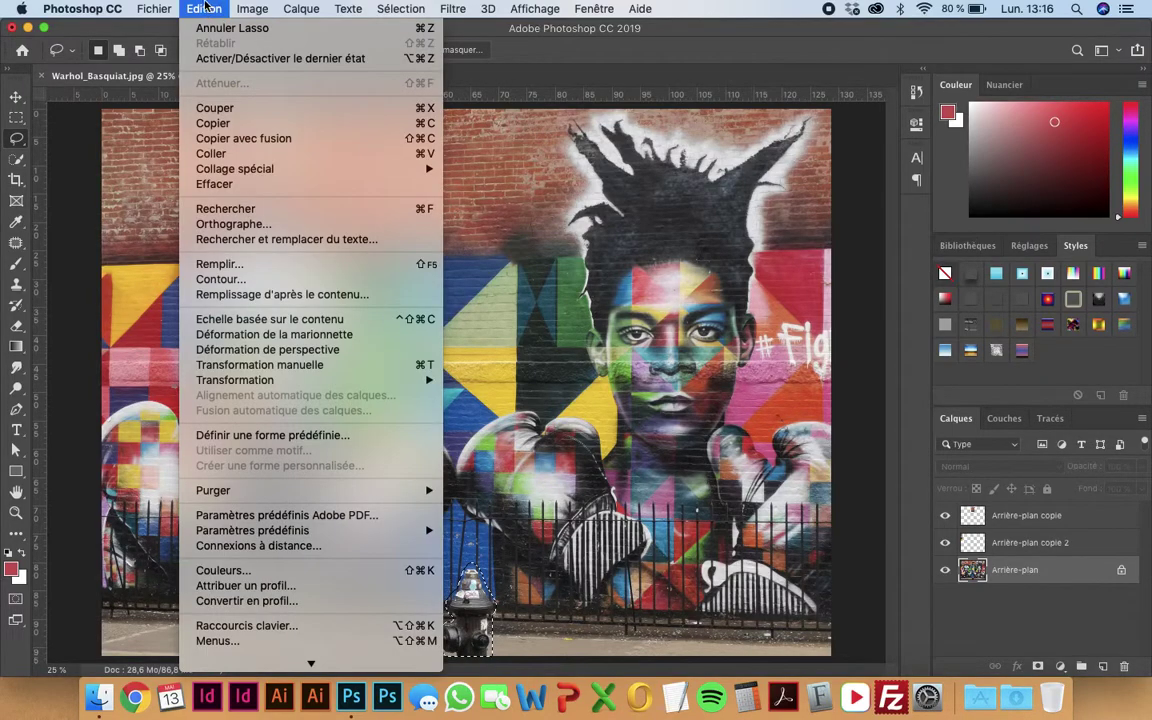
key("Escape")
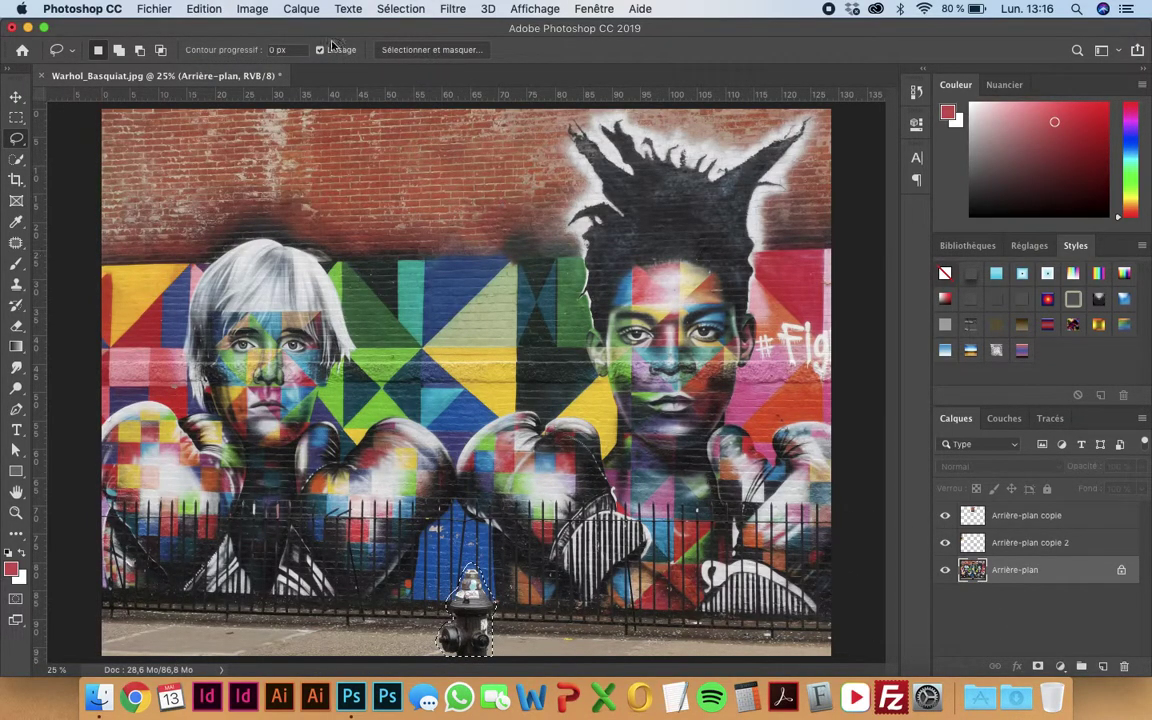
left_click(205, 9)
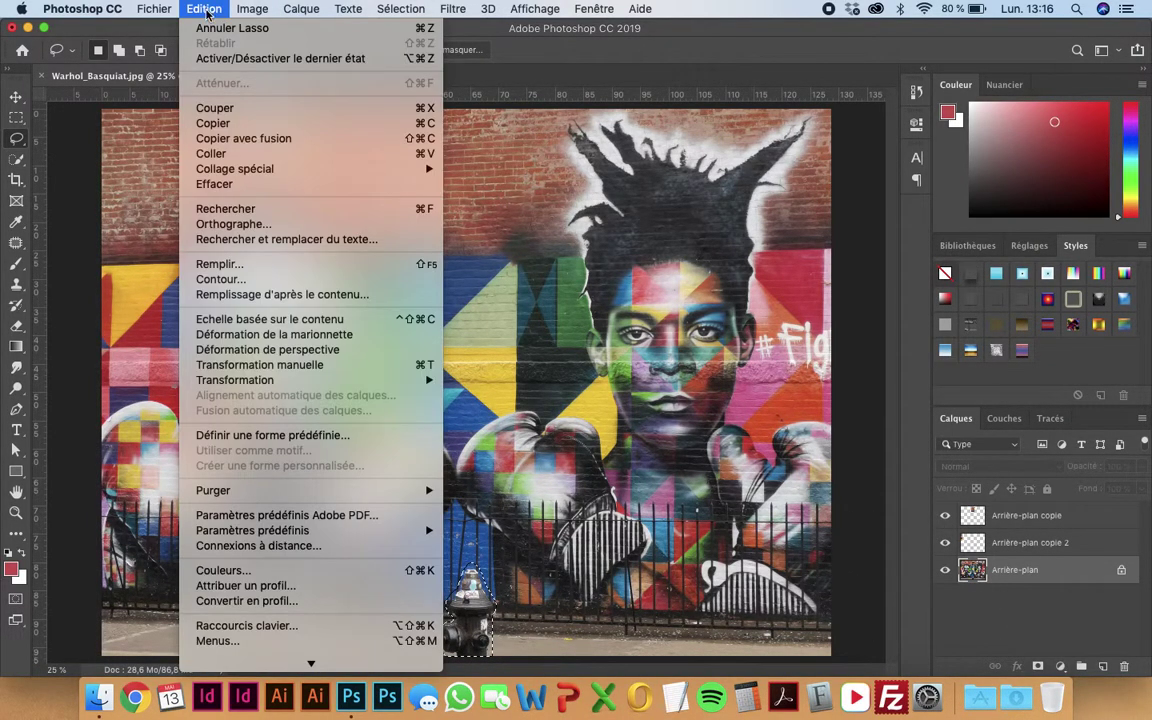
left_click(248, 297)
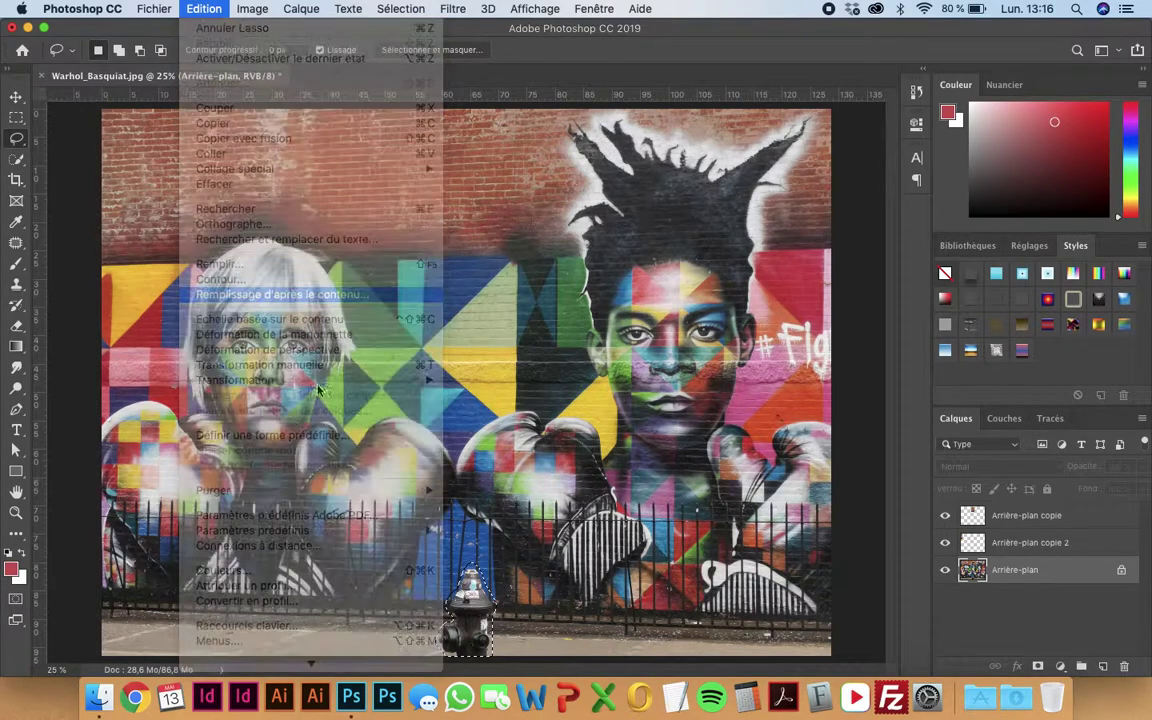
scroll(725, 490, "up", 5)
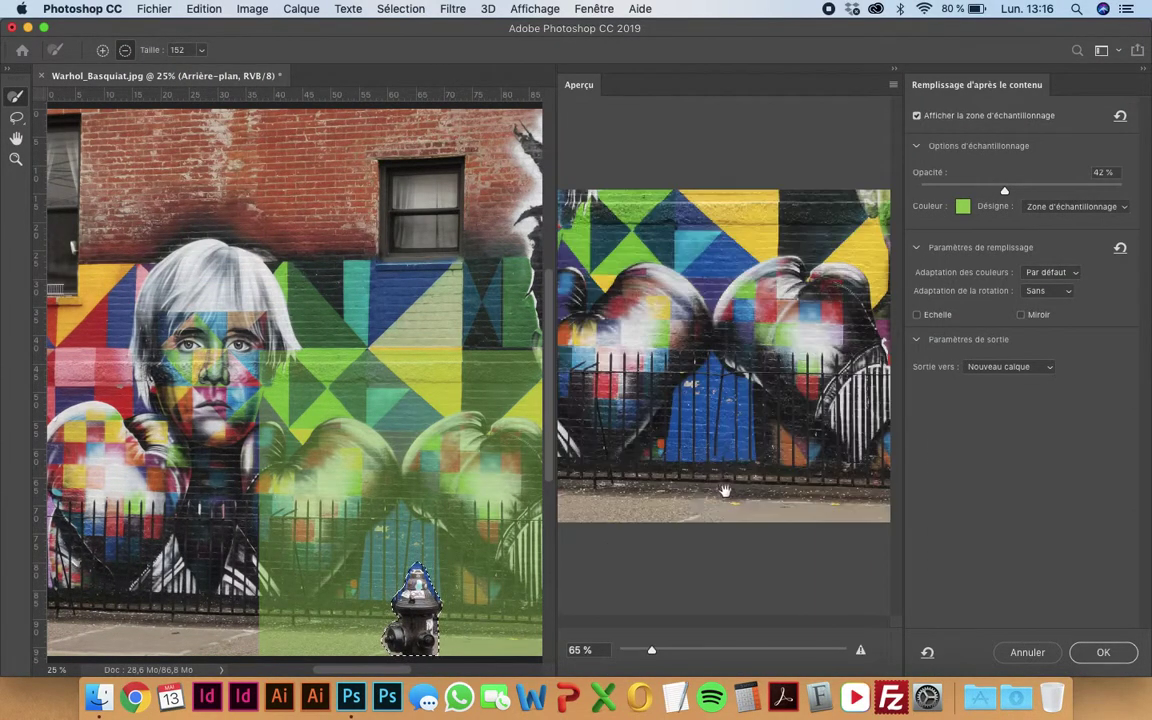
scroll(757, 508, "down", 3)
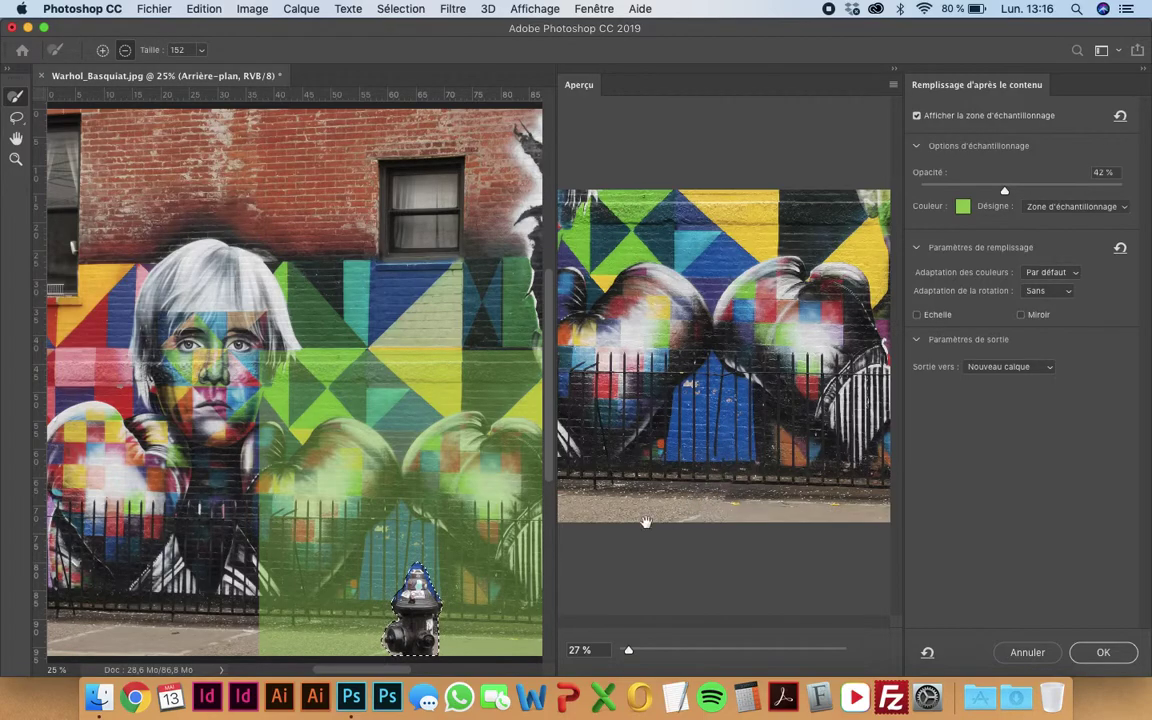
scroll(406, 483, "down", 5)
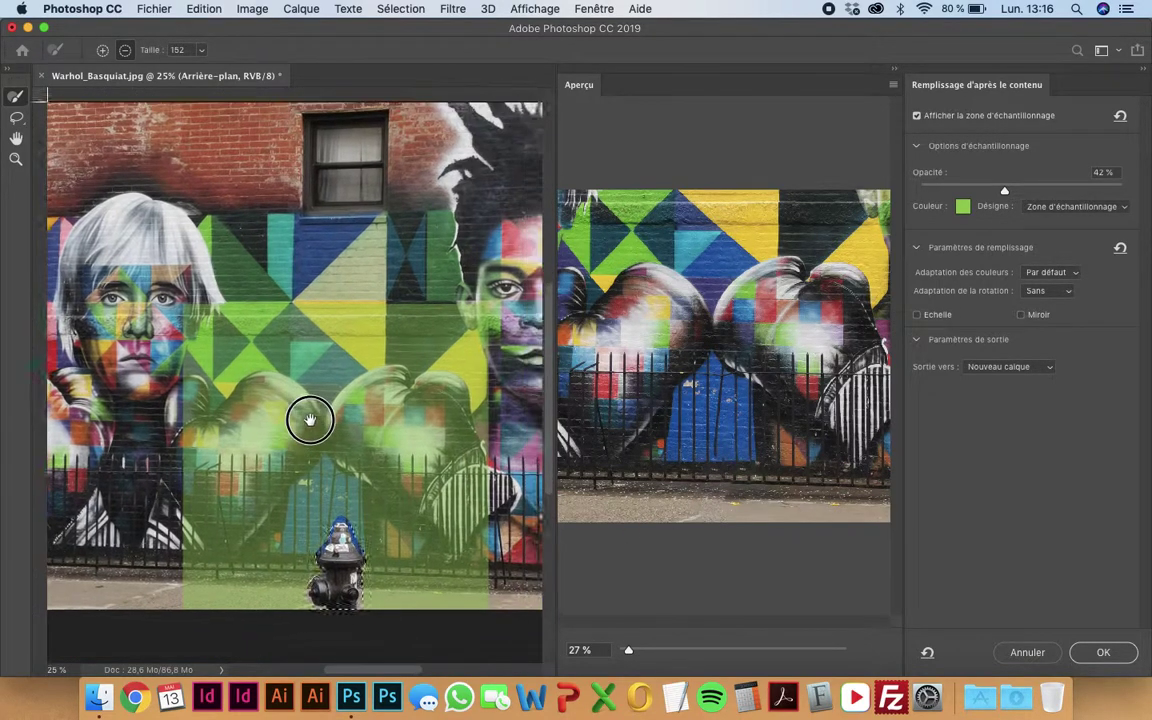
scroll(311, 419, "right", 5)
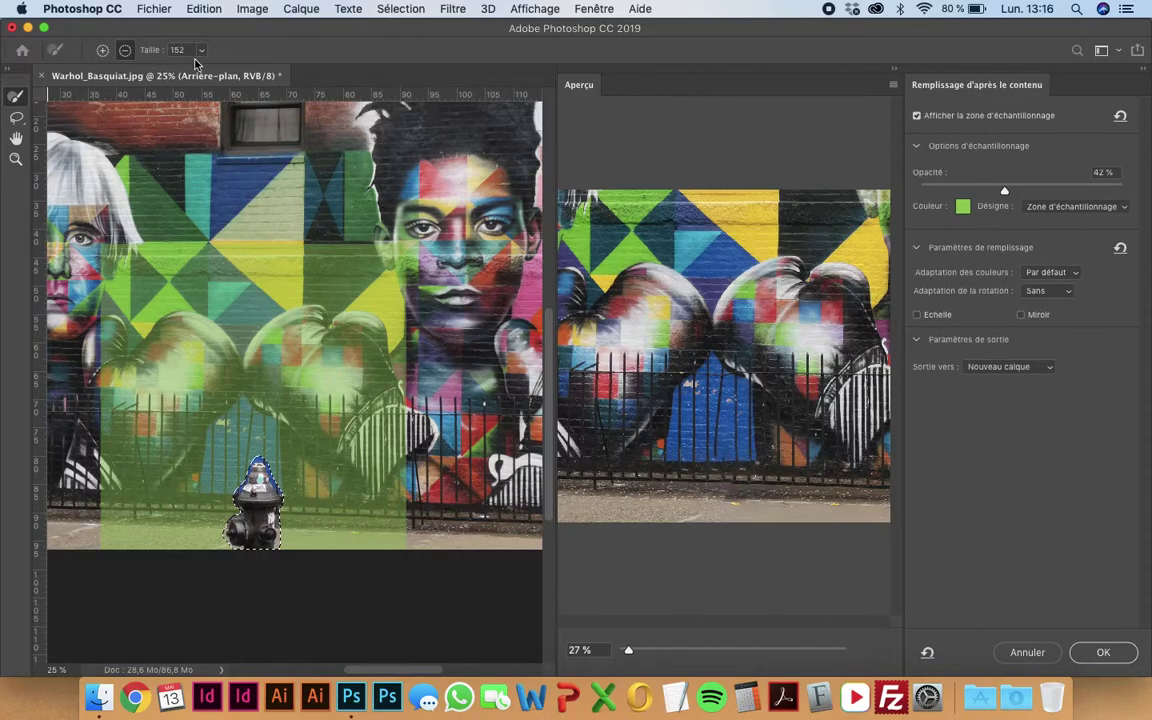
Set the Sampling Brush to 459 and subtract the boxing gloves from the sampling area
left_click_drag(201, 49, 214, 72)
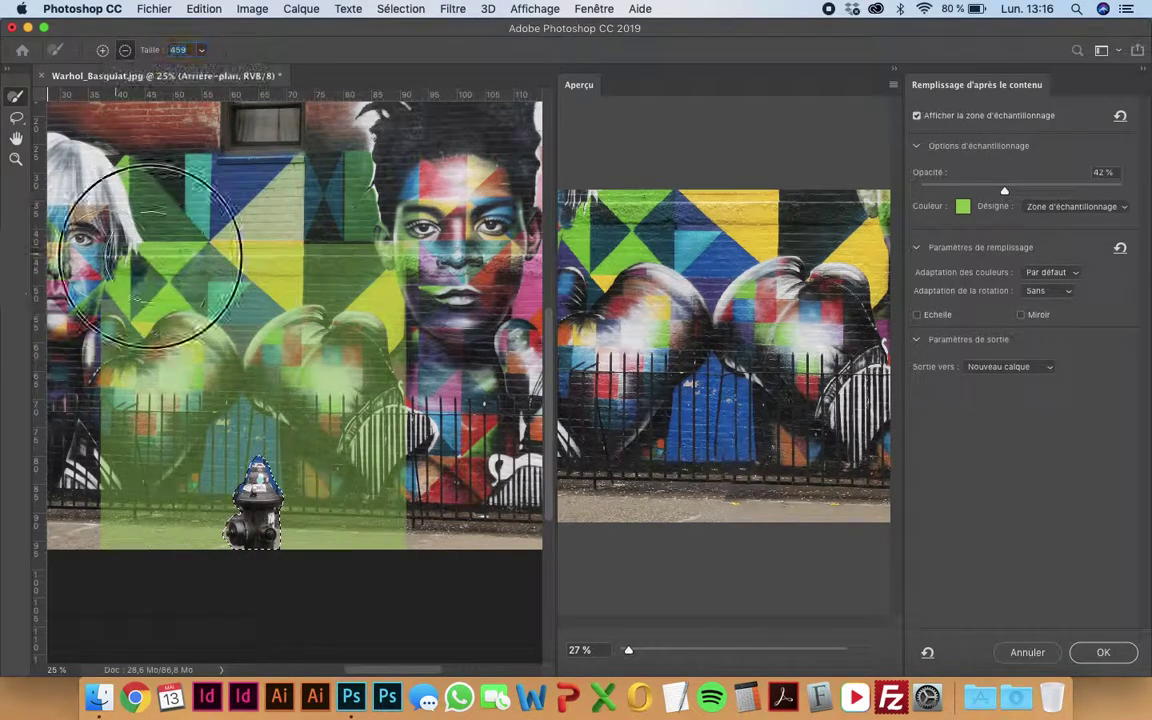
mouse_move(150, 255)
left_mouse_down()
mouse_move(303, 303)
mouse_move(231, 347)
mouse_move(373, 380)
mouse_move(190, 350)
mouse_move(128, 360)
mouse_move(296, 386)
mouse_move(411, 386)
mouse_move(242, 397)
mouse_move(60, 360)
left_mouse_up()
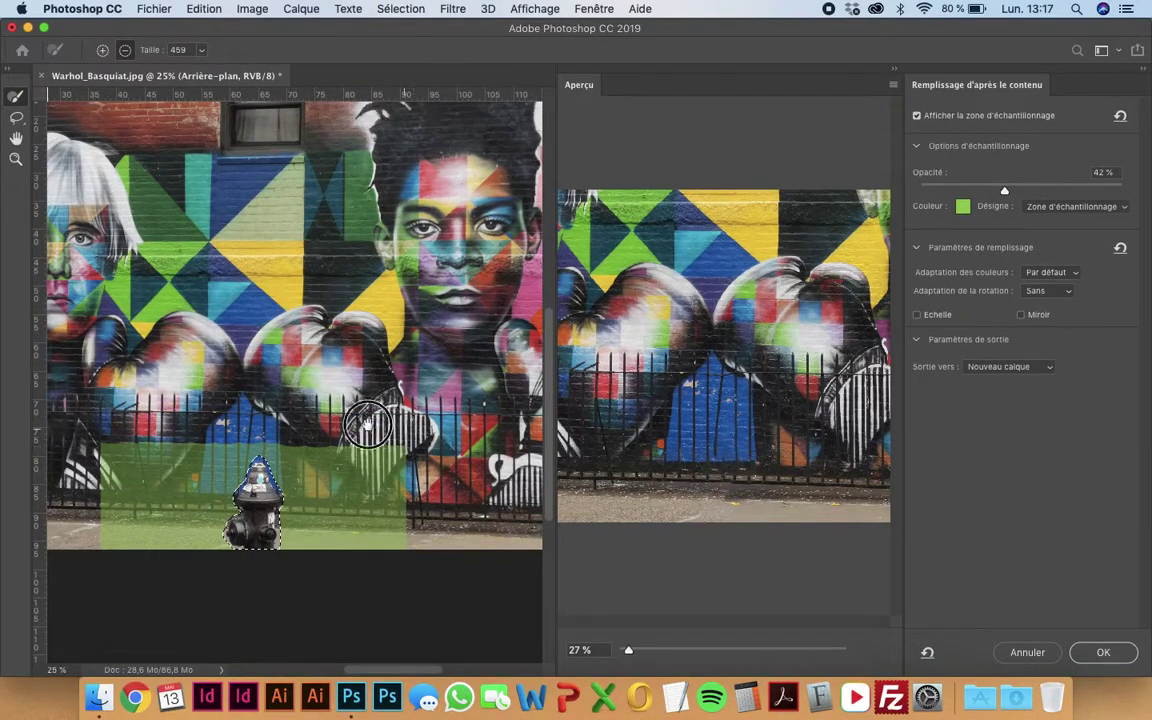
scroll(368, 425, "right", 5)
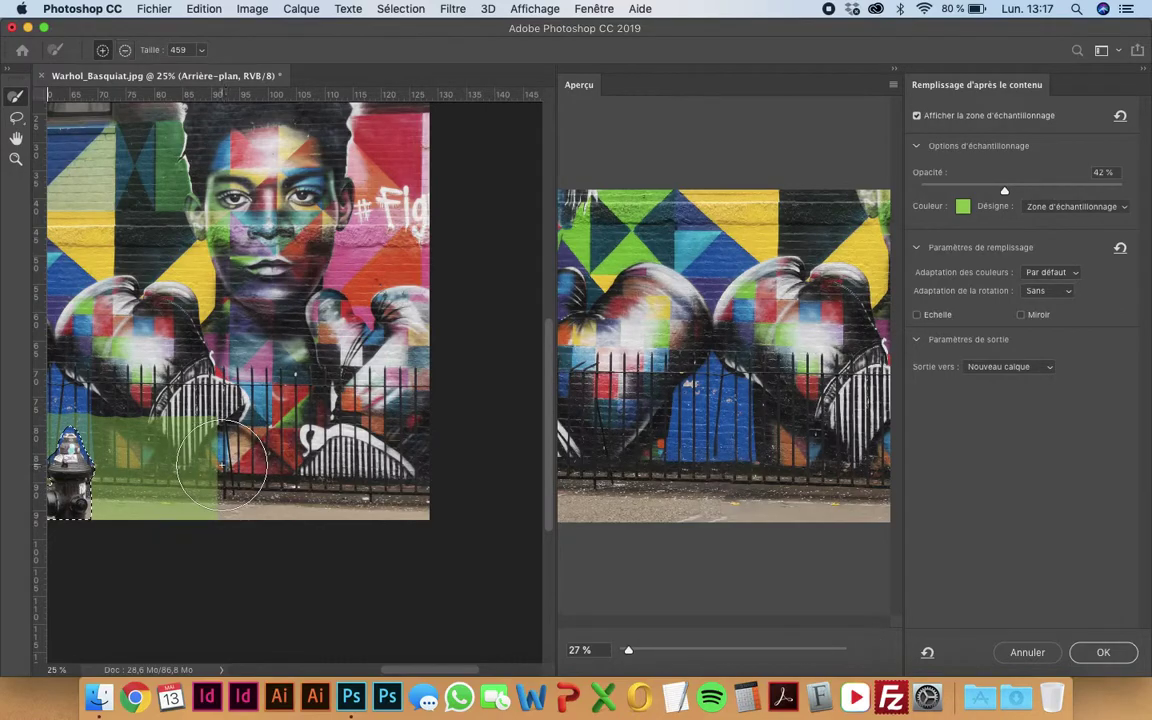
Add the fence and ground strips on both sides of the hydrant to the sampling area
mouse_move(221, 465)
left_mouse_down()
mouse_move(373, 501)
mouse_move(304, 485)
left_mouse_up()
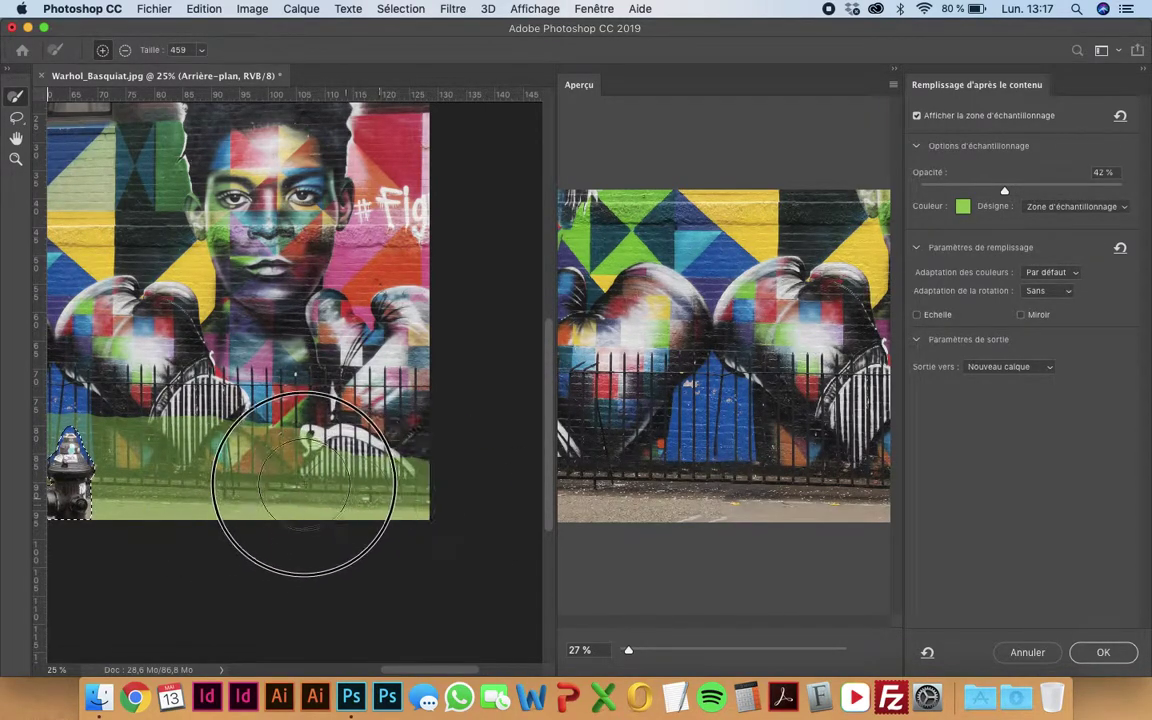
left_click_drag(116, 373, 423, 343)
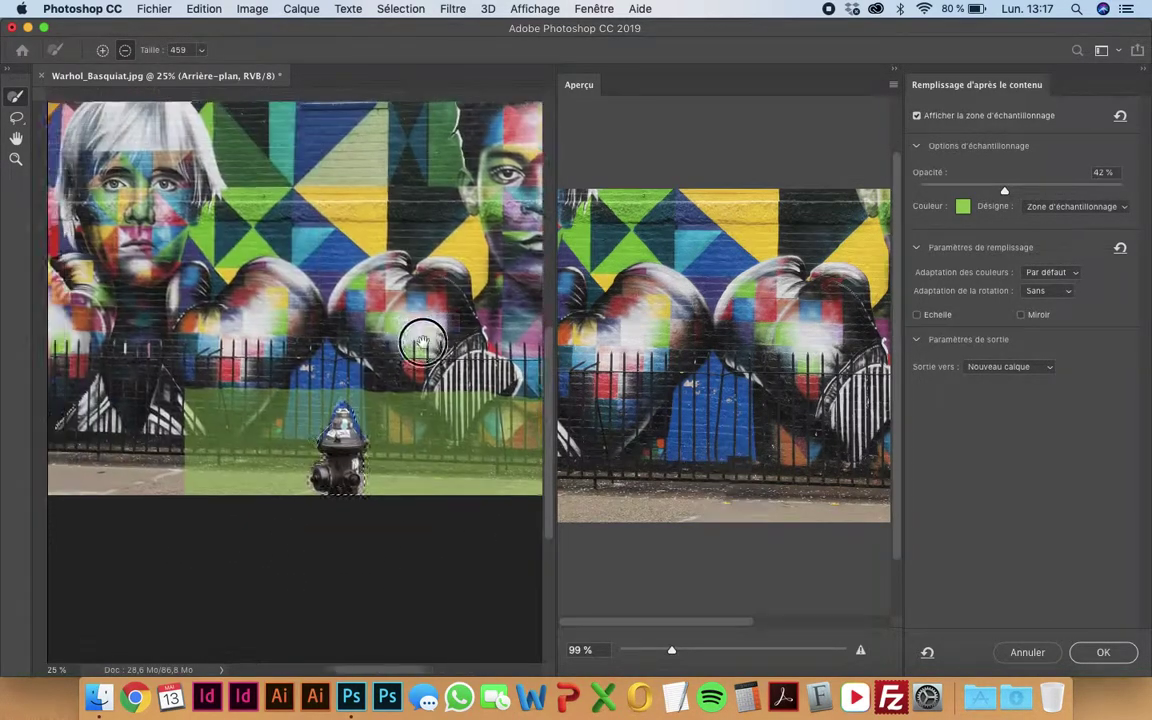
scroll(423, 343, "left", 5)
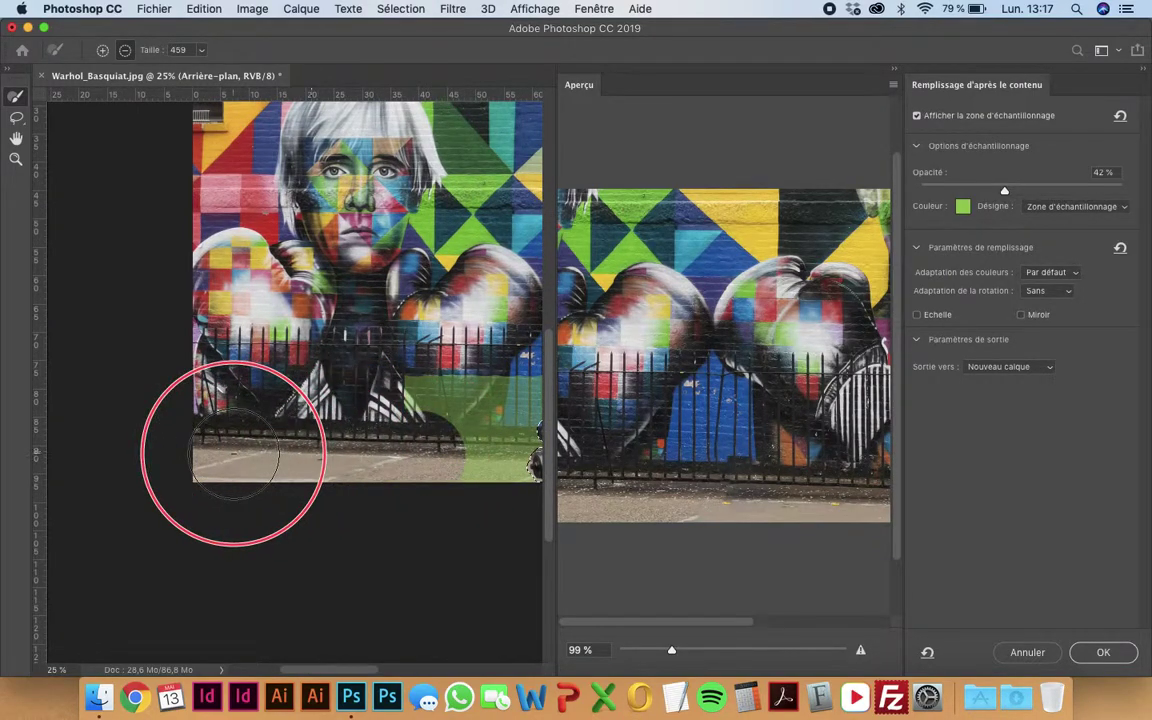
mouse_move(398, 450)
left_mouse_down()
mouse_move(360, 450)
mouse_move(375, 428)
mouse_move(309, 450)
mouse_move(206, 424)
mouse_move(398, 437)
mouse_move(380, 425)
left_mouse_up()
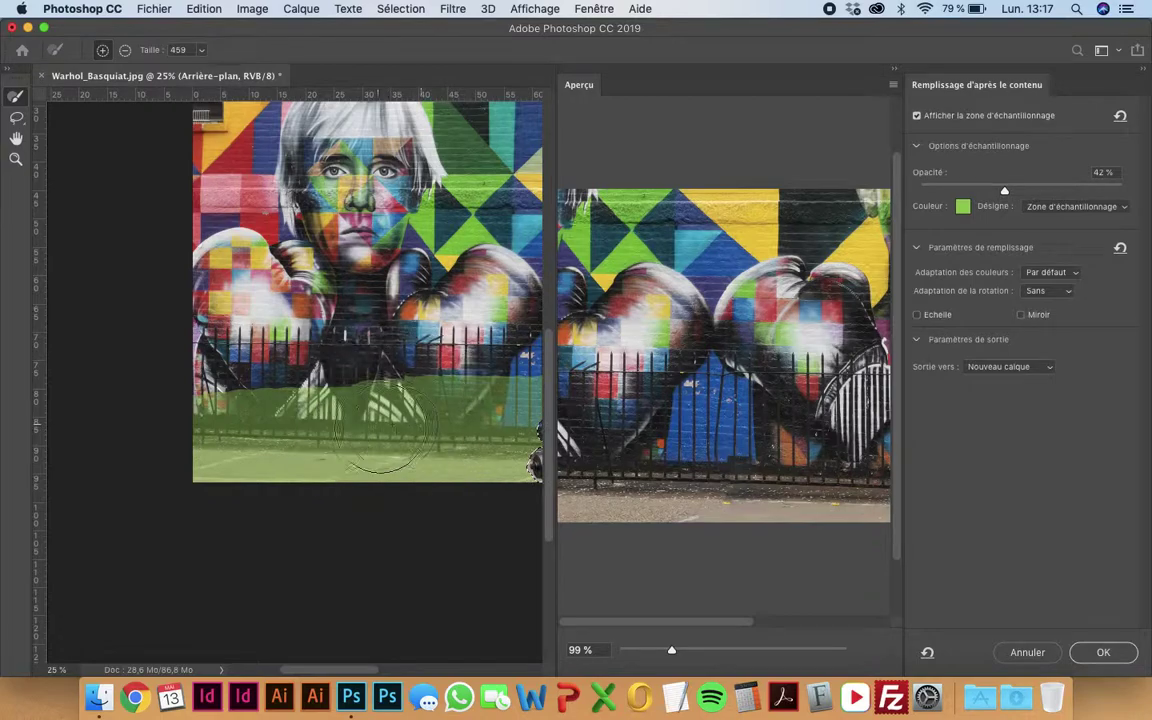
scroll(300, 425, "right", 2)
scroll(220, 430, "right", 4)
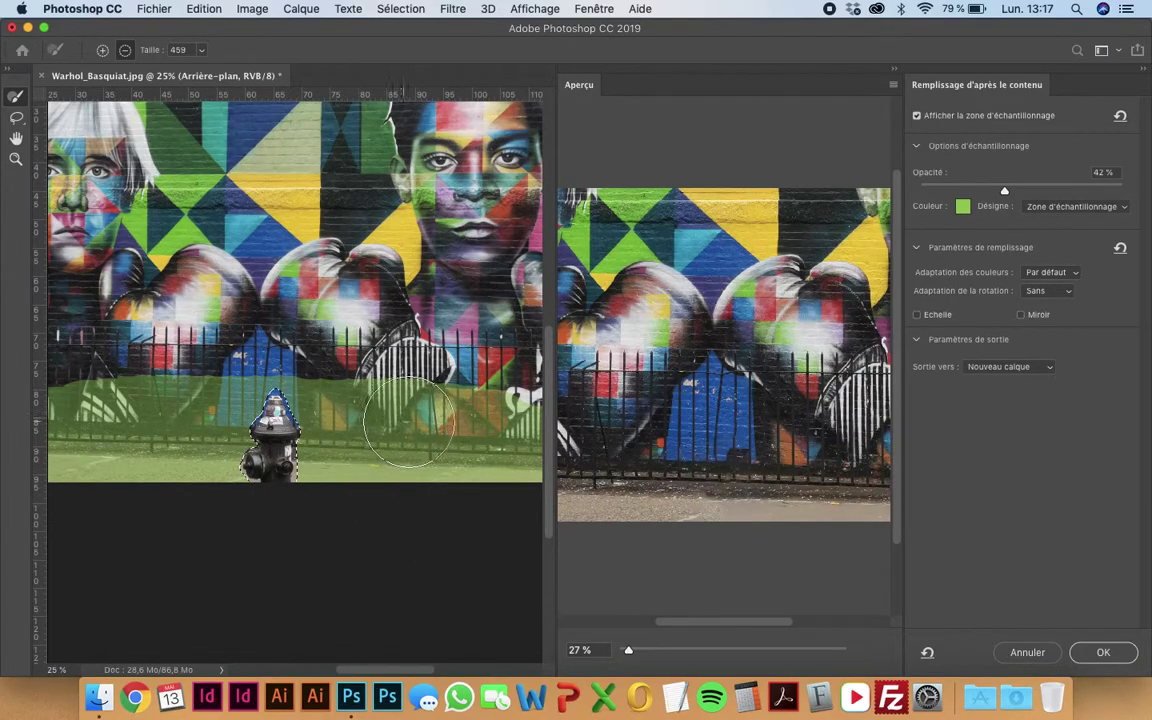
Extend sampling over more fence and ground, then scroll to check the fill preview
left_click_drag(408, 423, 496, 403)
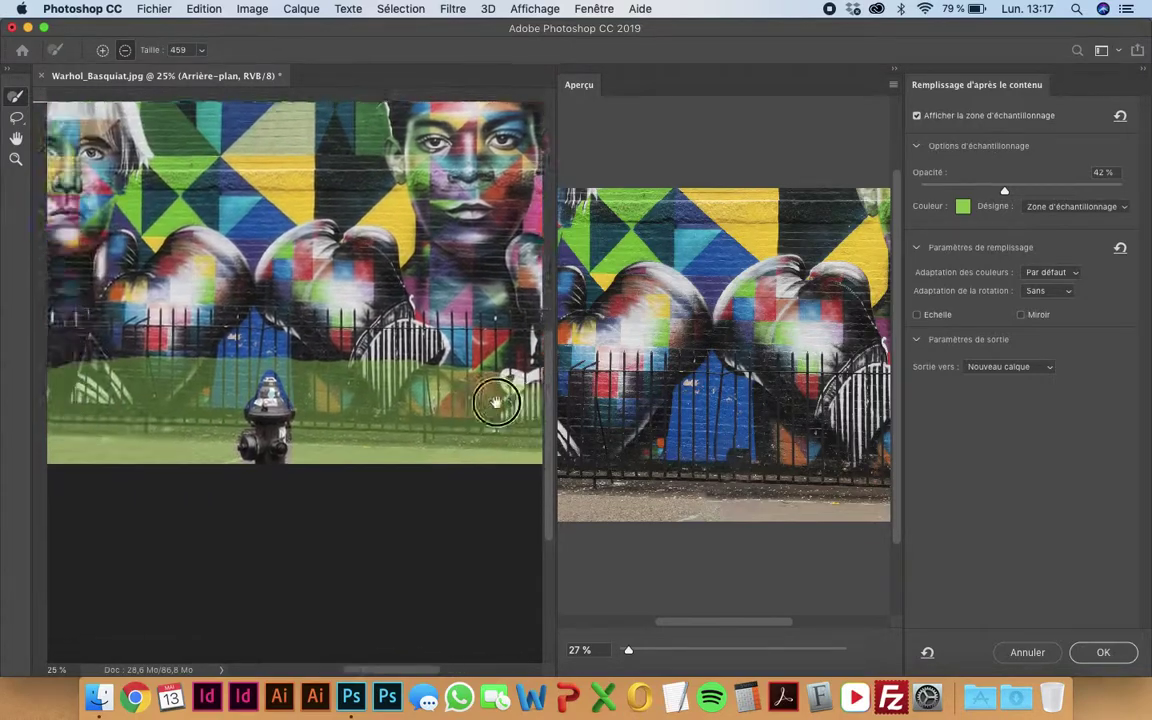
scroll(496, 403, "left", 5)
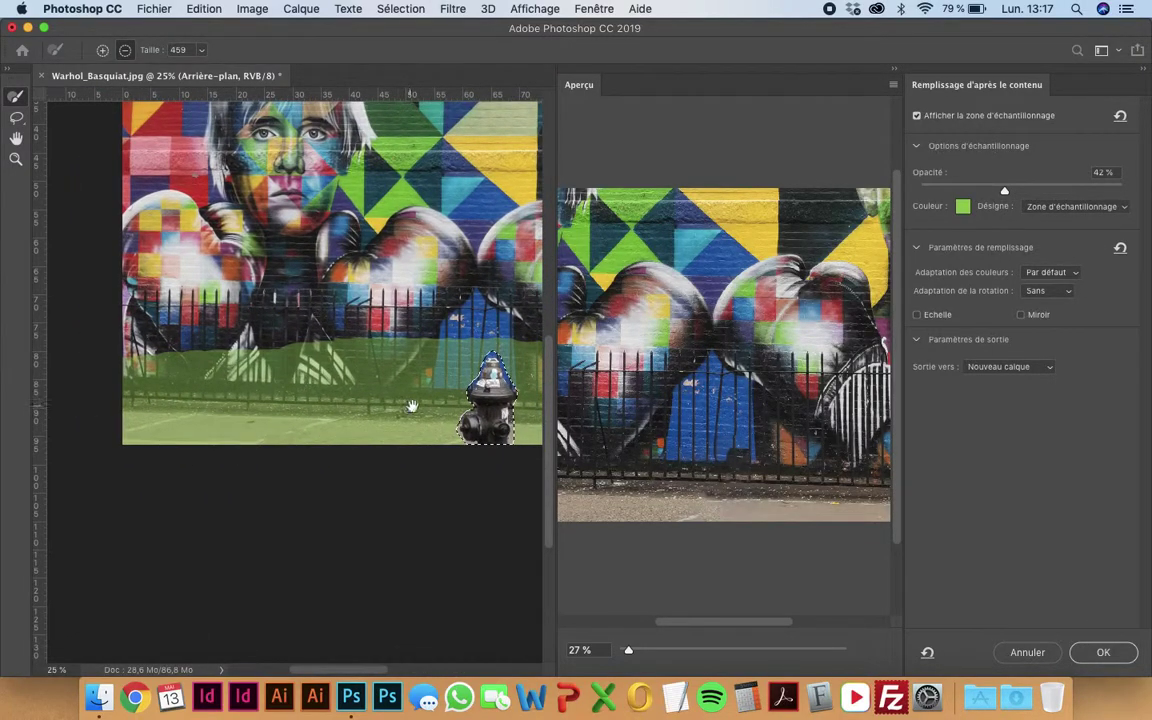
scroll(411, 405, "right", 5)
scroll(200, 406, "right", 5)
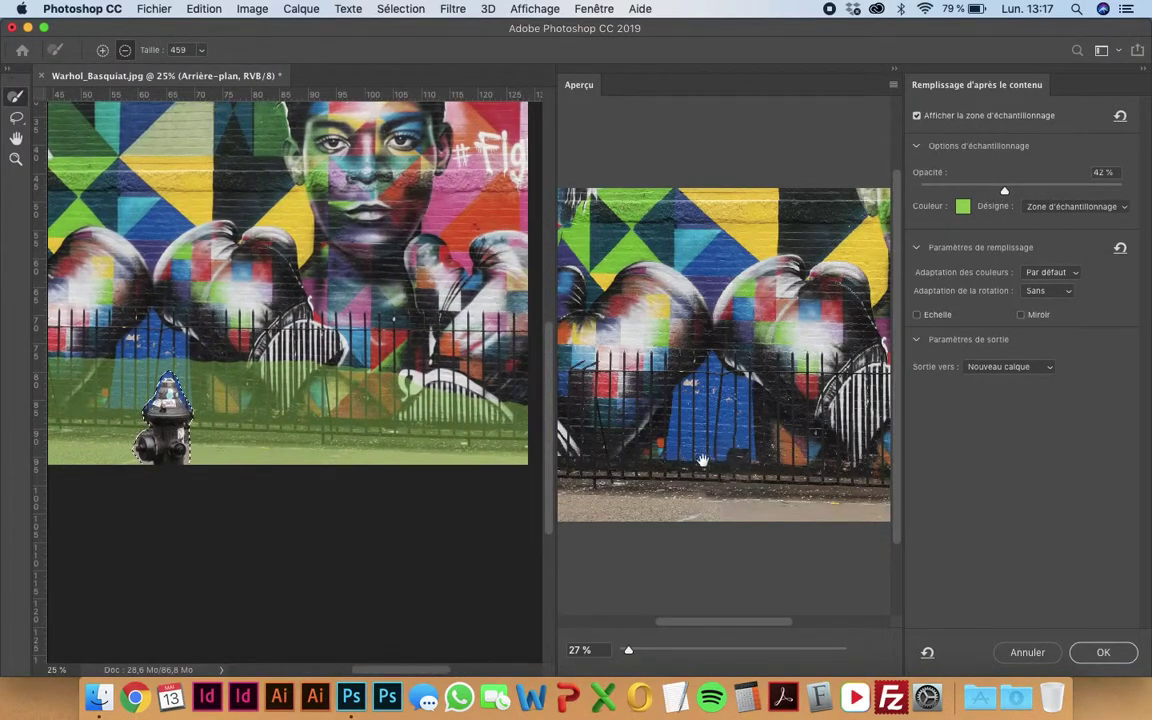
scroll(330, 430, "right", 2)
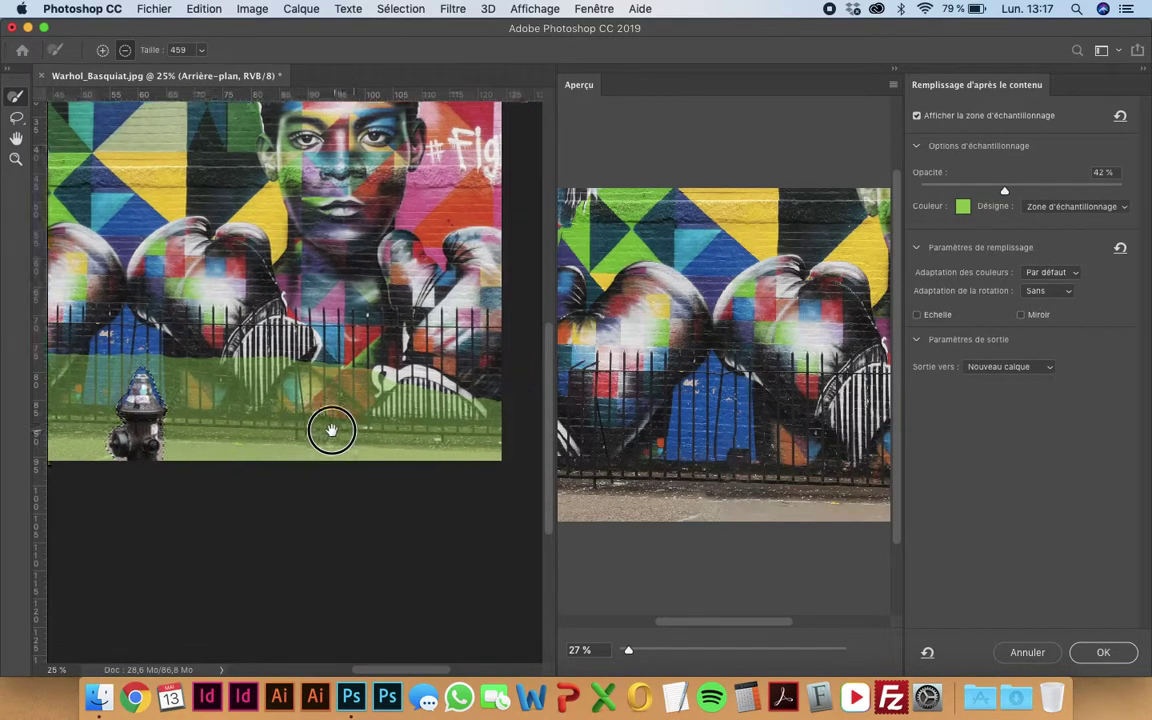
scroll(290, 411, "left", 1)
scroll(285, 414, "left", 3)
scroll(330, 412, "left", 3)
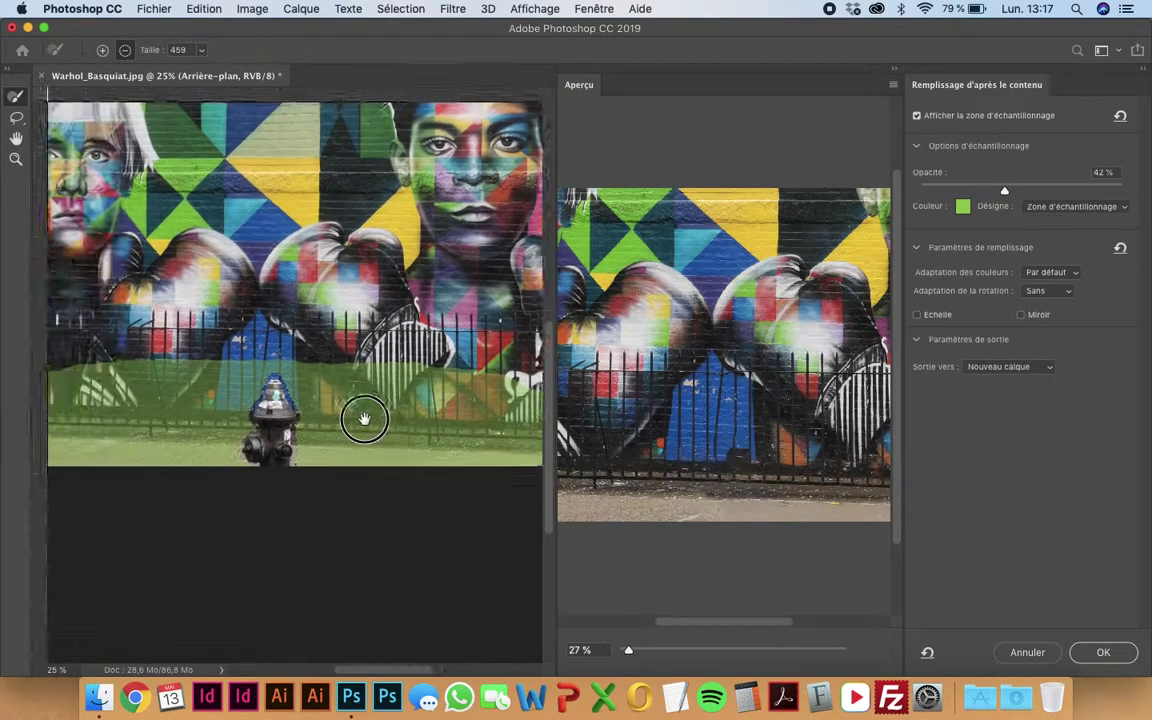
scroll(367, 437, "left", 1)
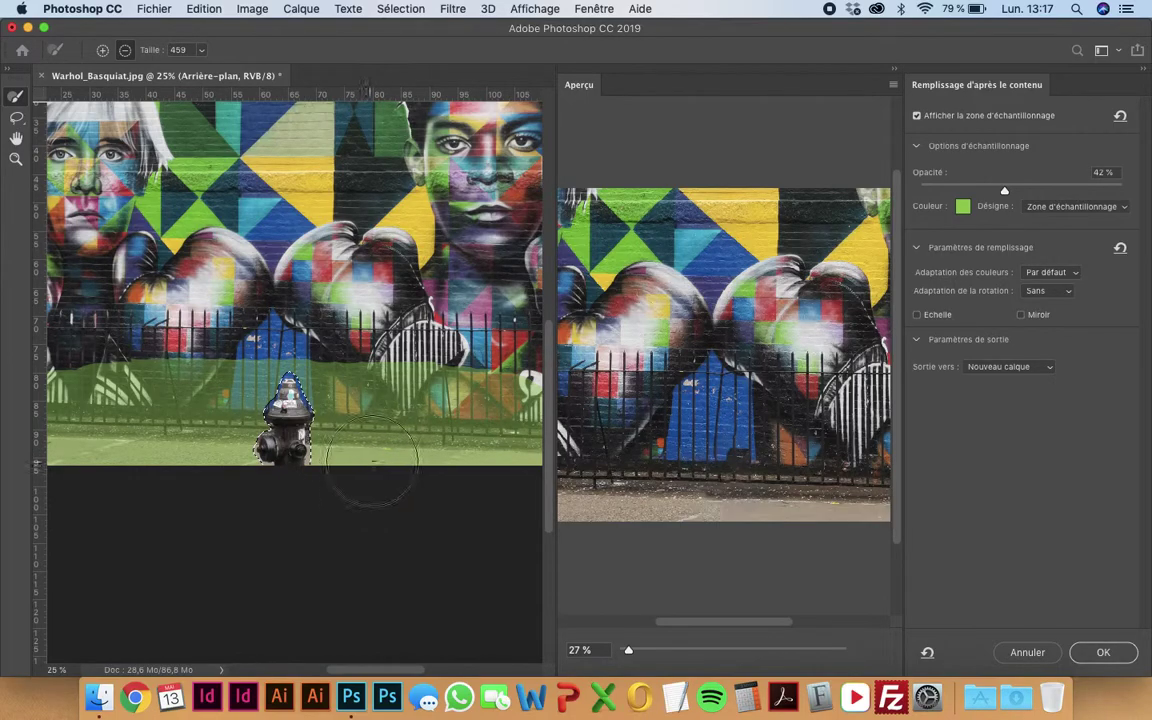